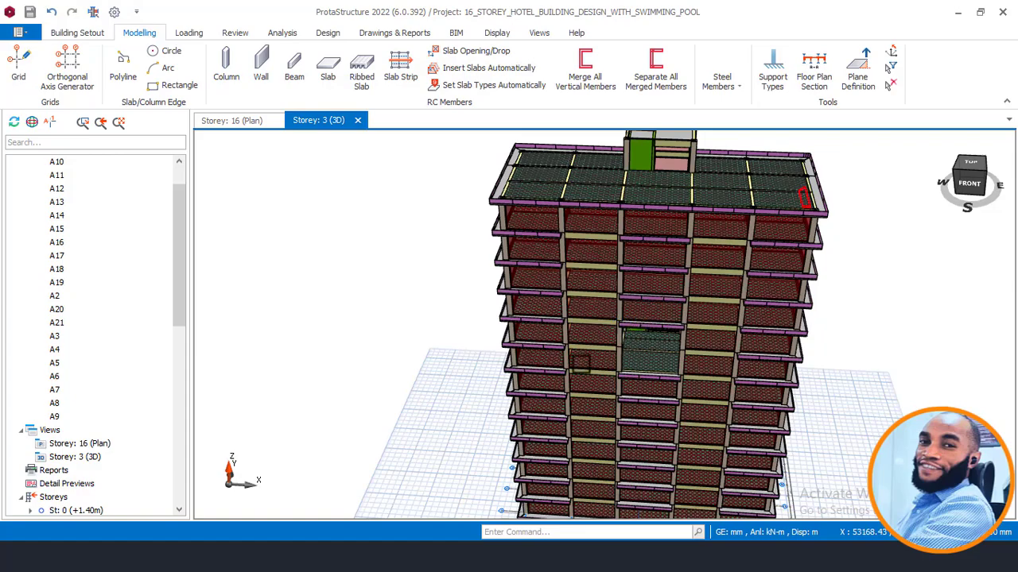
Examine the 16-storey hotel model with ribbed slabs in 3D, covering its roof, front and side faces
middle_click_drag(676, 342, 556, 345)
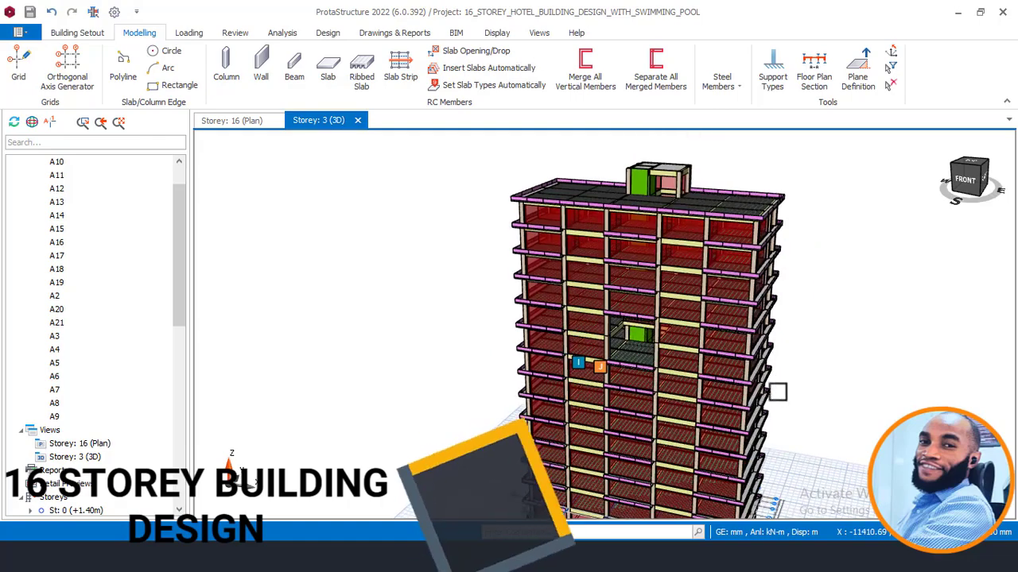
middle_click_drag(783, 387, 734, 267)
scroll(702, 227, "up", 5)
middle_click_drag(607, 340, 618, 319)
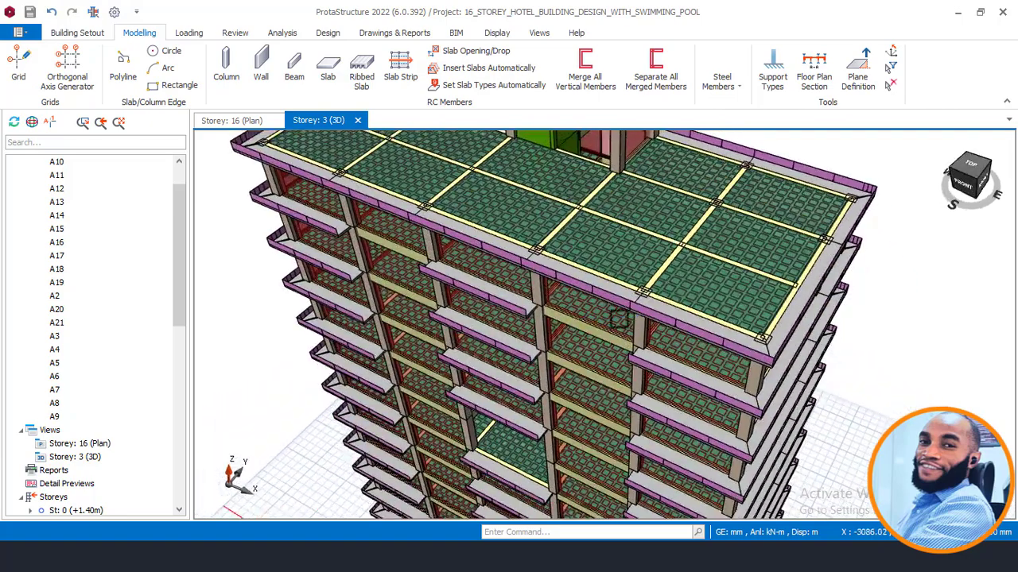
scroll(642, 300, "down", 2)
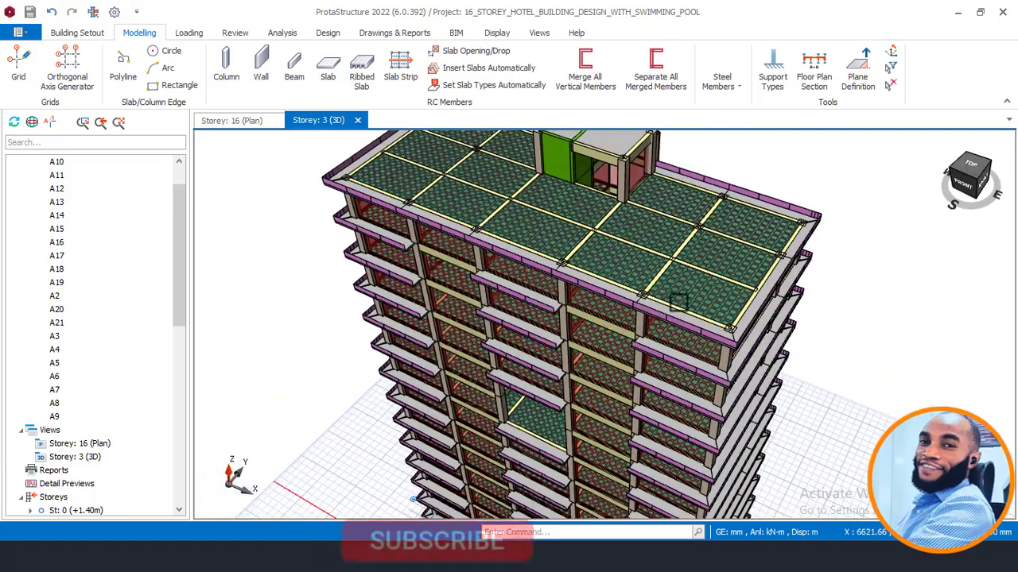
middle_click_drag(708, 295, 612, 282)
scroll(625, 319, "down", 2)
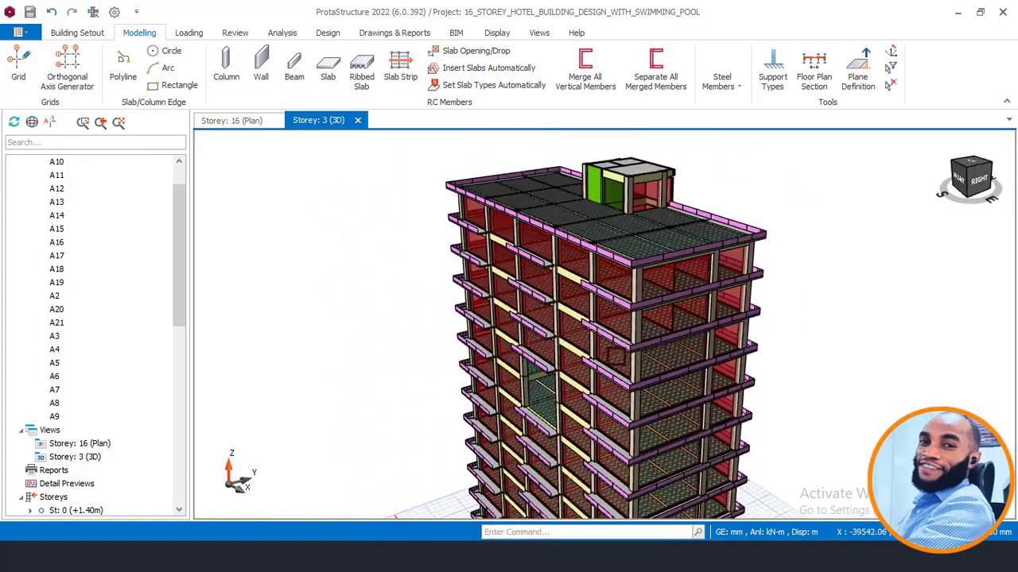
mouse_move(719, 359)
middle_mouse_down()
mouse_move(744, 357)
mouse_move(730, 362)
middle_mouse_up()
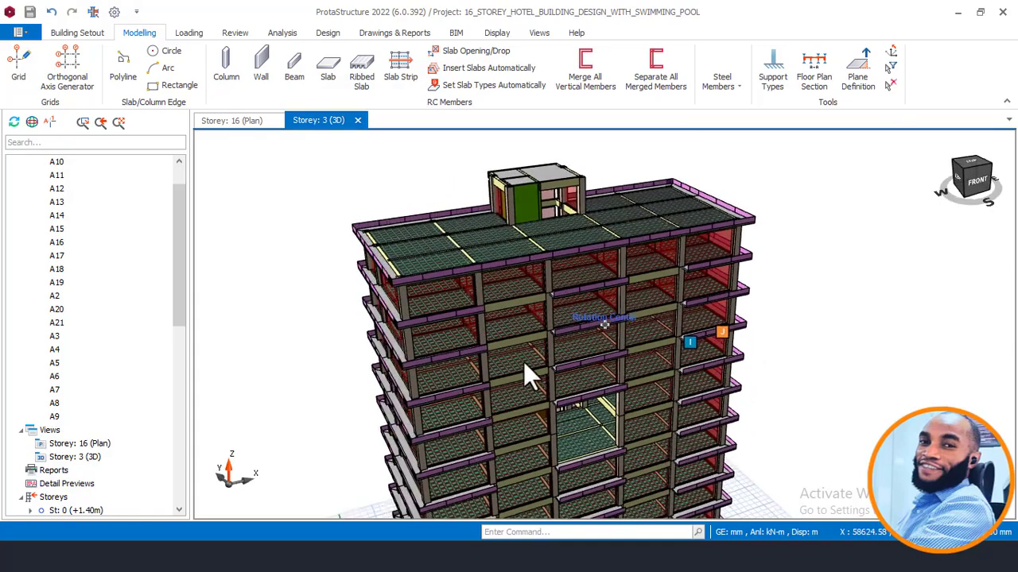
middle_click_drag(531, 342, 573, 260)
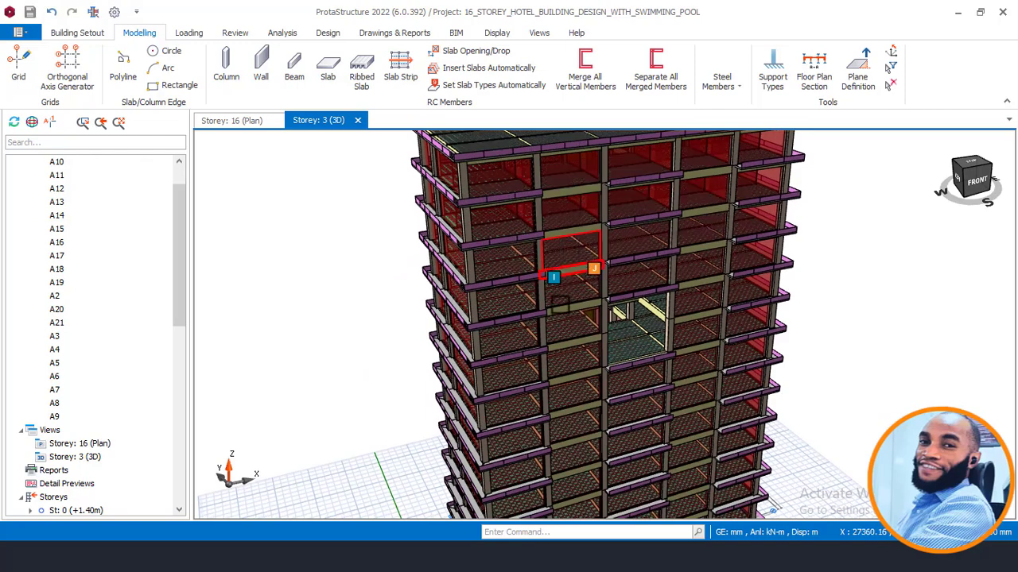
scroll(569, 248, "down", 1)
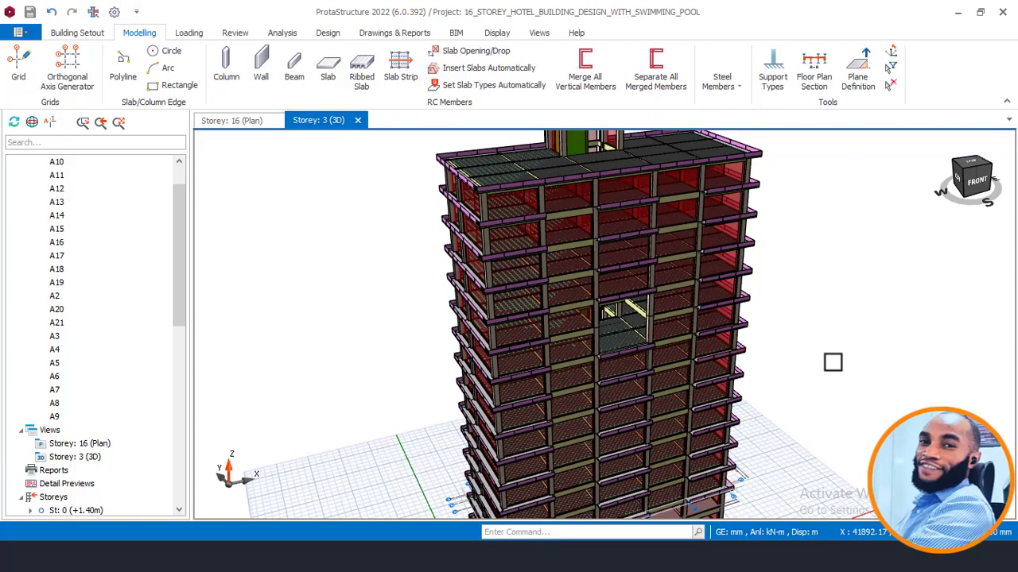
mouse_move(772, 367)
middle_mouse_down()
mouse_move(729, 358)
mouse_move(780, 364)
mouse_move(738, 377)
mouse_move(807, 364)
mouse_move(877, 395)
middle_mouse_up()
scroll(719, 385, "up", 1)
middle_click_drag(564, 274, 386, 282)
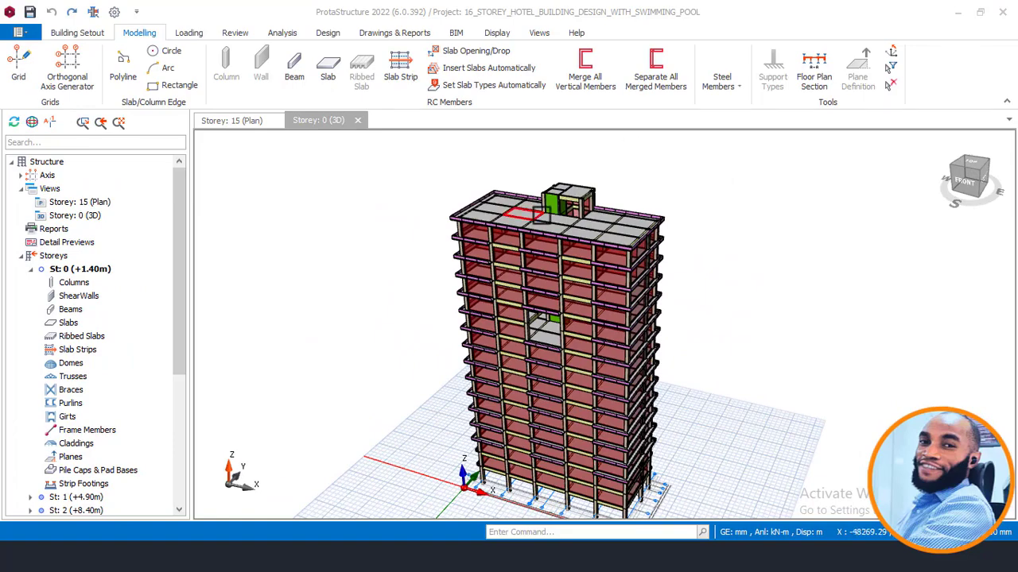
Examine the plain-slab version of the hotel model in 3D, from the whole tower to its upper storeys and side face
scroll(601, 192, "down", 1)
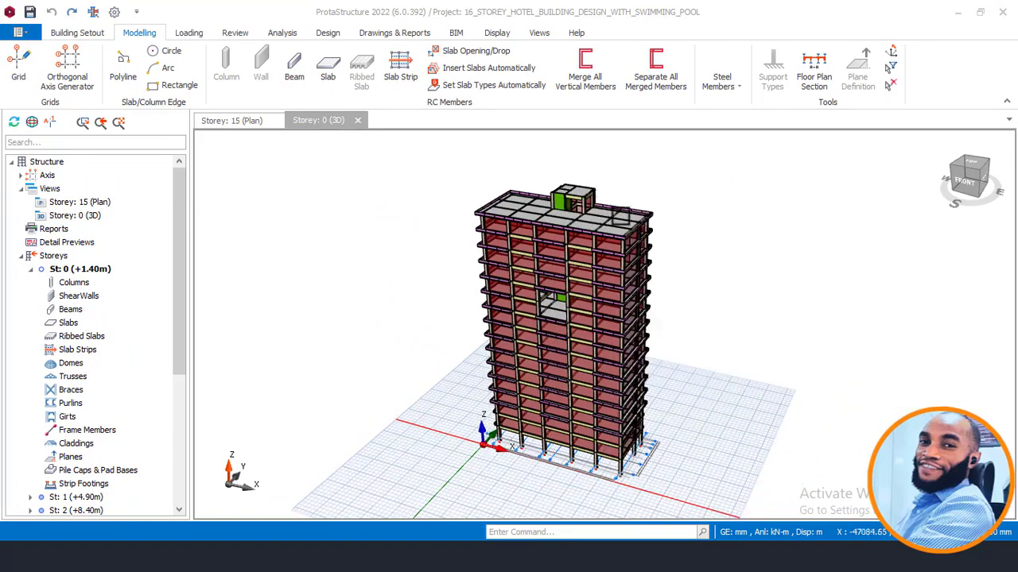
scroll(620, 215, "up", 2)
mouse_move(620, 238)
middle_mouse_down()
mouse_move(588, 220)
mouse_move(625, 197)
mouse_move(704, 209)
mouse_move(575, 227)
mouse_move(613, 210)
mouse_move(643, 218)
mouse_move(604, 204)
mouse_move(609, 221)
mouse_move(626, 213)
mouse_move(597, 206)
mouse_move(580, 227)
mouse_move(563, 209)
mouse_move(557, 216)
mouse_move(595, 238)
middle_mouse_up()
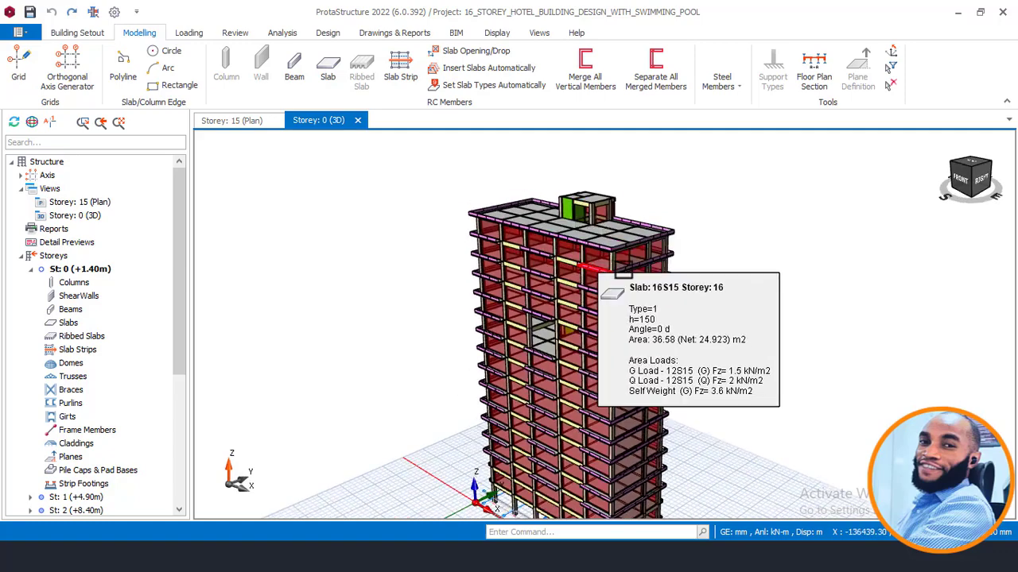
middle_click_drag(604, 291, 669, 266)
middle_click_drag(543, 296, 536, 257)
scroll(552, 181, "up", 3)
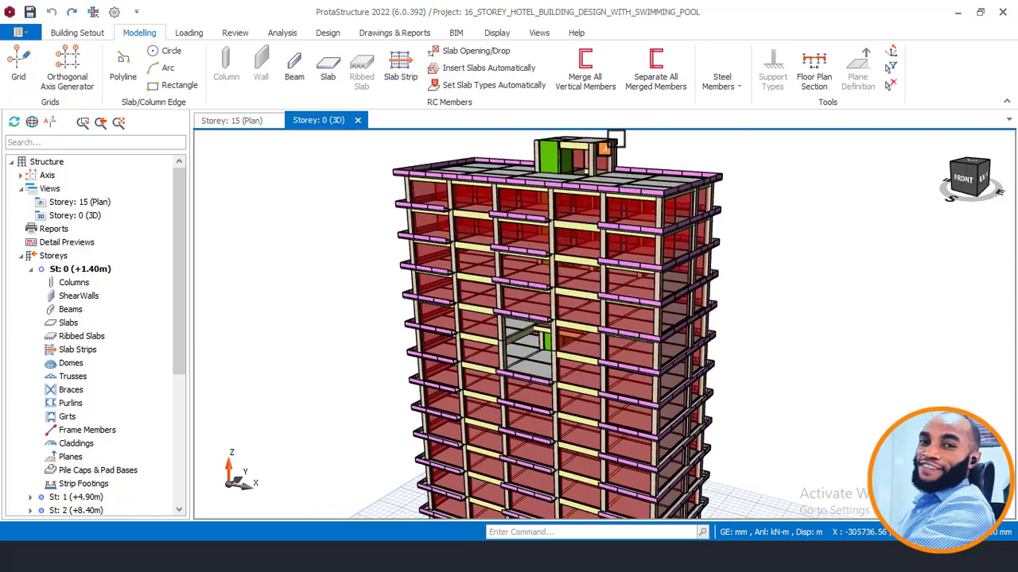
middle_click_drag(617, 137, 657, 171)
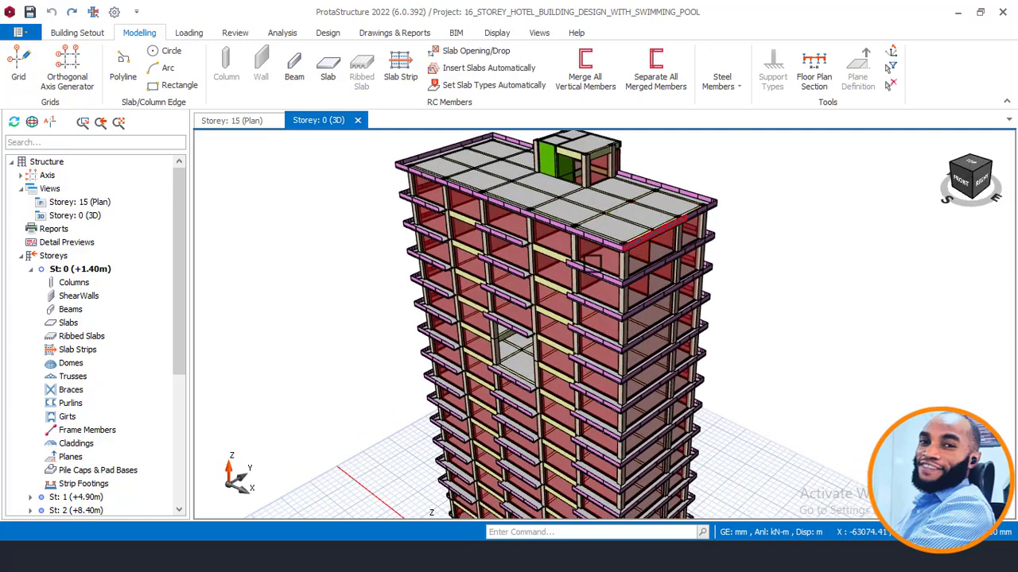
middle_click_drag(592, 258, 615, 256)
middle_click_drag(558, 274, 575, 254)
scroll(584, 232, "down", 1)
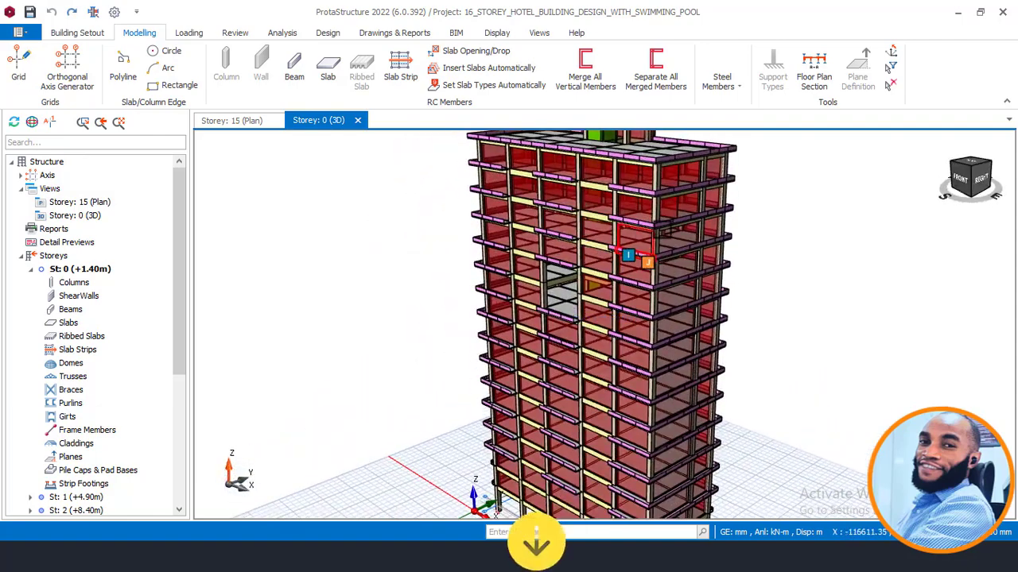
middle_click_drag(665, 229, 678, 255)
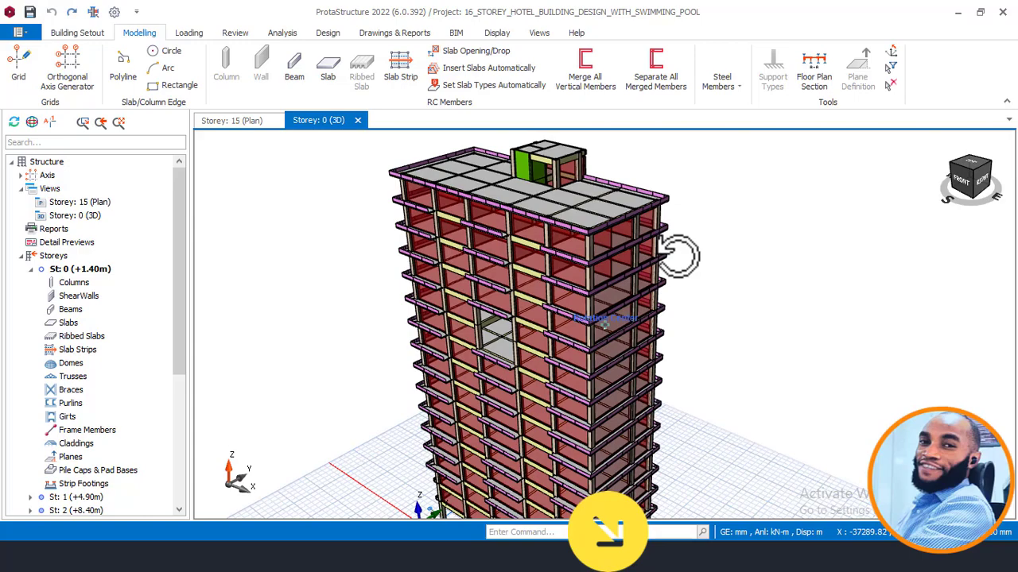
middle_click_drag(677, 255, 586, 244)
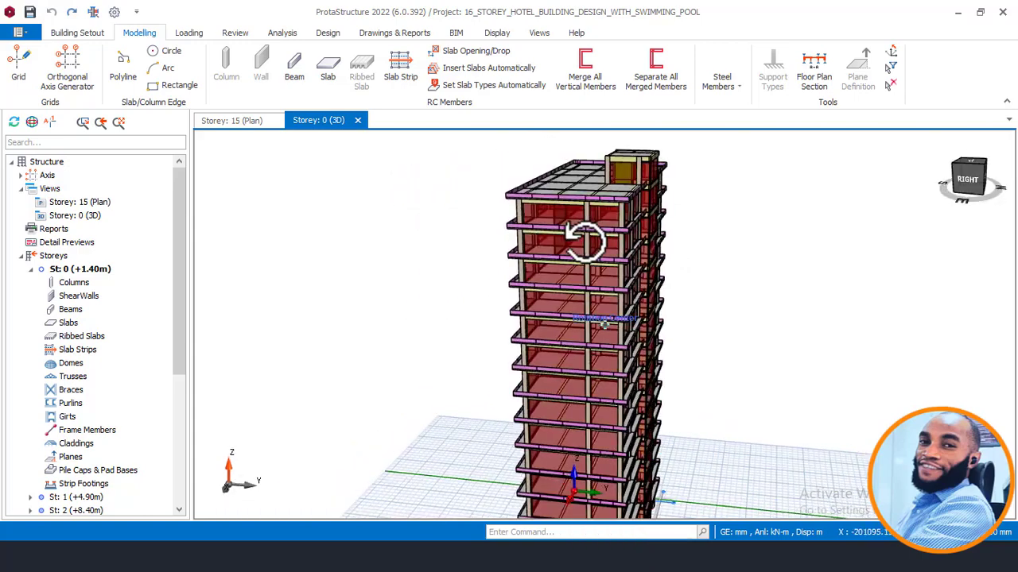
Inspect the tower's front and side facades, including the balconies and the opening at mid-height
scroll(577, 271, "up", 2)
middle_click_drag(550, 294, 642, 301)
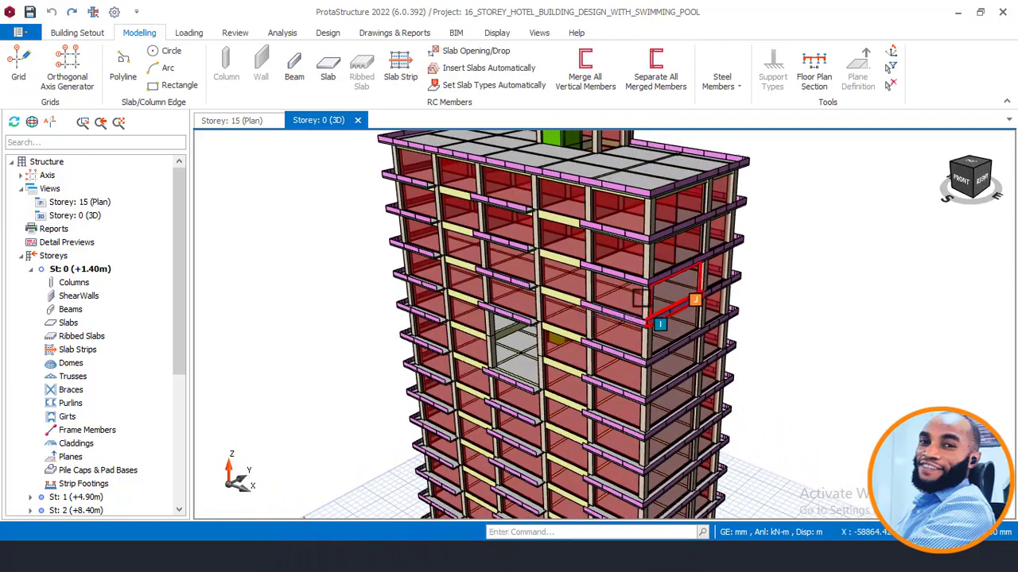
scroll(641, 299, "down", 3)
middle_click_drag(641, 299, 579, 322)
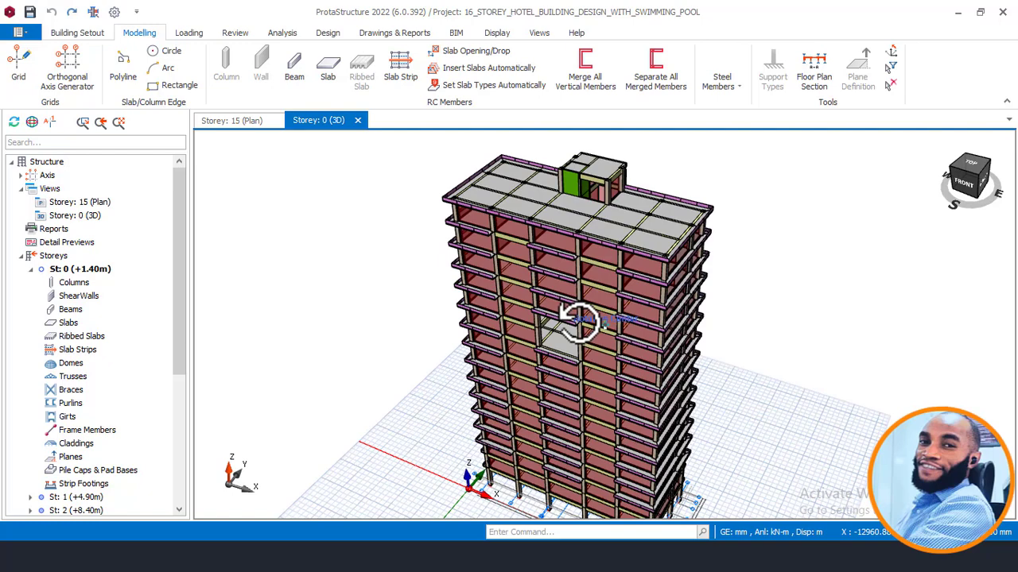
middle_click_drag(579, 321, 584, 321)
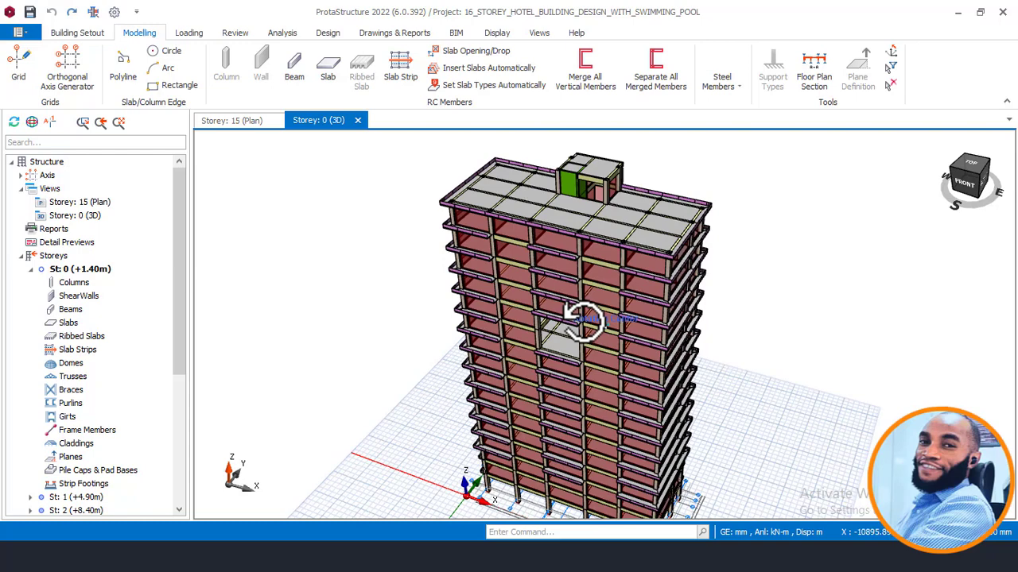
middle_click_drag(584, 318, 589, 318)
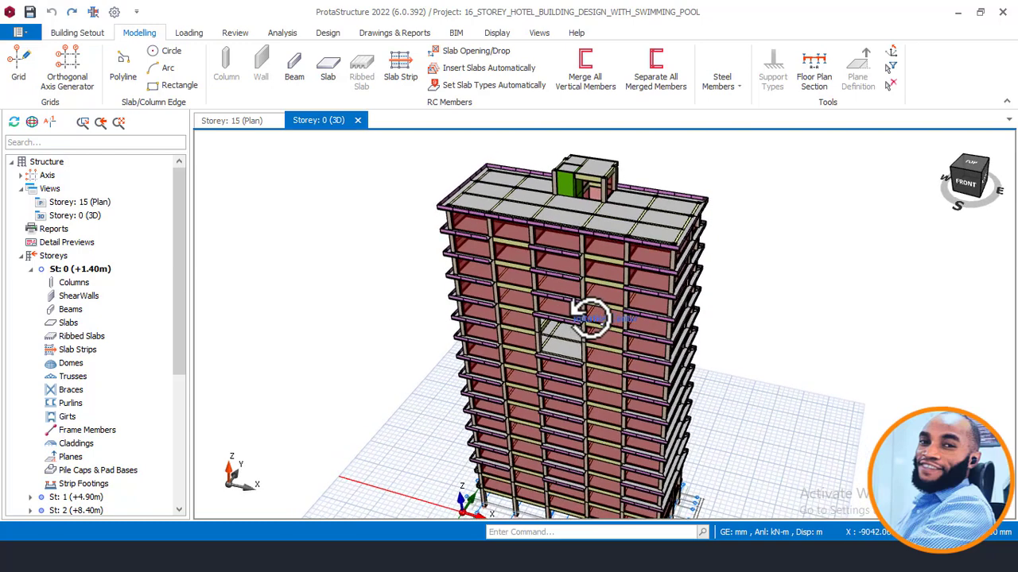
middle_click_drag(589, 318, 605, 302)
middle_click_drag(696, 315, 655, 272)
middle_click_drag(578, 268, 598, 287)
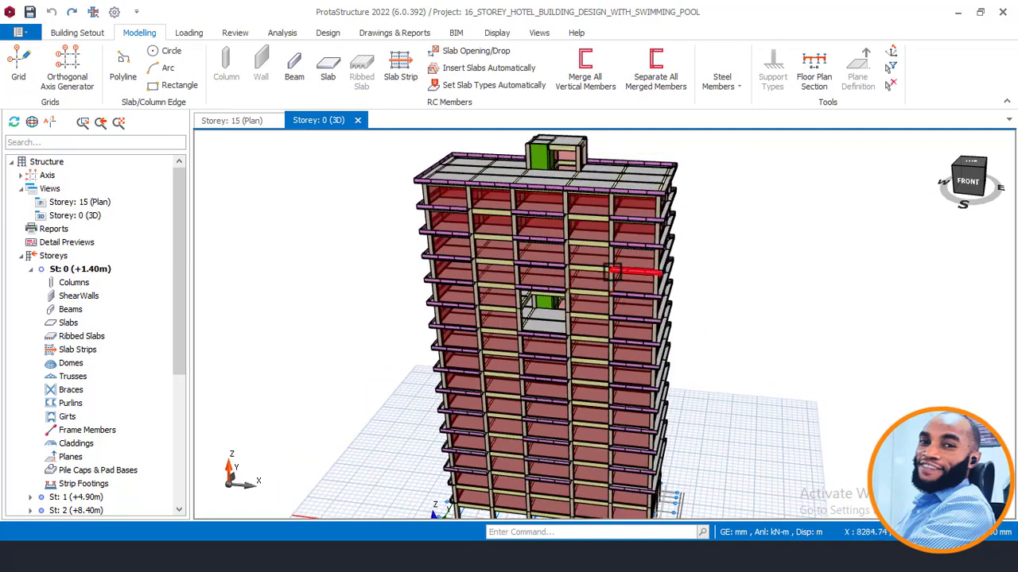
mouse_move(613, 272)
mouse_move(613, 272)
middle_mouse_down("shift")
mouse_move(577, 267)
mouse_move(597, 283)
middle_mouse_up("shift")
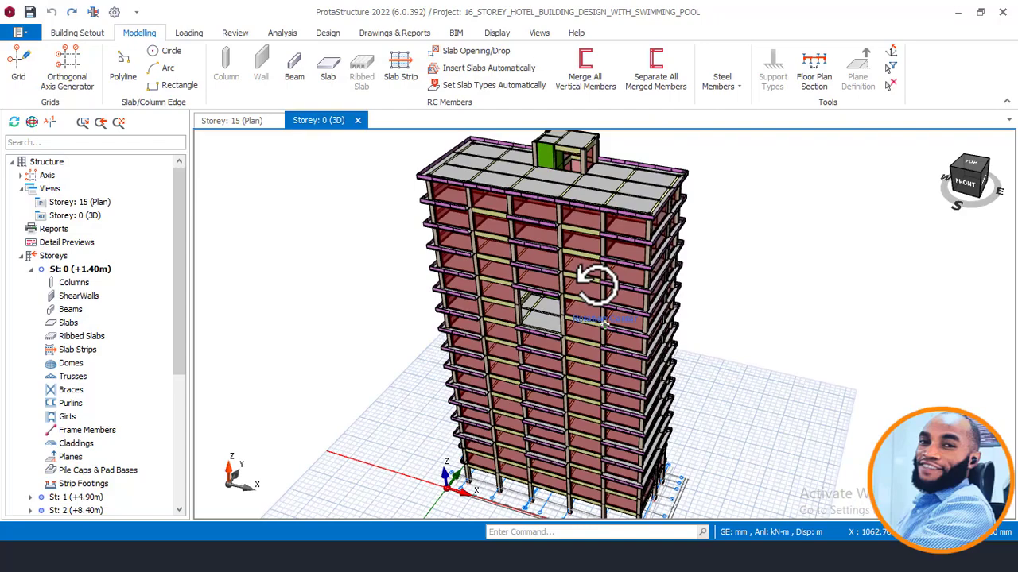
middle_click_drag(596, 284, 598, 286, "shift")
scroll(682, 256, "down", 1)
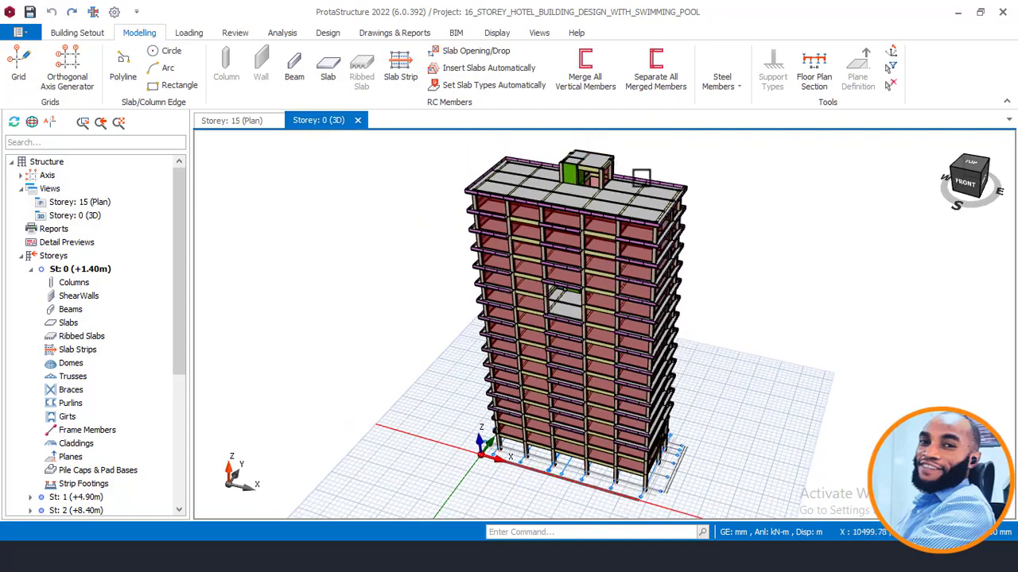
Inspect the full height of the tower and its roof level with the rooftop core from several angles
middle_click_drag(640, 176, 598, 181, "shift")
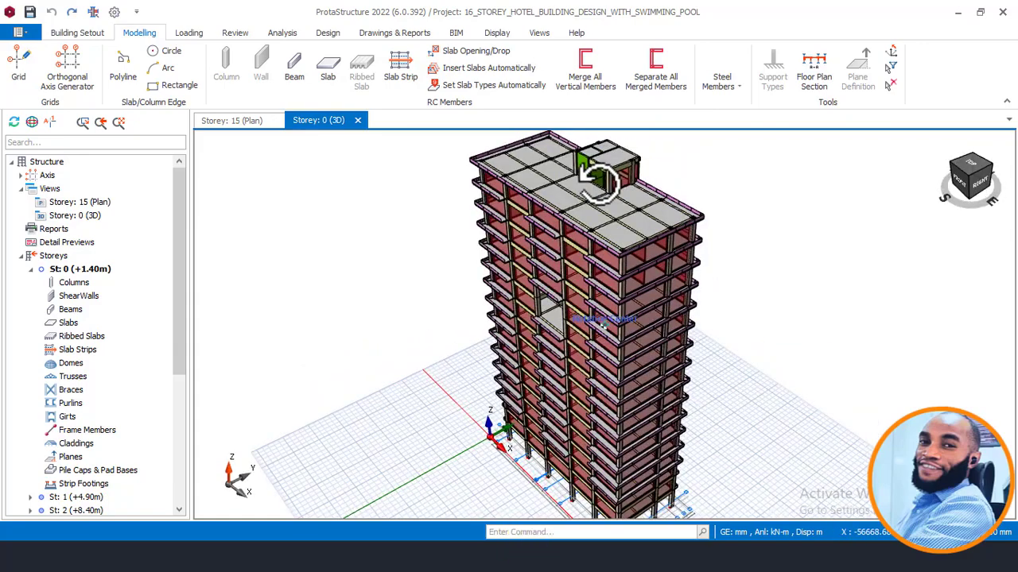
middle_click_drag(598, 181, 660, 179, "shift")
scroll(571, 226, "up", 2)
middle_click_drag(685, 236, 612, 210, "shift")
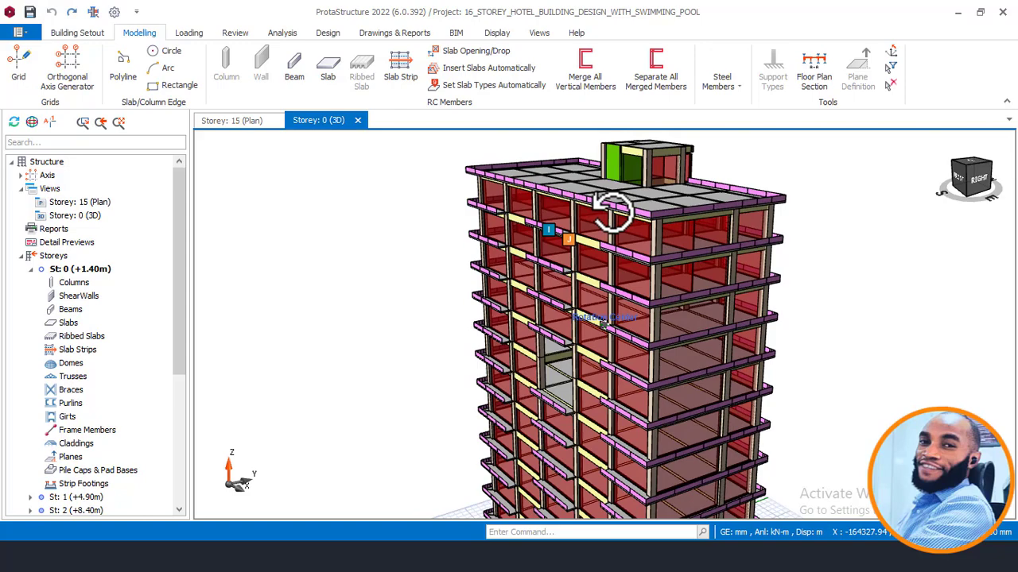
middle_click_drag(612, 210, 645, 205, "shift")
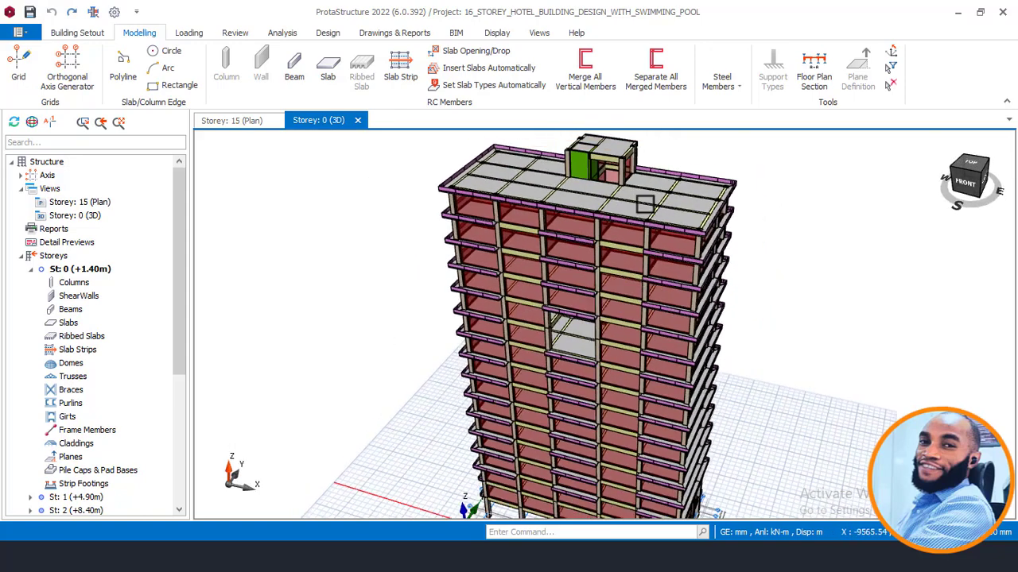
scroll(717, 218, "down", 1)
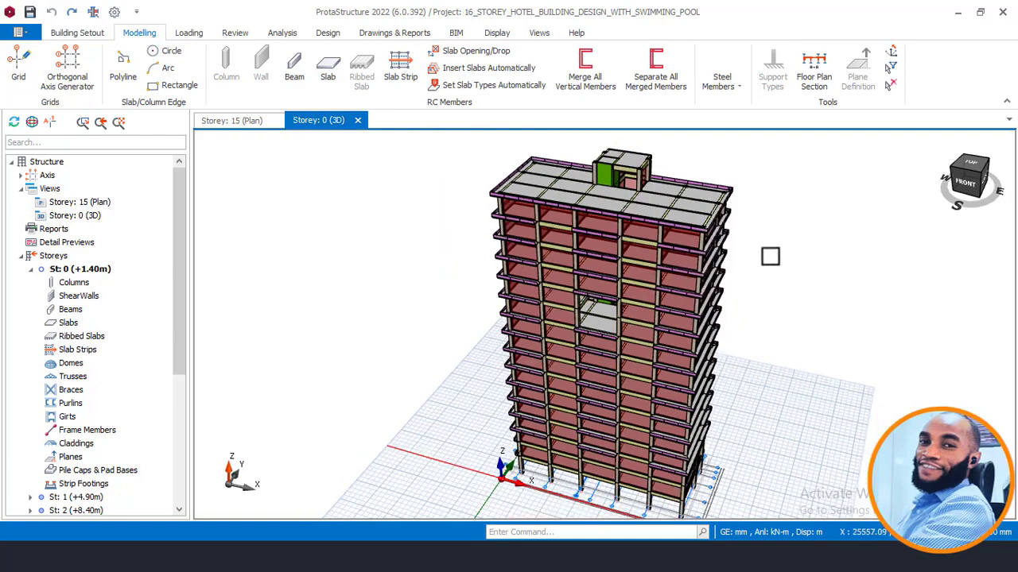
middle_click_drag(730, 233, 771, 250, "shift")
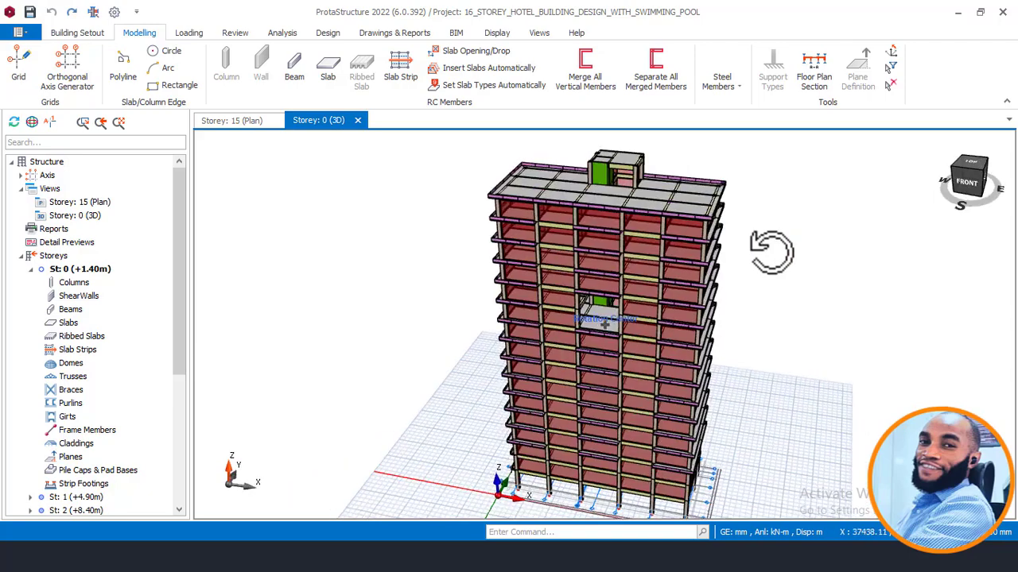
scroll(670, 274, "up", 2)
scroll(670, 275, "down", 2)
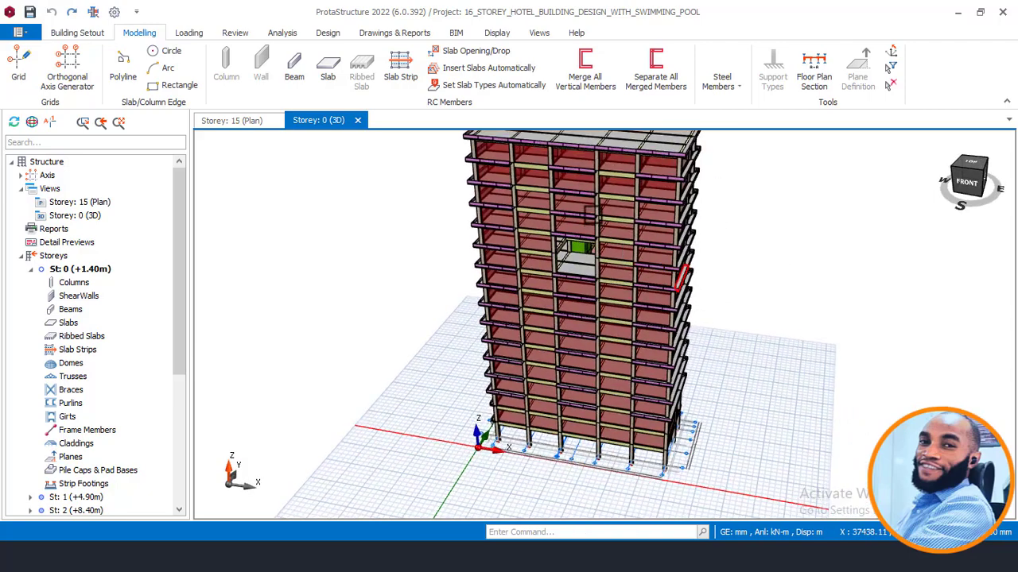
scroll(579, 270, "up", 2)
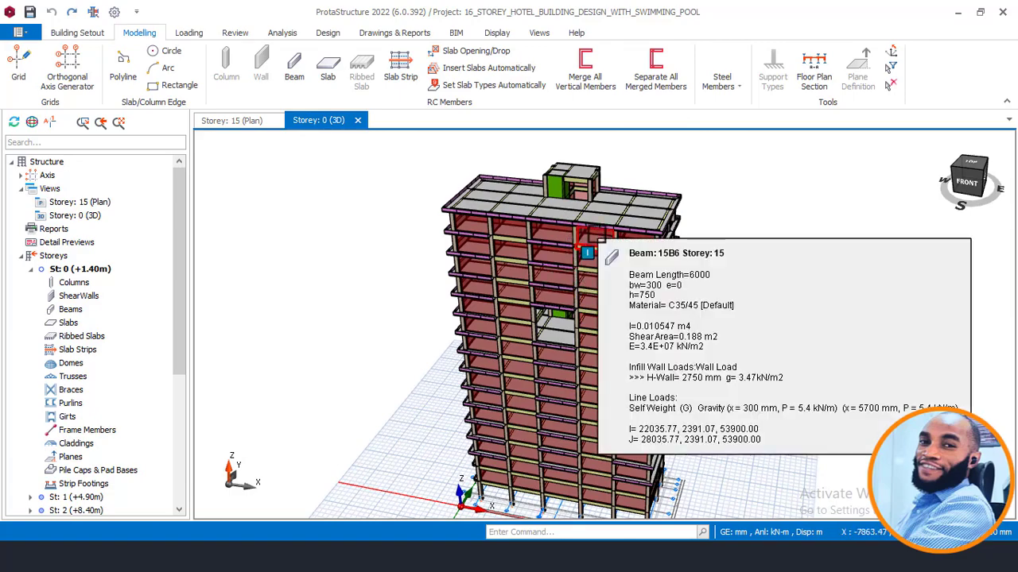
middle_click_drag(592, 248, 636, 182, "shift")
scroll(636, 183, "up", 4)
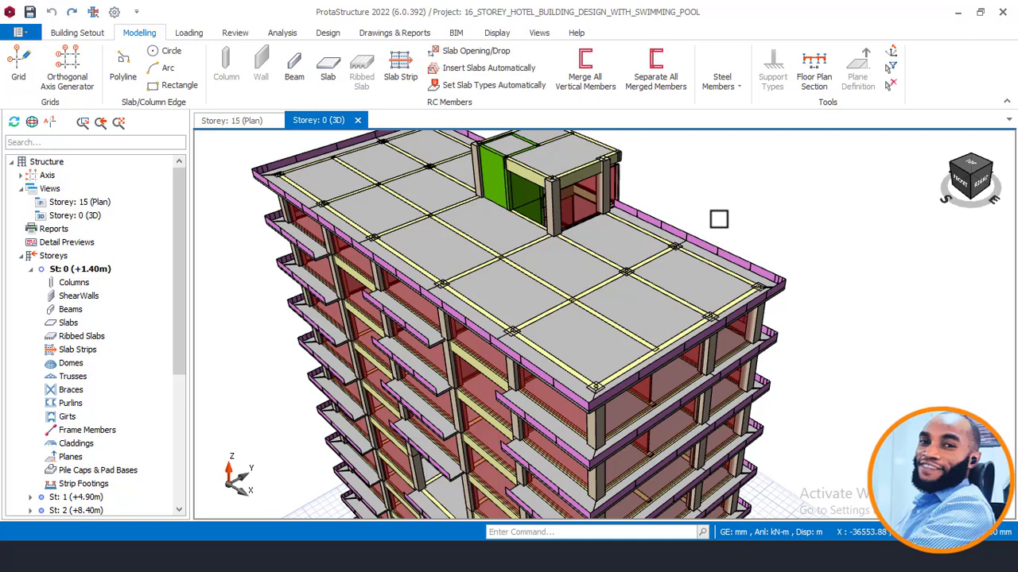
Open the properties of the roof slab in front of the rooftop core and display its load settings
middle_click_drag(718, 220, 708, 199)
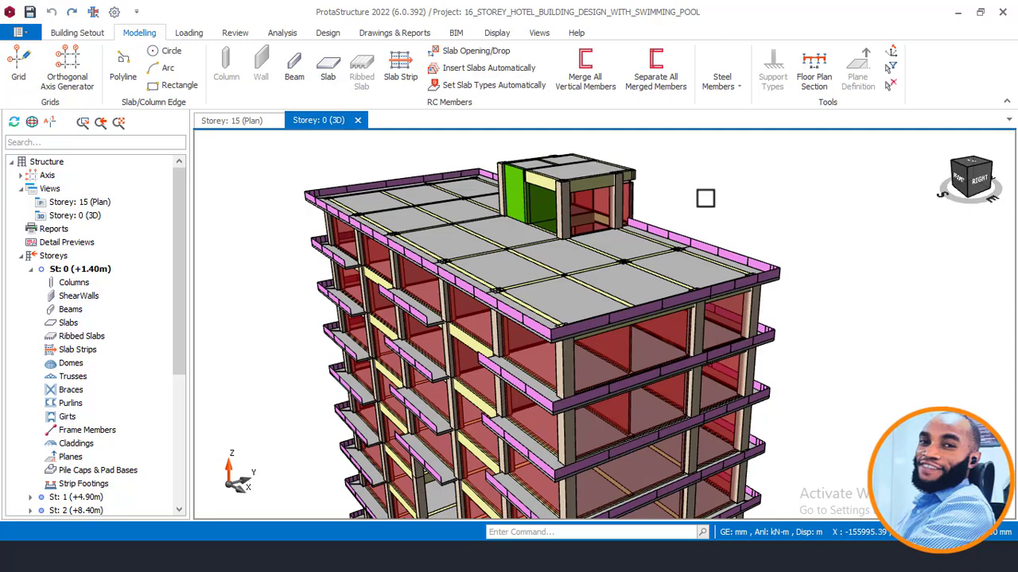
mouse_move(705, 198)
middle_mouse_down()
mouse_move(697, 209)
mouse_move(705, 205)
middle_mouse_up()
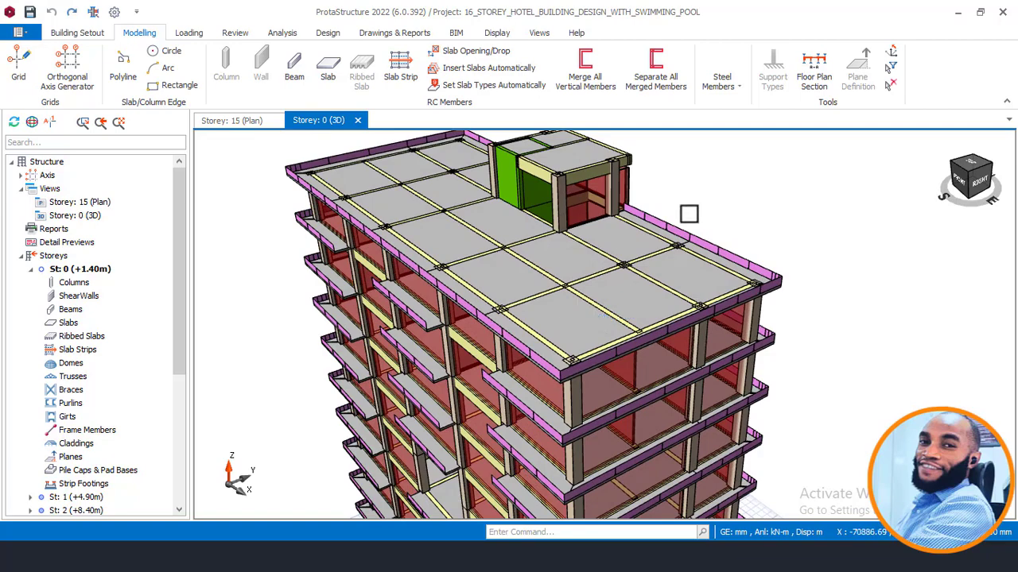
mouse_move(668, 221)
middle_mouse_down()
mouse_move(693, 223)
mouse_move(663, 214)
mouse_move(674, 213)
middle_mouse_up()
left_click(556, 257)
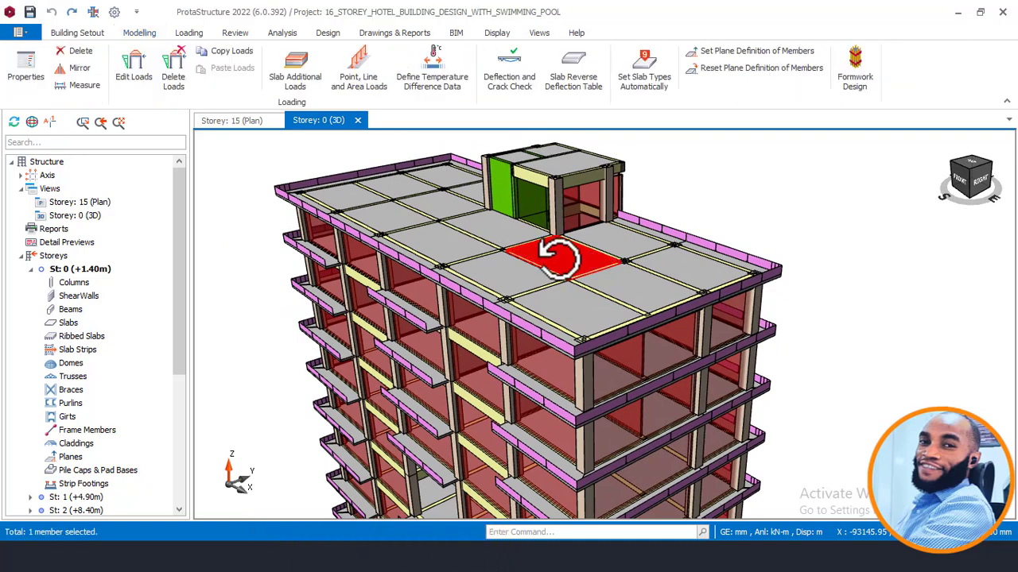
right_click(562, 258)
left_click(614, 234)
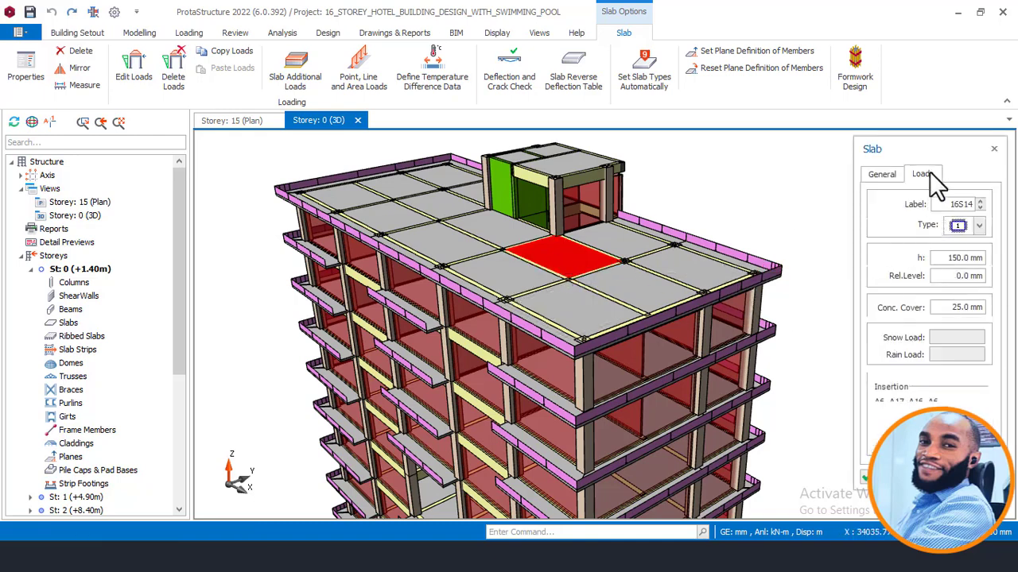
left_click(922, 174)
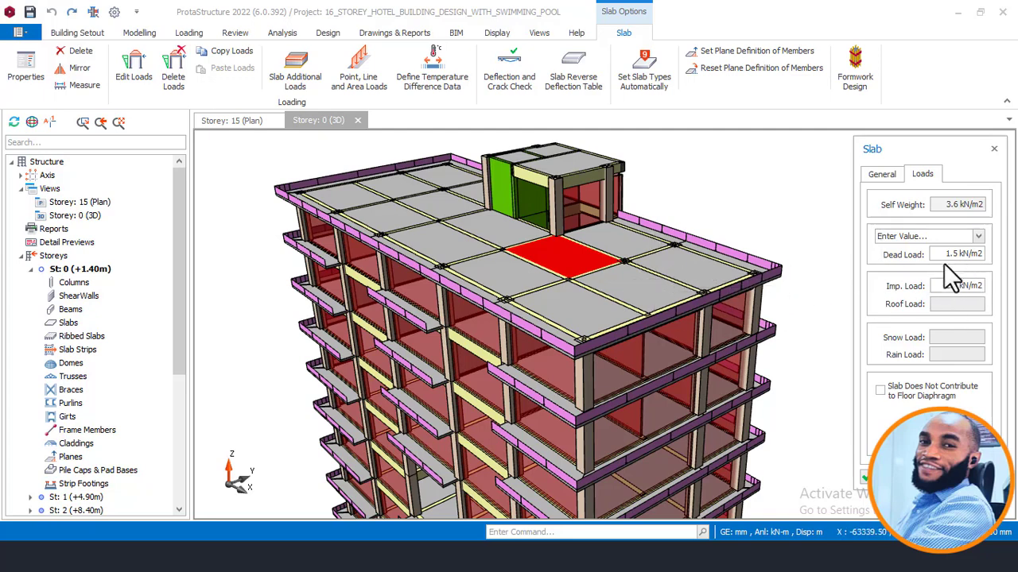
Close the roof slab's properties and clear its selection
left_click(993, 149)
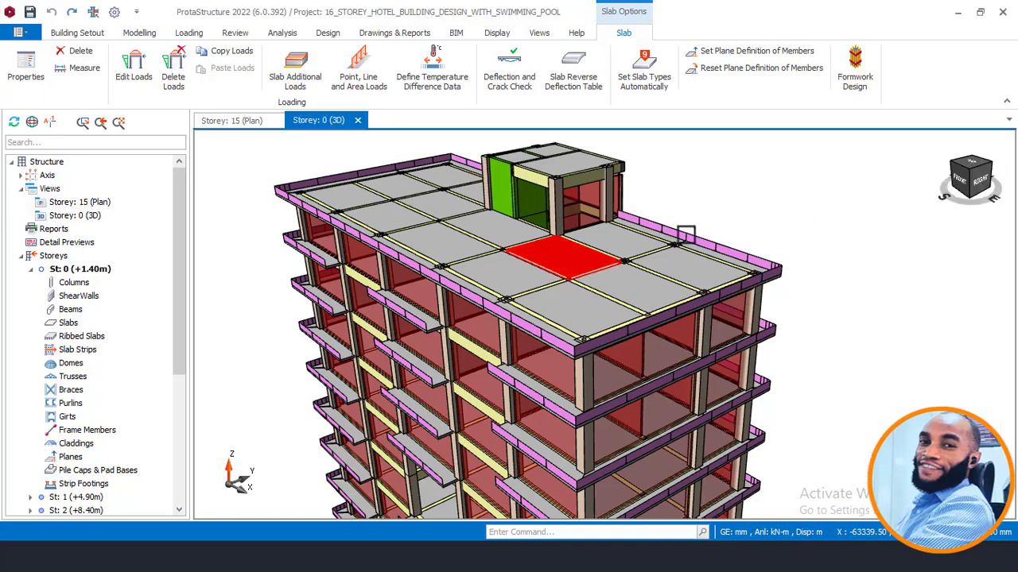
scroll(728, 204, "down", 2)
key("Escape")
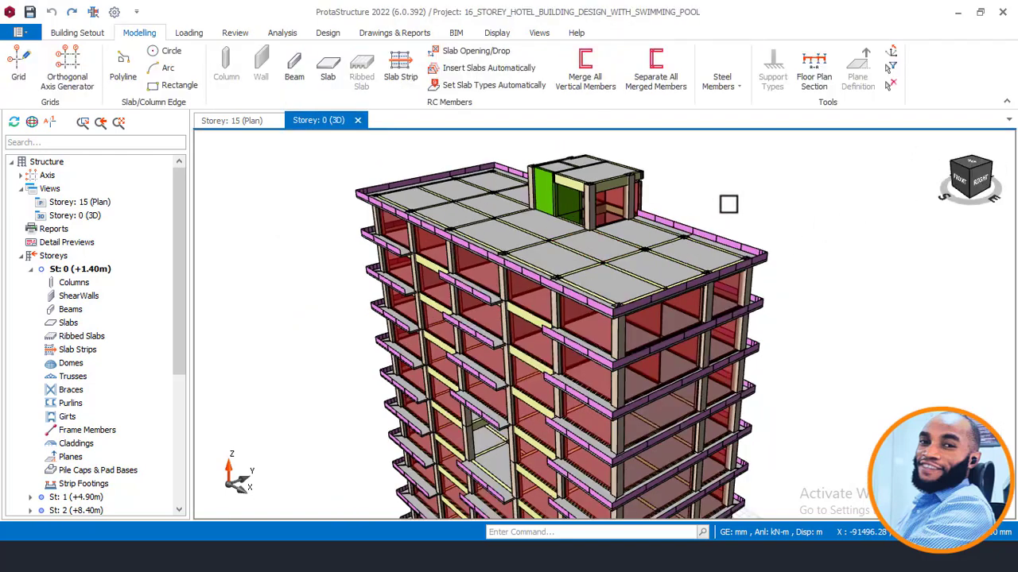
Examine the area loads of the storey 15 cantilever balcony slab and the line loads at the tower's front corner
mouse_move(728, 204)
middle_mouse_down()
mouse_move(749, 220)
mouse_move(756, 195)
middle_mouse_up()
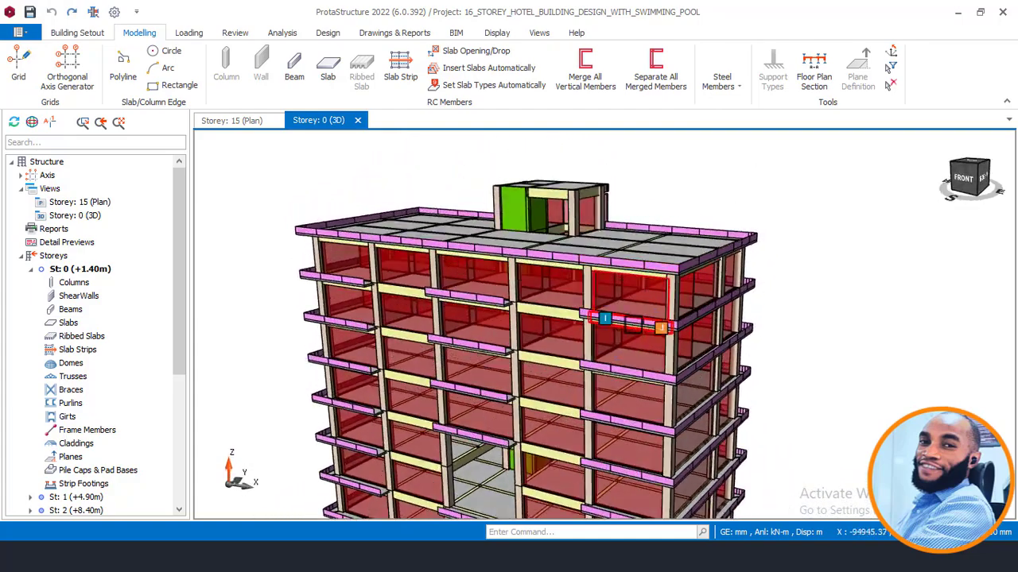
scroll(634, 324, "up", 3)
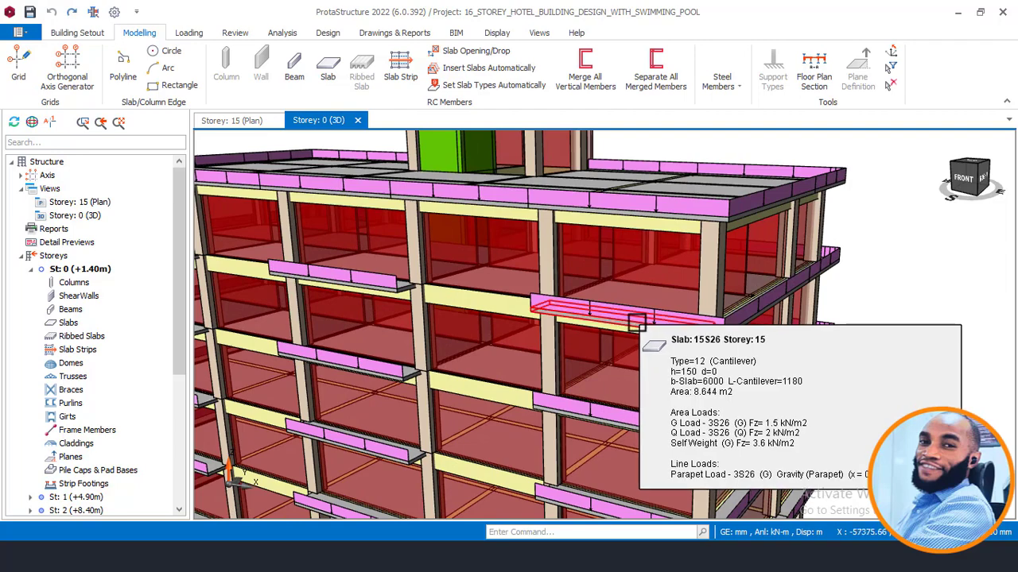
scroll(636, 324, "down", 3)
middle_click_drag(636, 318, 608, 304)
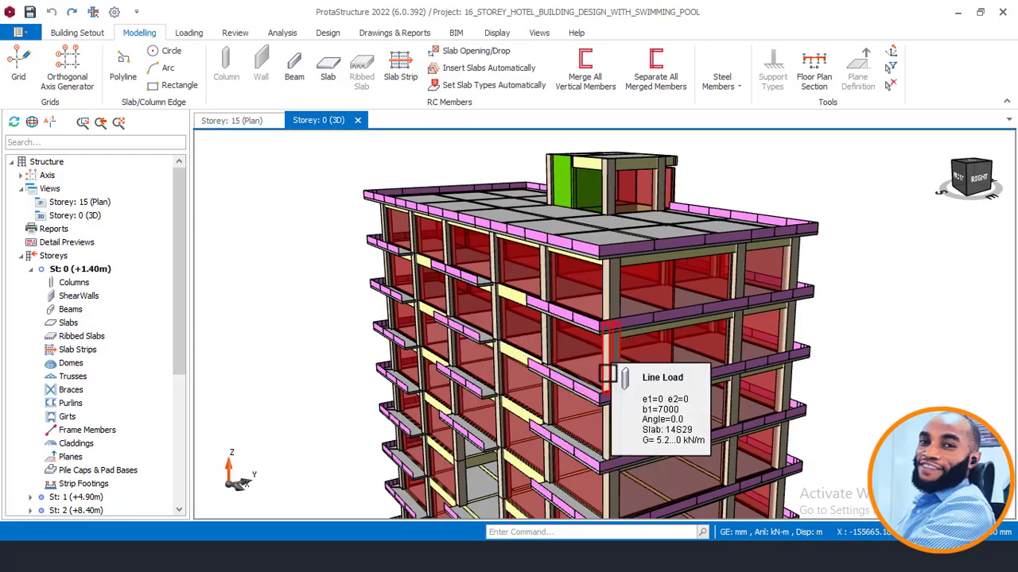
mouse_move(712, 353)
middle_mouse_down()
mouse_move(731, 352)
mouse_move(708, 347)
mouse_move(657, 368)
mouse_move(682, 353)
mouse_move(647, 357)
mouse_move(639, 345)
mouse_move(707, 345)
mouse_move(675, 353)
mouse_move(644, 338)
mouse_move(673, 273)
mouse_move(660, 270)
mouse_move(656, 303)
middle_mouse_up()
mouse_move(656, 303)
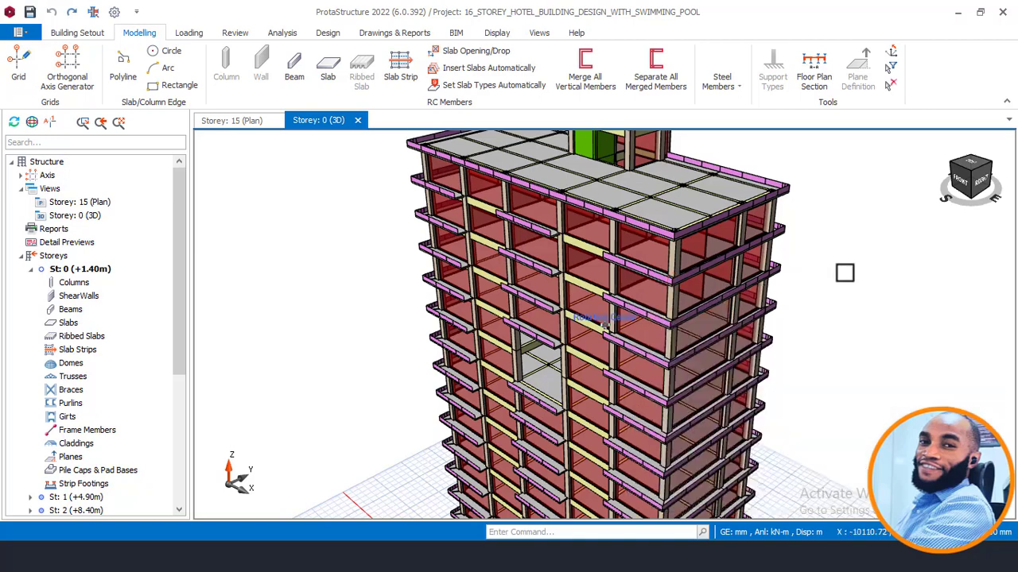
Inspect the upper front facade and read the infill wall load on the storey 14 beam in the corner bay
middle_click_drag(844, 272, 848, 270)
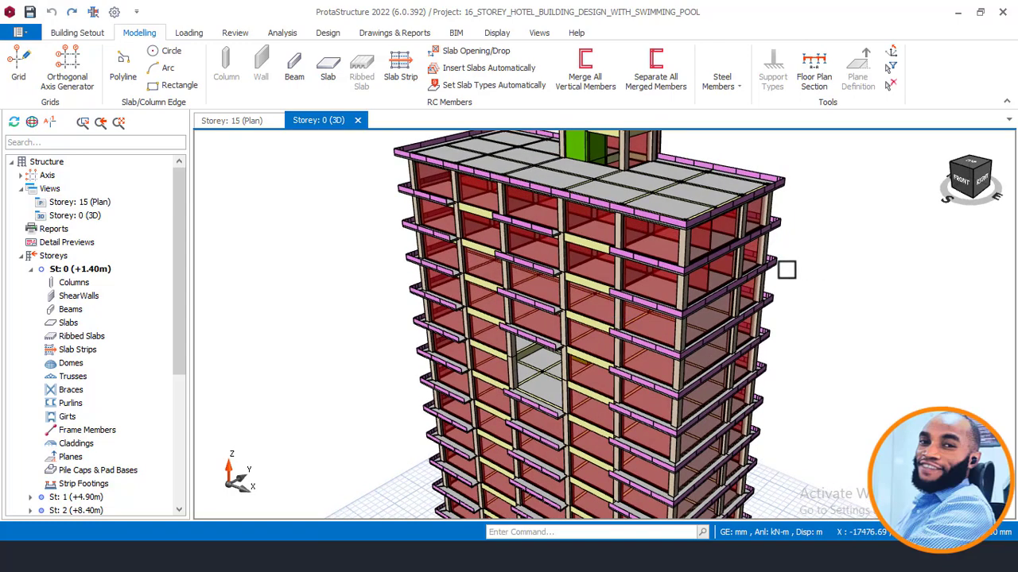
mouse_move(783, 272)
middle_mouse_down()
mouse_move(783, 254)
mouse_move(787, 264)
middle_mouse_up()
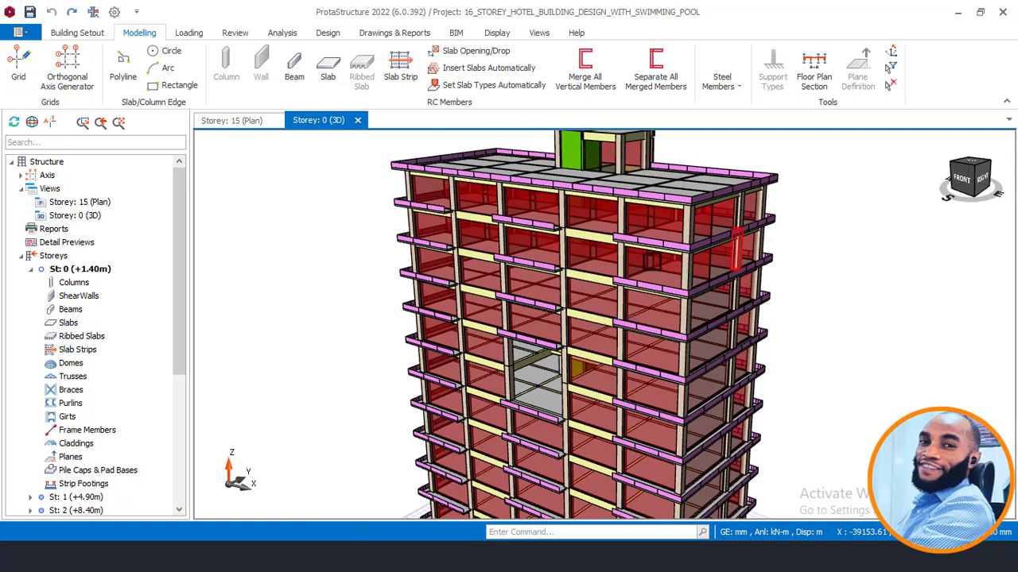
scroll(615, 311, "up", 6)
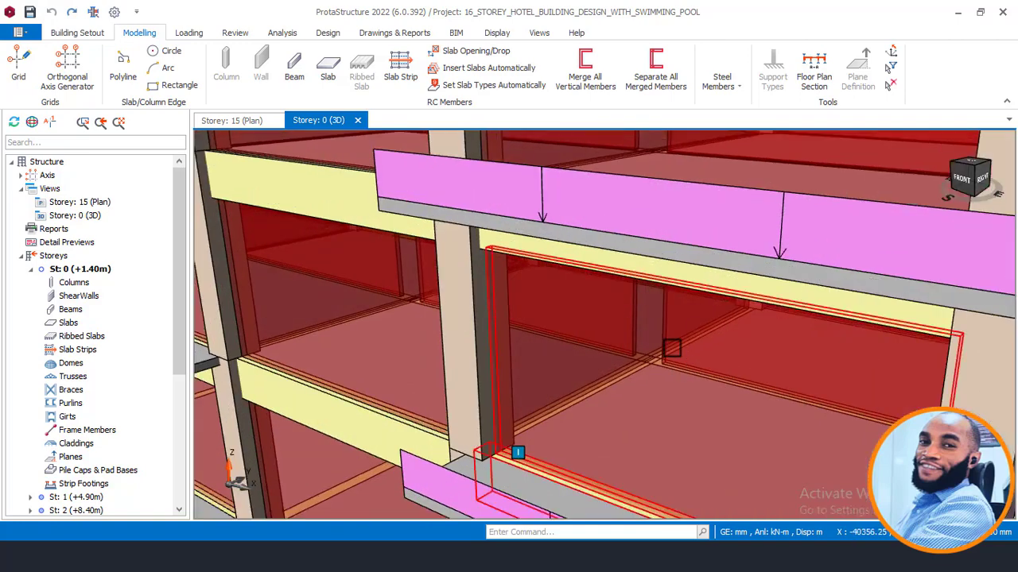
mouse_move(670, 347)
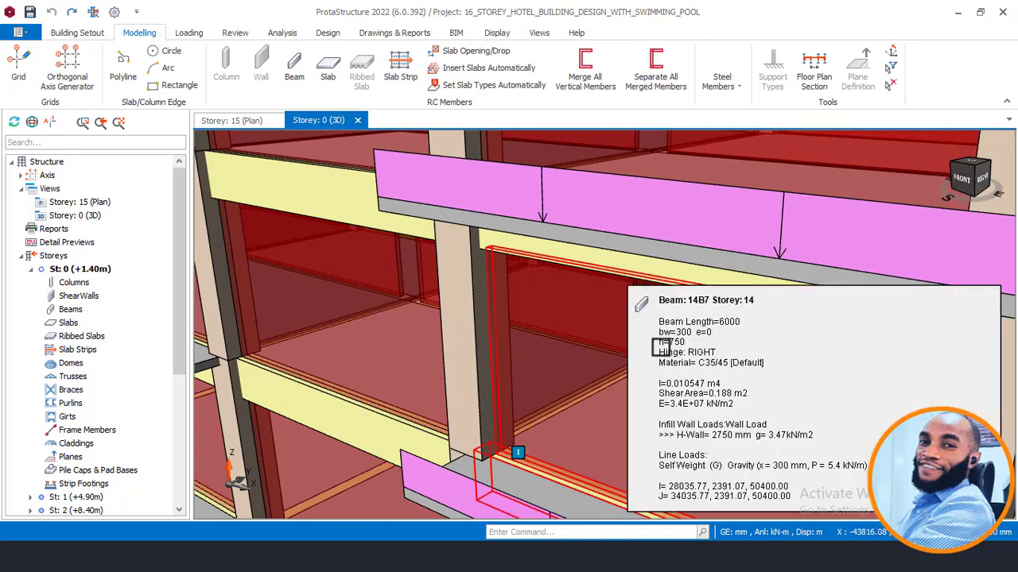
scroll(657, 336, "down", 2)
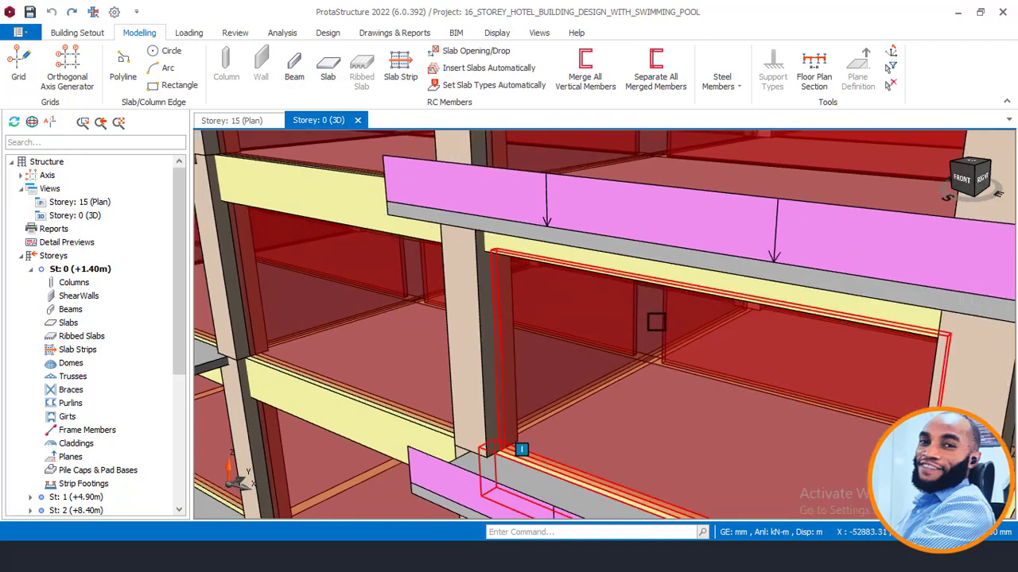
scroll(656, 321, "down", 6)
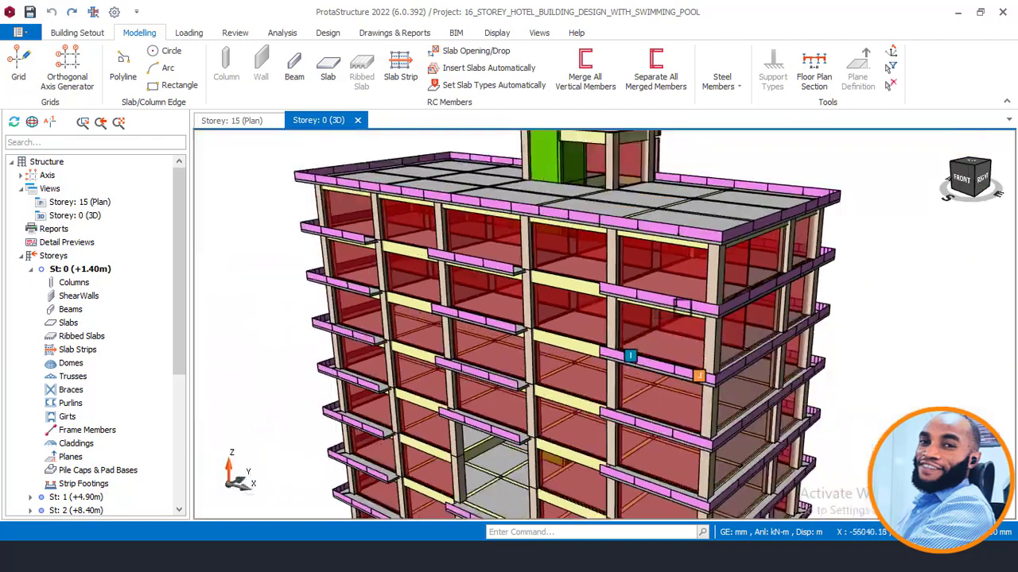
Inspect the parapet loads on the balconies wrapping around the tower's upper corner
mouse_move(842, 295)
middle_mouse_down()
mouse_move(838, 286)
mouse_move(803, 296)
middle_mouse_up()
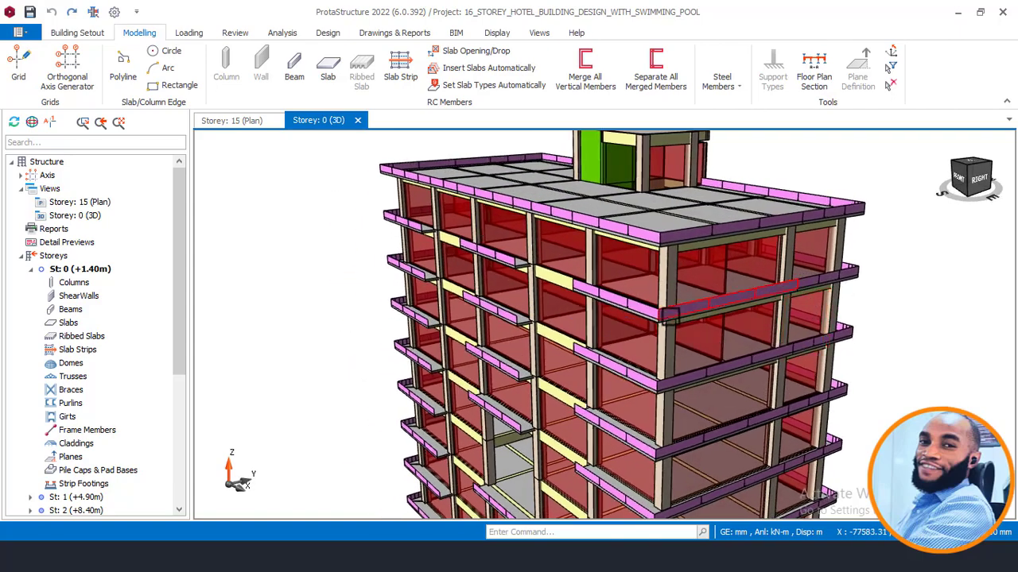
scroll(671, 315, "up", 5)
scroll(670, 315, "down", 5)
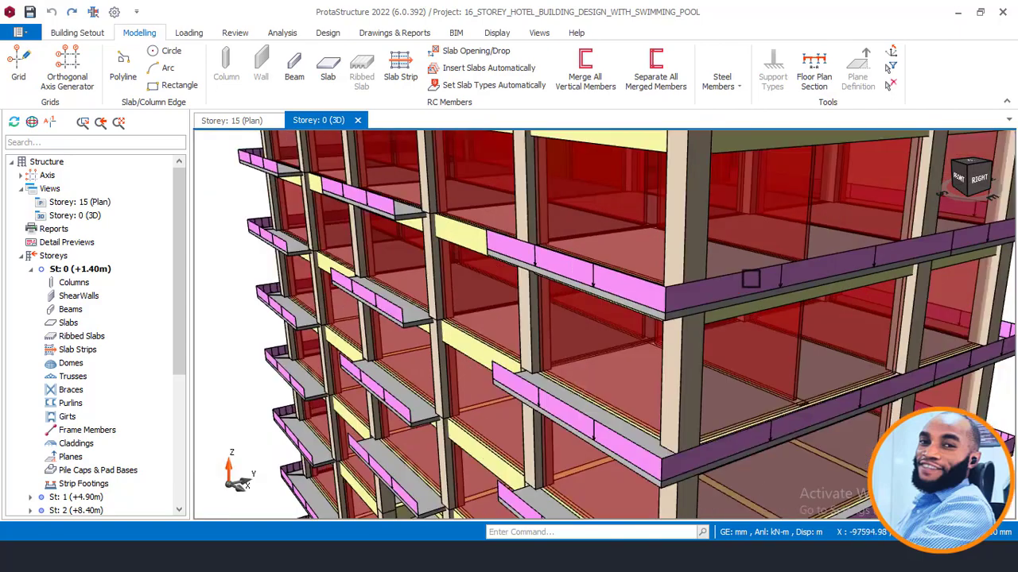
mouse_move(600, 318)
middle_mouse_down()
mouse_move(590, 336)
mouse_move(624, 332)
mouse_move(608, 310)
middle_mouse_up()
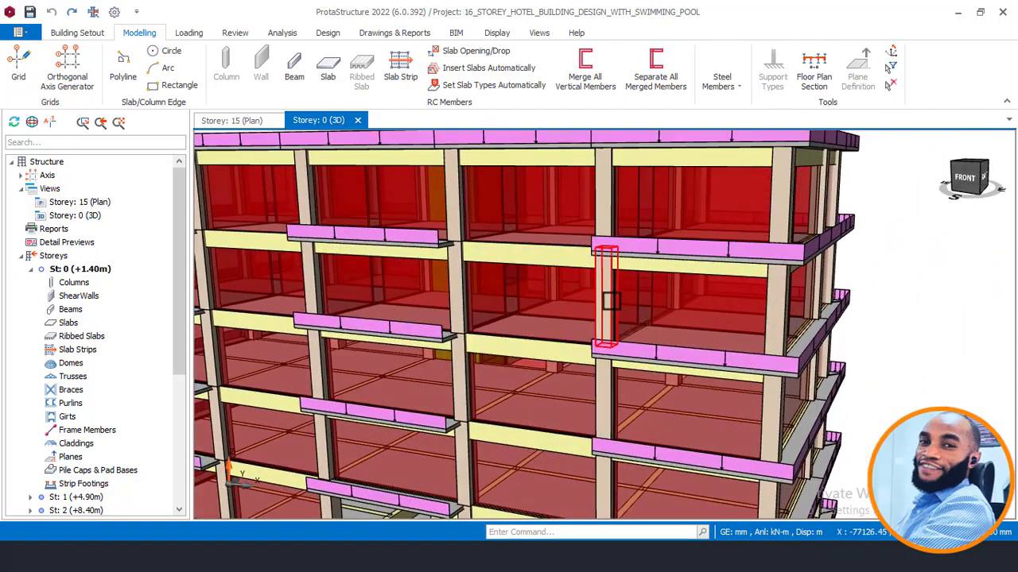
Read the infill wall loads on the front beams between the balconies at storeys 14 and 15
mouse_move(610, 301)
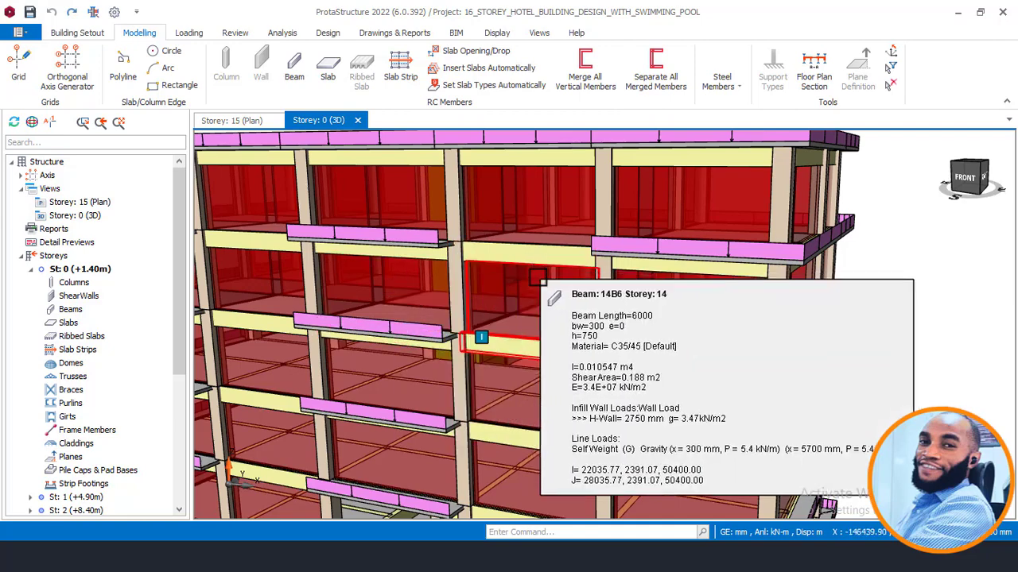
middle_click_drag(538, 278, 630, 324)
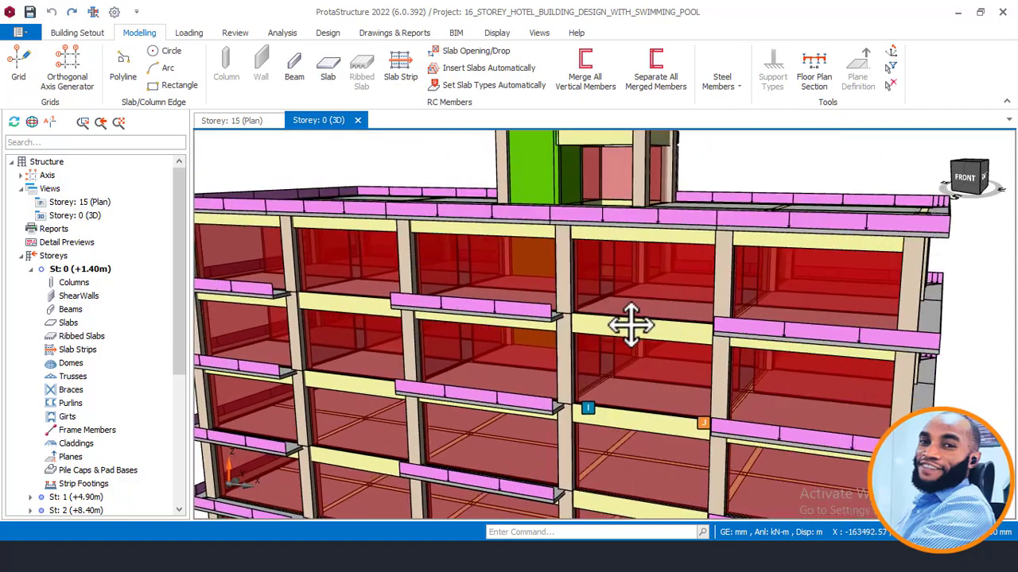
scroll(630, 324, "down", 1)
scroll(628, 302, "down", 1)
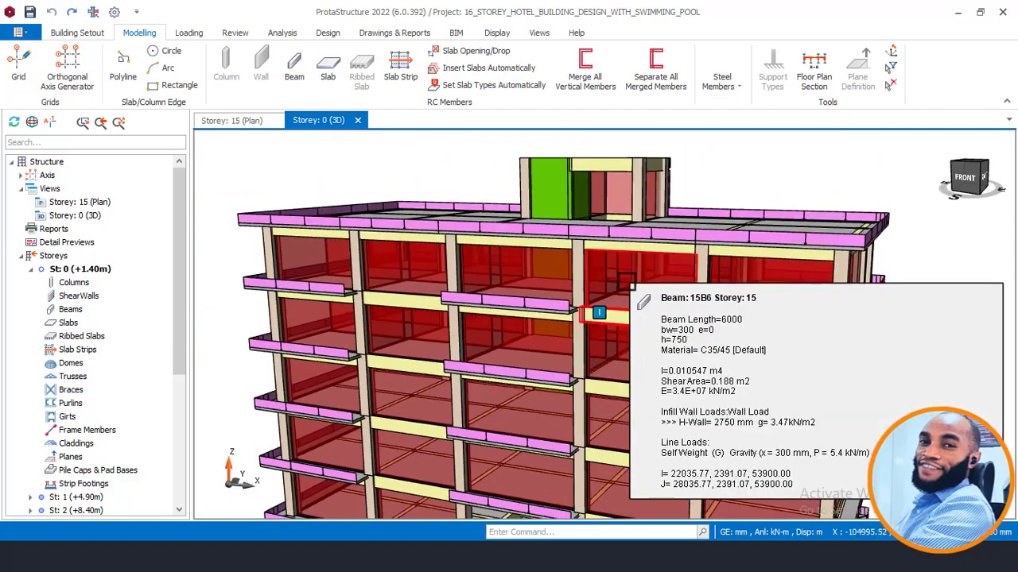
middle_click_drag(627, 280, 596, 302, "shift")
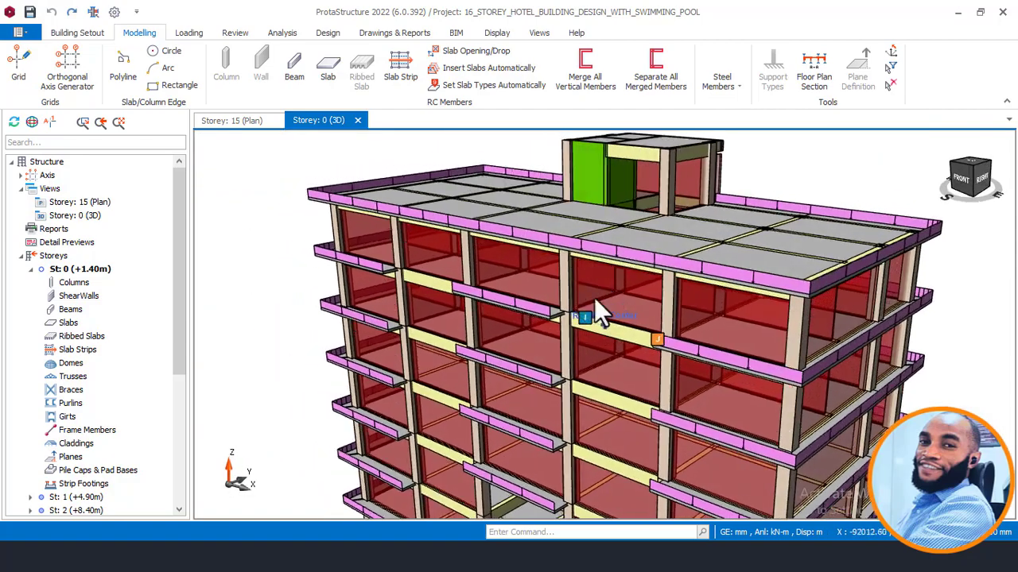
scroll(601, 318, "up", 3)
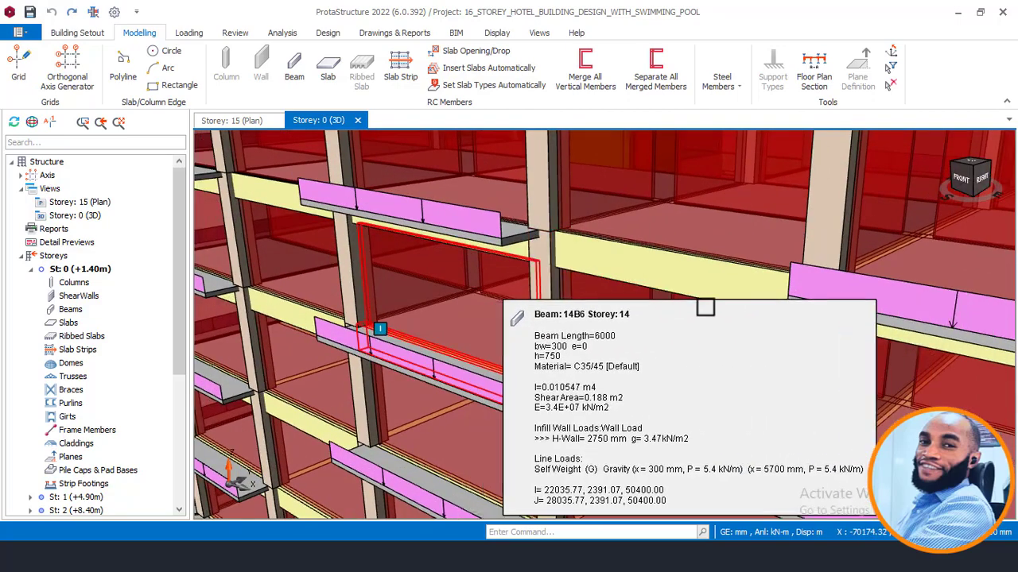
Inspect the balconies and wall panels from the tower's side, and read the area loads of the slab before the rooftop core
mouse_move(705, 307)
middle_mouse_down("shift")
mouse_move(732, 336)
mouse_move(670, 318)
mouse_move(686, 318)
middle_mouse_up("shift")
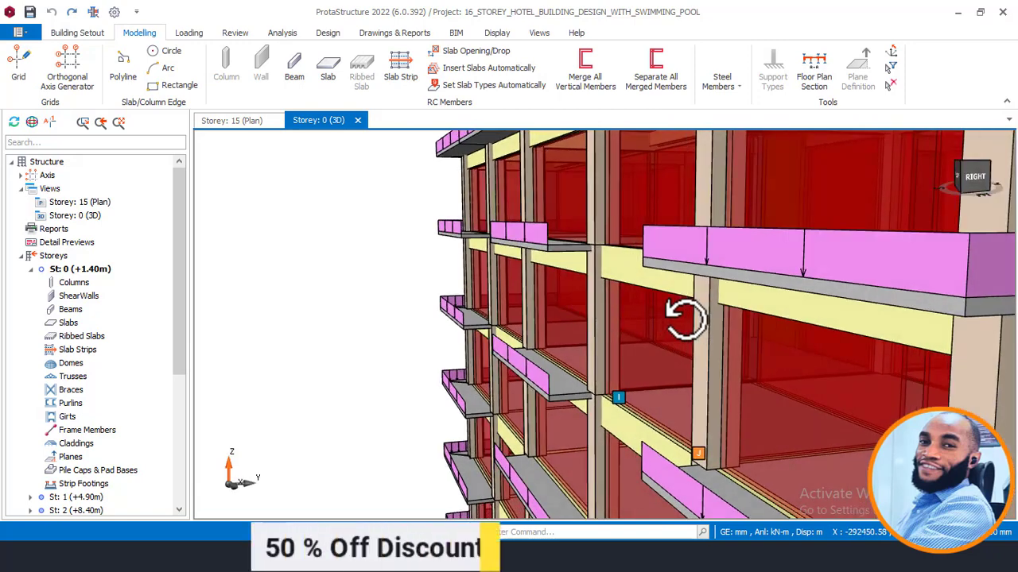
scroll(685, 318, "down", 1)
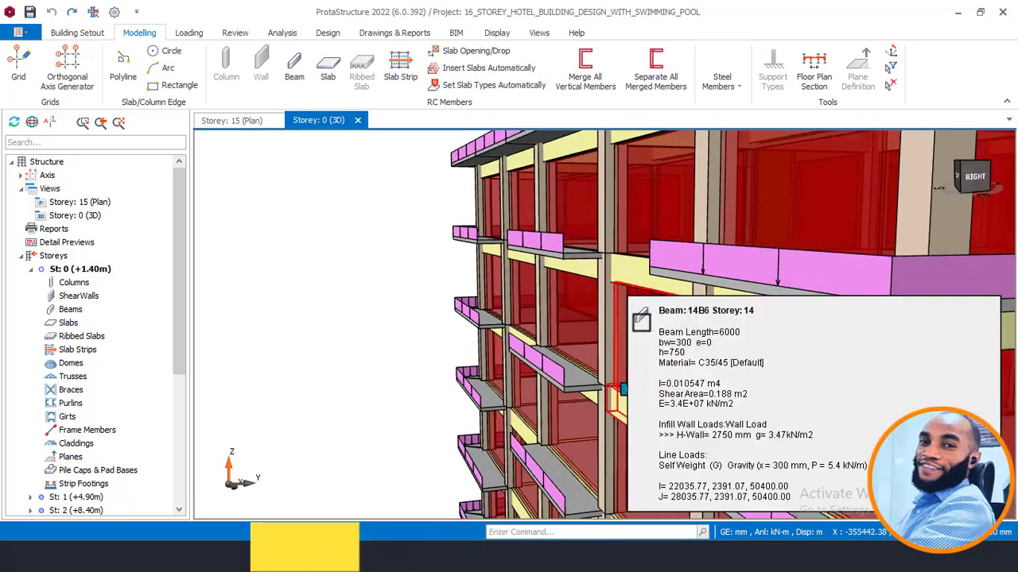
mouse_move(644, 323)
middle_mouse_down("shift")
mouse_move(620, 340)
mouse_move(662, 326)
middle_mouse_up("shift")
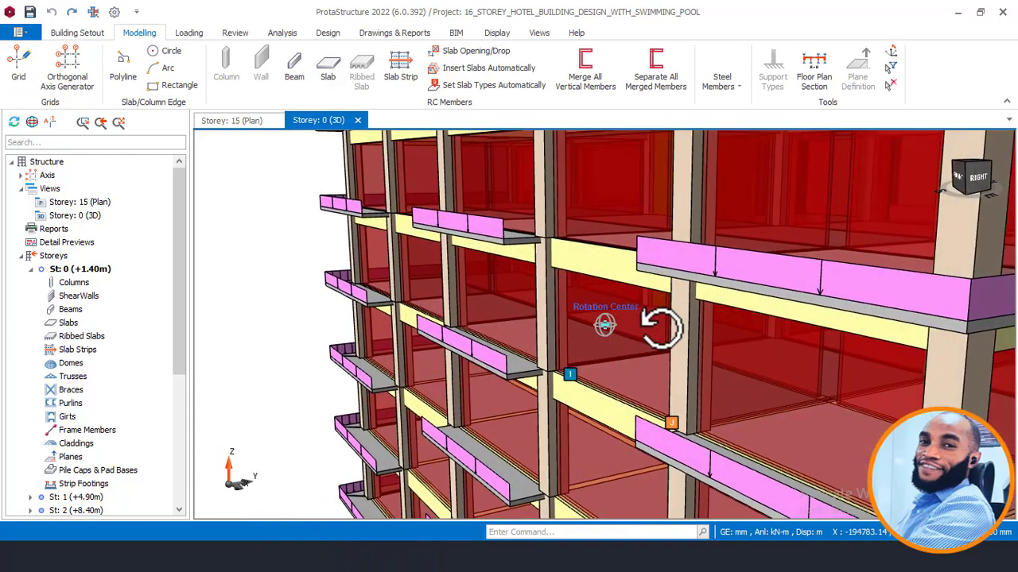
mouse_move(661, 328)
middle_mouse_down("shift")
mouse_move(674, 326)
mouse_move(628, 331)
mouse_move(650, 328)
middle_mouse_up("shift")
scroll(667, 307, "down", 2)
mouse_move(881, 153)
middle_mouse_down()
mouse_move(728, 293)
mouse_move(605, 289)
mouse_move(675, 291)
mouse_move(655, 288)
middle_mouse_up()
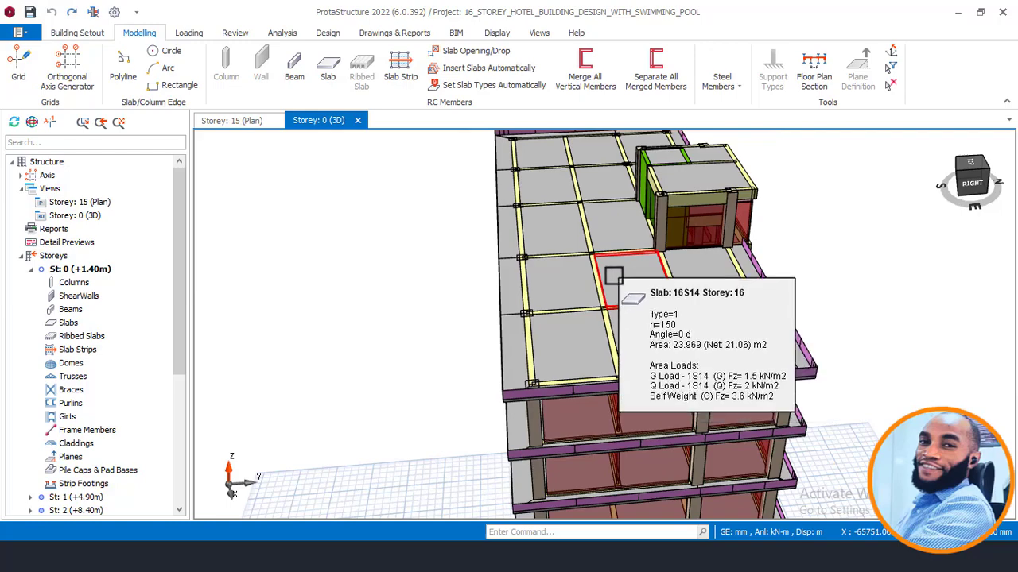
Examine the roof slabs and beam grid up close, as well as the roof edge with its parapet loads
middle_click_drag(609, 289, 628, 282, "shift")
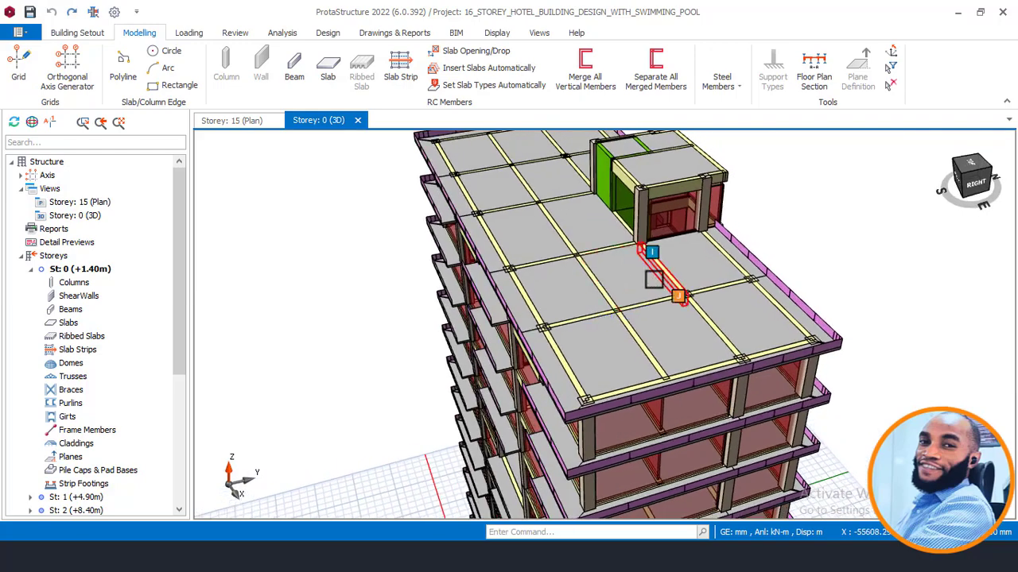
scroll(620, 275, "up", 5)
scroll(543, 237, "down", 3)
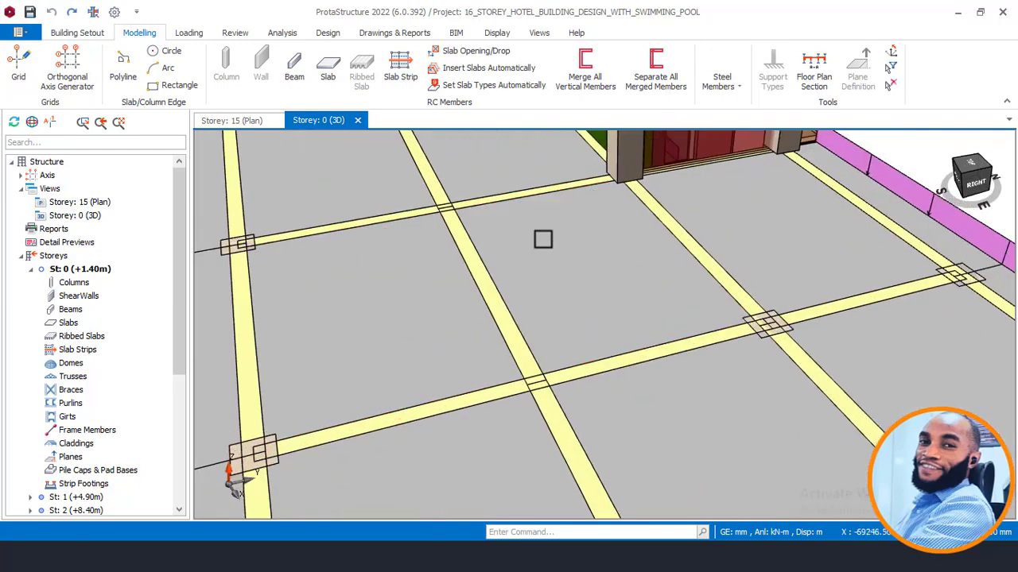
scroll(543, 237, "down", 4)
middle_click_drag(533, 289, 561, 267, "shift")
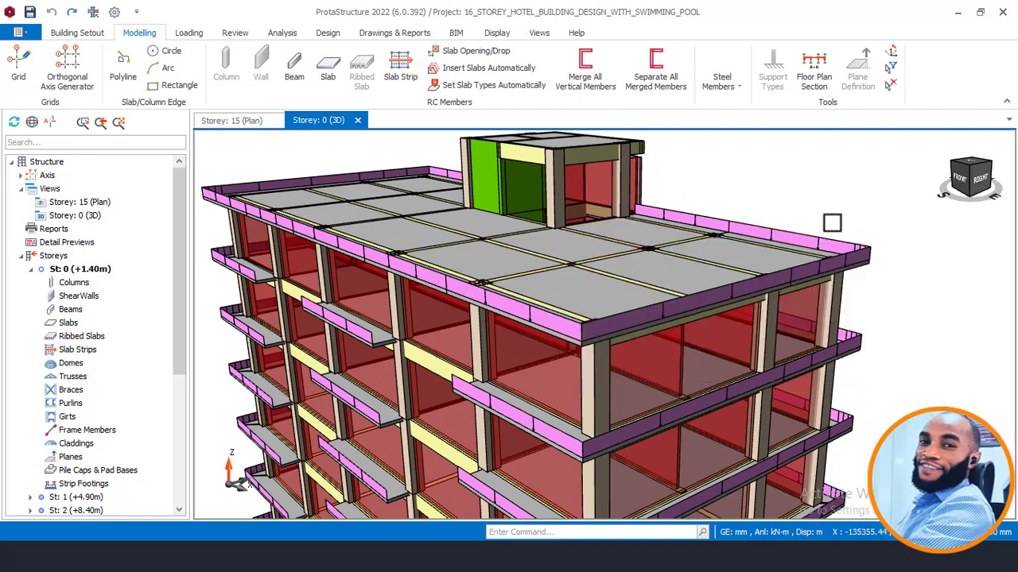
Read the data of the storey 16 roof beam meeting the rooftop core, and view the roof grid from the front corner
mouse_move(738, 239)
middle_mouse_down("shift")
mouse_move(685, 278)
mouse_move(661, 271)
middle_mouse_up("shift")
middle_click_drag(617, 223, 602, 297)
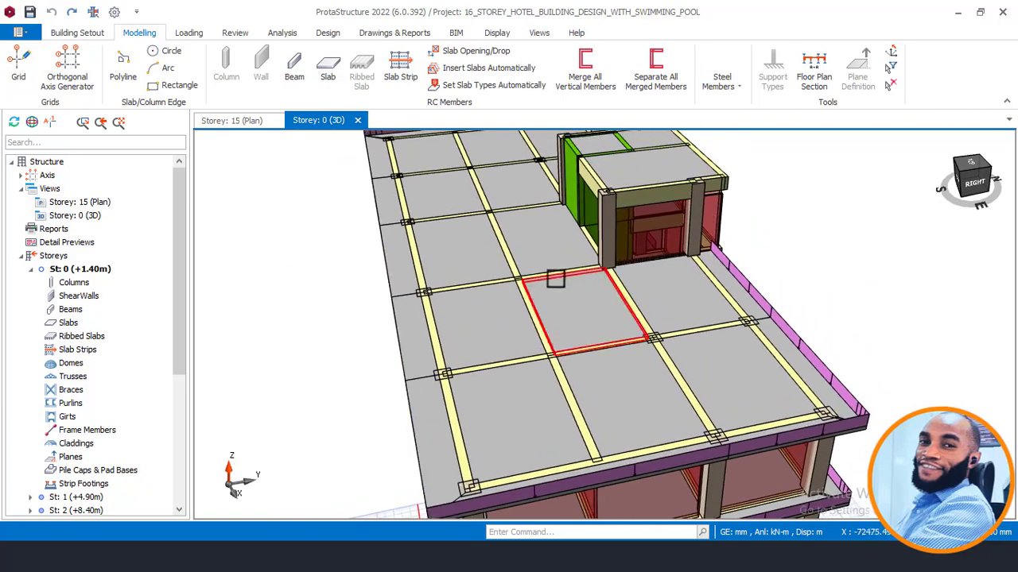
mouse_move(556, 275)
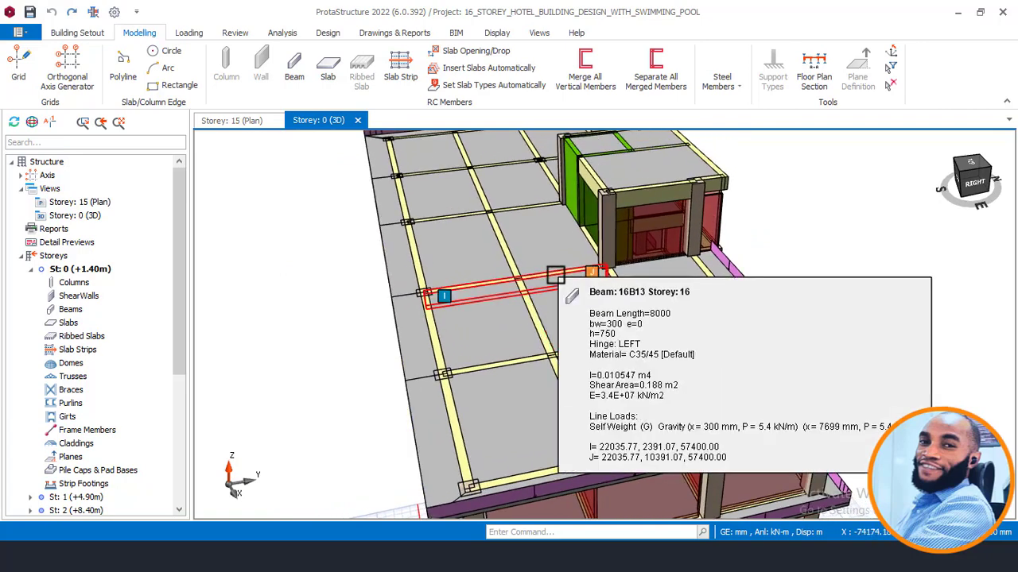
middle_click_drag(546, 321, 595, 318, "shift")
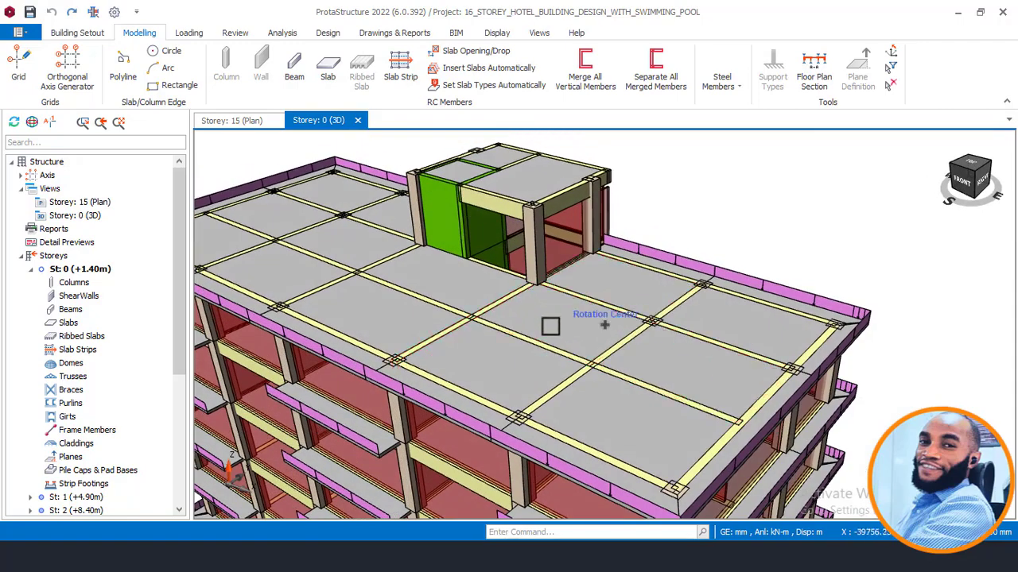
middle_click_drag(550, 326, 551, 325, "shift")
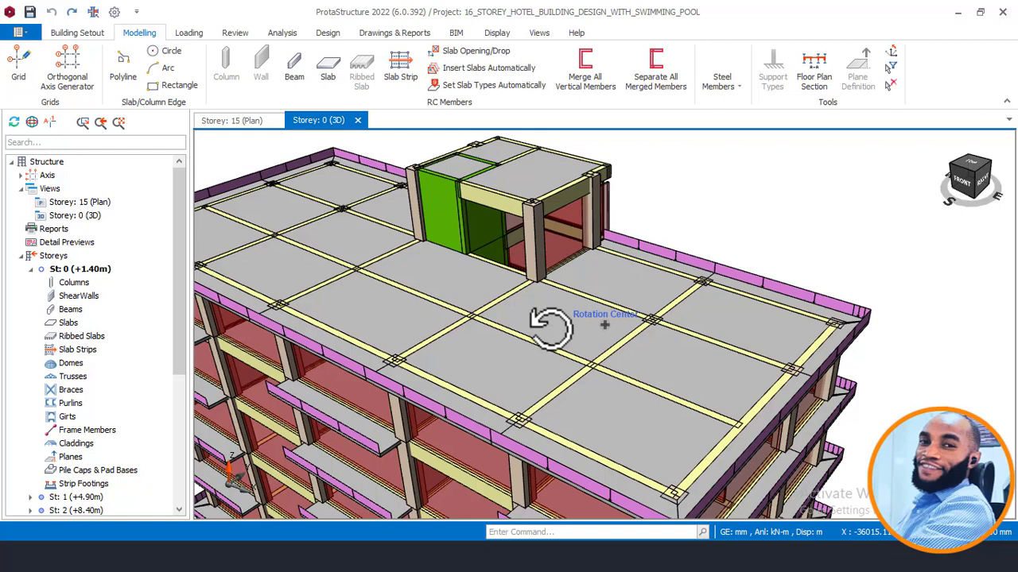
Check the command options for the roof slab in front of the rooftop core, and view the whole roof and upper storeys
right_click(563, 325)
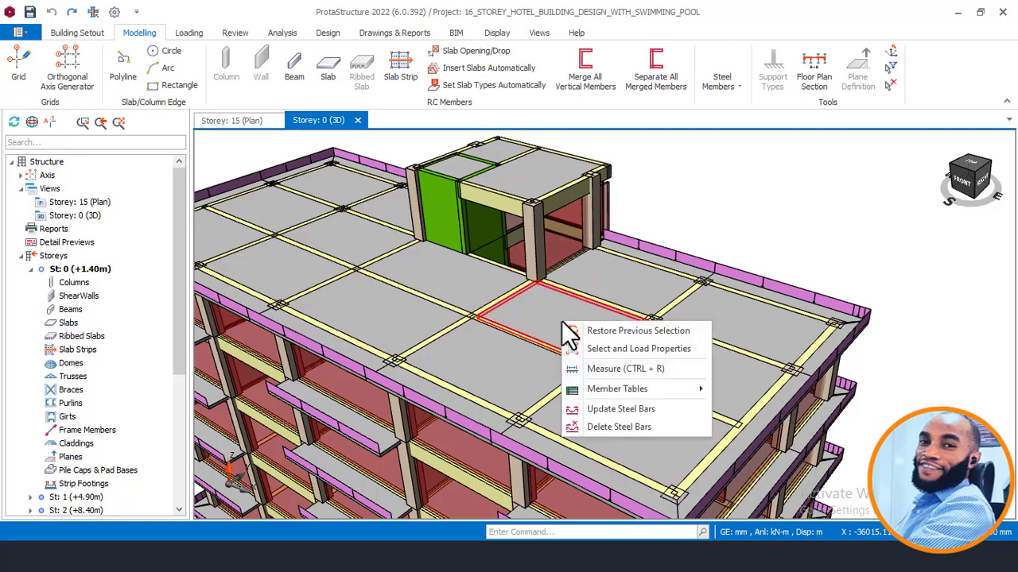
left_click(795, 229)
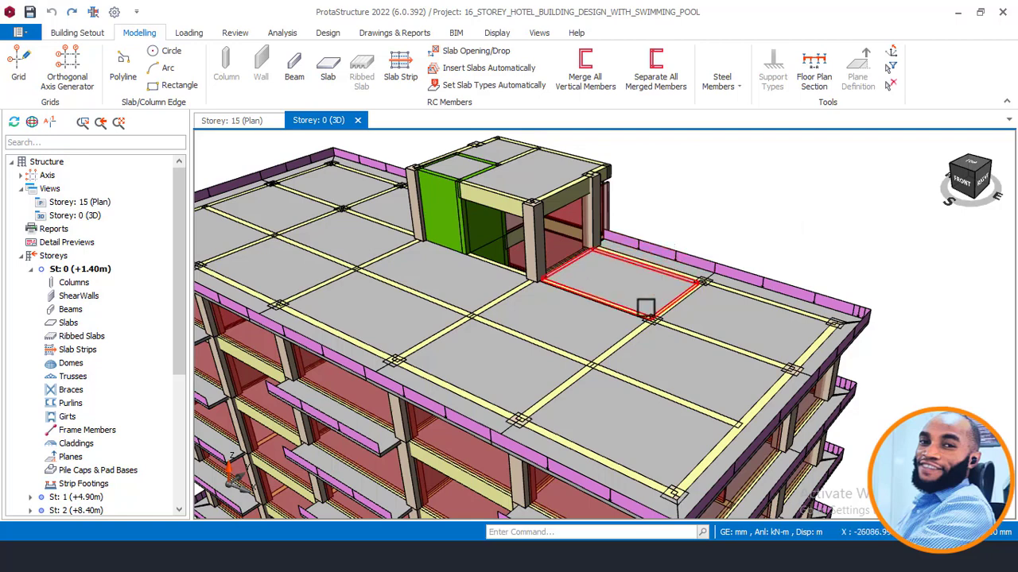
mouse_move(645, 307)
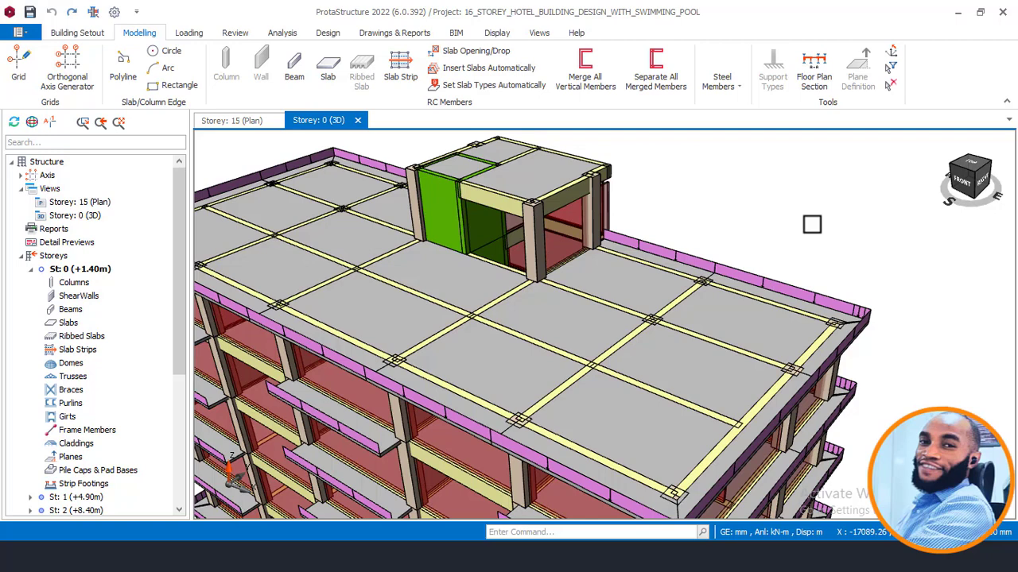
scroll(811, 224, "down", 3)
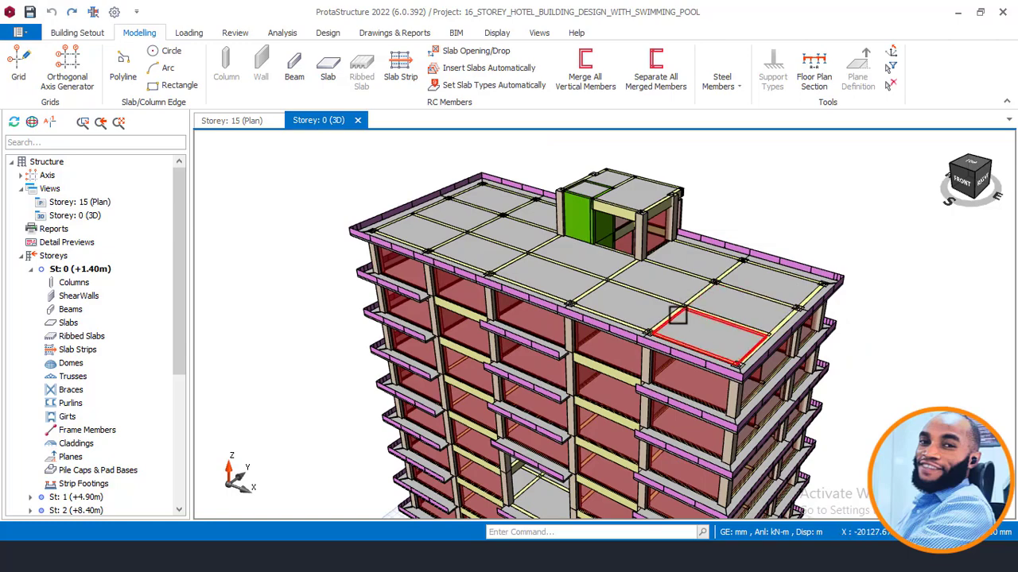
Examine the roof slabs near the front parapet up close and read the area loads of slab 16S14
scroll(685, 255, "up", 3)
scroll(683, 205, "up", 3)
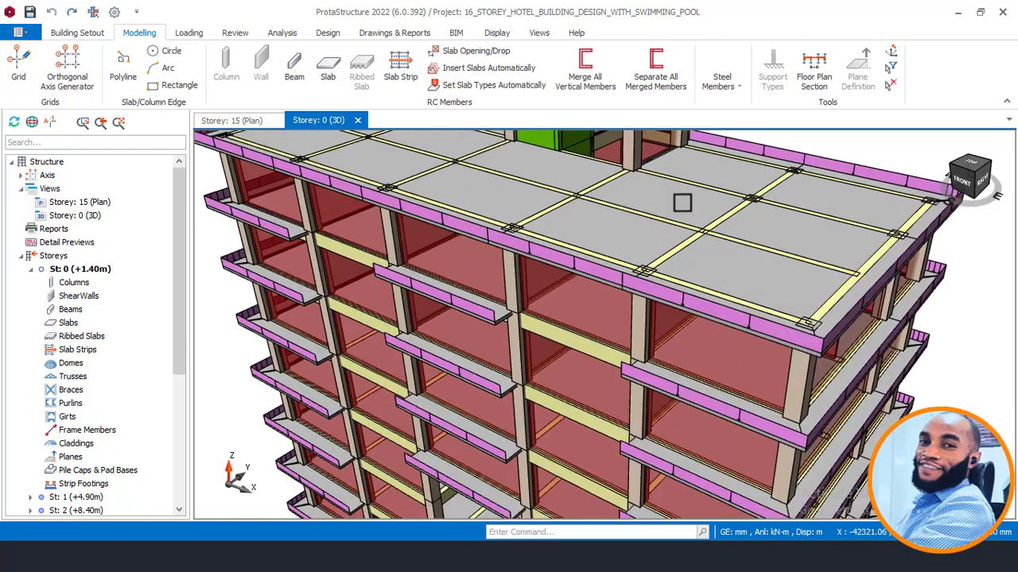
scroll(682, 202, "up", 3)
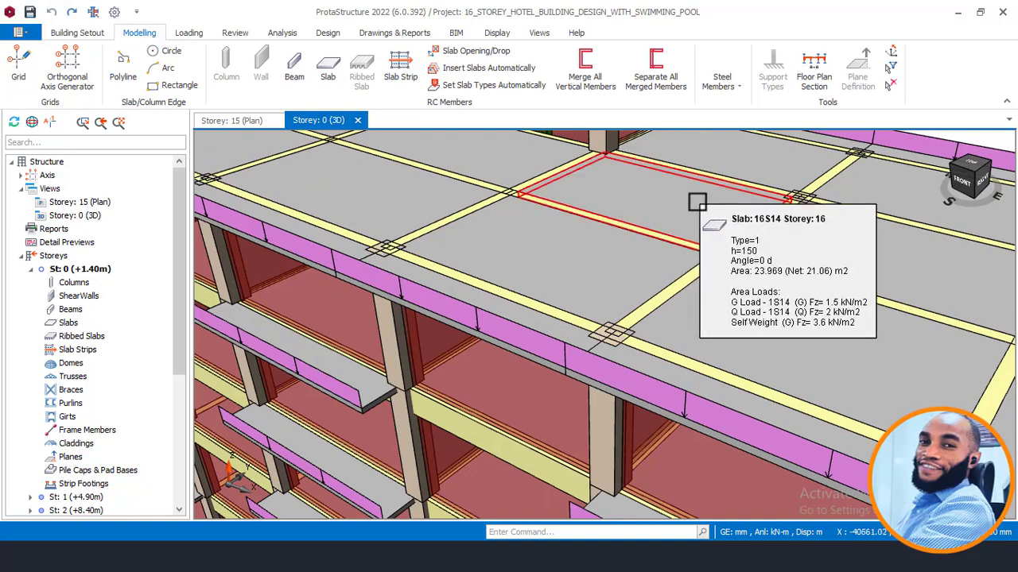
scroll(696, 202, "down", 2)
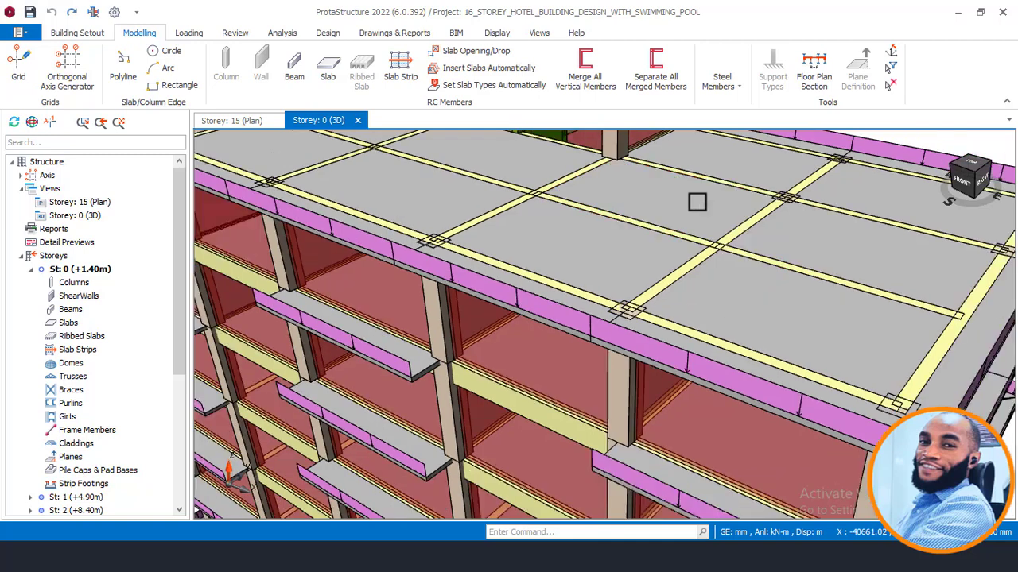
scroll(610, 281, "down", 2)
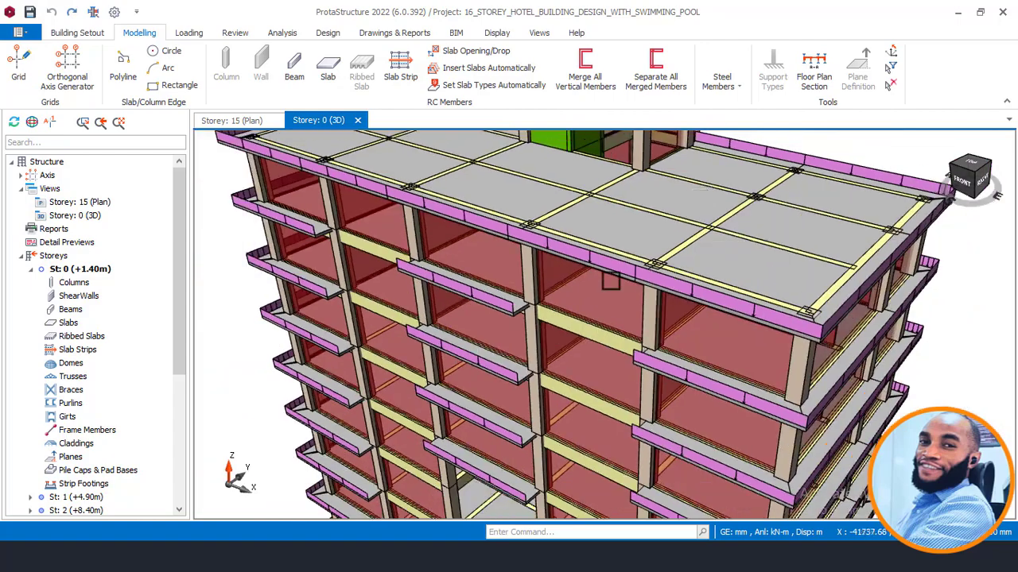
Read the infill wall load of storey 15 beam 15B6 and the parapet line load at the edge of roof slab 16S21
middle_click_drag(609, 278, 579, 262)
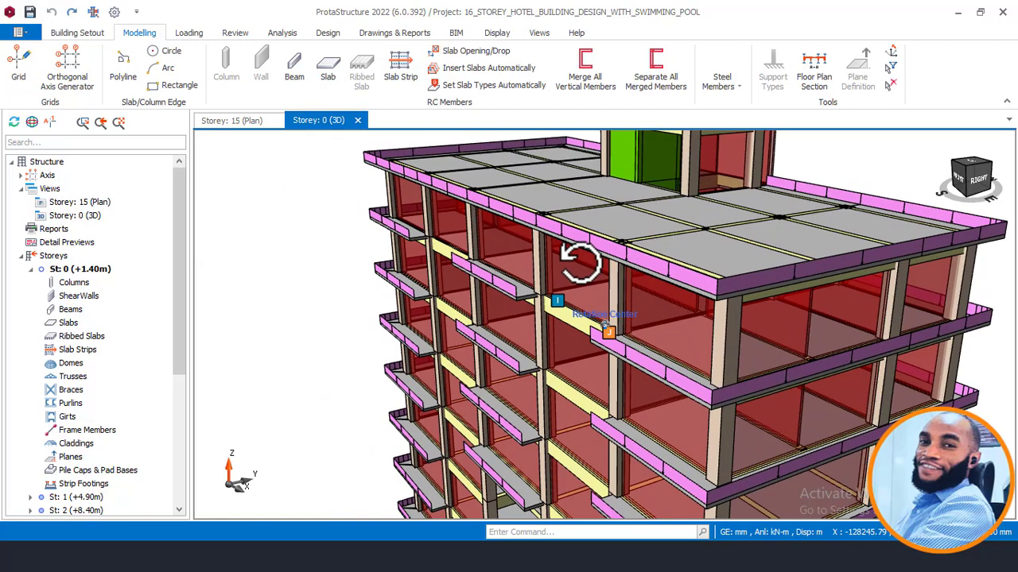
mouse_move(585, 251)
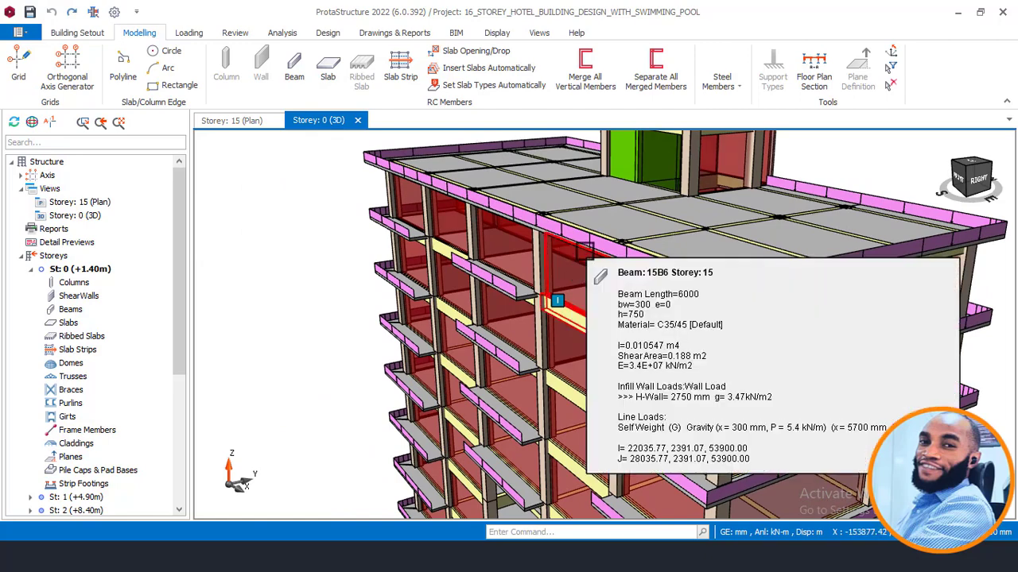
scroll(585, 251, "down", 3)
mouse_move(642, 205)
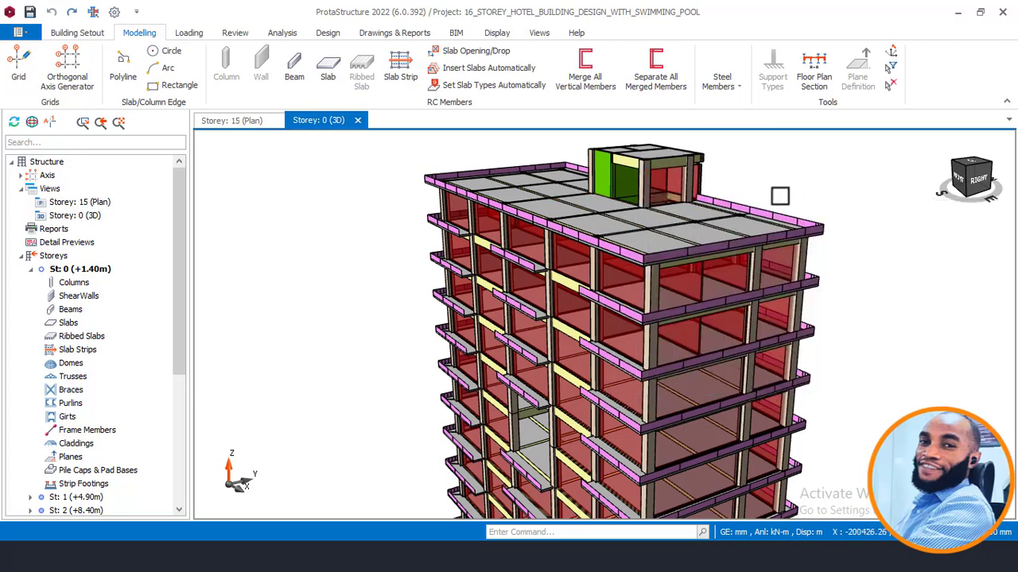
middle_click_drag(762, 212, 775, 210)
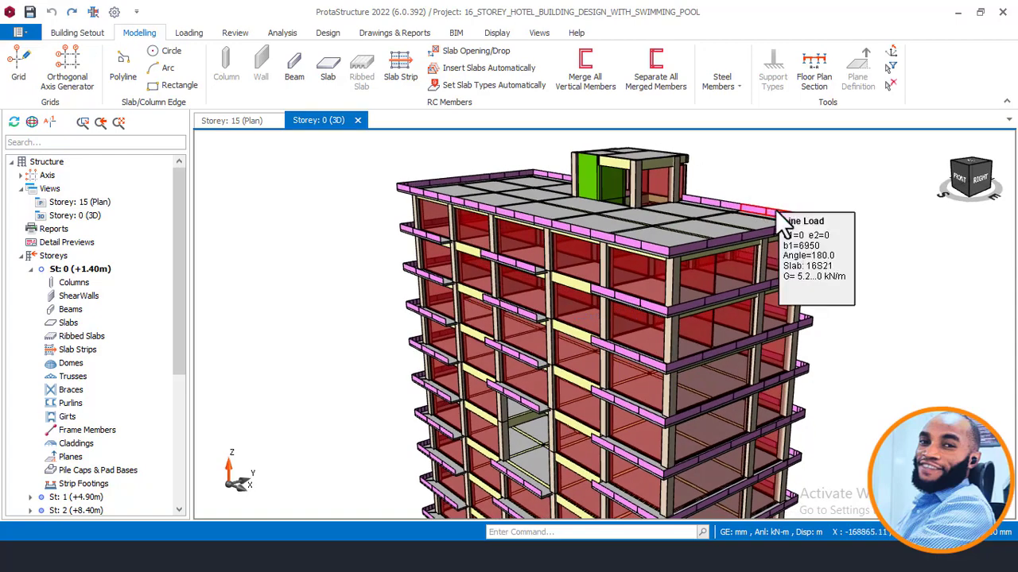
View the whole tower from its front right corner, straight from the front and from above the roof
scroll(775, 210, "down", 3)
middle_click_drag(720, 295, 658, 294)
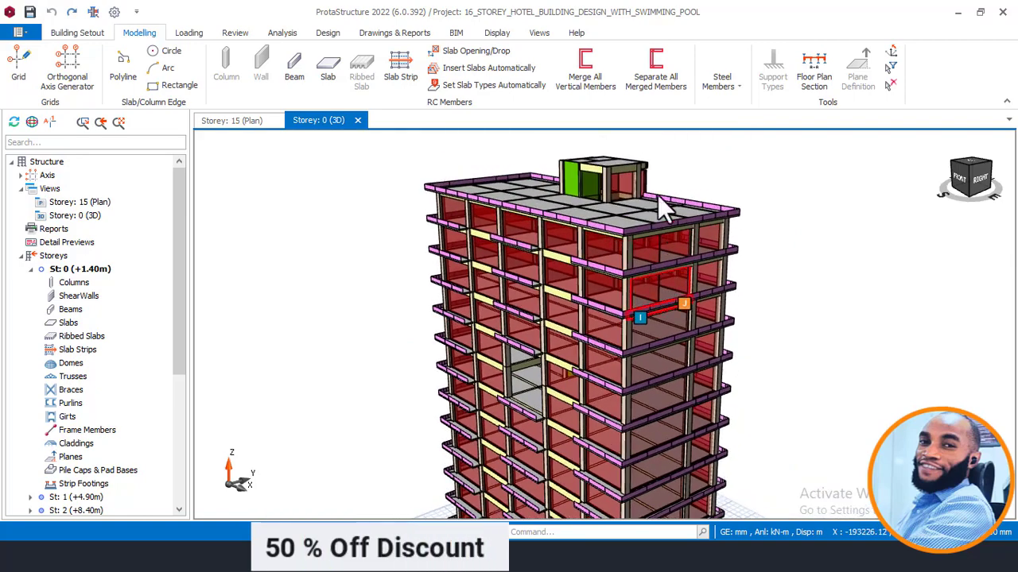
middle_click_drag(646, 180, 659, 213, "shift")
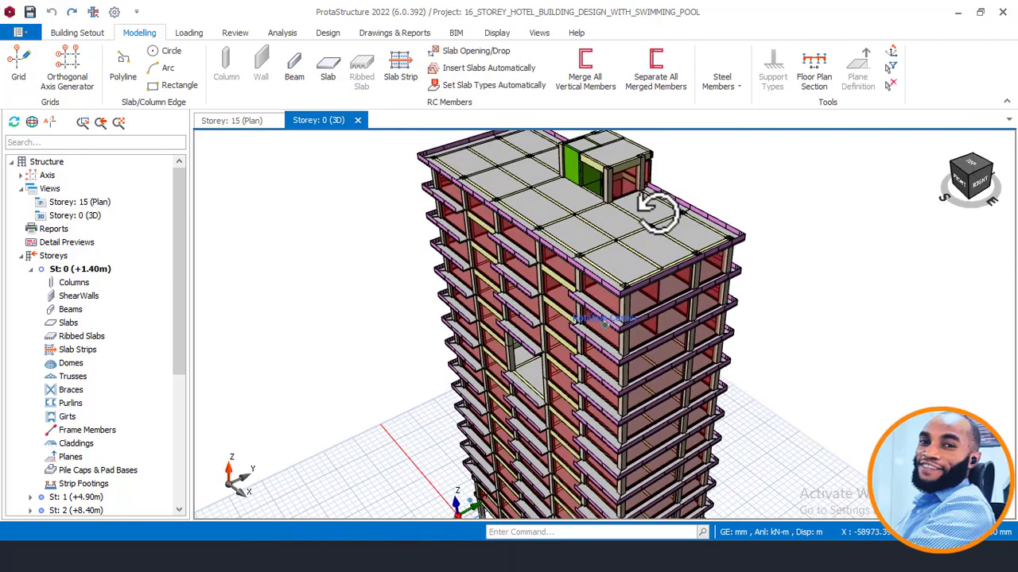
scroll(670, 208, "down", 2)
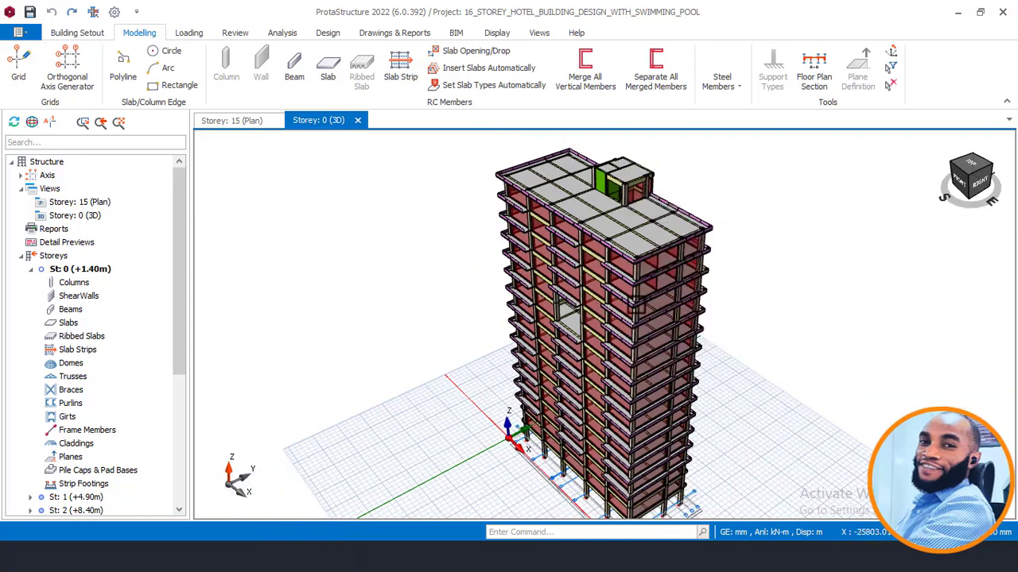
middle_click_drag(660, 295, 697, 276, "shift")
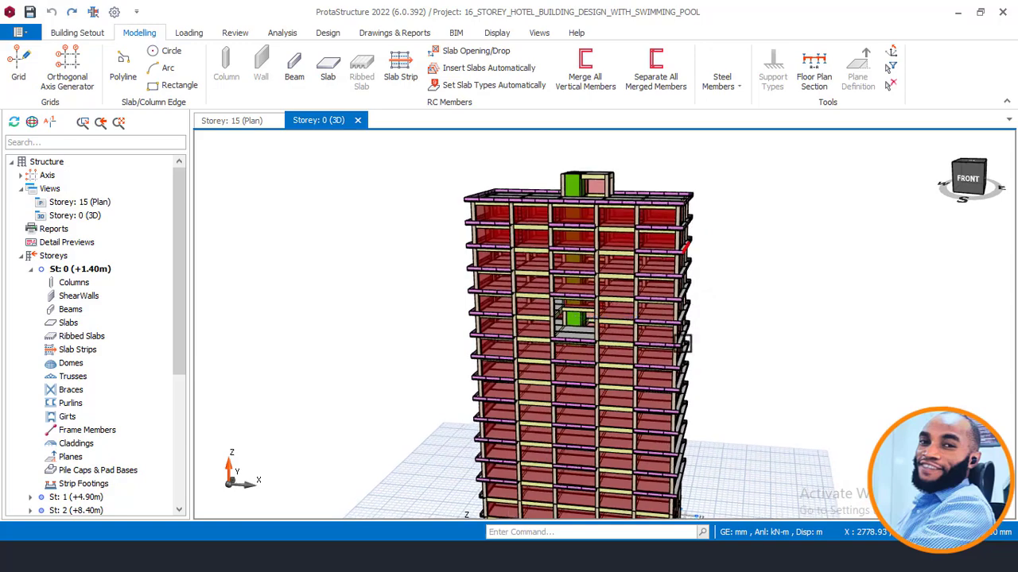
middle_click_drag(673, 368, 655, 355)
middle_click_drag(645, 166, 601, 170, "shift")
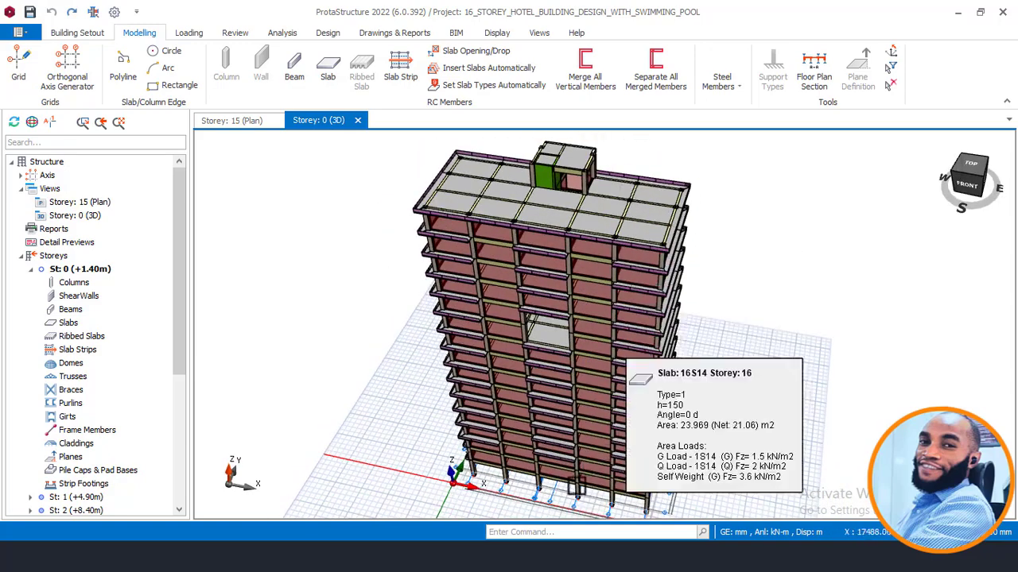
Examine the lowest storeys and column bases from the front, and read the data of storey 2 column 2C16
middle_click_drag(591, 363, 584, 239, "shift")
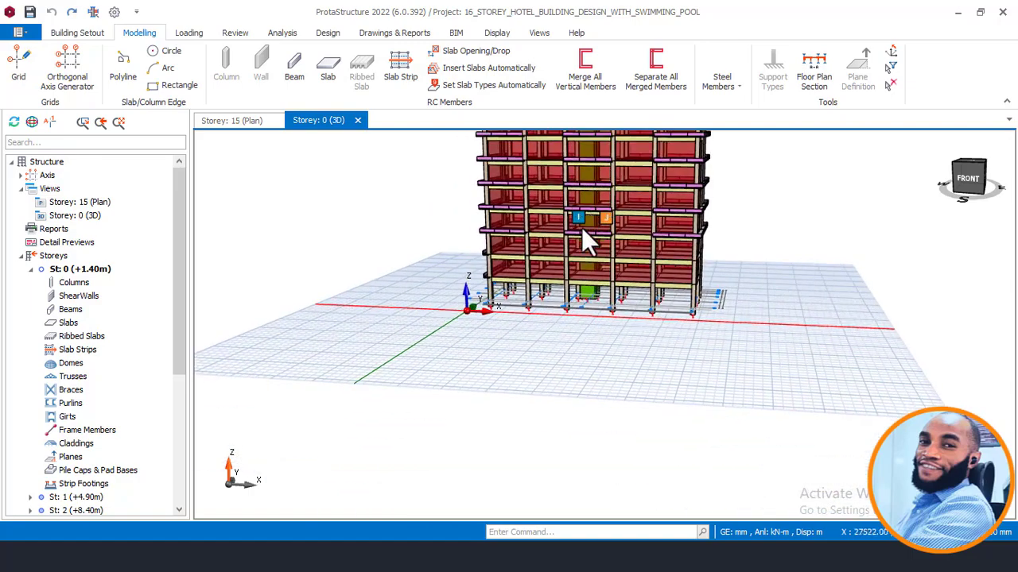
scroll(582, 254, "up", 3)
middle_click_drag(603, 276, 497, 362)
mouse_move(503, 361)
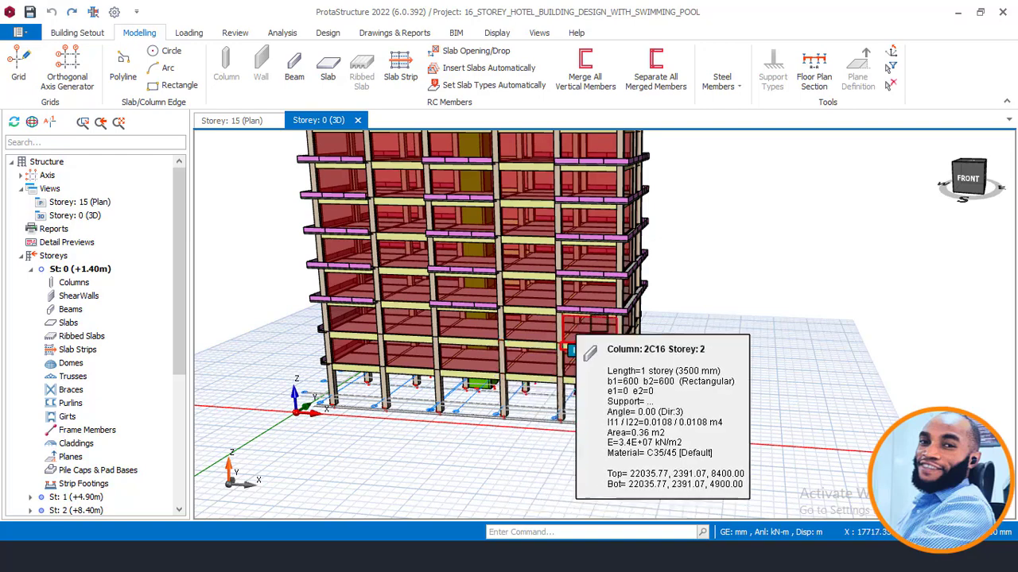
scroll(681, 291, "down", 2)
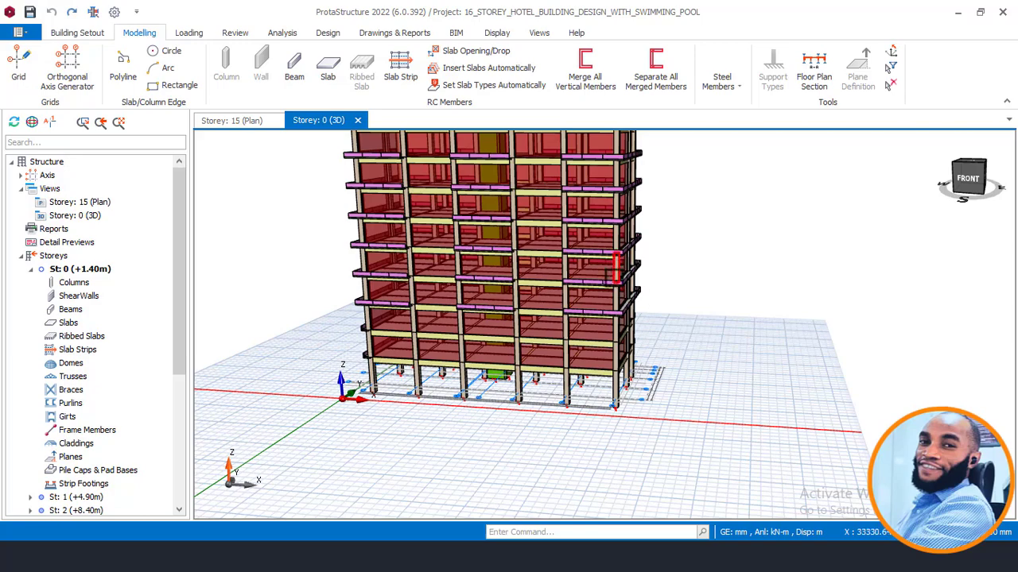
Look over the infill walls and balcony loads along the tower's height from the front, the corner and above
scroll(615, 274, "up", 2)
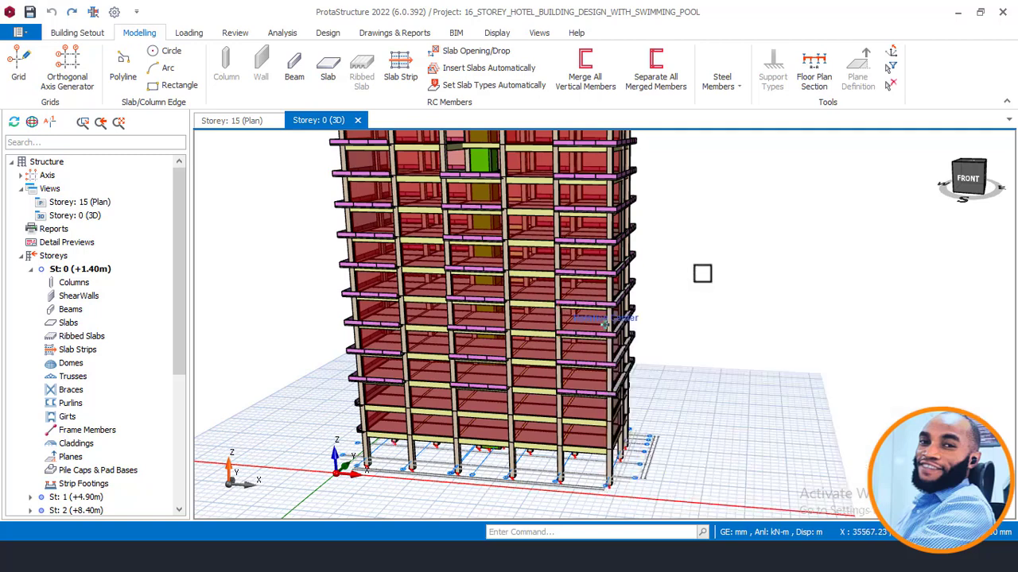
middle_click_drag(701, 275, 703, 276)
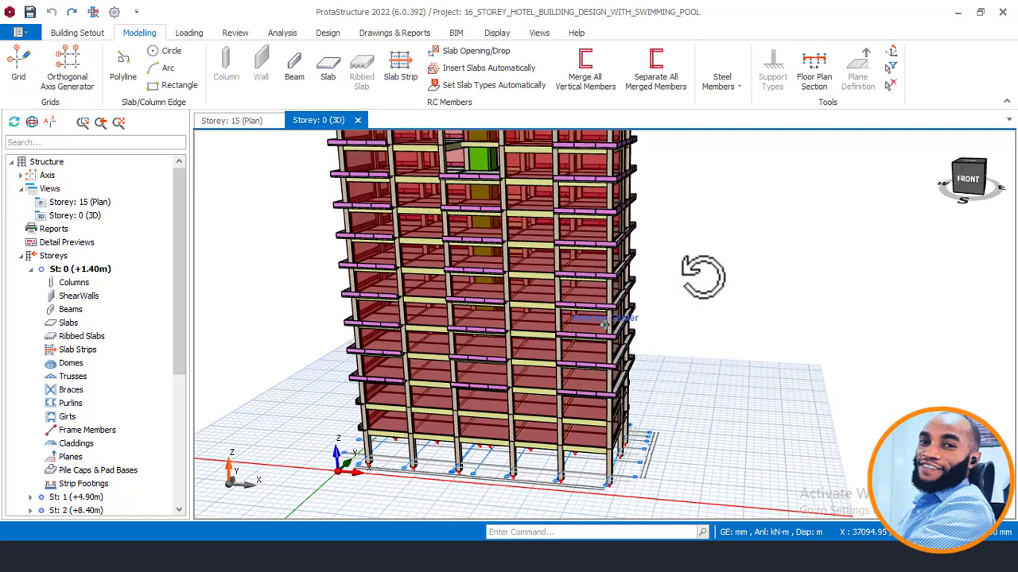
right_click(703, 277)
left_click(774, 217)
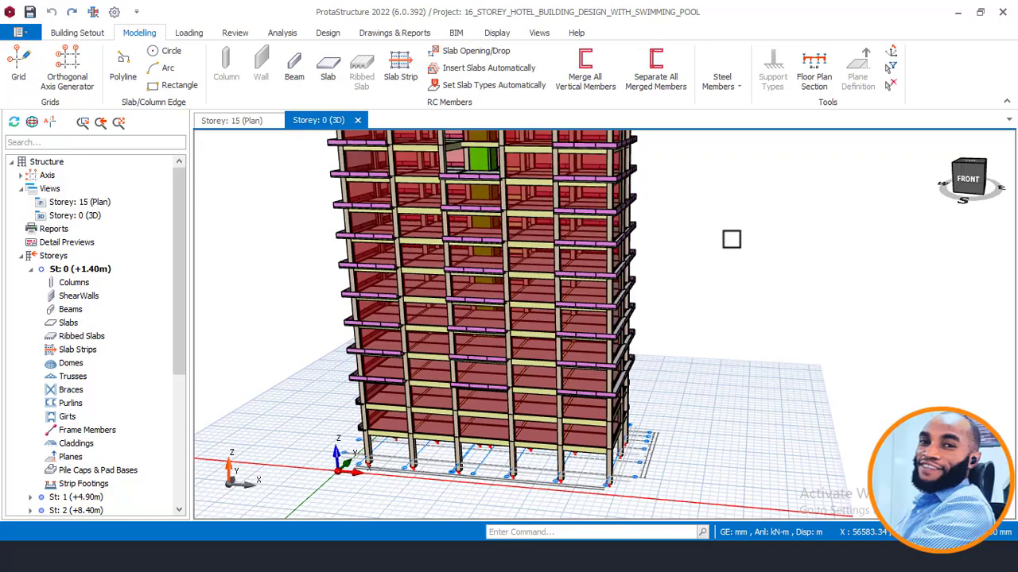
middle_click_drag(668, 254, 620, 324)
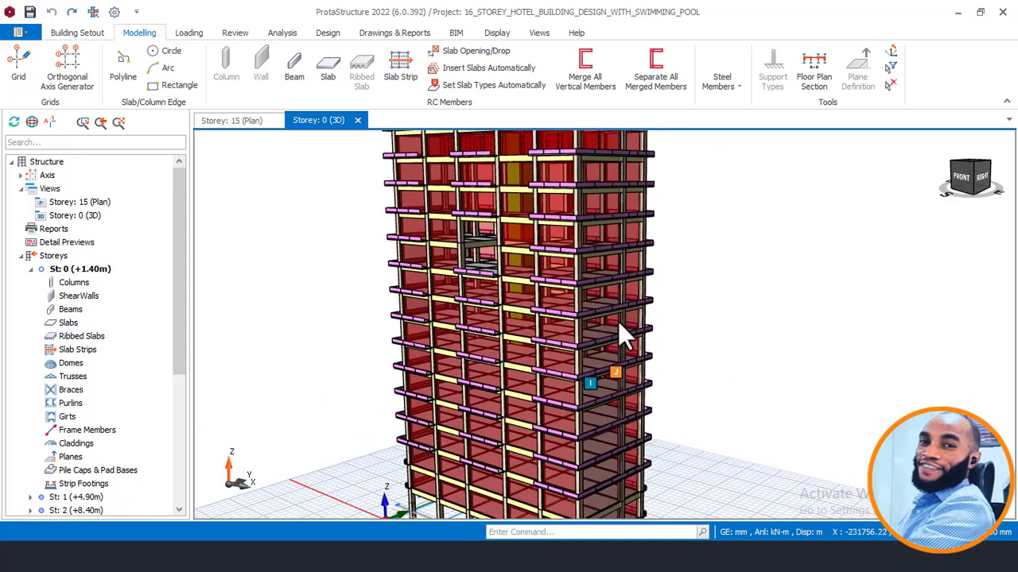
scroll(624, 337, "down", 1)
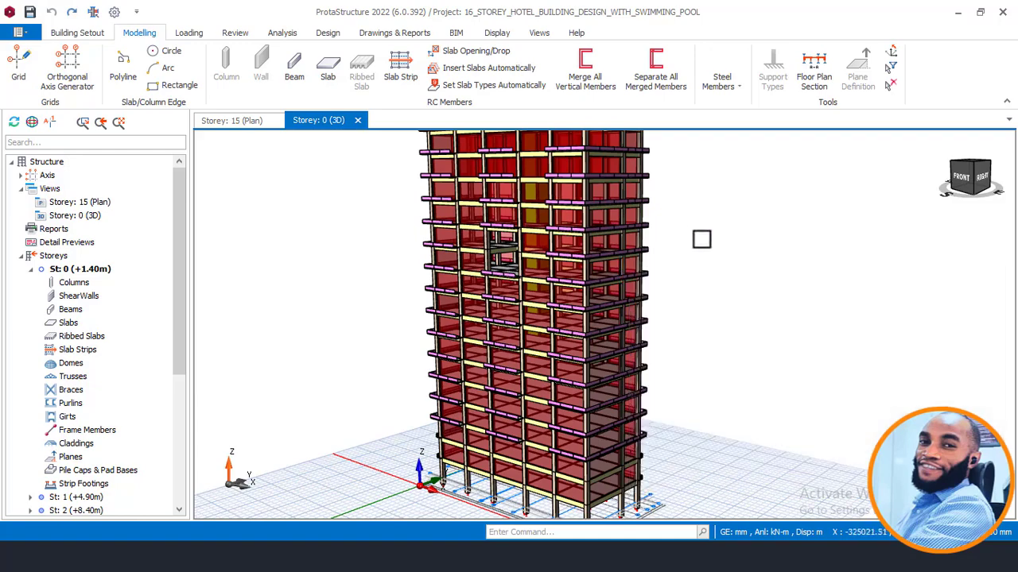
middle_click_drag(701, 239, 689, 263)
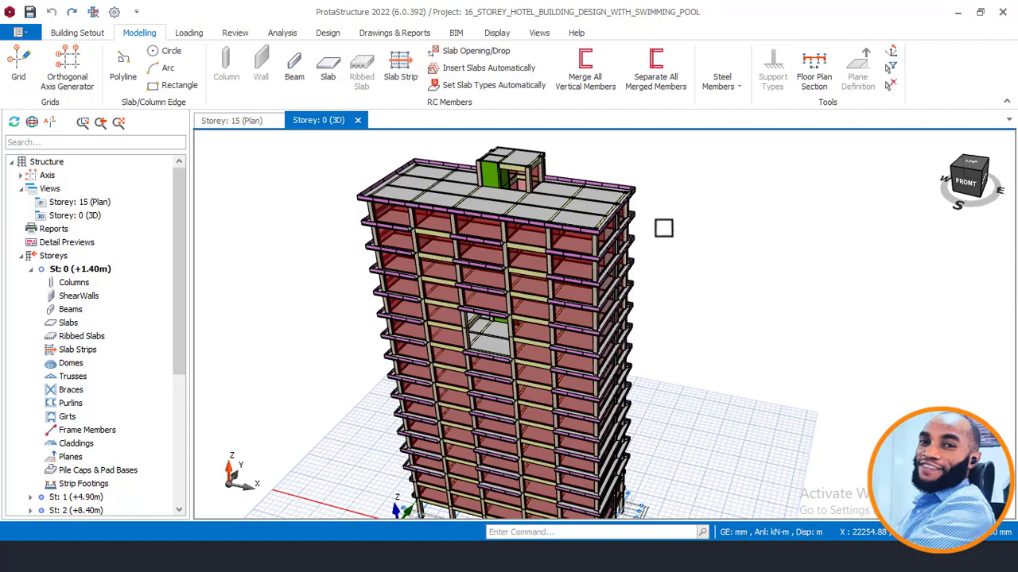
Examine the roof and upper storeys from the front right corner and read the data of column 15C6
middle_click_drag(663, 225, 627, 230)
scroll(575, 189, "up", 5)
mouse_move(574, 191)
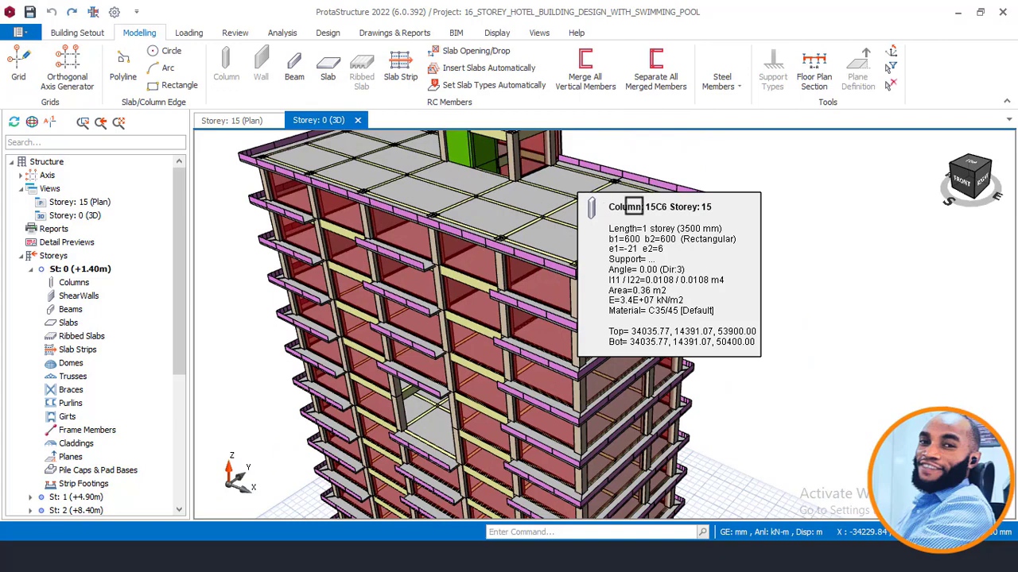
scroll(660, 203, "down", 4)
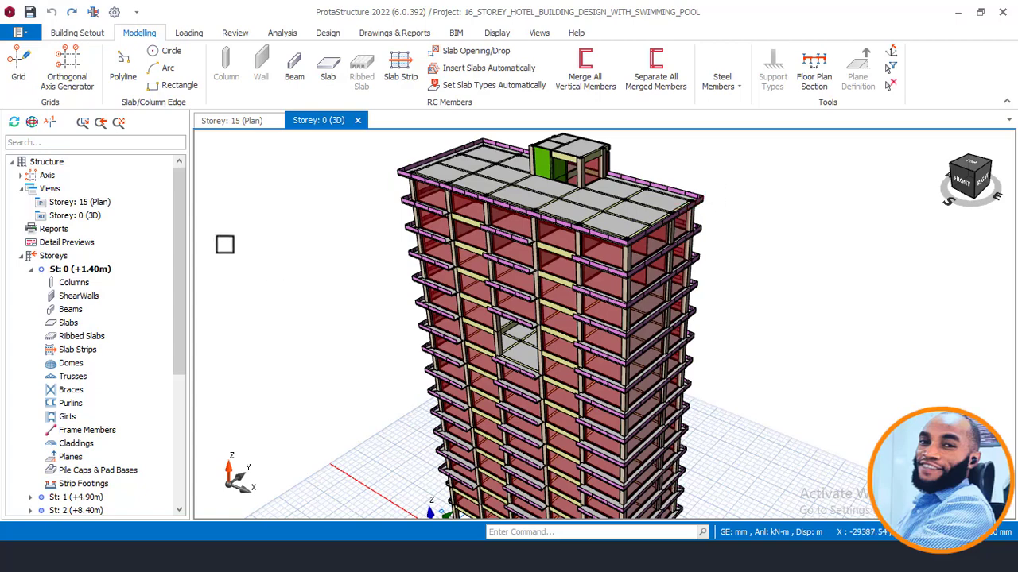
Review the structure's storey list up to storey 17, and view the full tower and its lower storeys
left_click_drag(176, 221, 176, 390)
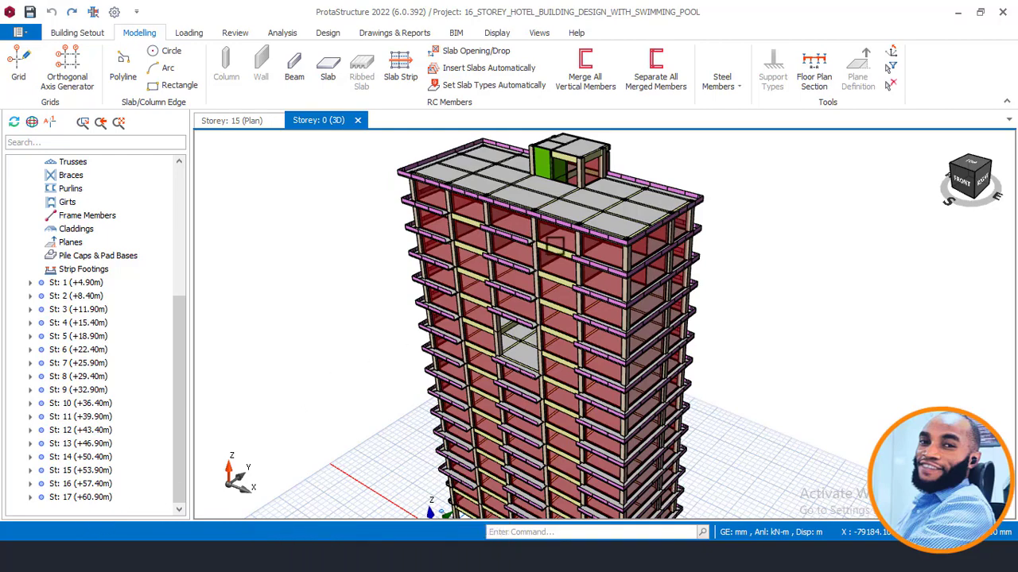
scroll(555, 246, "down", 3)
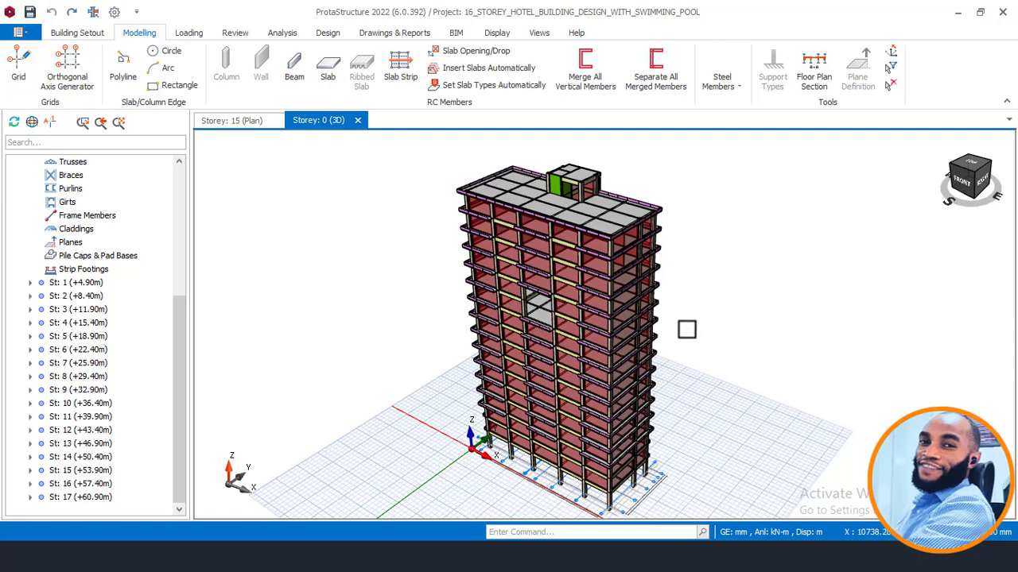
middle_click_drag(663, 363, 677, 354)
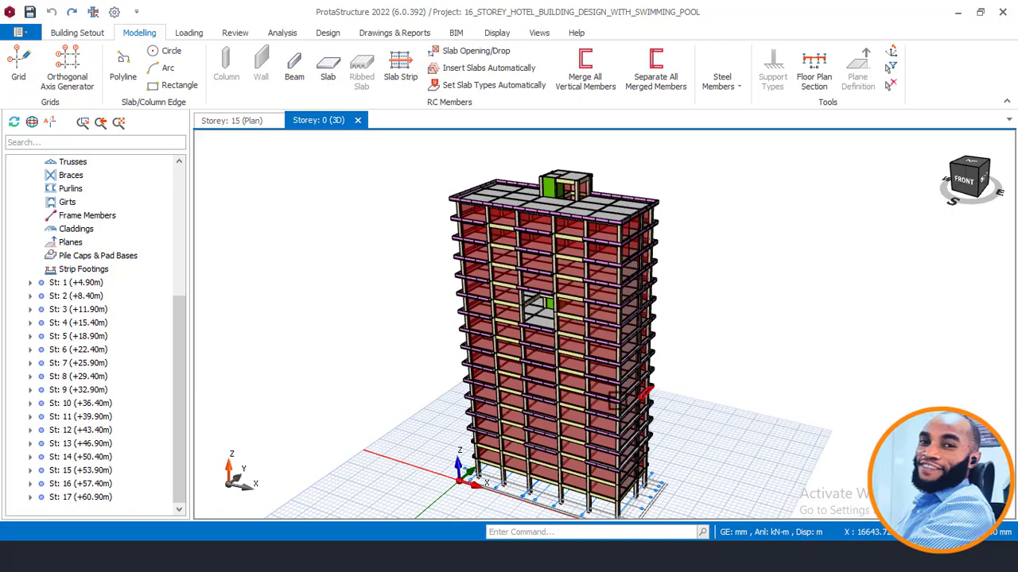
middle_click_drag(618, 402, 638, 354)
scroll(632, 346, "up", 4)
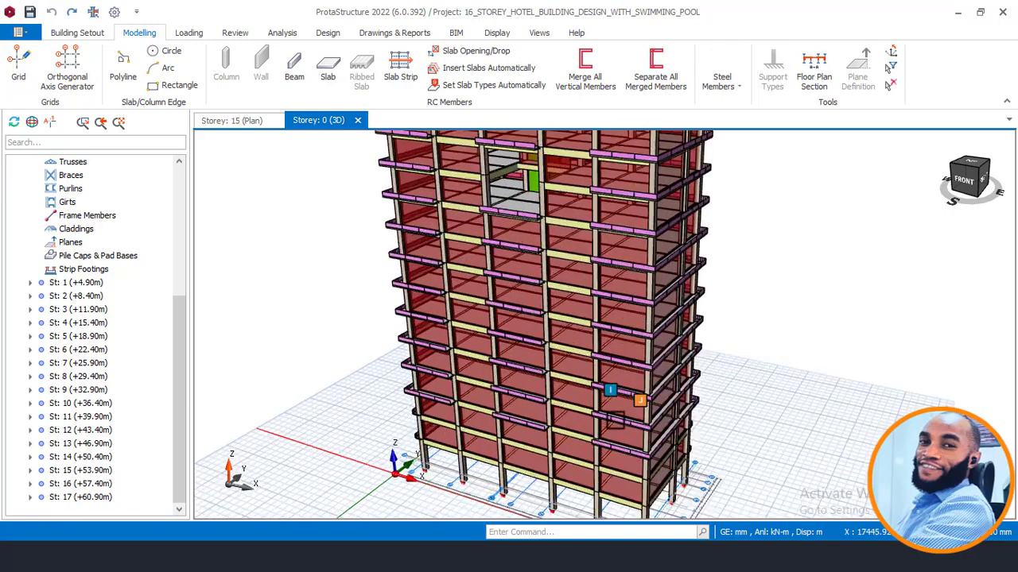
Make storey 3 the active storey of the 3D view, and read the line load on balcony slab 3S28
left_click(75, 296)
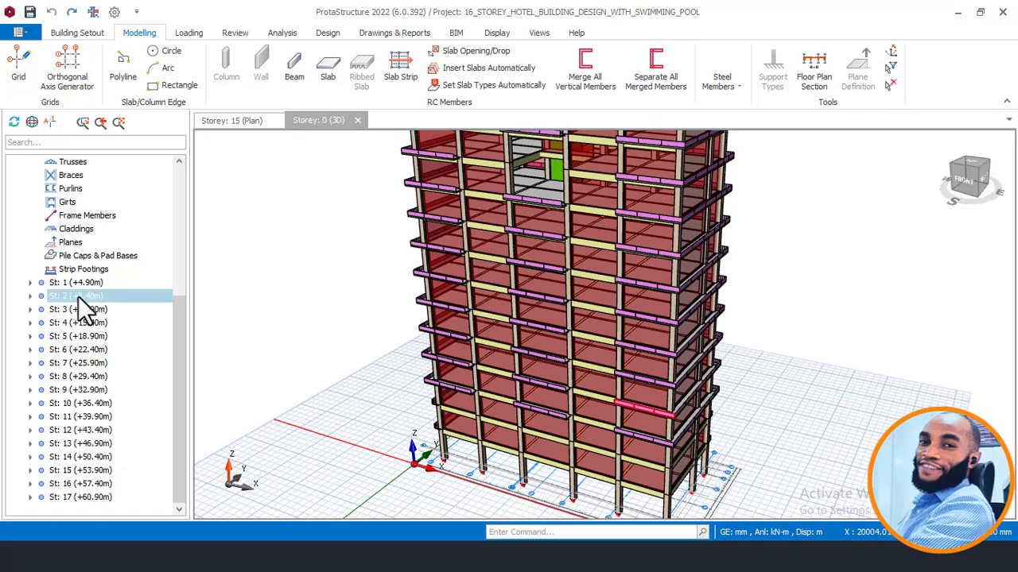
scroll(92, 302, "up", 1)
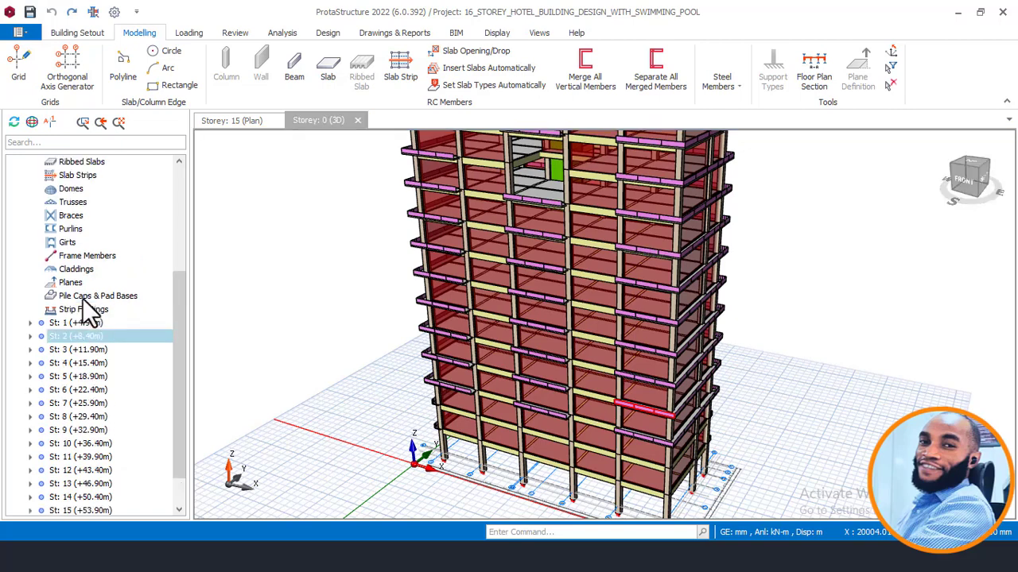
left_click(85, 350)
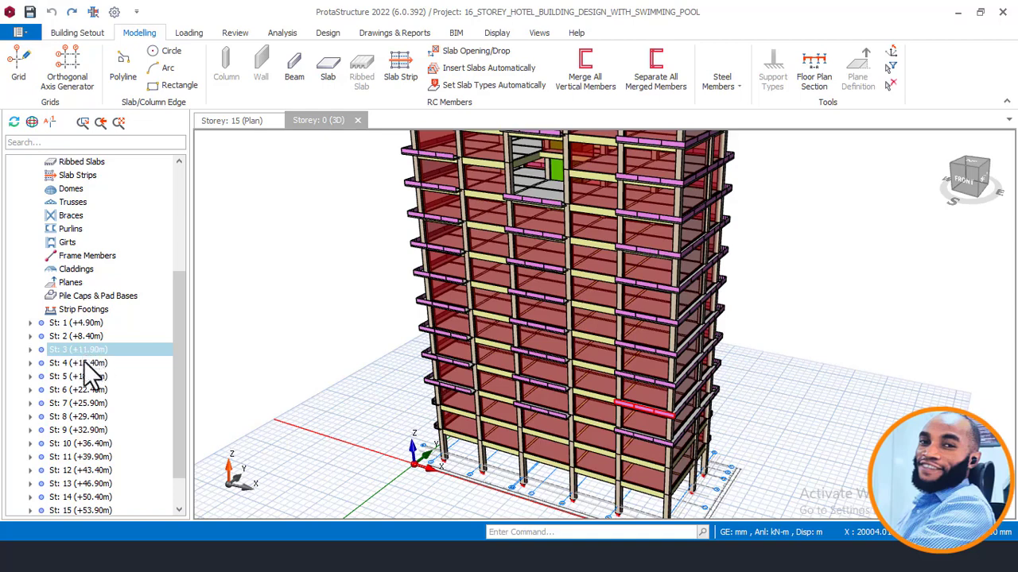
left_click(82, 362)
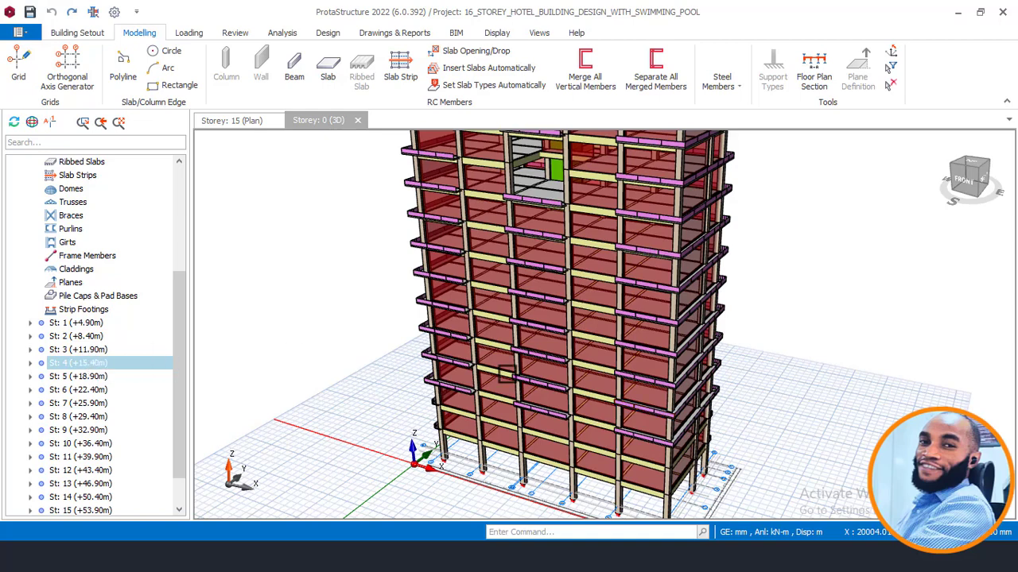
left_click(79, 351)
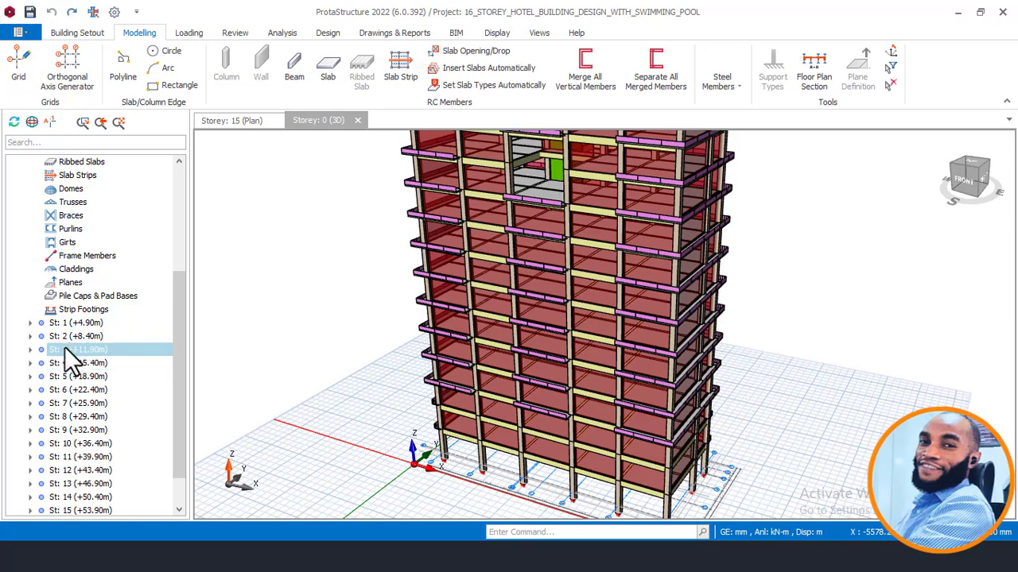
double_click(62, 350)
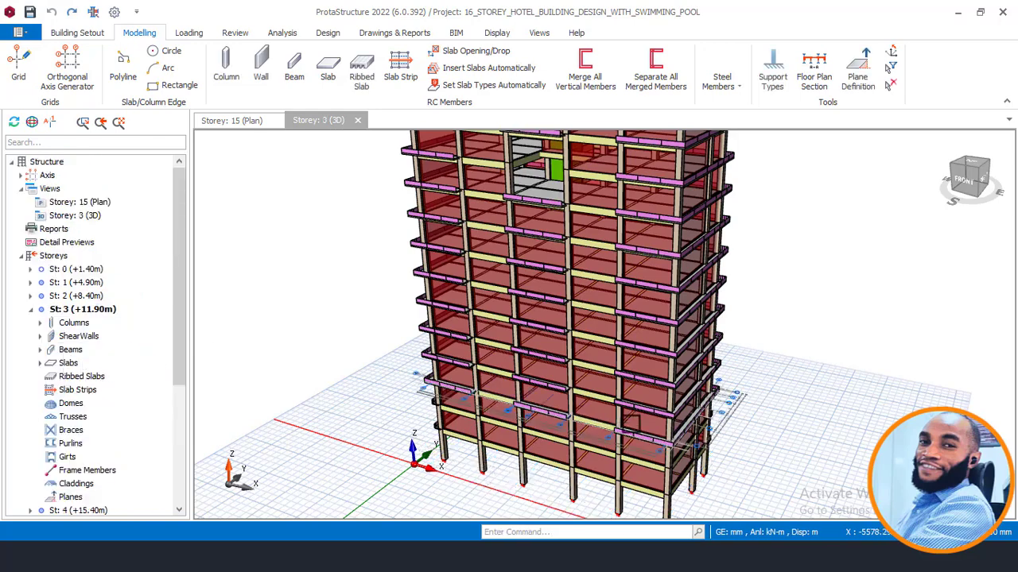
scroll(662, 464, "up", 8)
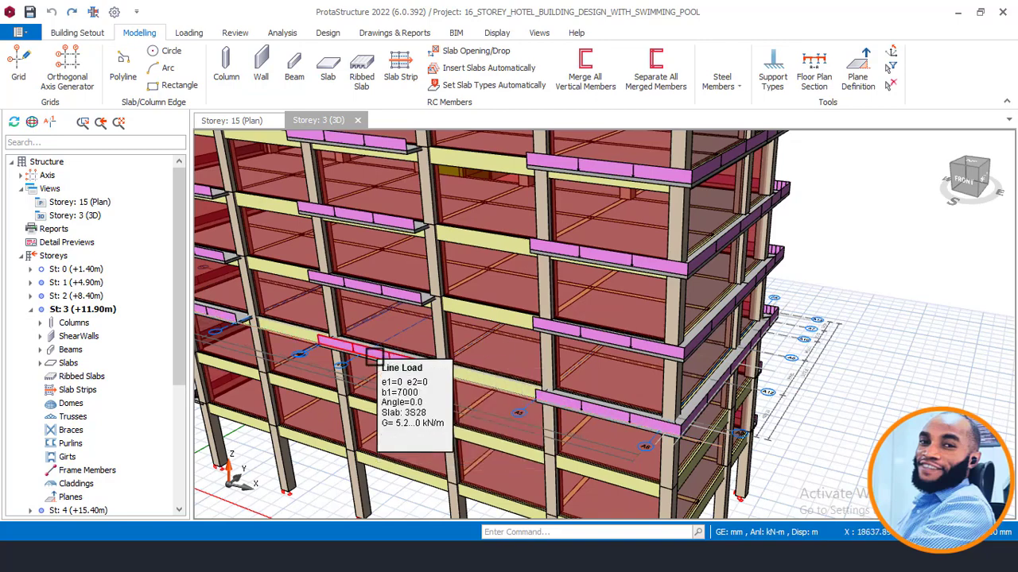
Examine the lower storeys from the front and read the data of beams 2B7 and 1B7 and the line load on slab 3S26
left_click(375, 356)
scroll(568, 319, "down", 2)
middle_click_drag(582, 399, 608, 297)
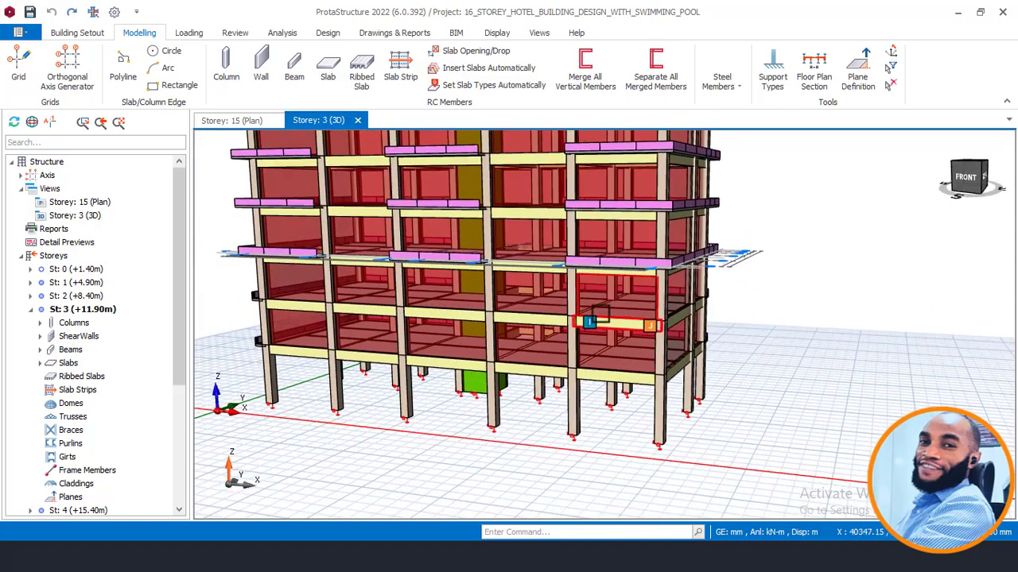
scroll(599, 313, "up", 2)
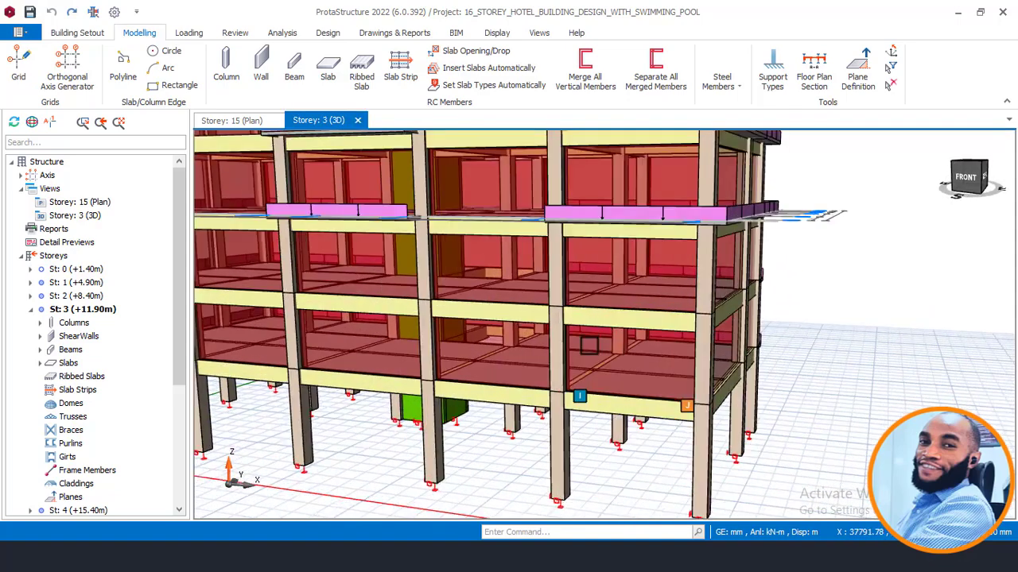
mouse_move(579, 314)
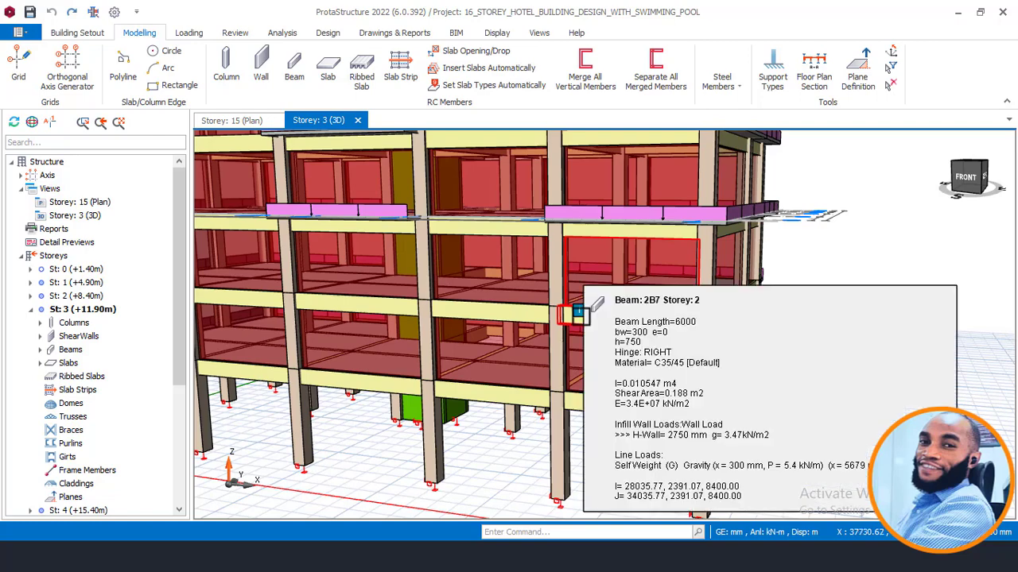
scroll(579, 313, "down", 3)
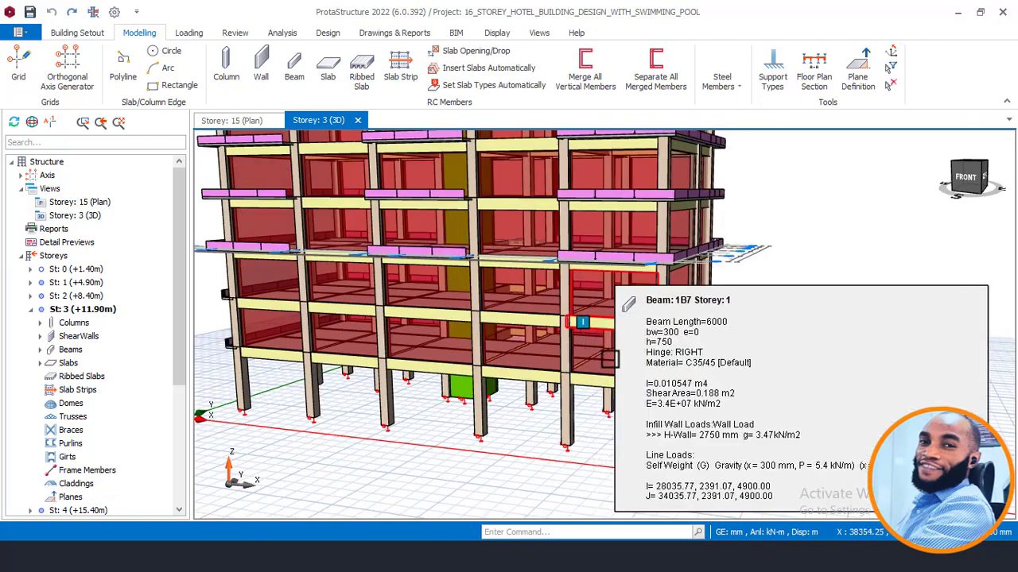
scroll(604, 392, "up", 2)
scroll(641, 347, "down", 1)
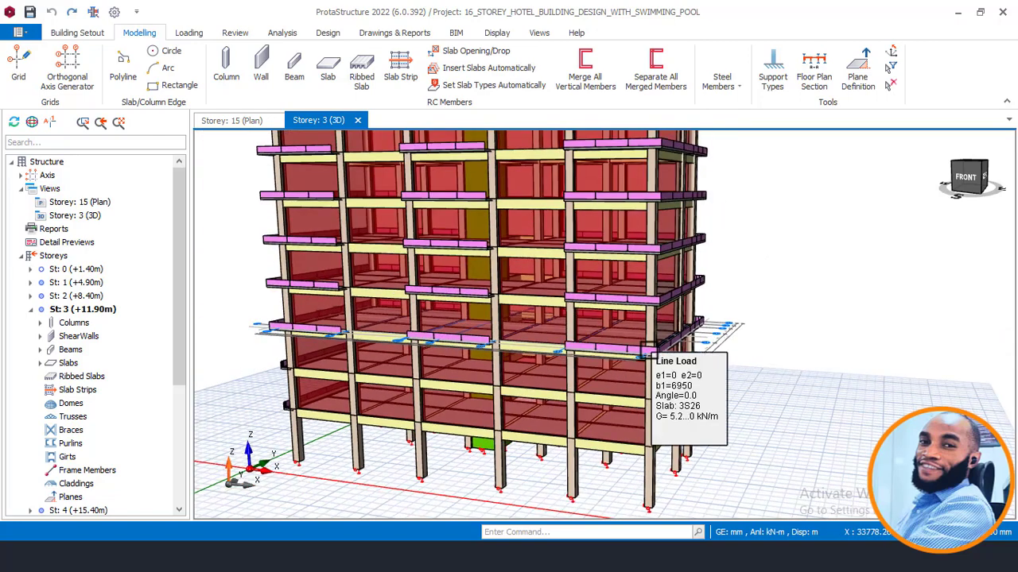
Look over the tower's front up its height, read the data of beams 6B7 and 3B6, and inspect the storey 3 balcony edges closely
scroll(632, 354, "up", 2)
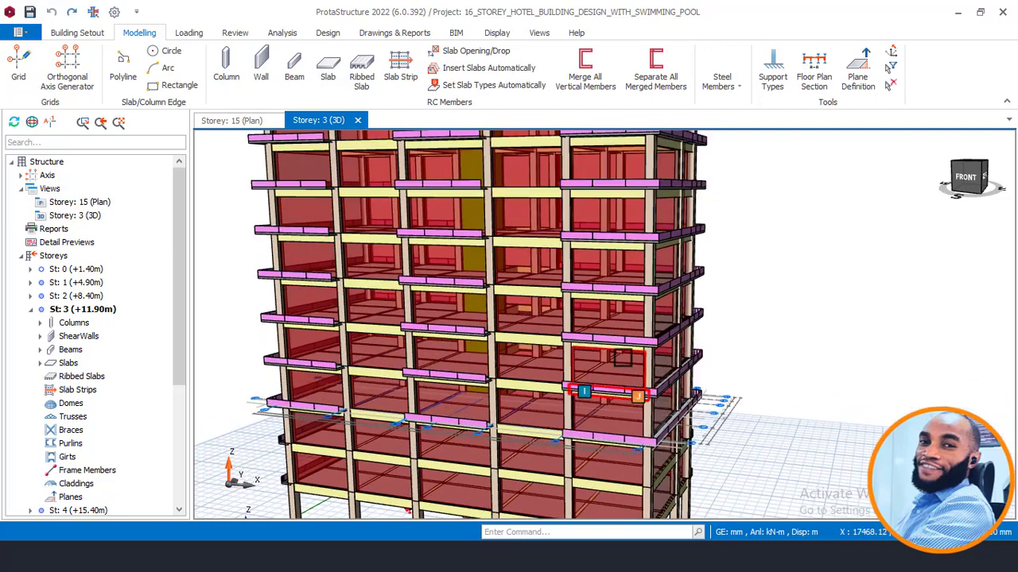
scroll(622, 356, "down", 2)
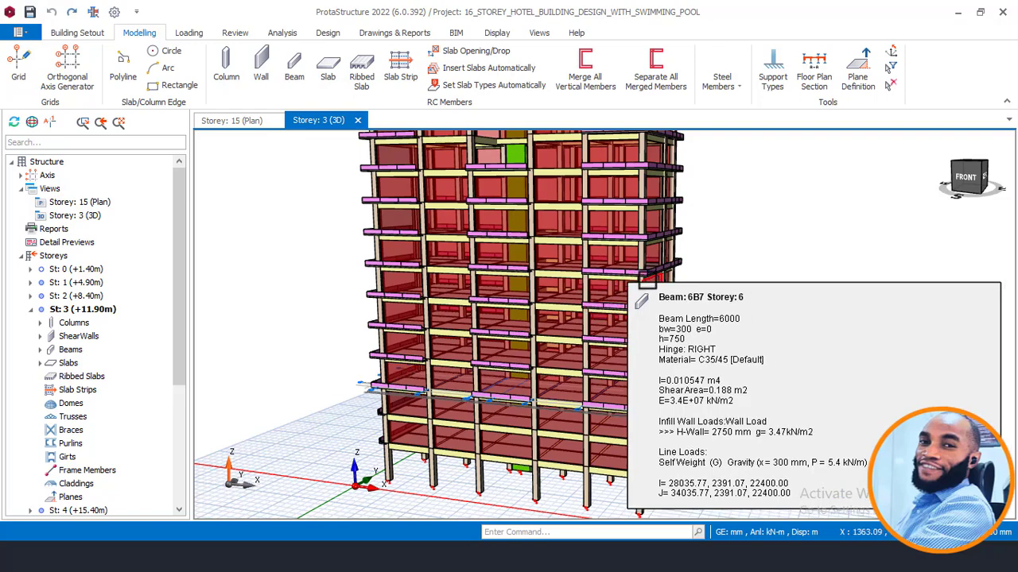
scroll(628, 409, "up", 3)
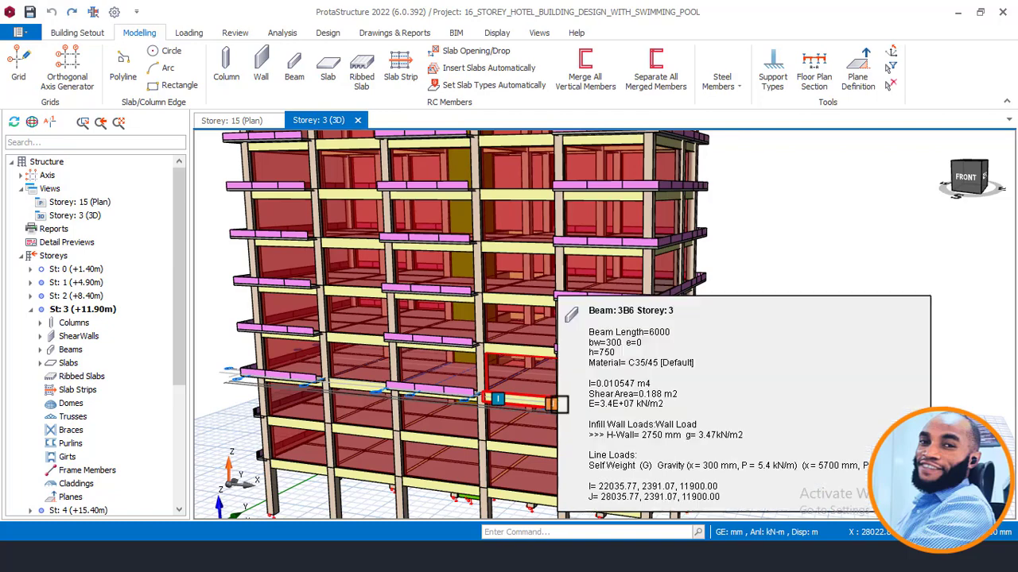
scroll(600, 382, "up", 2)
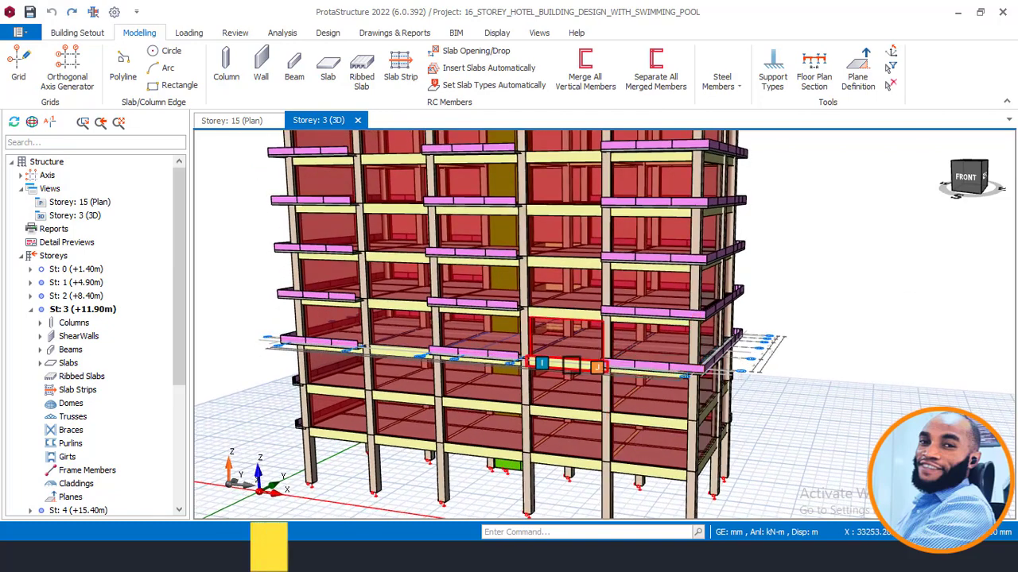
scroll(653, 422, "up", 2)
scroll(654, 422, "up", 3)
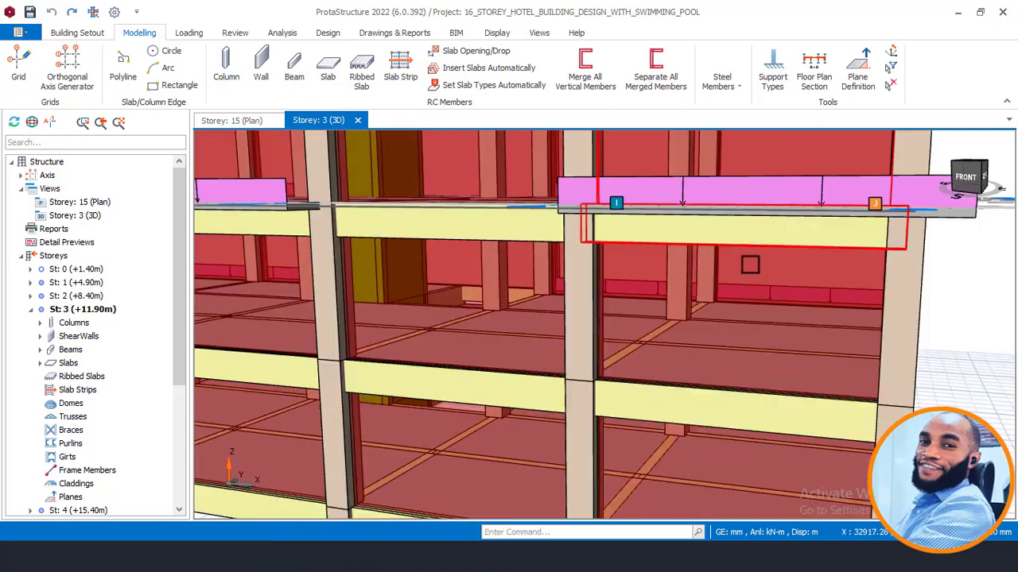
scroll(704, 285, "down", 2)
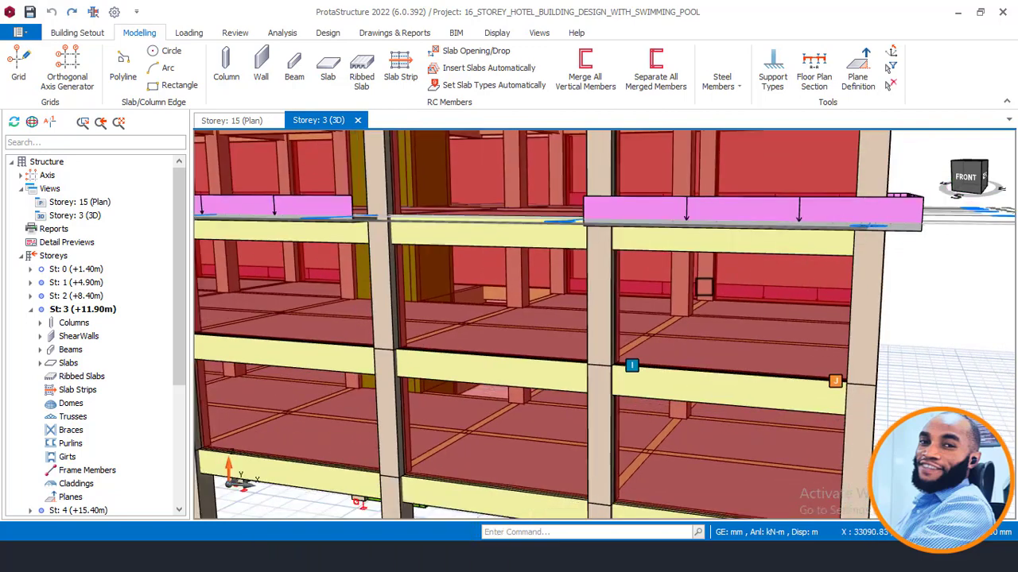
mouse_move(705, 286)
middle_mouse_down()
mouse_move(728, 287)
mouse_move(687, 266)
middle_mouse_up()
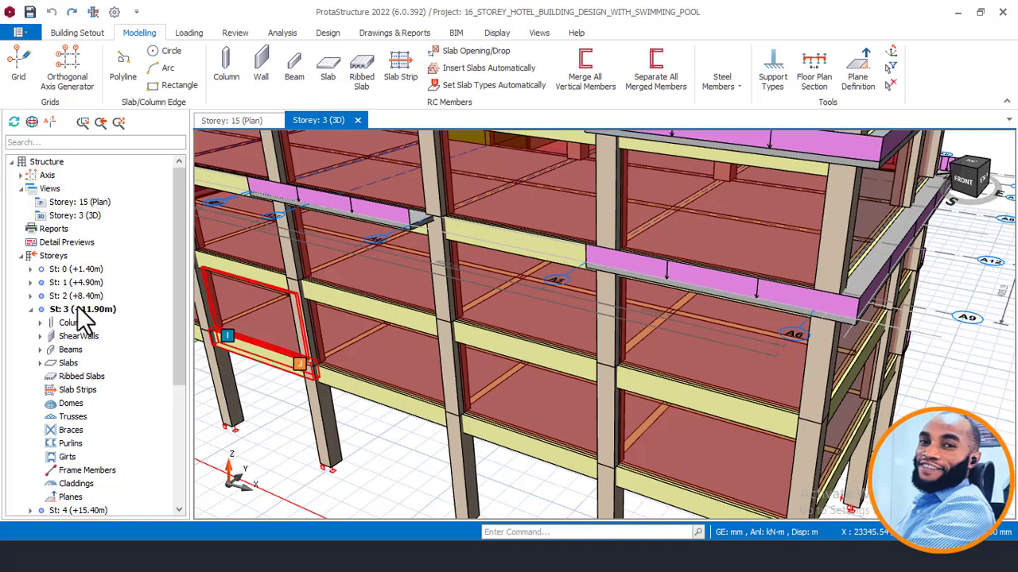
Switch to the plan view and make storey 3 its active storey
double_click(62, 203)
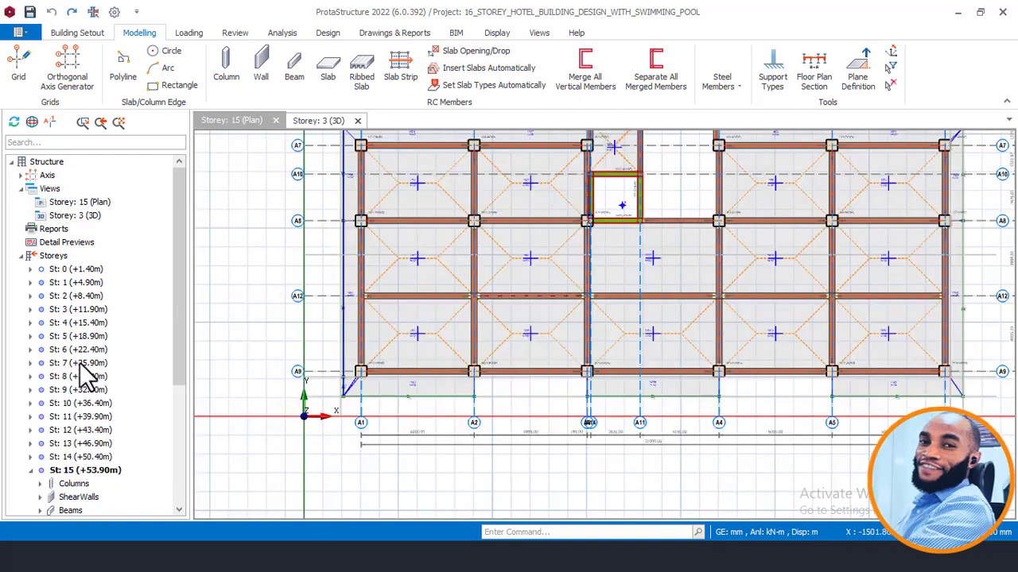
double_click(79, 309)
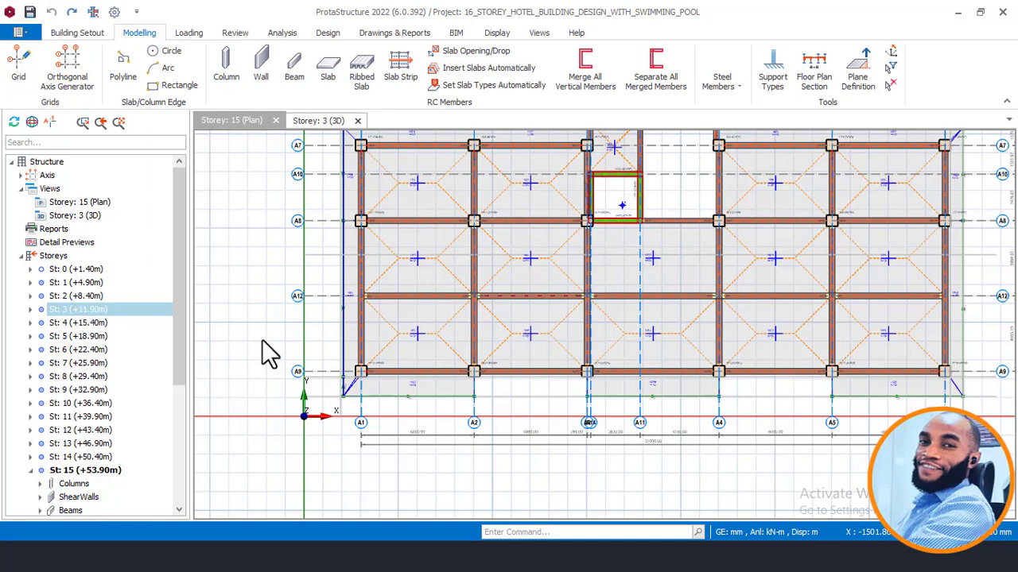
left_click(465, 298)
middle_click_drag(472, 307, 295, 355)
scroll(566, 432, "up", 2)
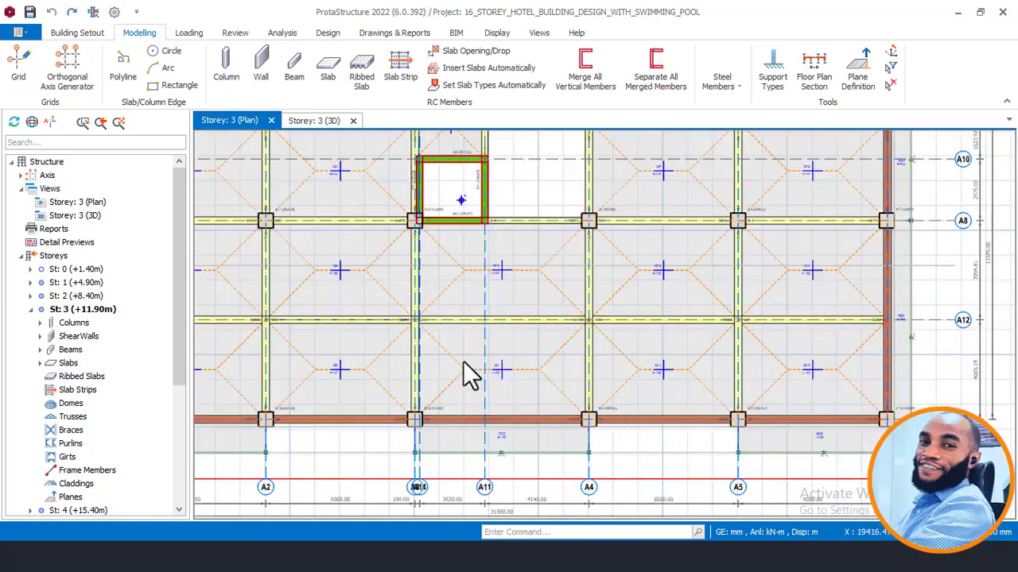
Examine the storey 3 plan, from the balcony slabs around column 3C1 to the front bays and the whole floor layout
scroll(479, 325, "down", 3)
scroll(290, 209, "up", 1)
scroll(366, 221, "up", 4)
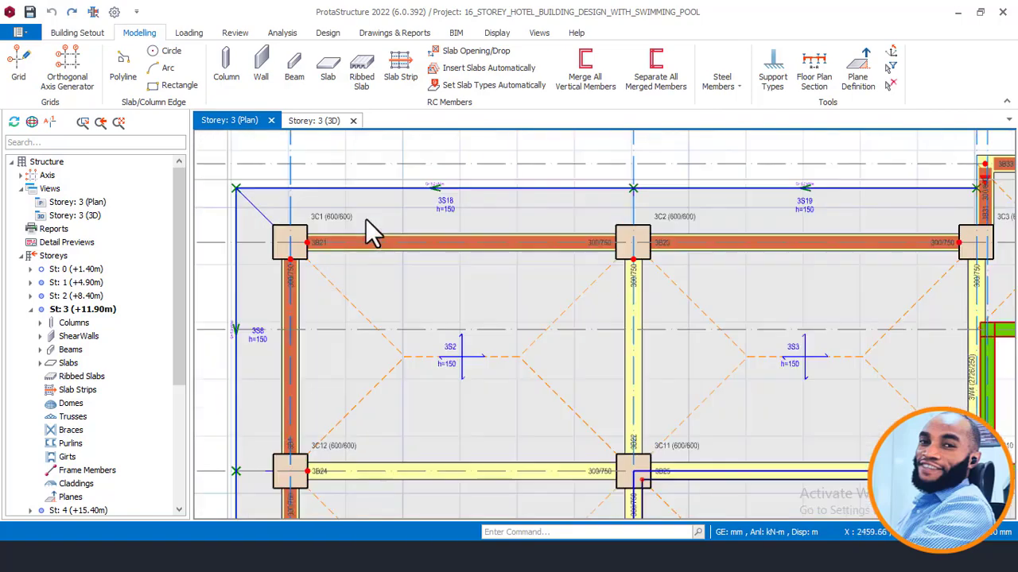
scroll(304, 229, "up", 3)
scroll(329, 212, "down", 5)
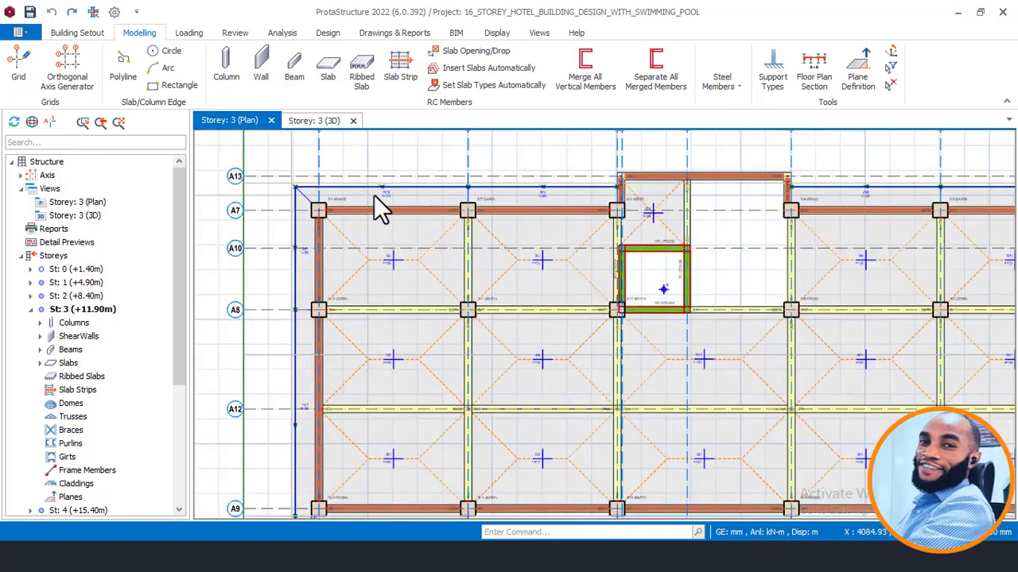
scroll(654, 348, "down", 4)
scroll(568, 334, "up", 6)
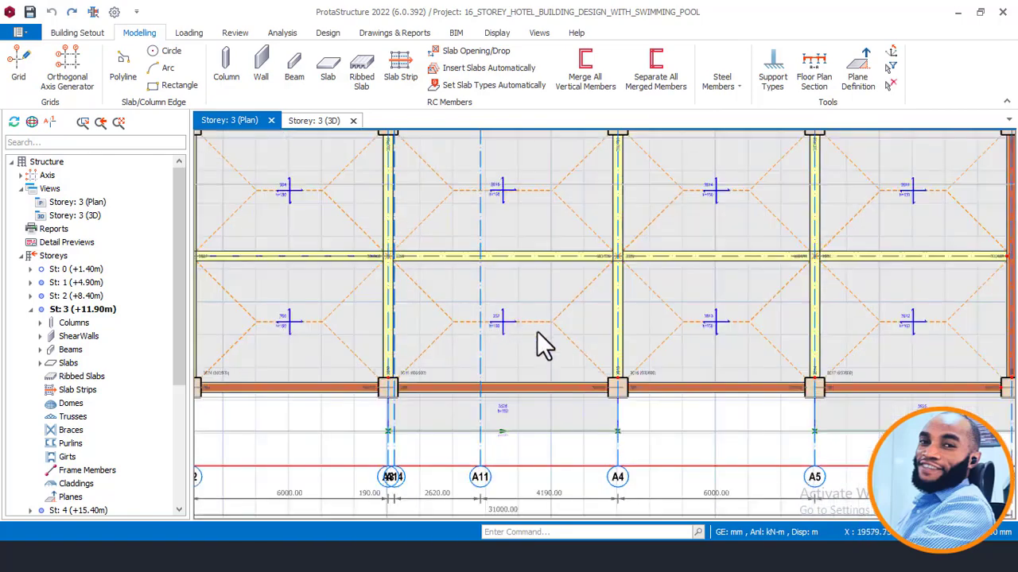
scroll(511, 318, "down", 4)
scroll(552, 343, "up", 1)
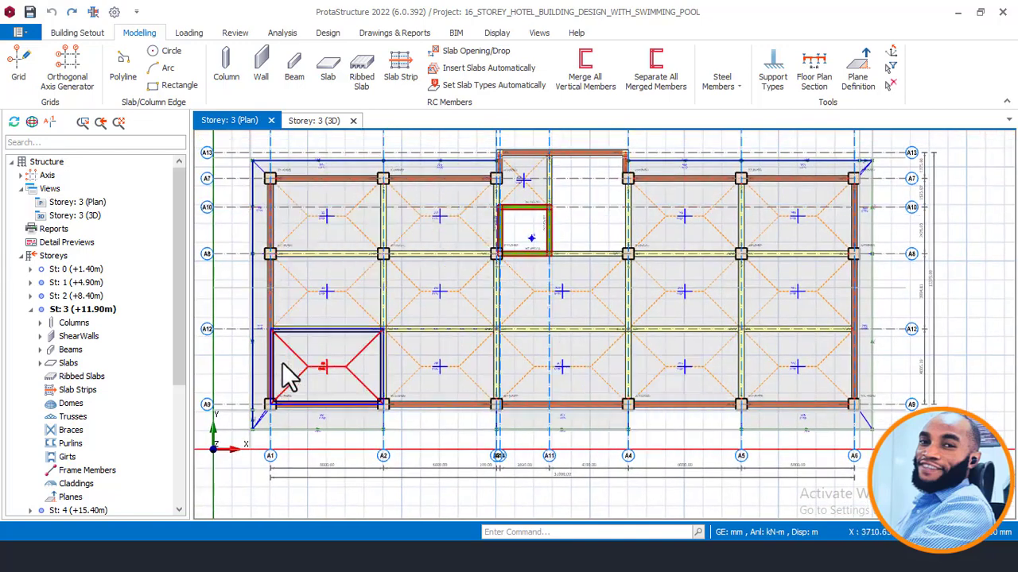
Review the balcony edges of the storey 3 plan, and read the line load on slab 3S8 and the area loads of slab 3S2
middle_click_drag(766, 305, 683, 238)
scroll(636, 216, "up", 2)
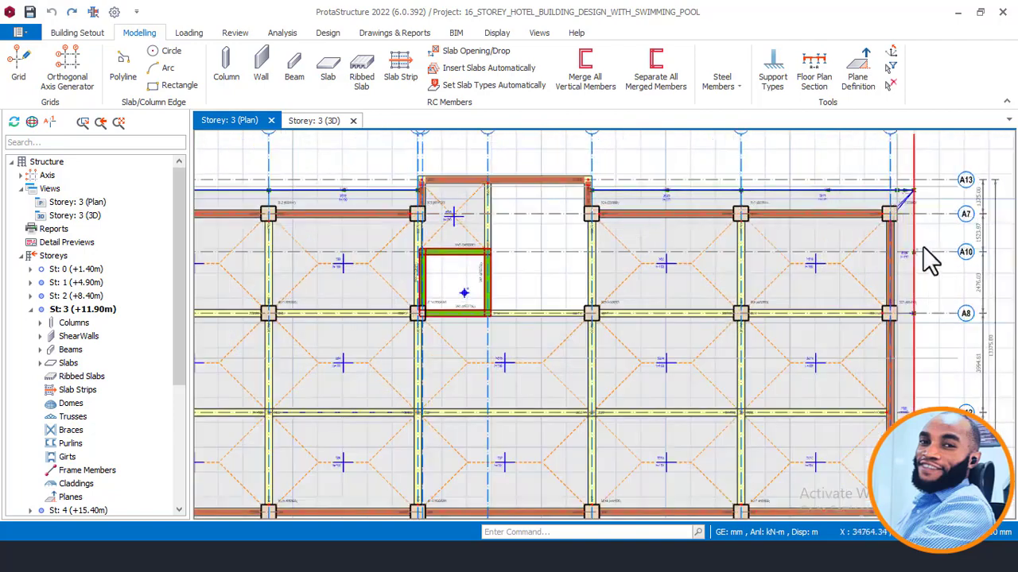
scroll(877, 355, "down", 2)
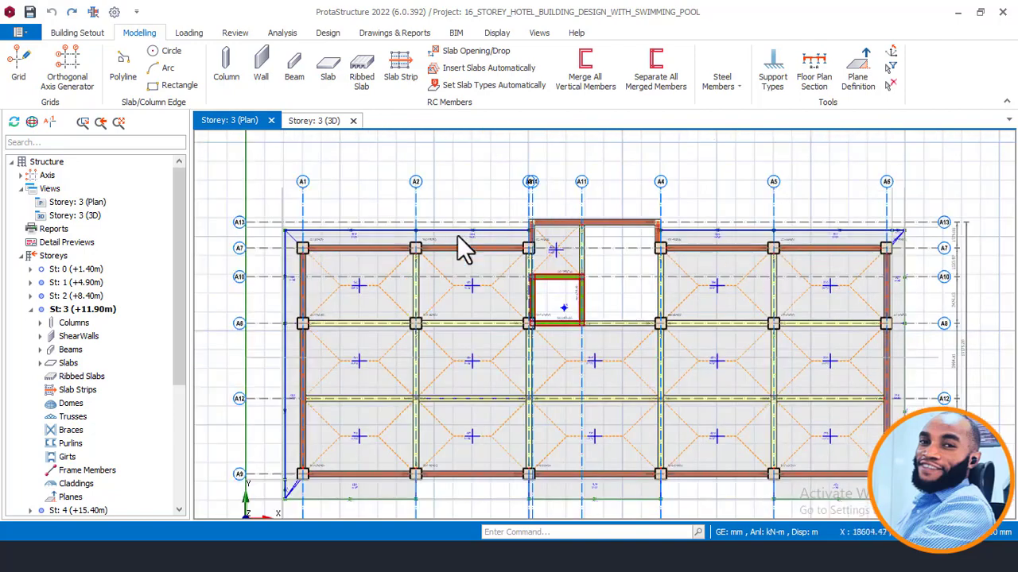
scroll(457, 236, "up", 3)
middle_click_drag(455, 239, 648, 253)
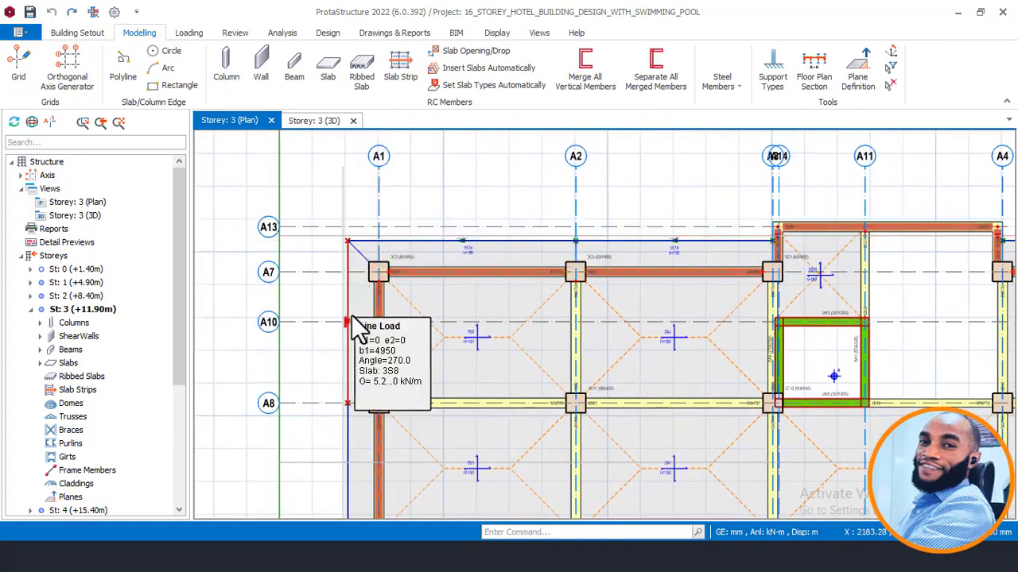
middle_click_drag(617, 347, 518, 191)
scroll(454, 168, "down", 2)
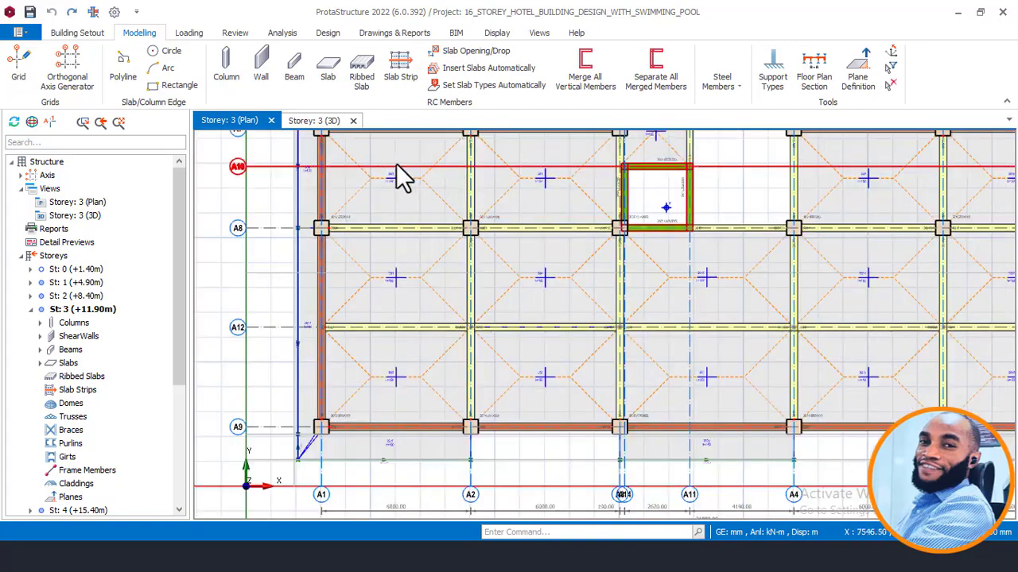
middle_click_drag(397, 177, 357, 220)
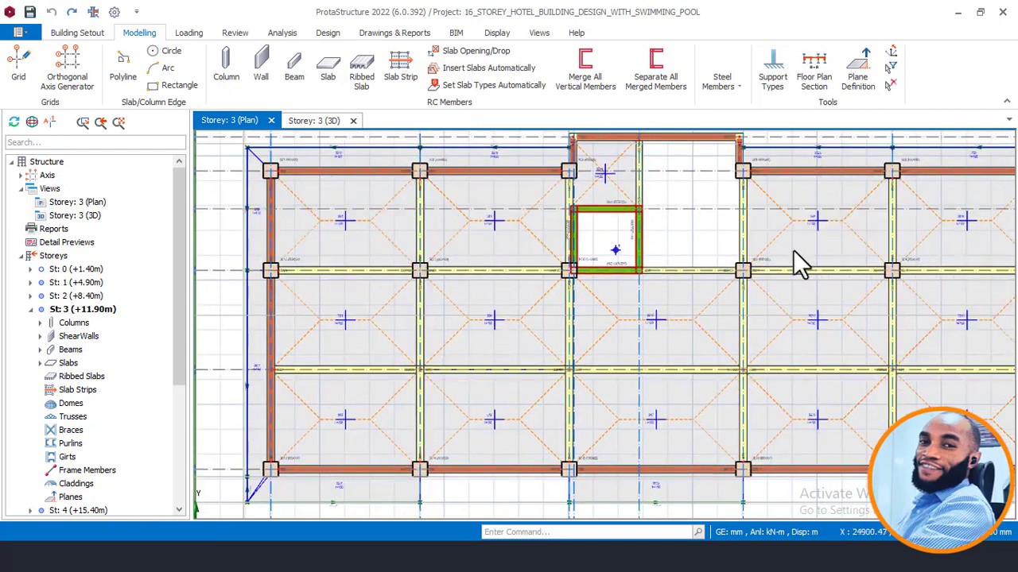
mouse_move(370, 224)
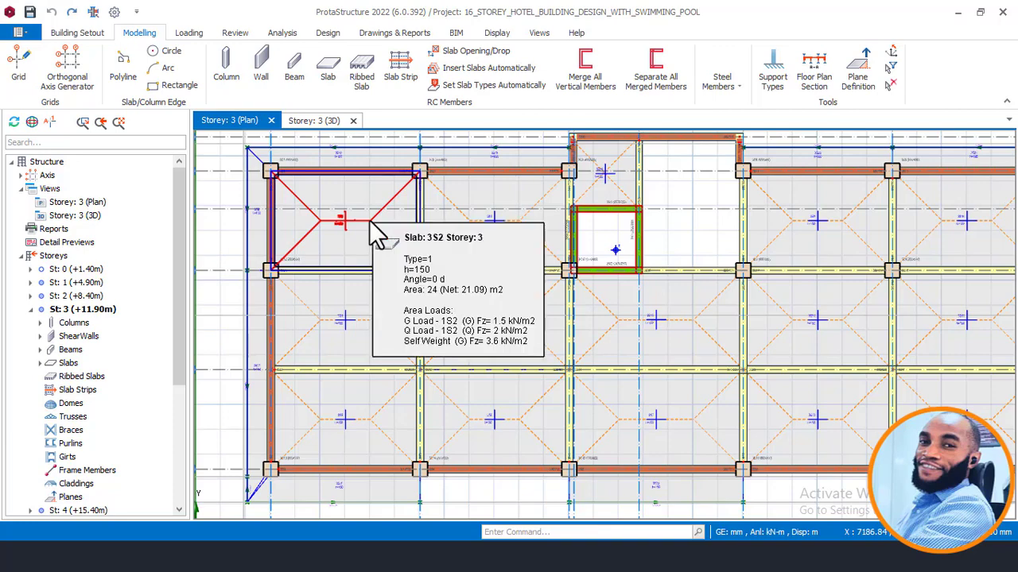
Delete slab 3S7 in the central front bay between axes A9 and A12 of the storey 3 plan
scroll(369, 220, "down", 1)
scroll(609, 383, "up", 3)
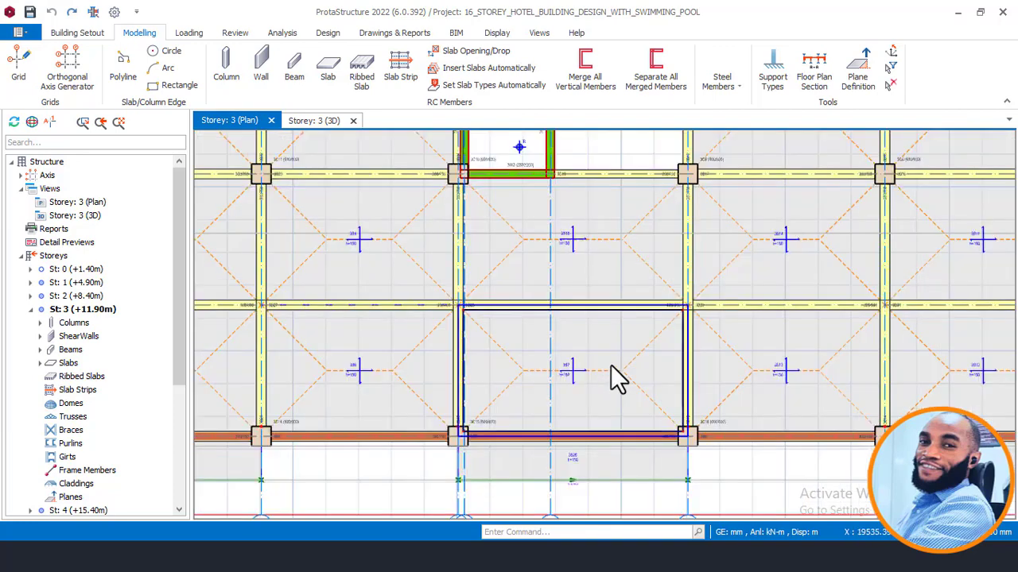
left_click(595, 384)
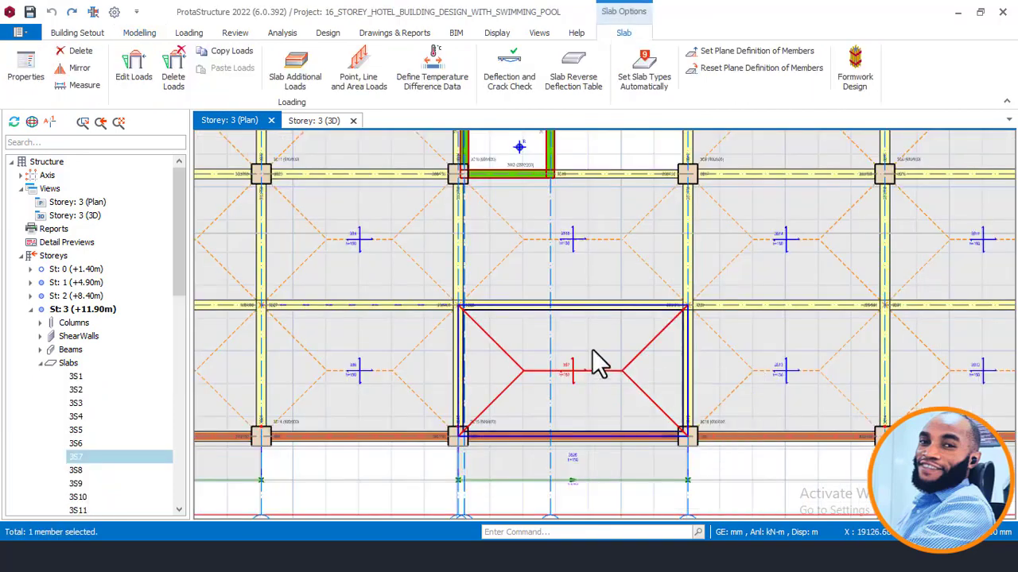
right_click(594, 353)
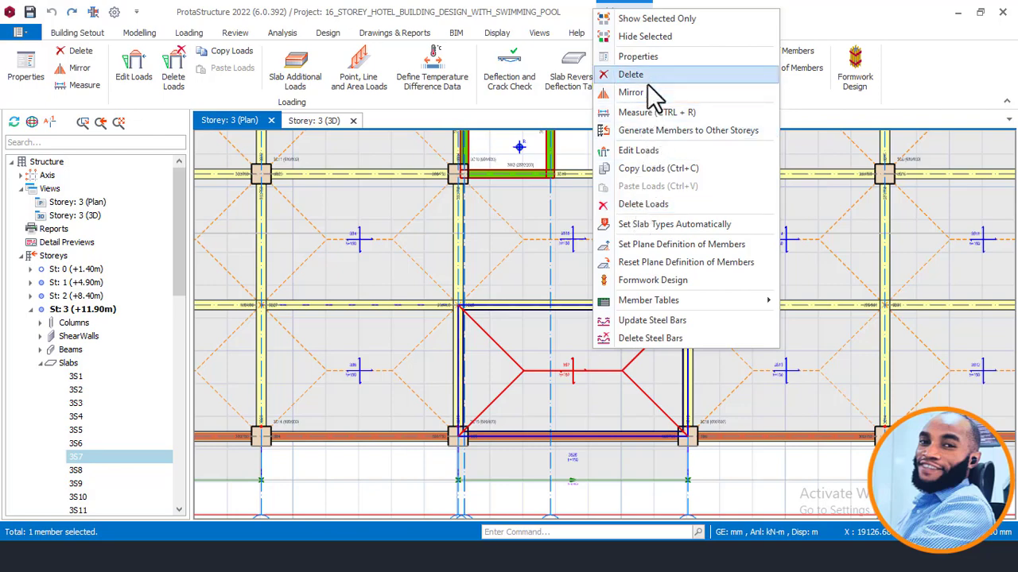
left_click(635, 151)
scroll(603, 334, "down", 3)
middle_click_drag(602, 334, 603, 349)
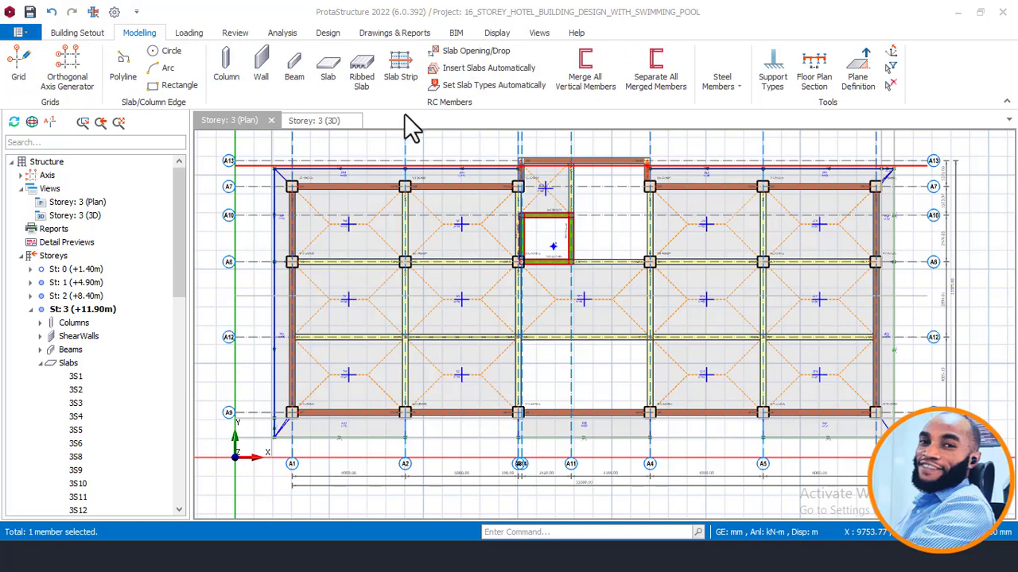
Start a new ribbed slab of the Grillage type with rib width bw 150 mm and depth h 300 mm
left_click(357, 71)
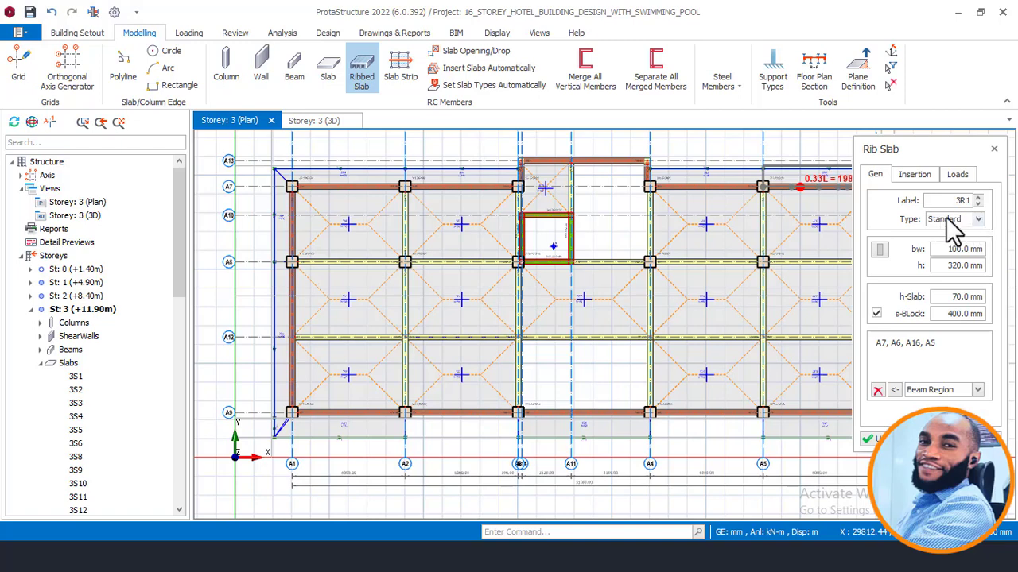
left_click(978, 219)
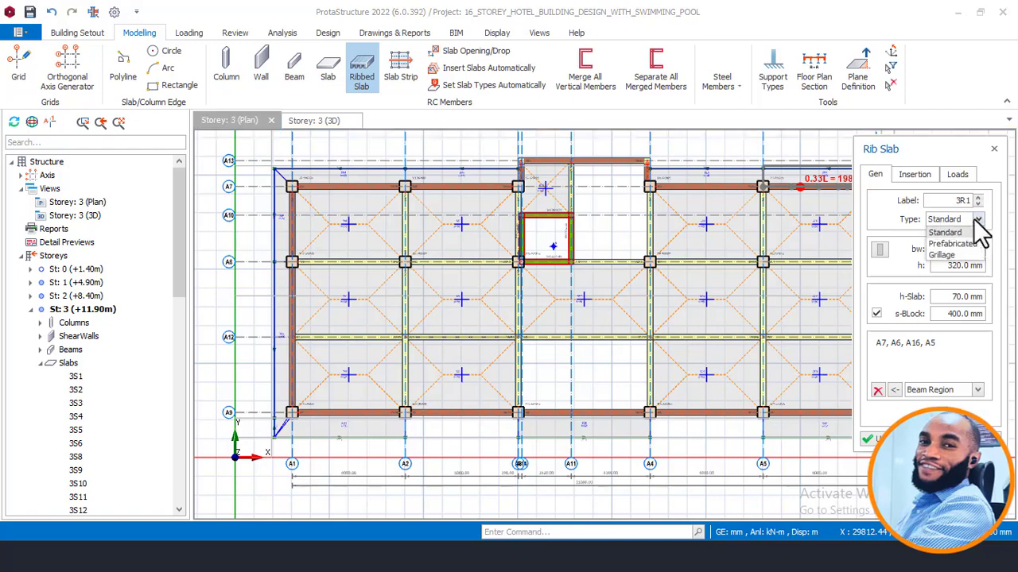
left_click(946, 253)
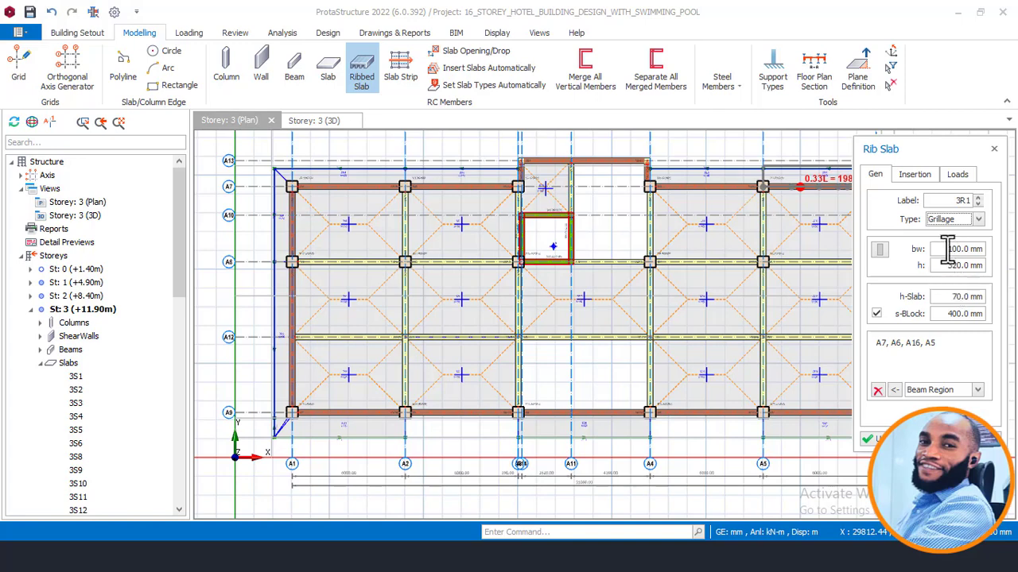
left_click_drag(946, 249, 1014, 252)
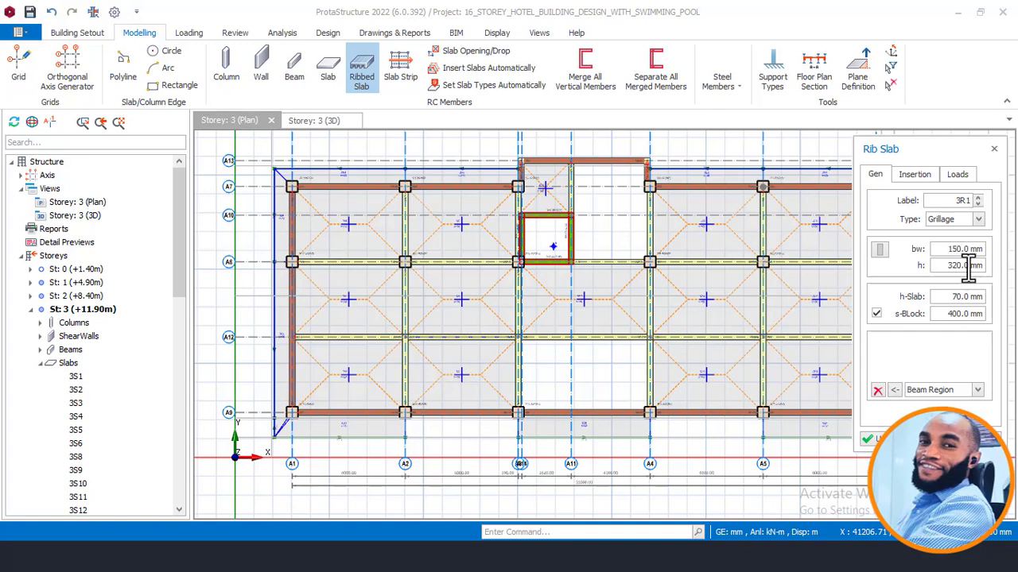
left_click_drag(943, 265, 992, 269)
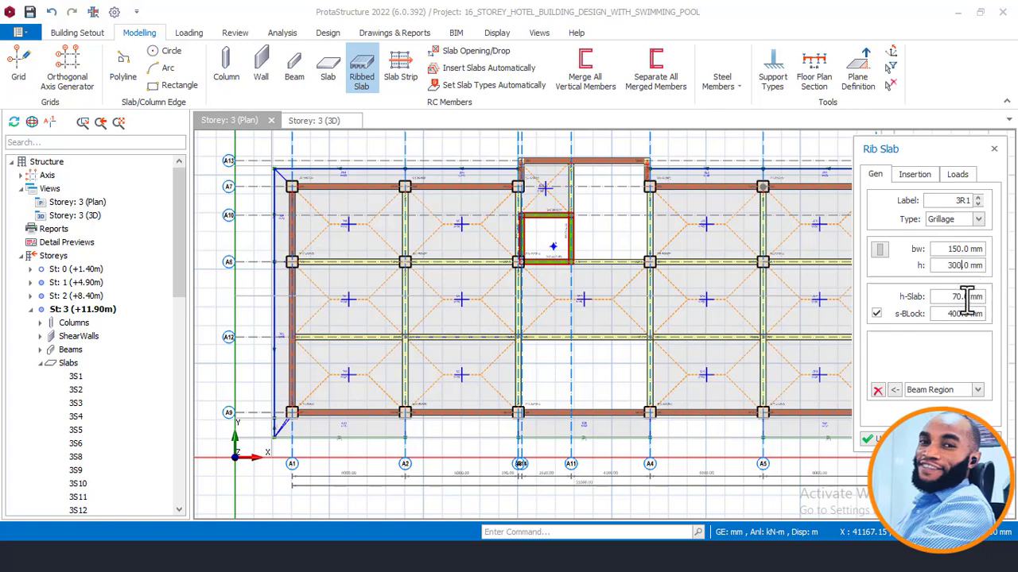
Set the ribbed slab's topping thickness h-Slab to 75 mm
left_click_drag(954, 298, 966, 298)
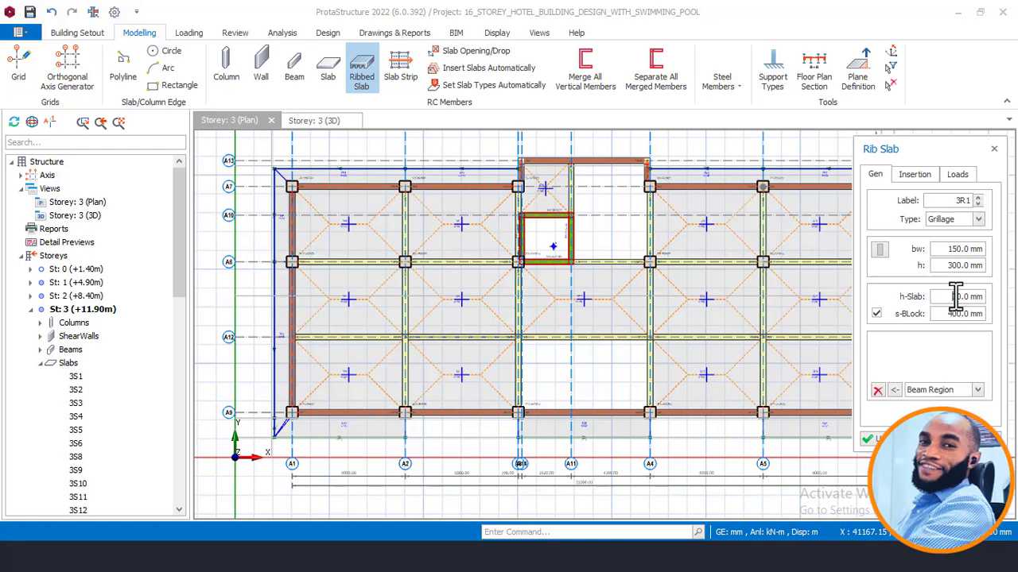
left_click_drag(955, 296, 987, 301)
left_click_drag(953, 296, 964, 296)
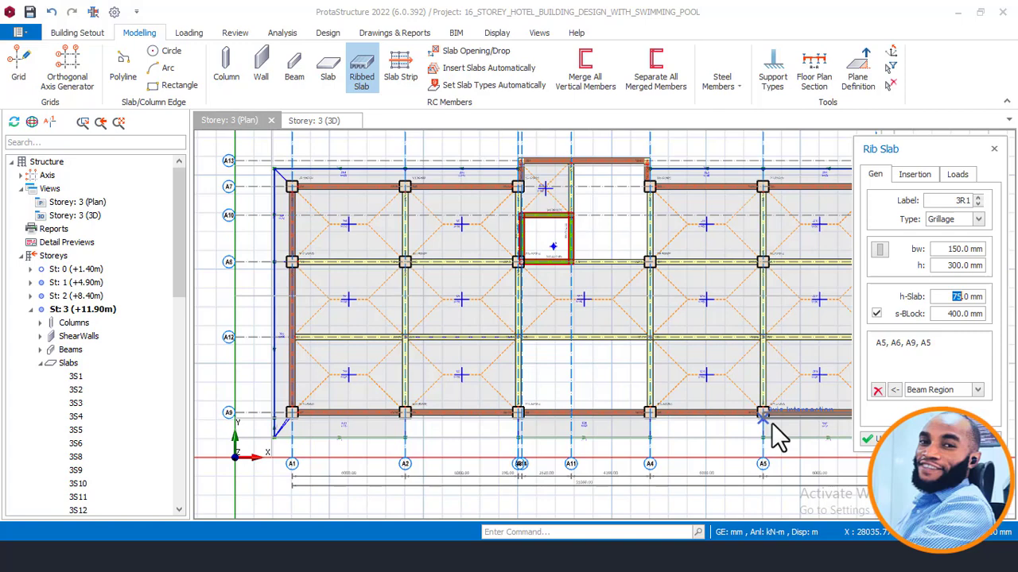
left_click(773, 432)
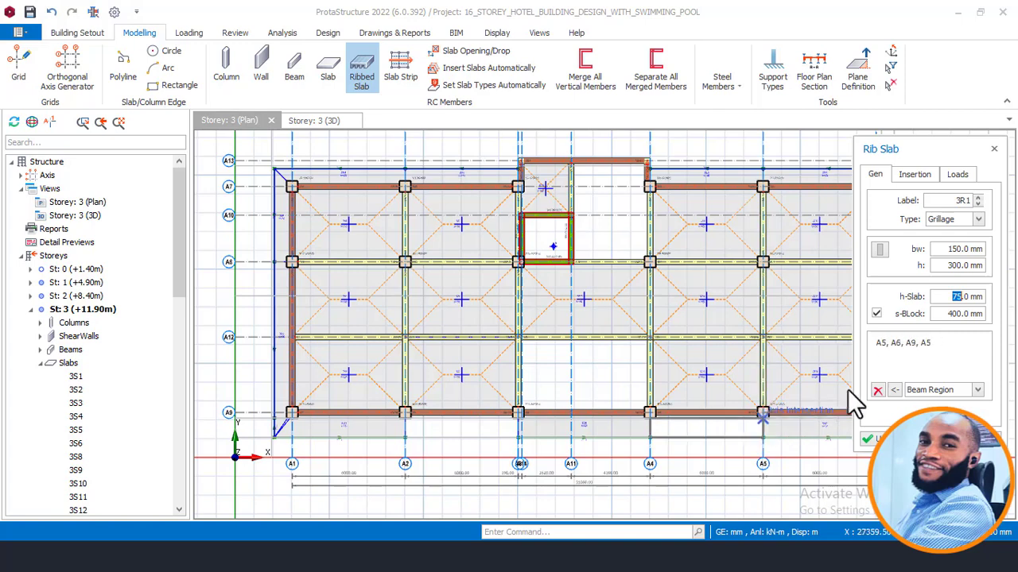
Set s-Block to 225 mm and insert the grillage slab in the empty central front bay between axes A9 and A12
left_click(946, 313)
left_click_drag(944, 313, 987, 321)
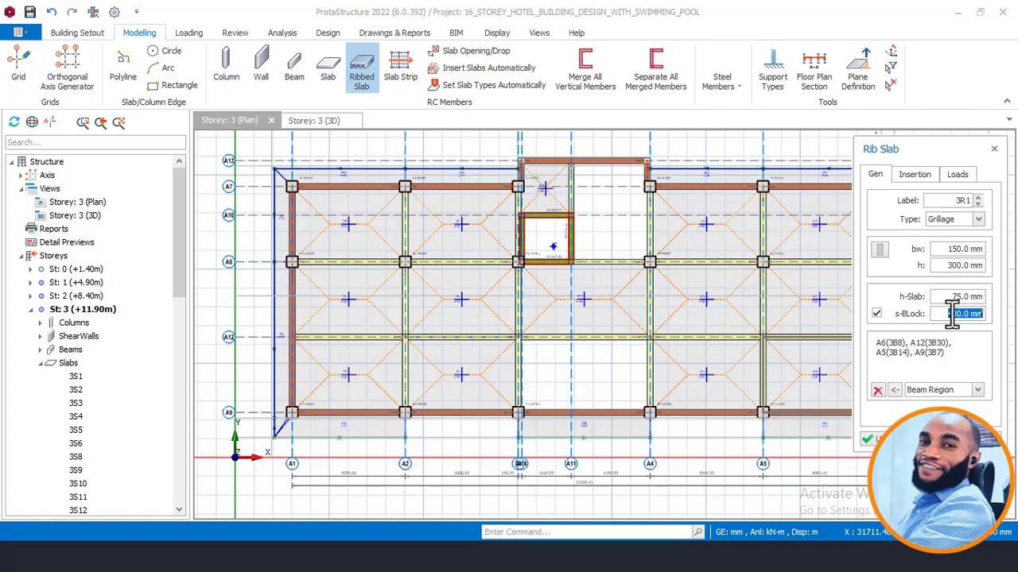
scroll(632, 364, "up", 5)
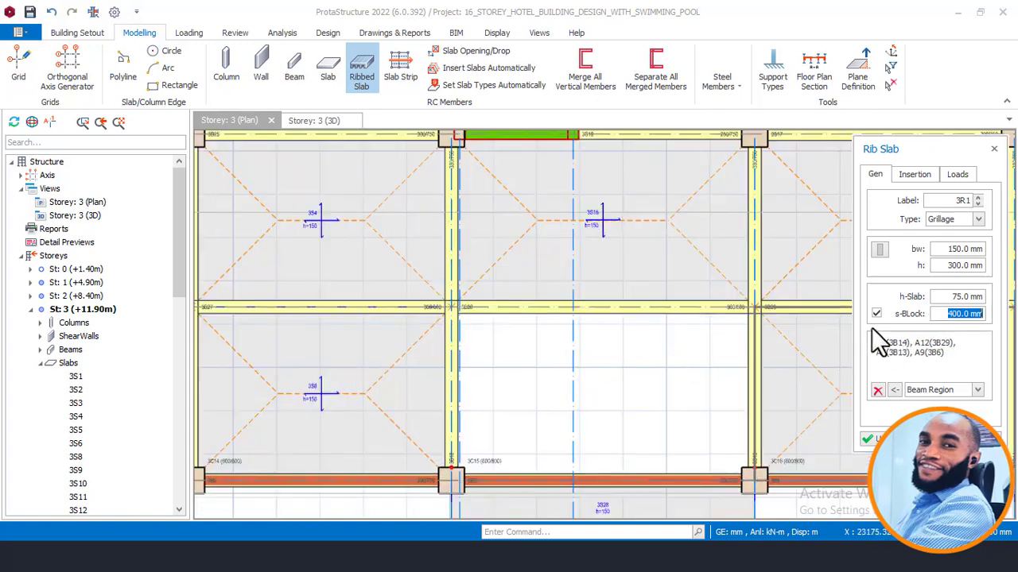
type("225")
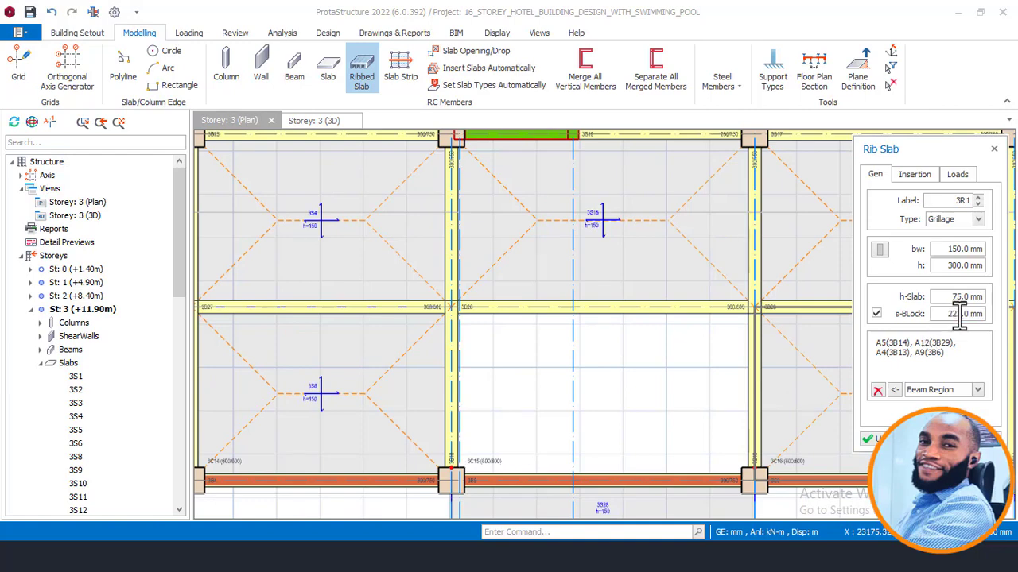
left_click(633, 362)
scroll(633, 362, "up", 4)
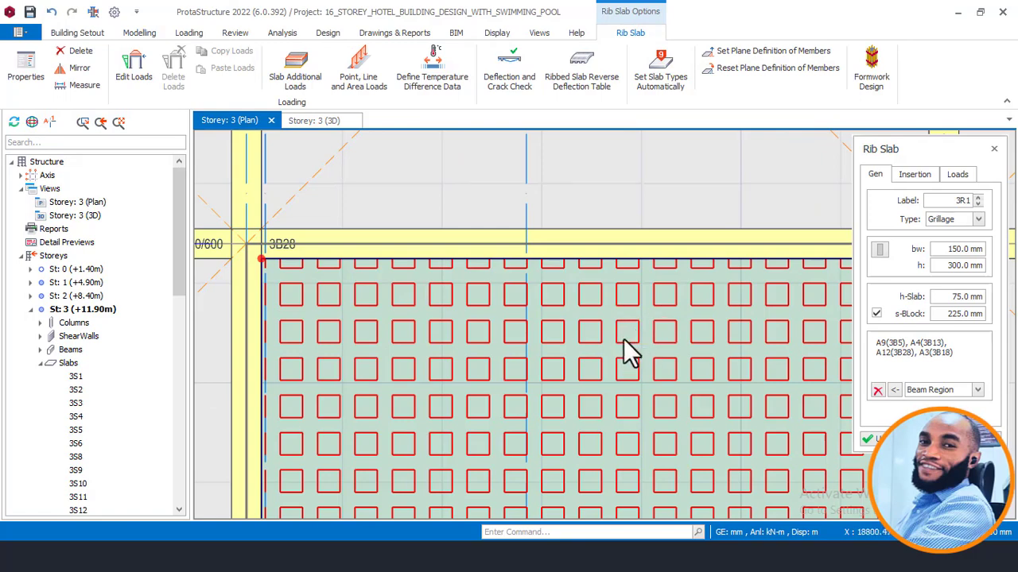
Set s-Block of the new grillage slab to 325 mm and update the slab
scroll(622, 336, "down", 3)
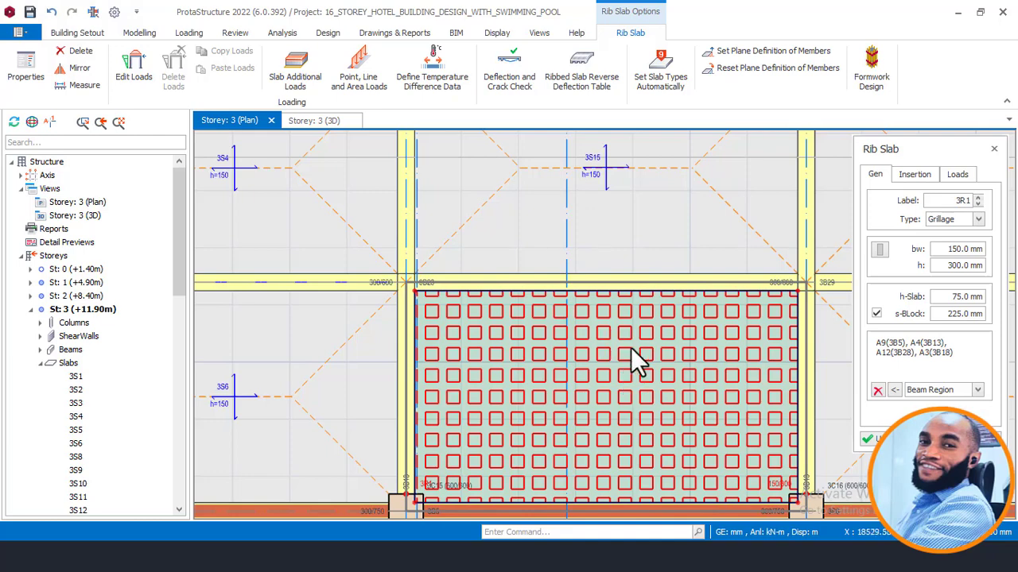
scroll(636, 333, "up", 3)
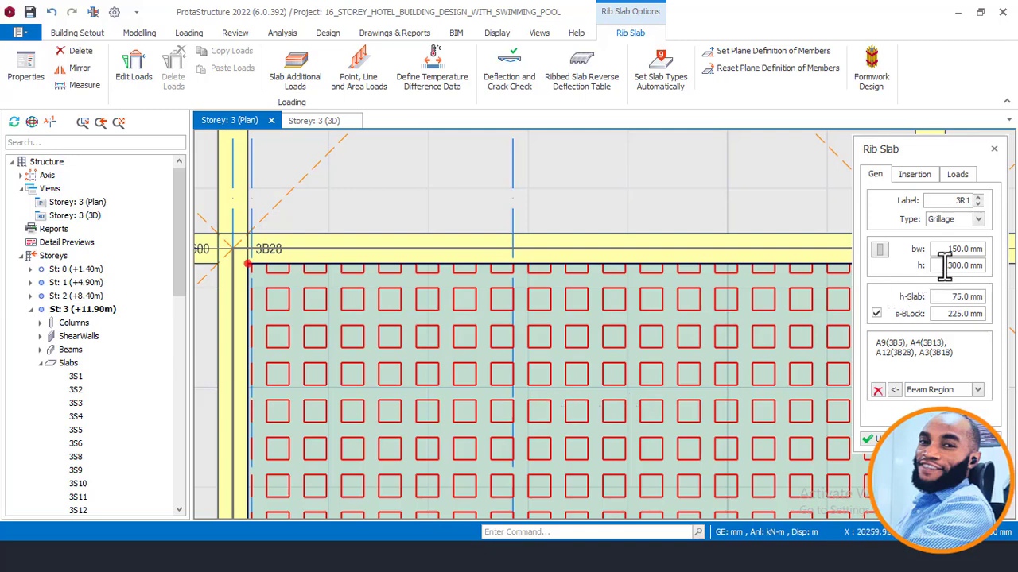
left_click_drag(949, 315, 954, 322)
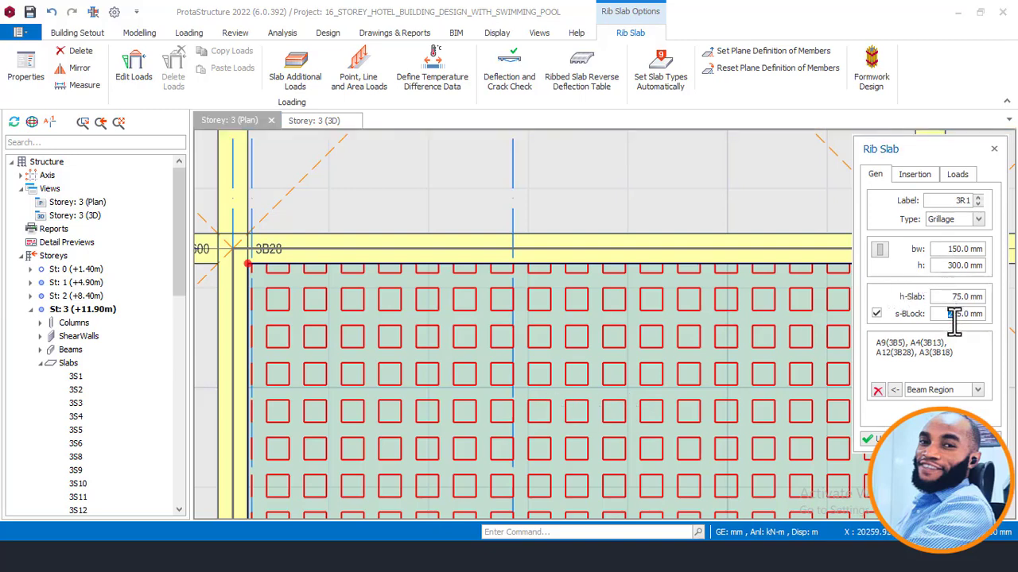
type("3")
left_click(871, 435)
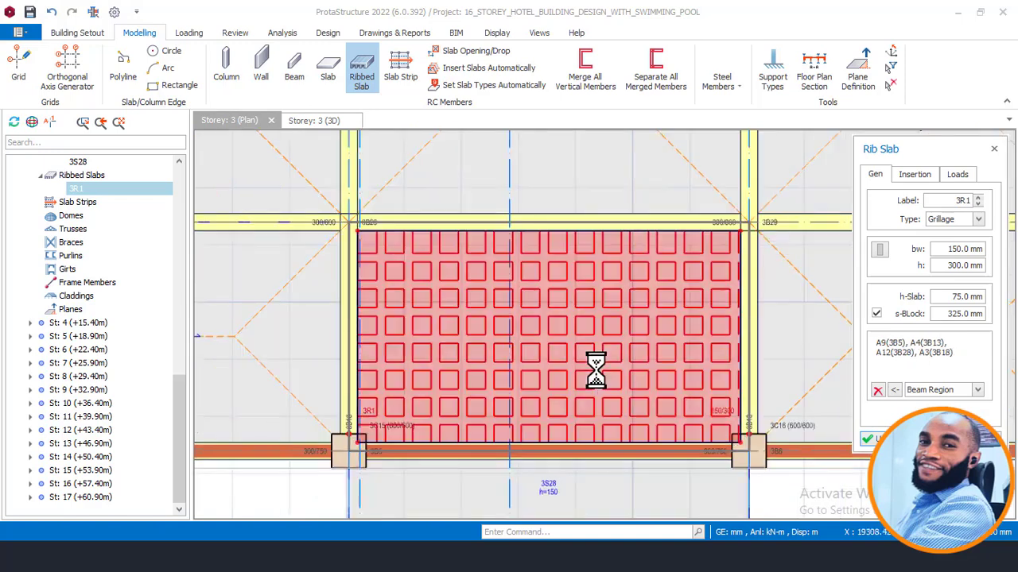
Change the grillage slab's s-Block to 425 mm and update the slab
left_click_drag(954, 314, 941, 316)
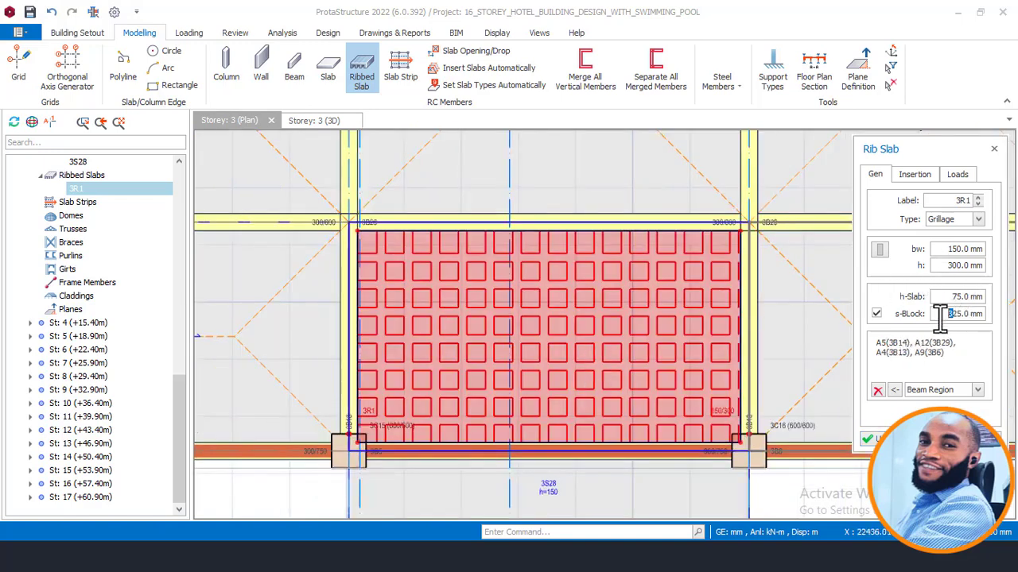
type("4")
left_click(868, 438)
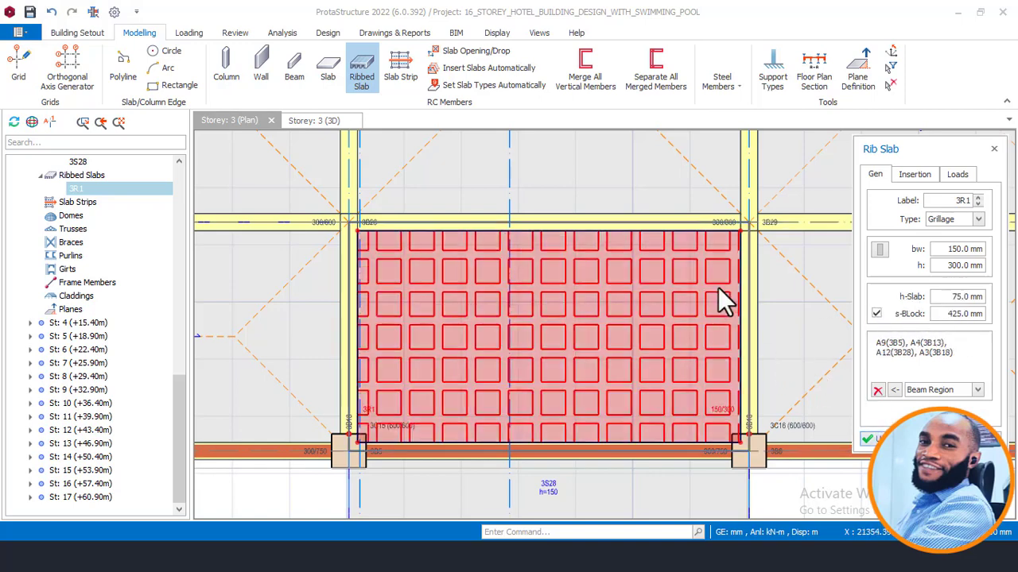
Examine the block and rib layout of the grillage slab and the adjoining bay of slab 3S15
scroll(532, 394, "down", 1)
left_click(589, 374)
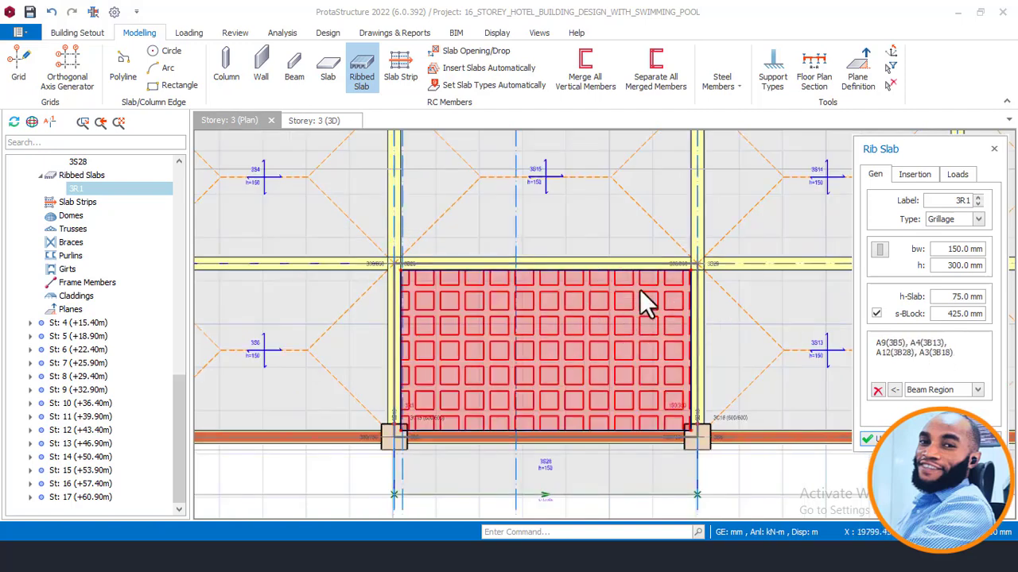
scroll(543, 346, "up", 3)
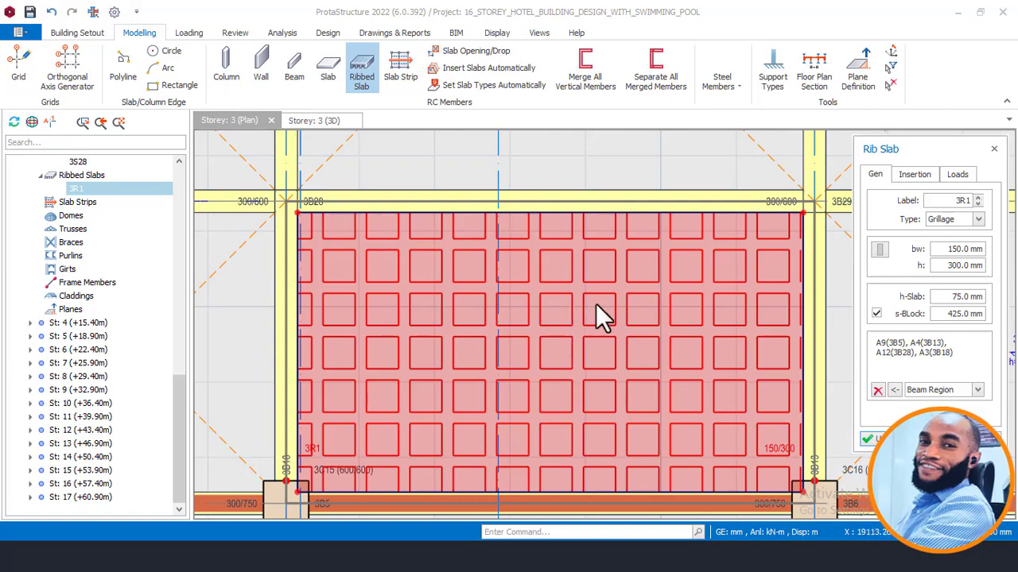
scroll(595, 304, "down", 3)
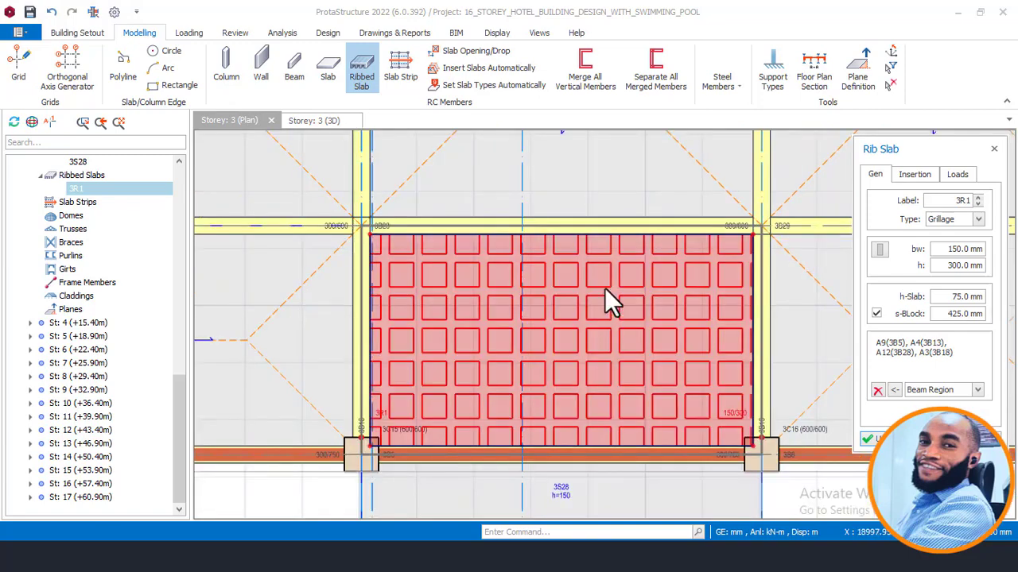
scroll(546, 136, "up", 2)
scroll(557, 213, "up", 1)
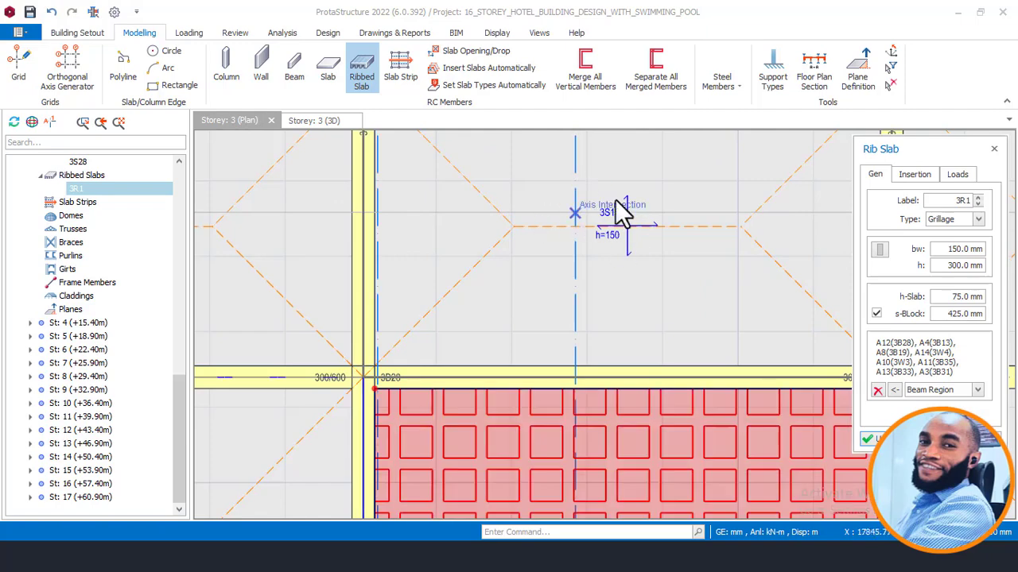
middle_click_drag(600, 227, 554, 284)
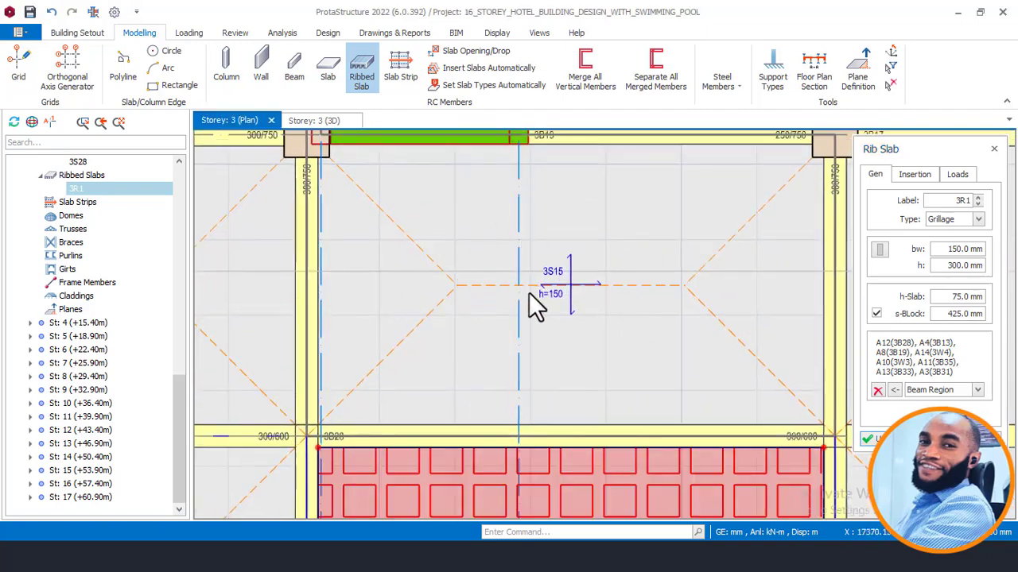
scroll(584, 195, "down", 3)
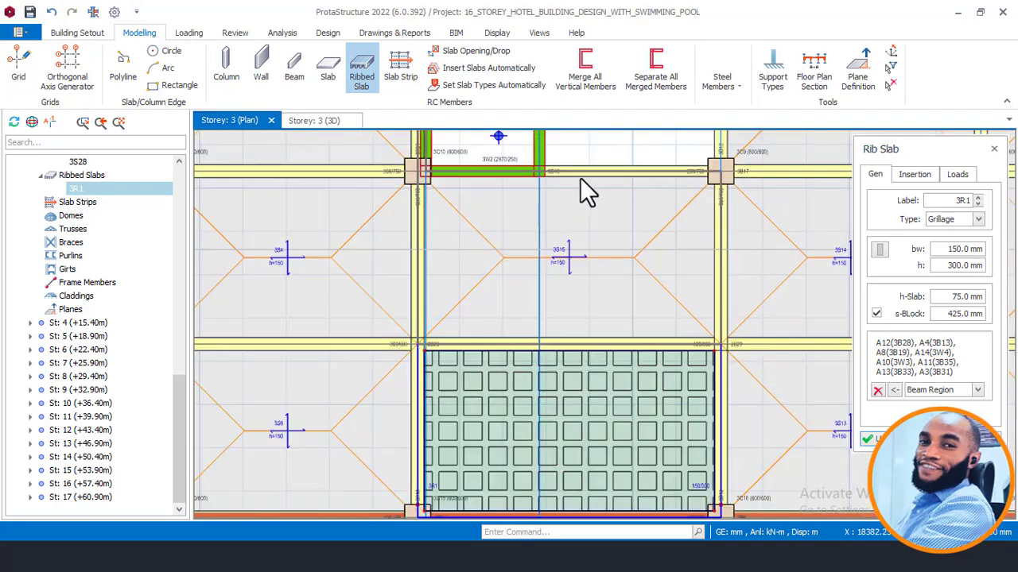
scroll(597, 348, "up", 5)
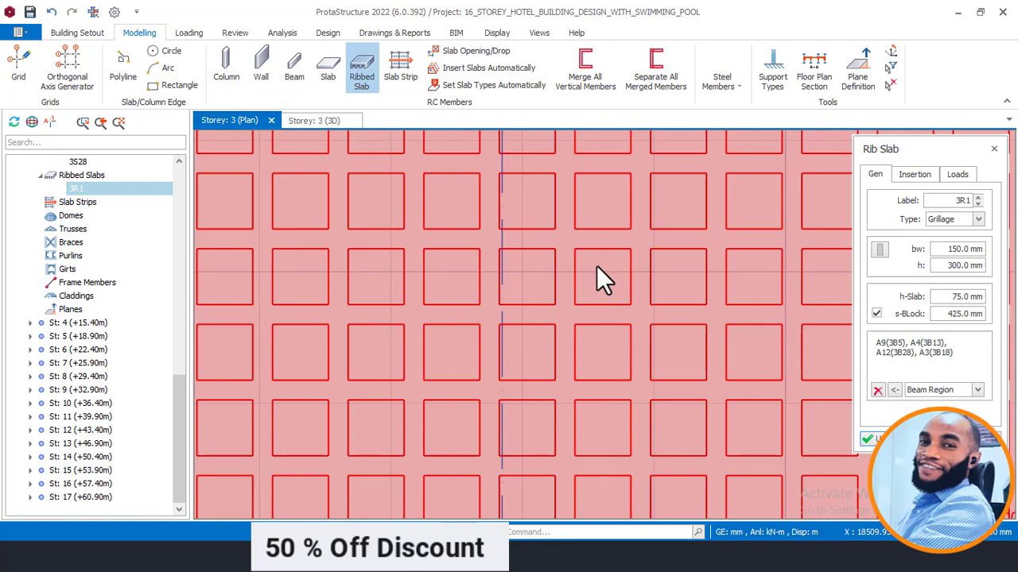
scroll(588, 274, "down", 4)
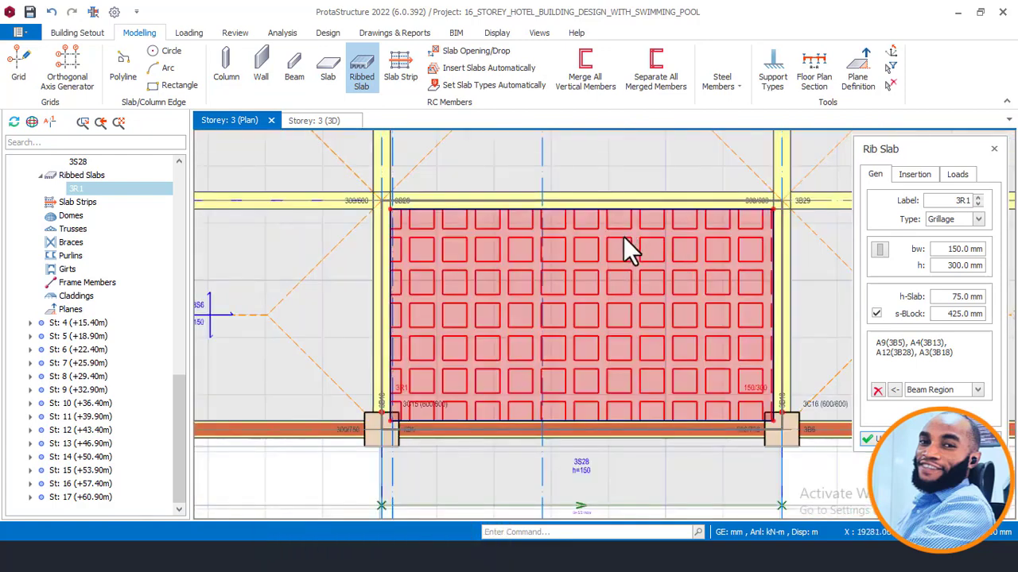
key("Escape")
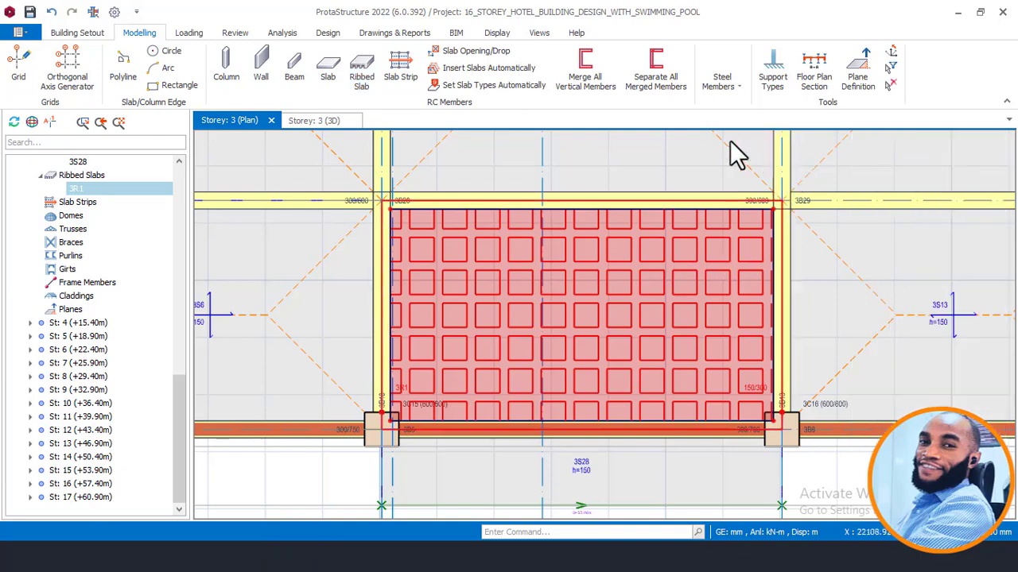
Delete storey 3's remaining solid slabs in the main bays and the small bay above the core, excluding the perimeter slabs
scroll(630, 279, "down", 2)
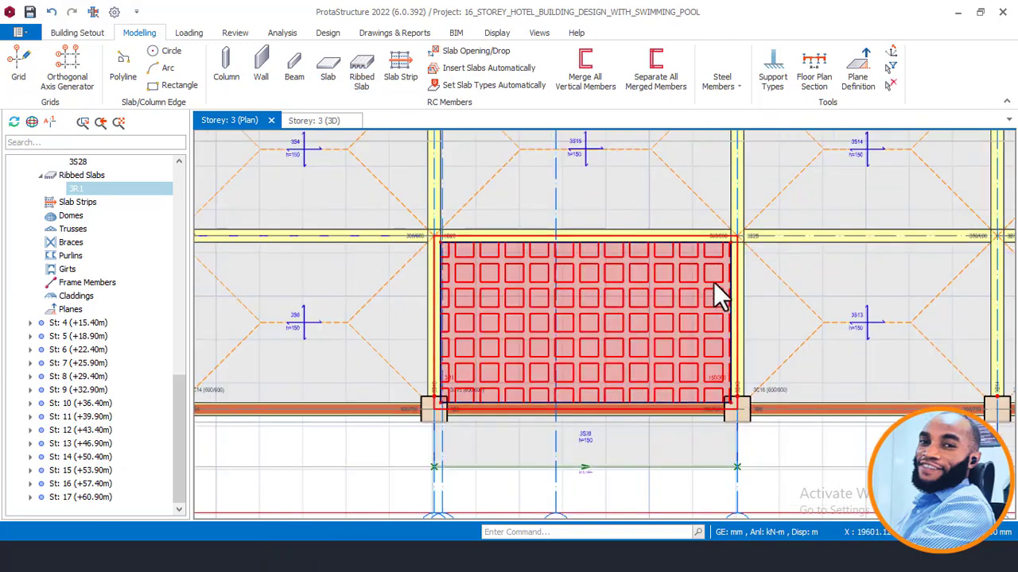
scroll(648, 287, "down", 3)
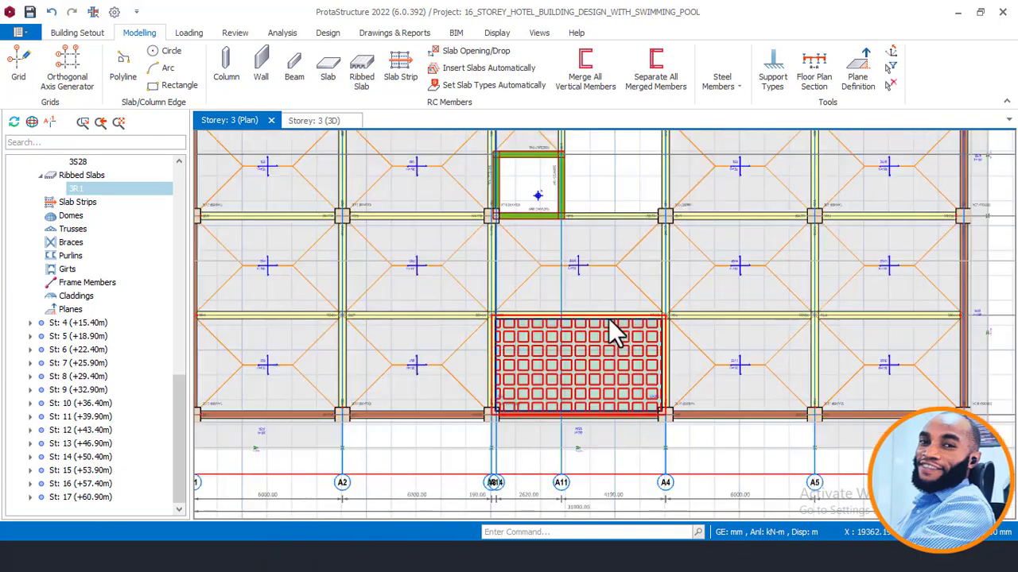
left_click(737, 279)
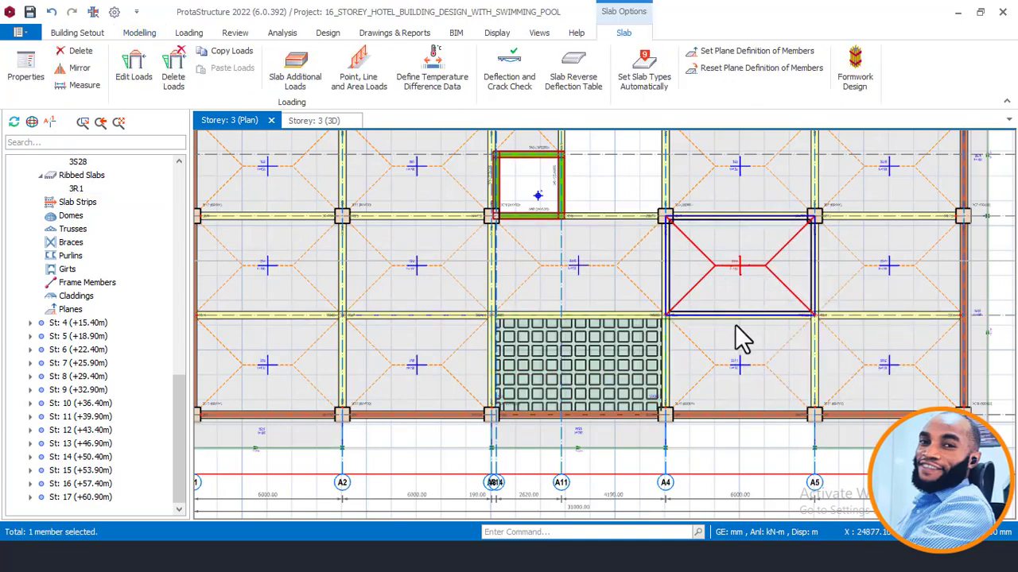
left_click(739, 369, "ctrl")
left_click(881, 268, "ctrl")
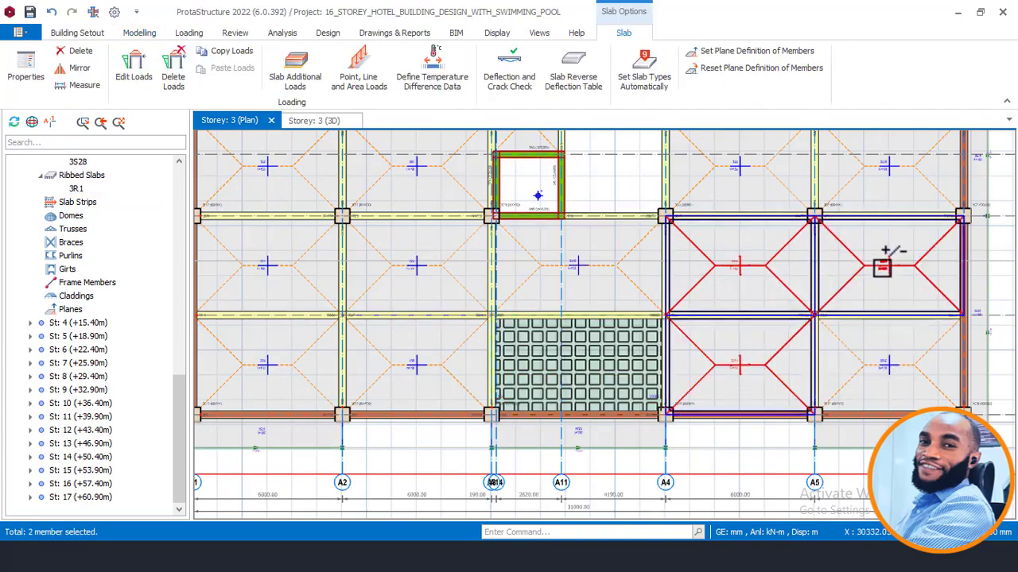
left_click(885, 348, "ctrl")
left_click(600, 266, "ctrl")
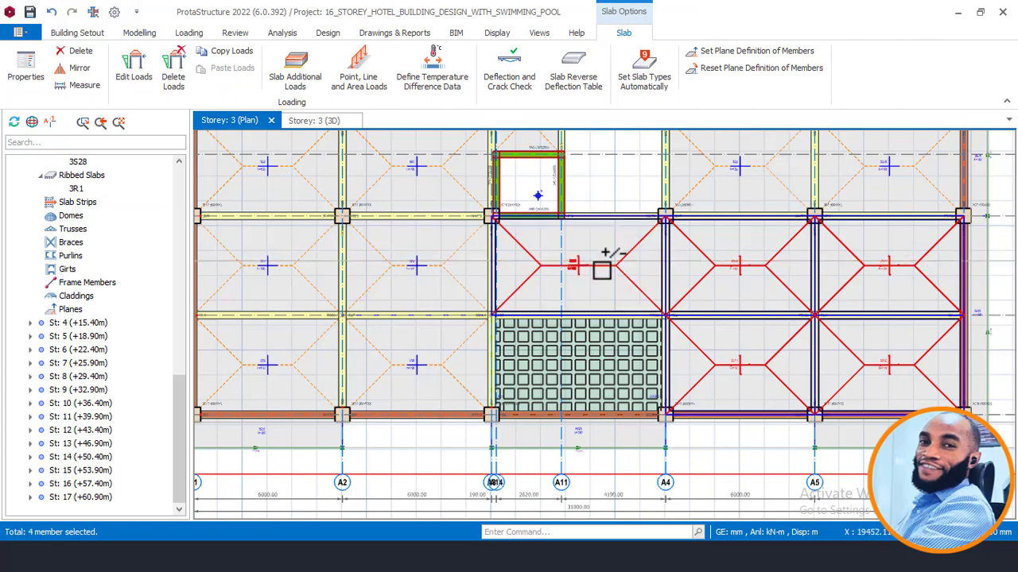
left_click(450, 264, "ctrl")
left_click(445, 316, "ctrl")
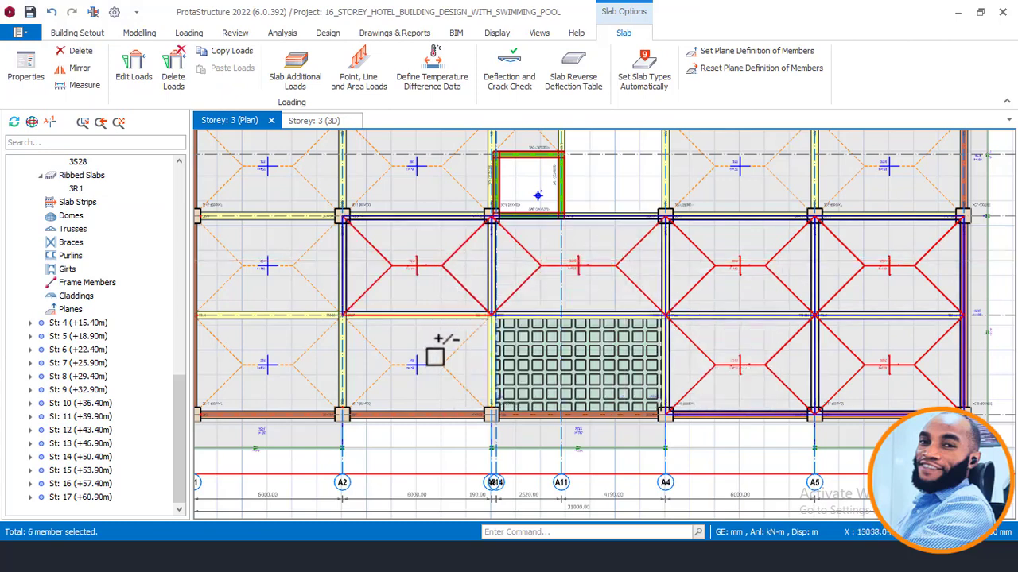
left_click(265, 361, "ctrl")
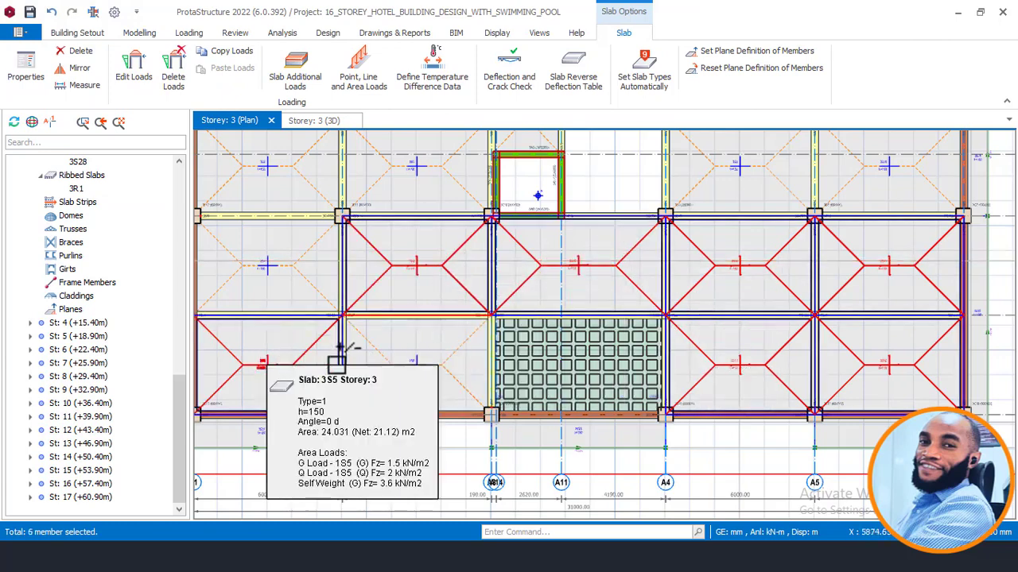
left_click(388, 366, "ctrl")
left_click(300, 272, "ctrl")
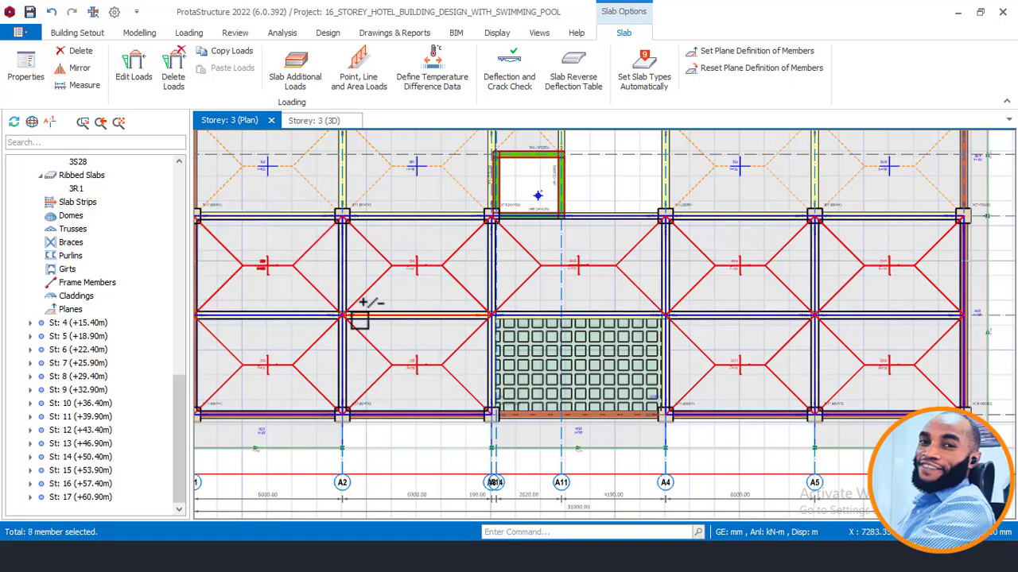
scroll(610, 383, "down", 1)
scroll(616, 380, "down", 1)
scroll(459, 286, "up", 1)
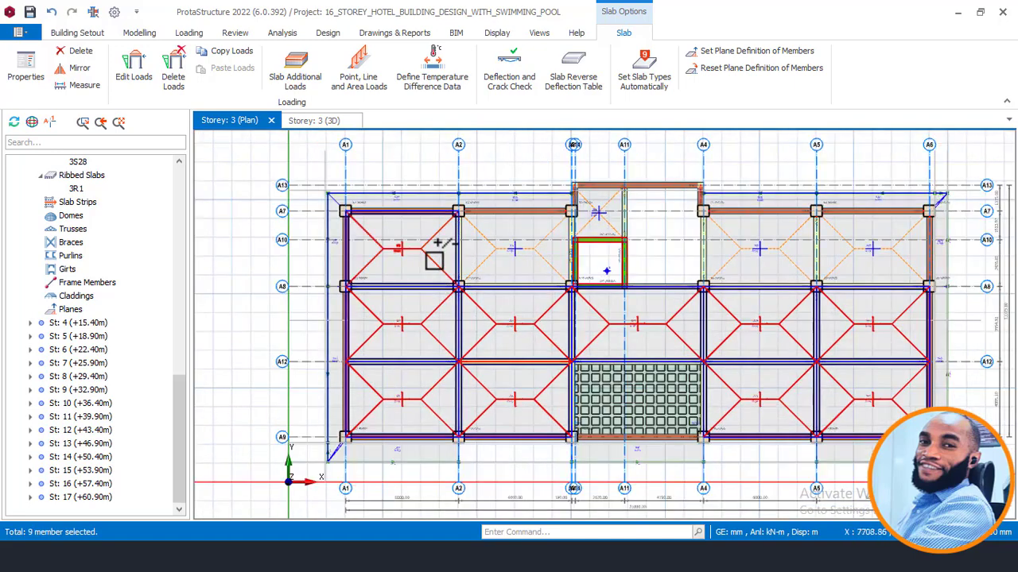
left_click(554, 245, "ctrl")
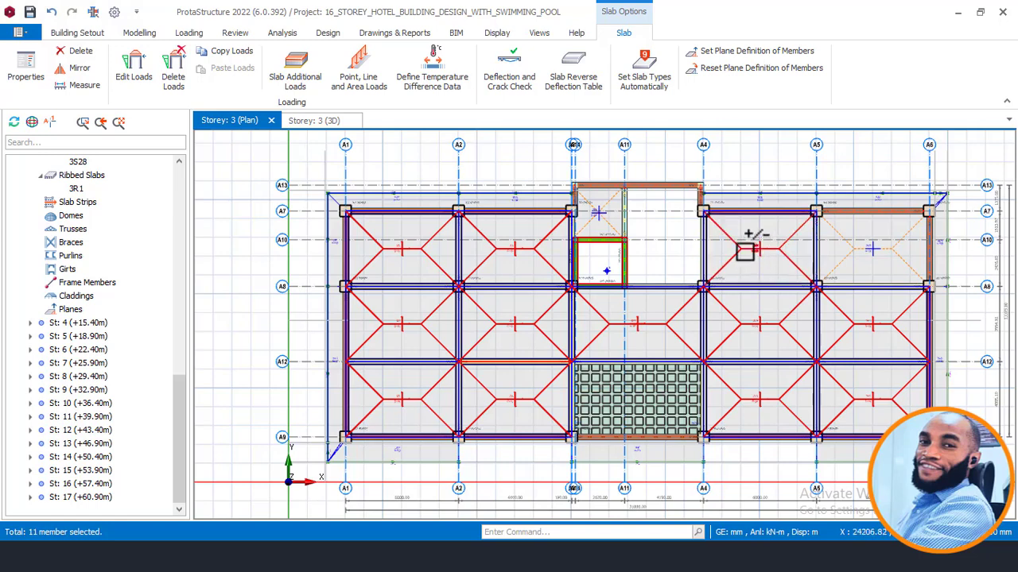
left_click(859, 243, "ctrl")
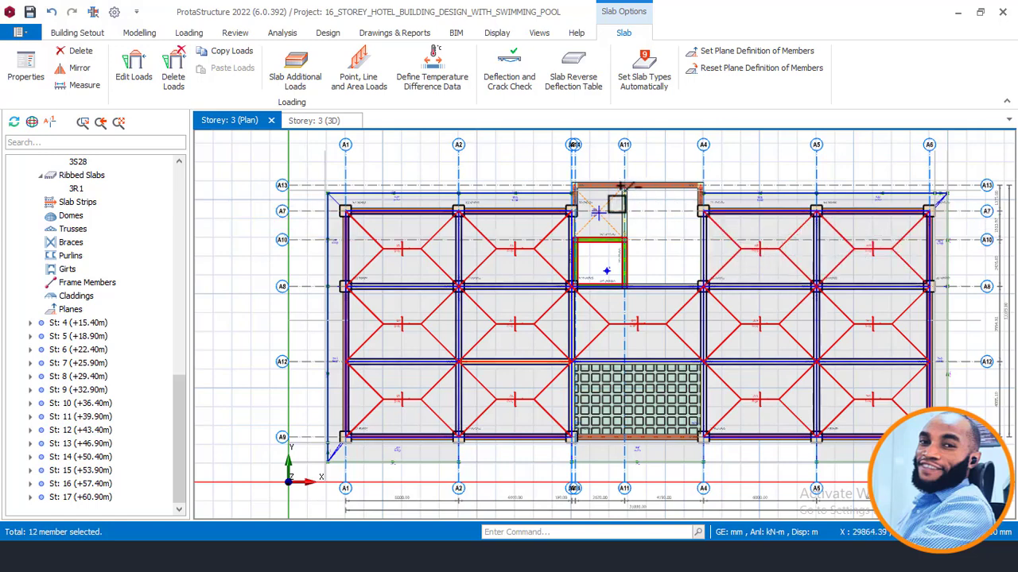
left_click(609, 207, "ctrl")
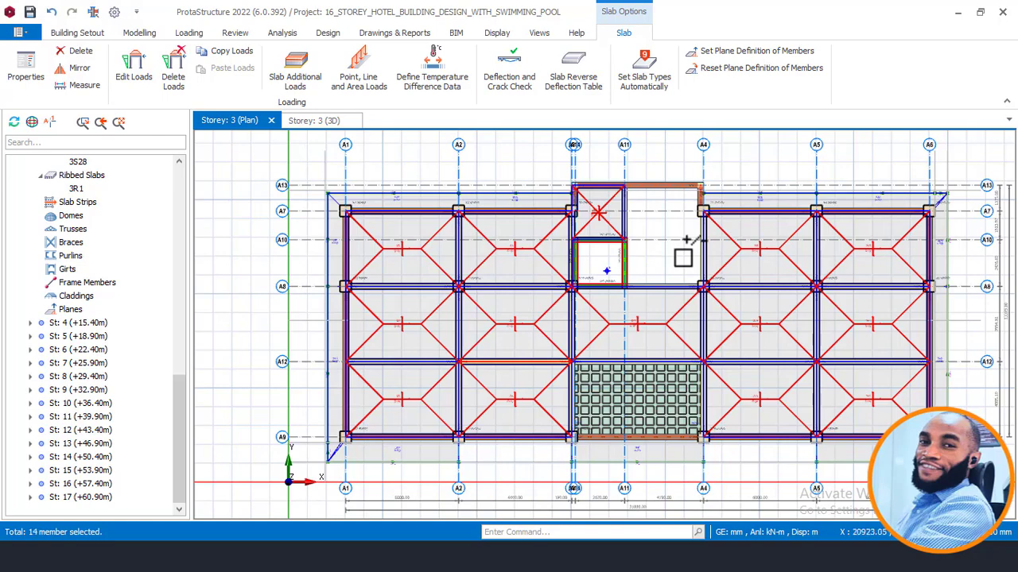
right_click(684, 185)
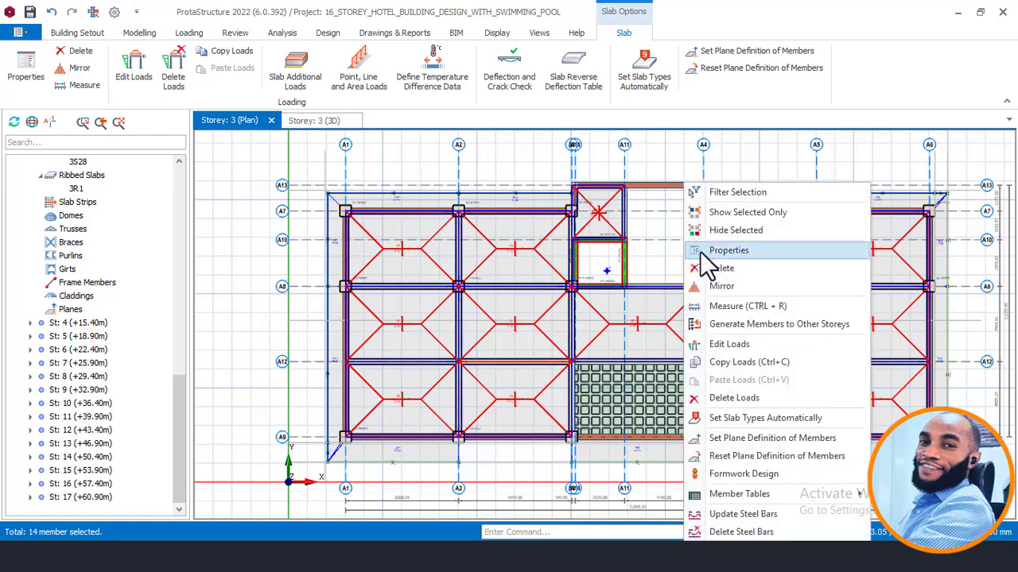
left_click(720, 268)
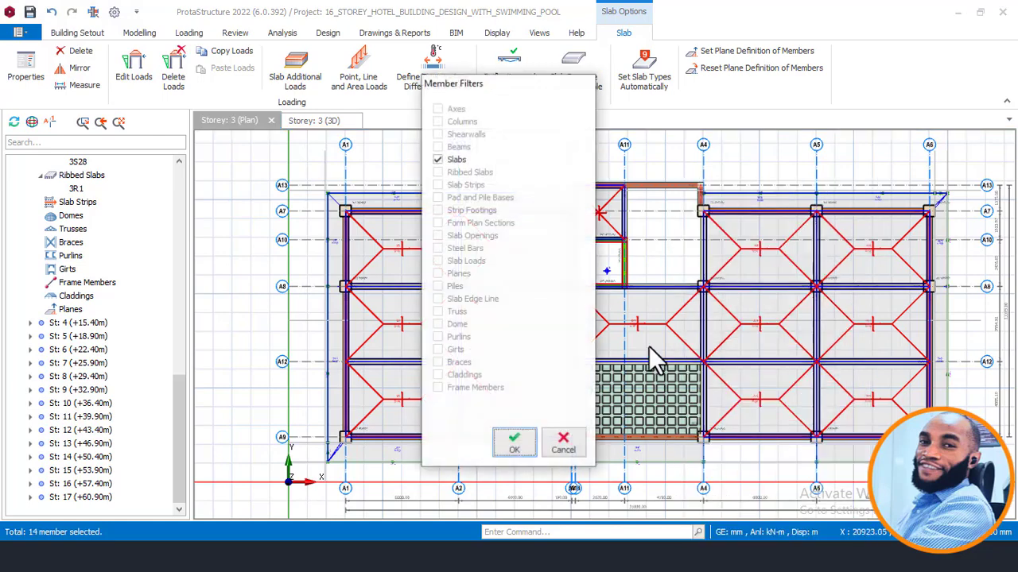
left_click(514, 443)
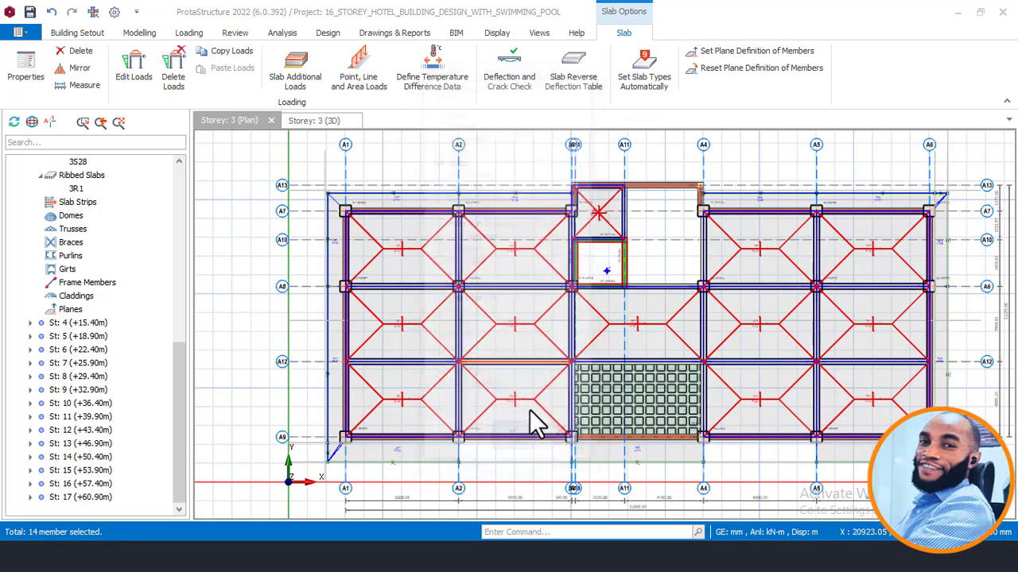
Reuse the front central grillage slab's properties to insert matching ribbed slabs in storey 3's emptied bays, including the small bay above the core
scroll(667, 398, "up", 3)
scroll(666, 396, "up", 1)
left_click(610, 381)
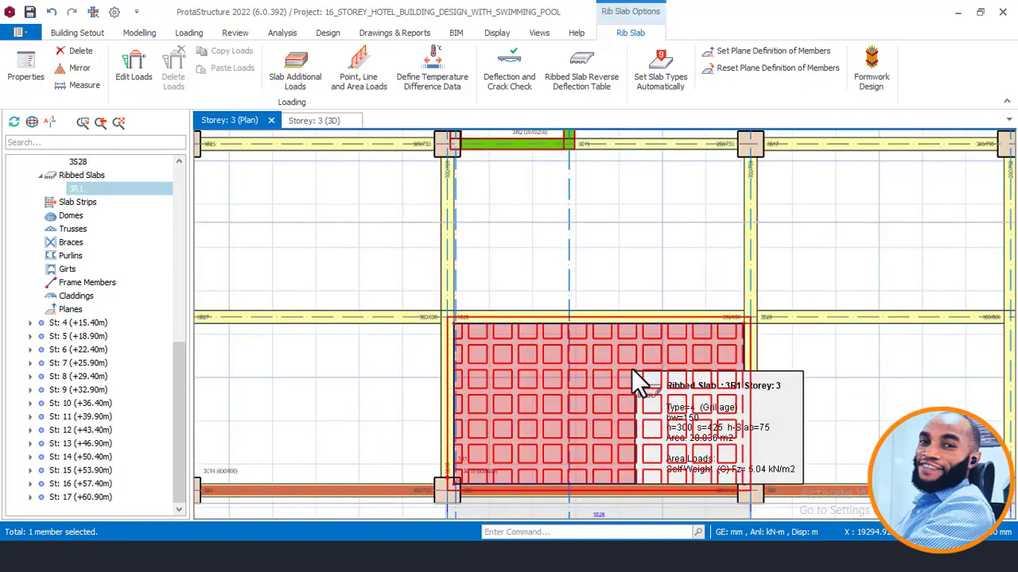
right_click(632, 372)
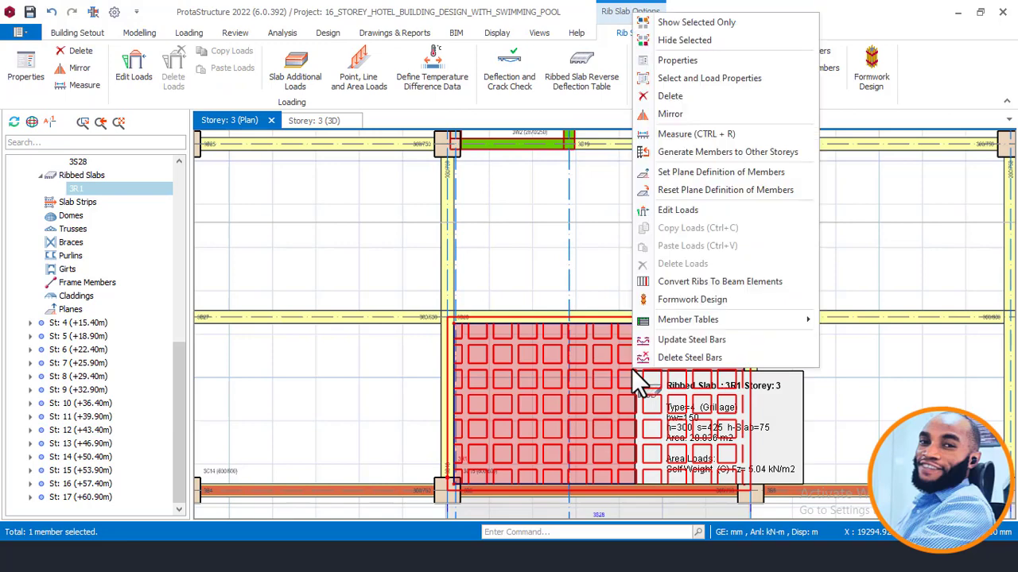
left_click(699, 62)
scroll(549, 318, "down", 3)
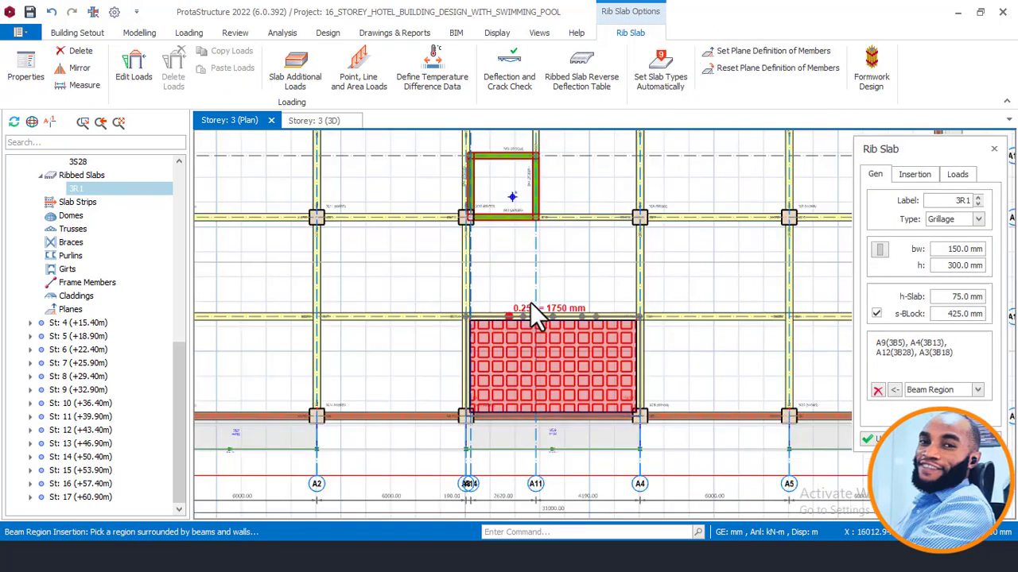
scroll(660, 352, "up", 3)
left_click(668, 340)
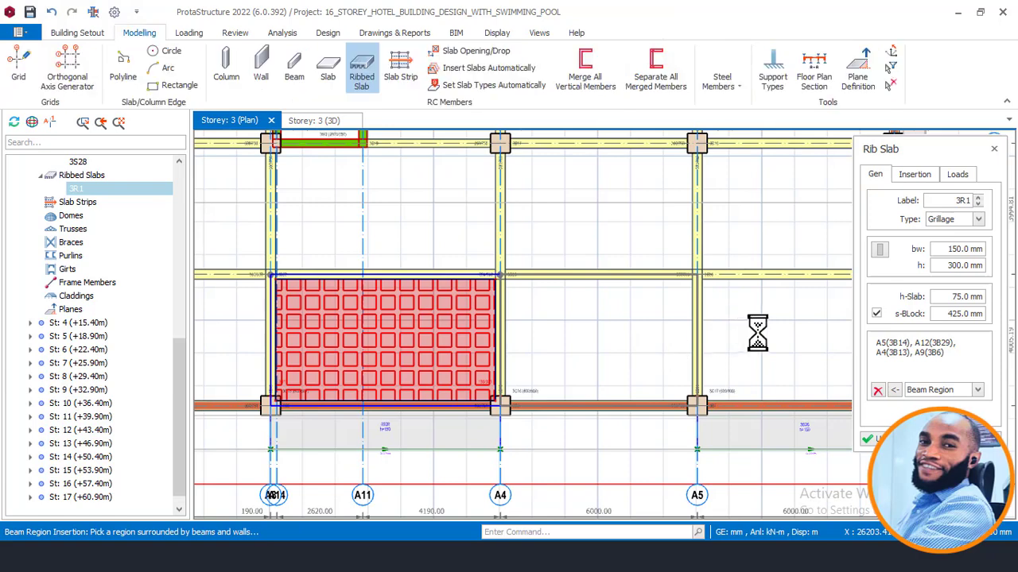
left_click(722, 346)
scroll(716, 350, "down", 3)
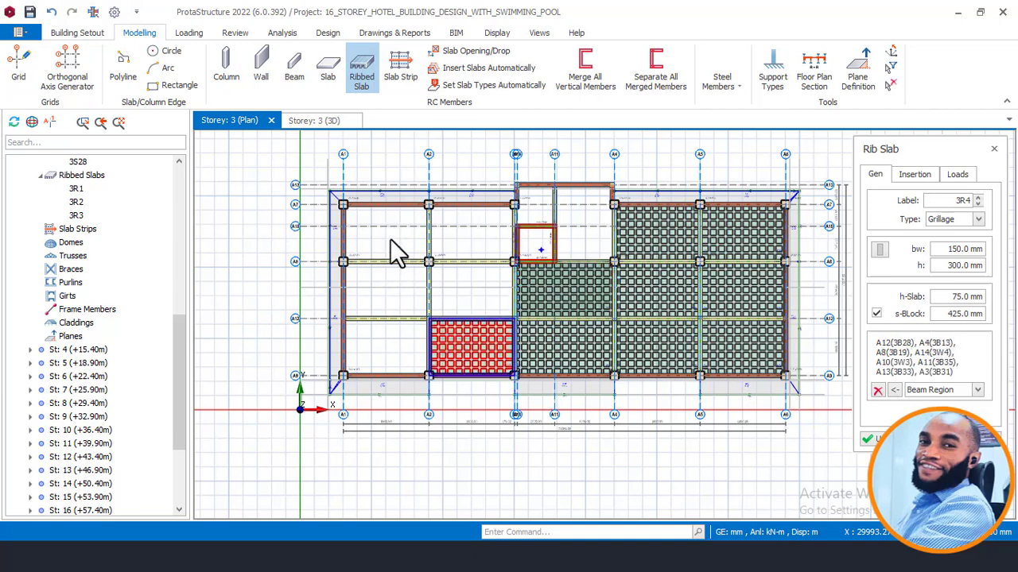
left_click(469, 284)
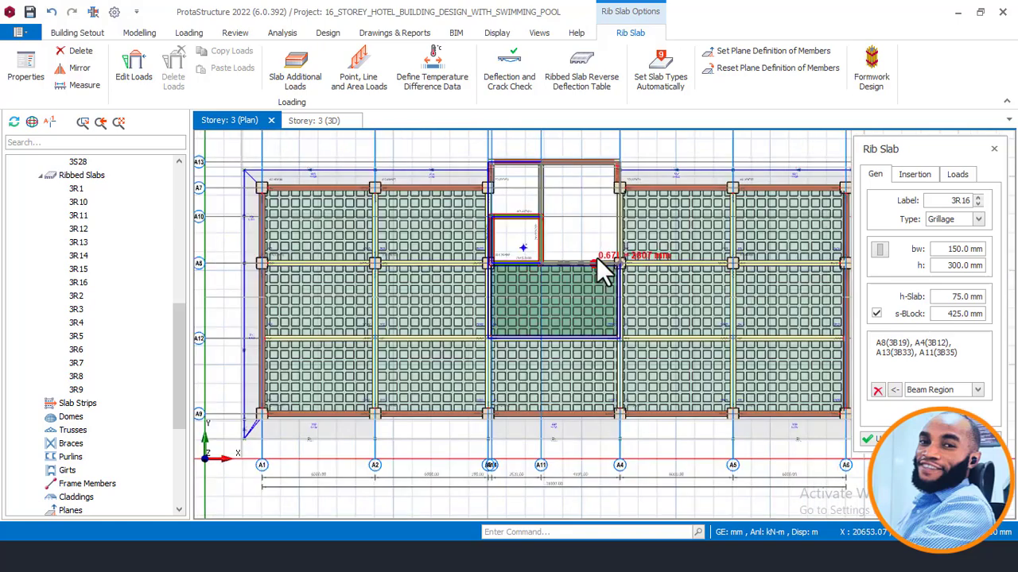
scroll(588, 274, "up", 2)
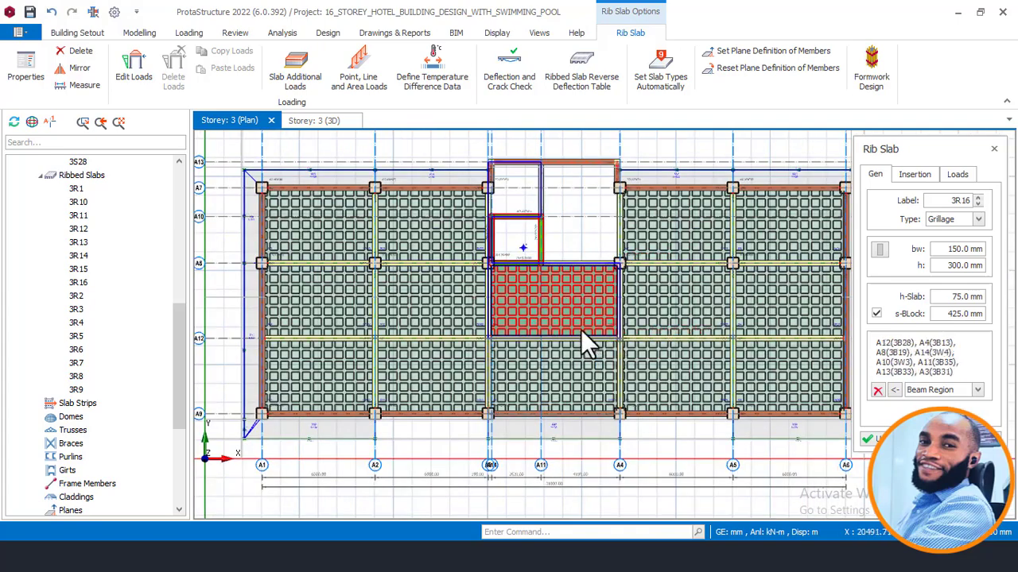
scroll(581, 330, "up", 2)
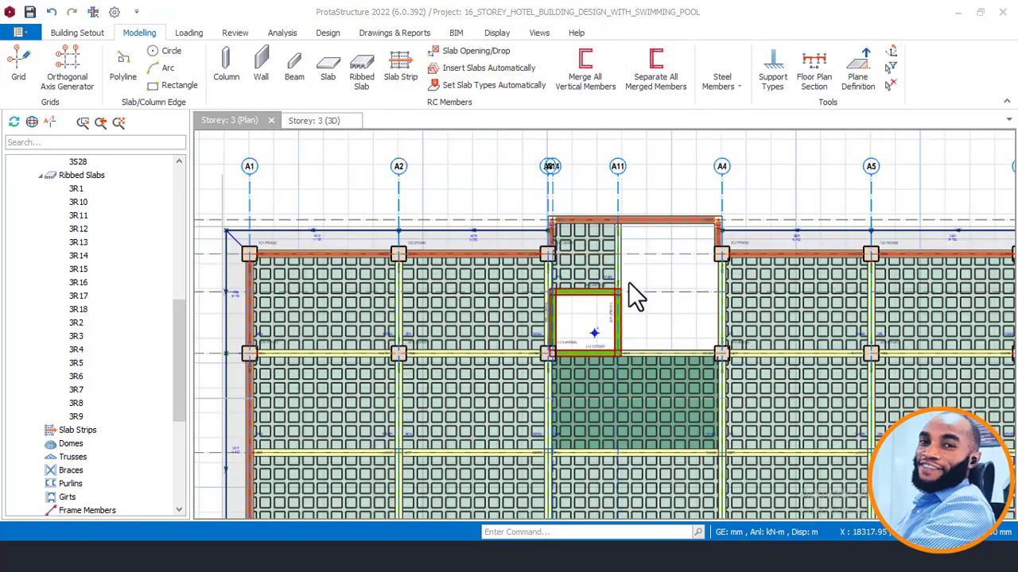
Examine the grillage slab layout across storey 3, comparing the front central slab with the neighbouring bays
scroll(628, 281, "down", 2)
scroll(630, 348, "up", 2)
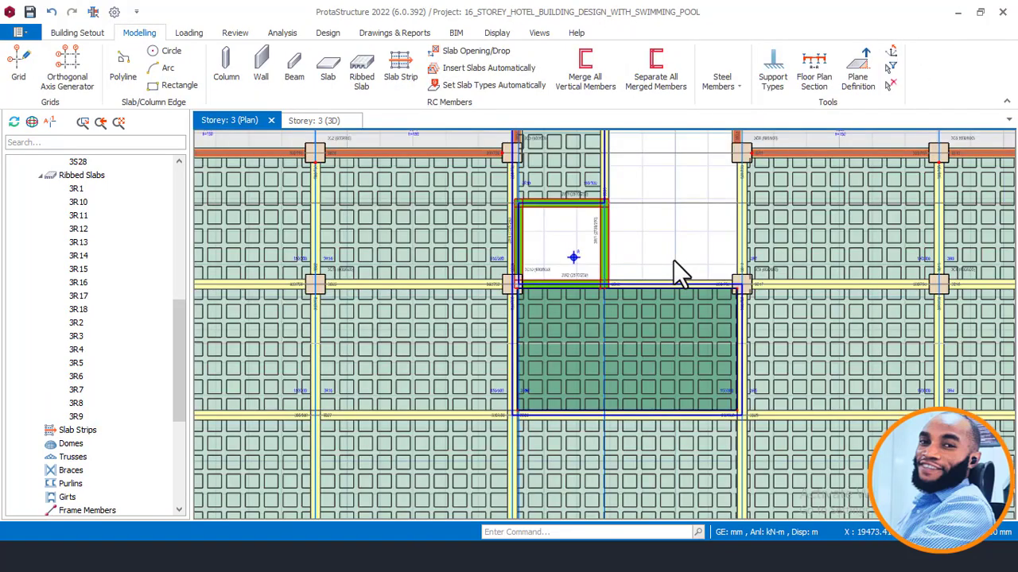
scroll(674, 263, "down", 4)
scroll(656, 342, "up", 3)
left_click(670, 352)
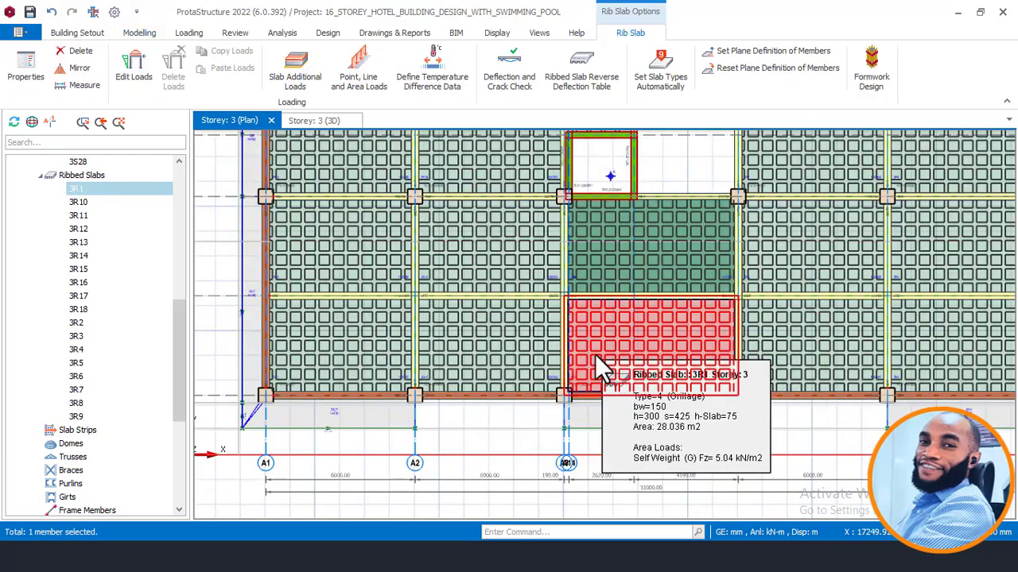
scroll(536, 310, "down", 2)
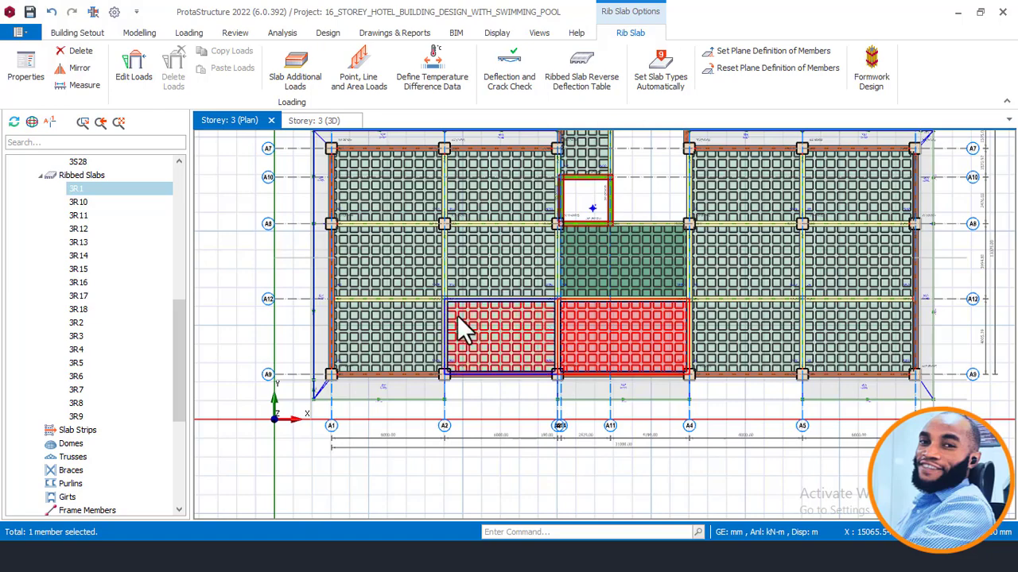
scroll(481, 216, "up", 2)
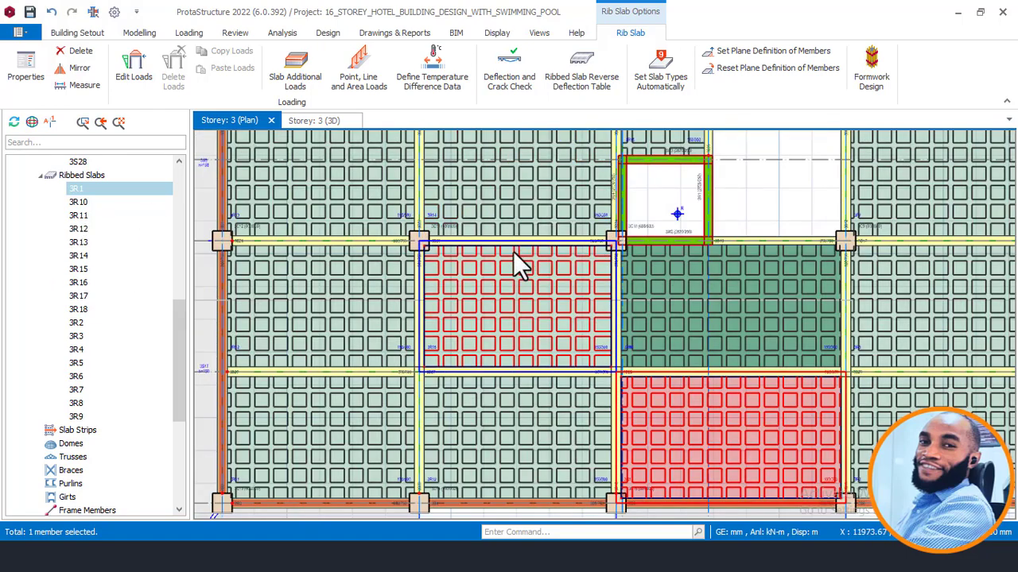
mouse_move(513, 253)
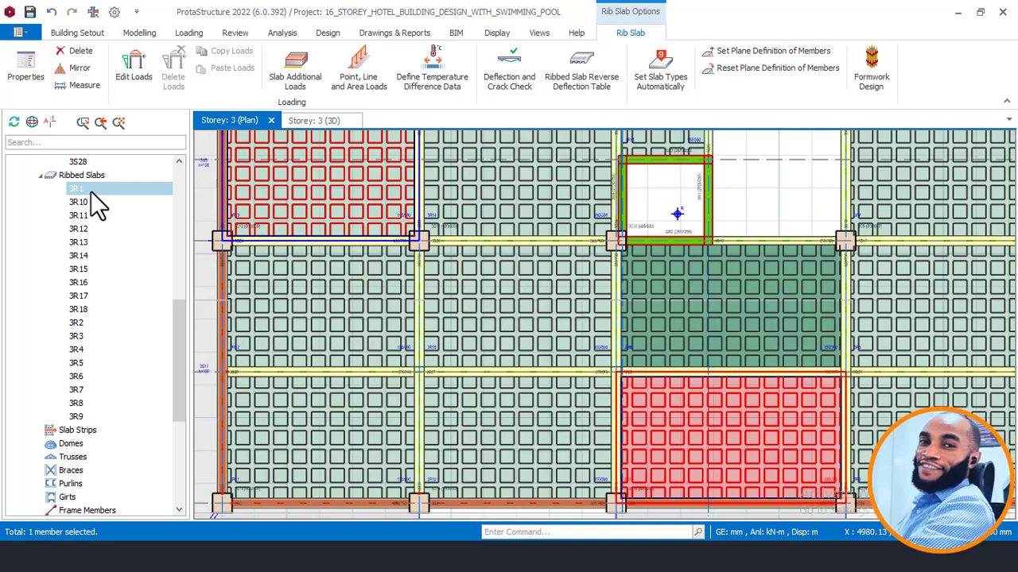
Review the load settings of the ribbed slab directly below the core, between axes A8 and A12
left_click(699, 306)
right_click(741, 293)
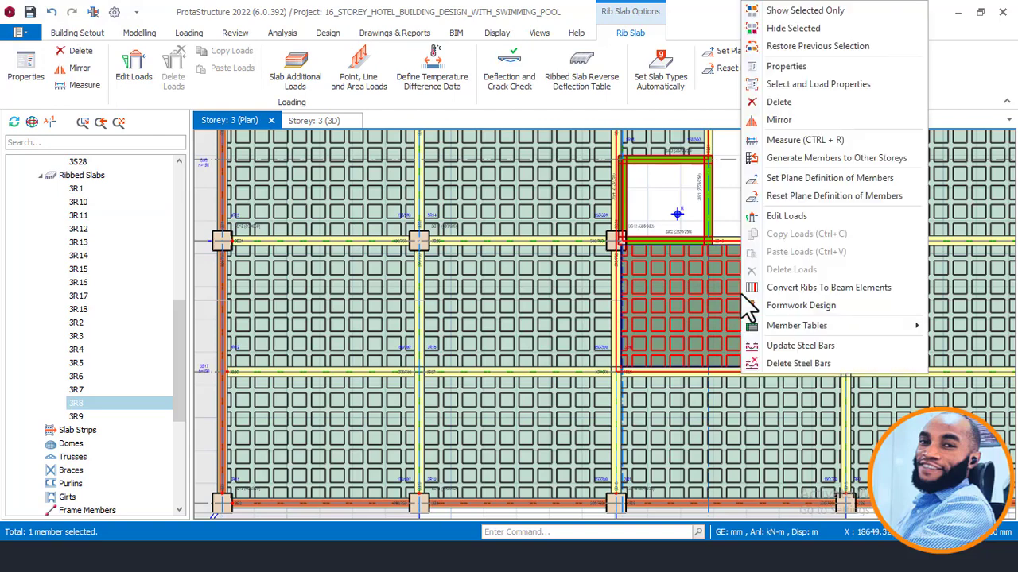
left_click(798, 69)
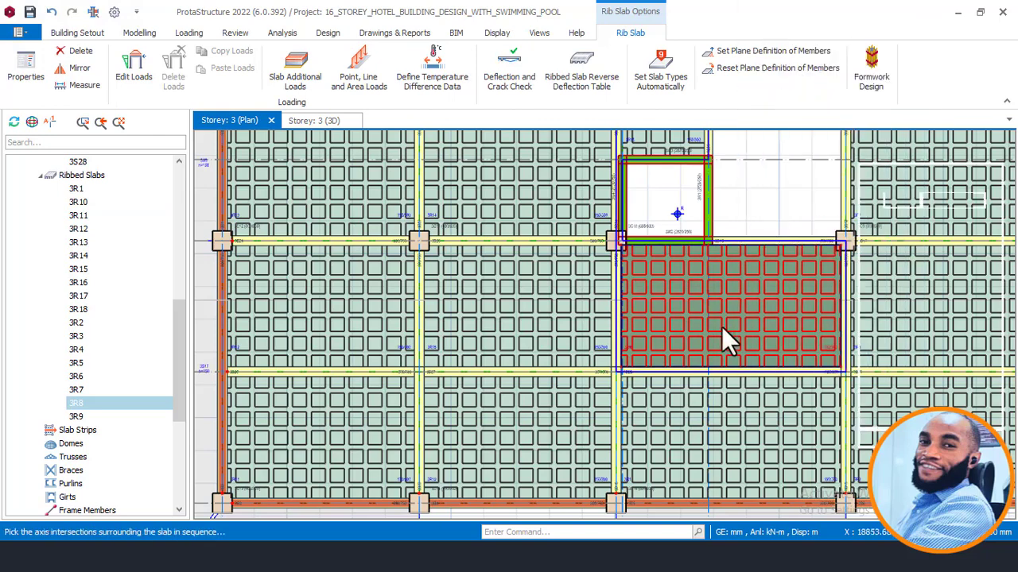
left_click(955, 176)
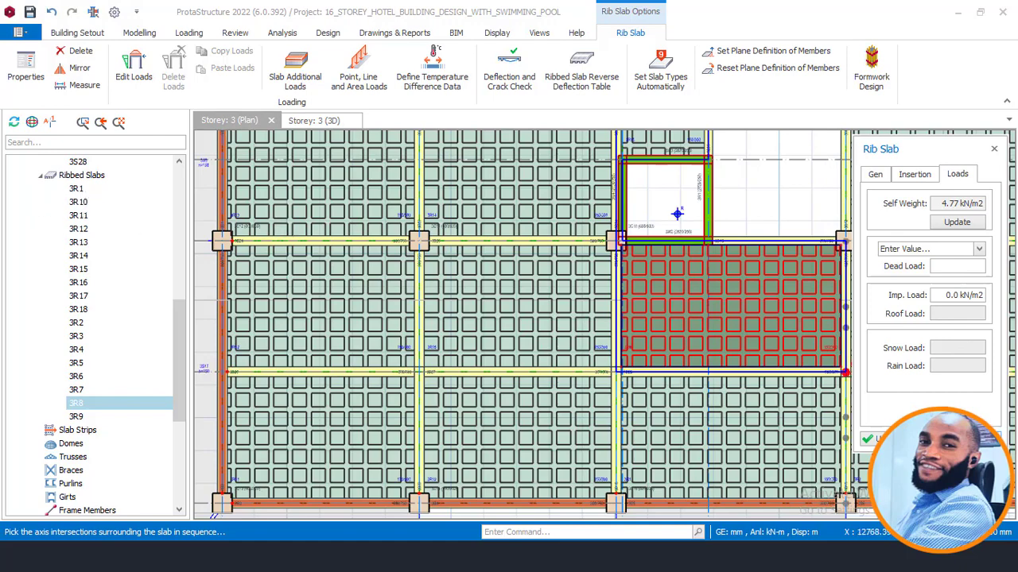
left_click(965, 438)
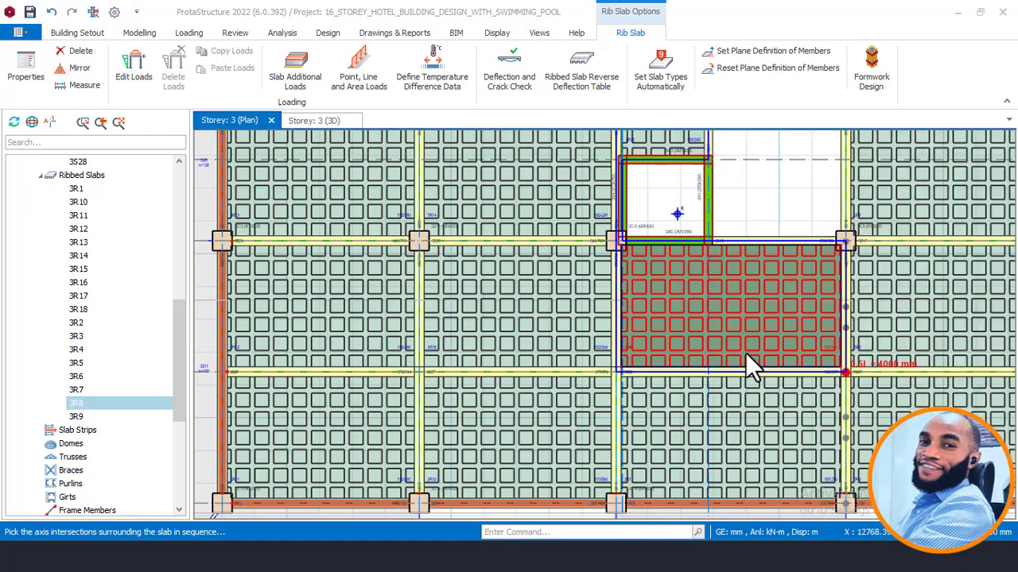
Set the additional dead load g-Dead to 1.5 kN/m2 for all of storey 3's ribbed slabs together in the Ribbed Slab Table
left_click(77, 189)
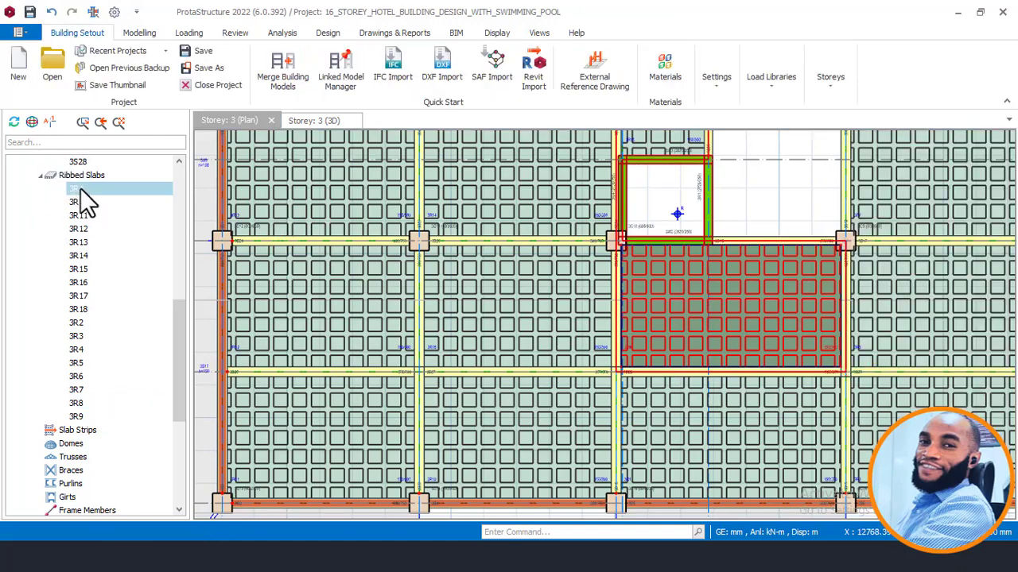
left_click(76, 417, "shift")
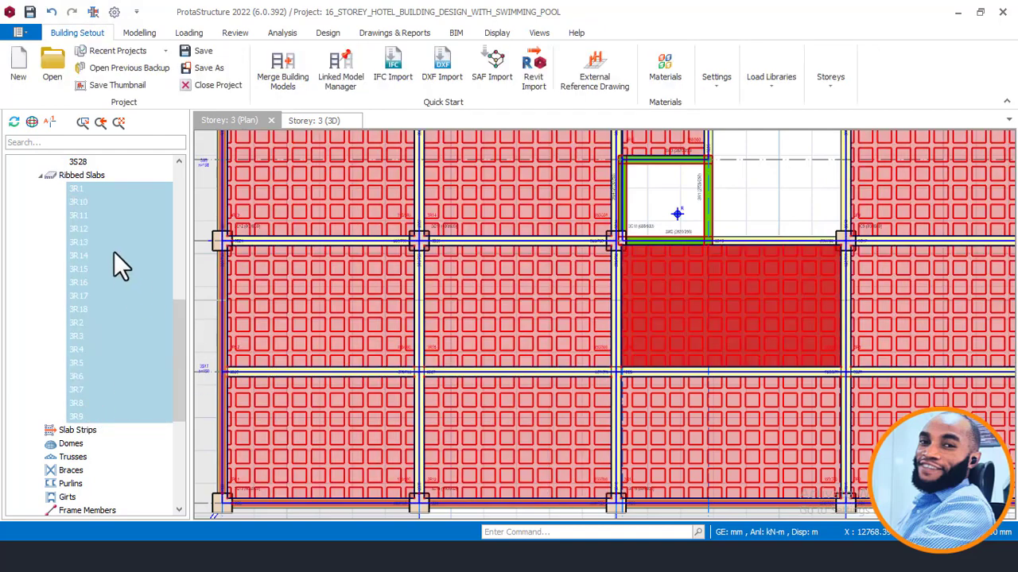
right_click(114, 251)
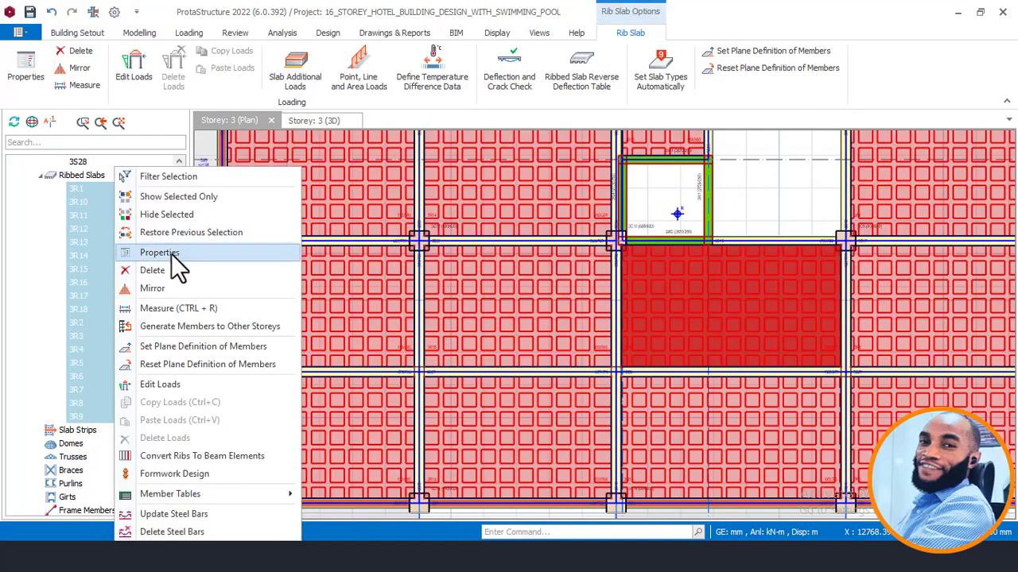
left_click(171, 254)
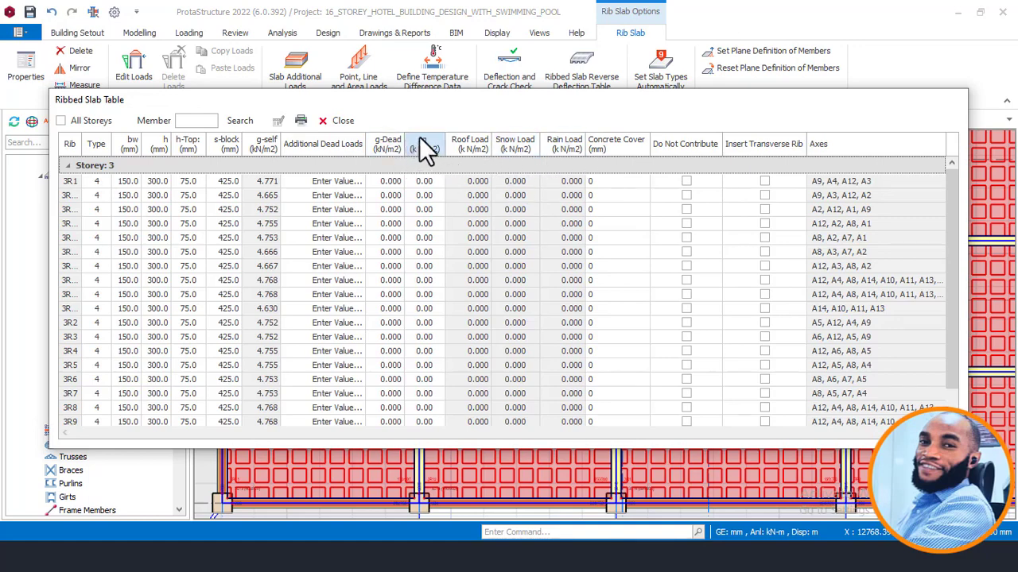
left_click(389, 151)
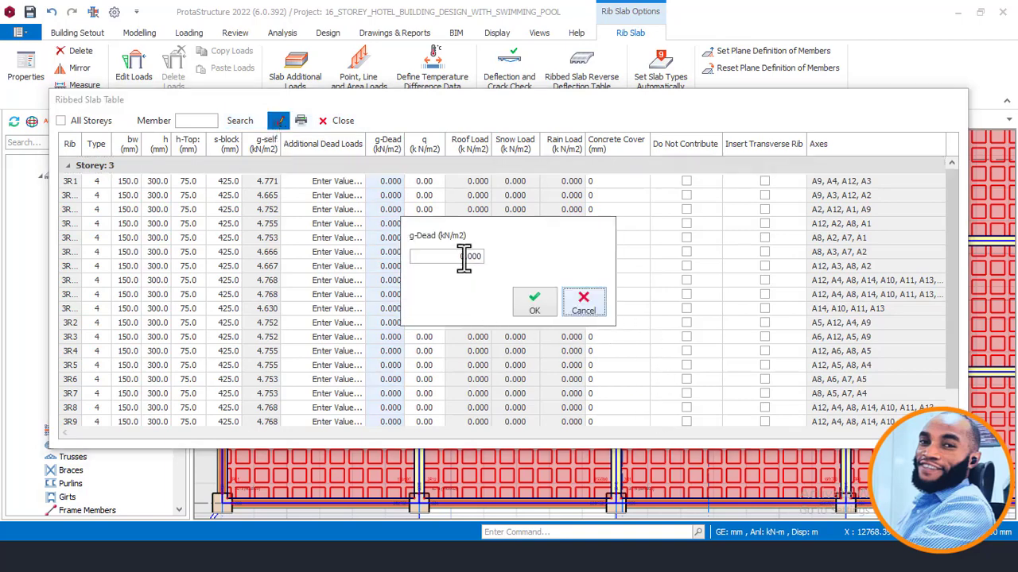
left_click(464, 256)
type("1")
left_click(525, 304)
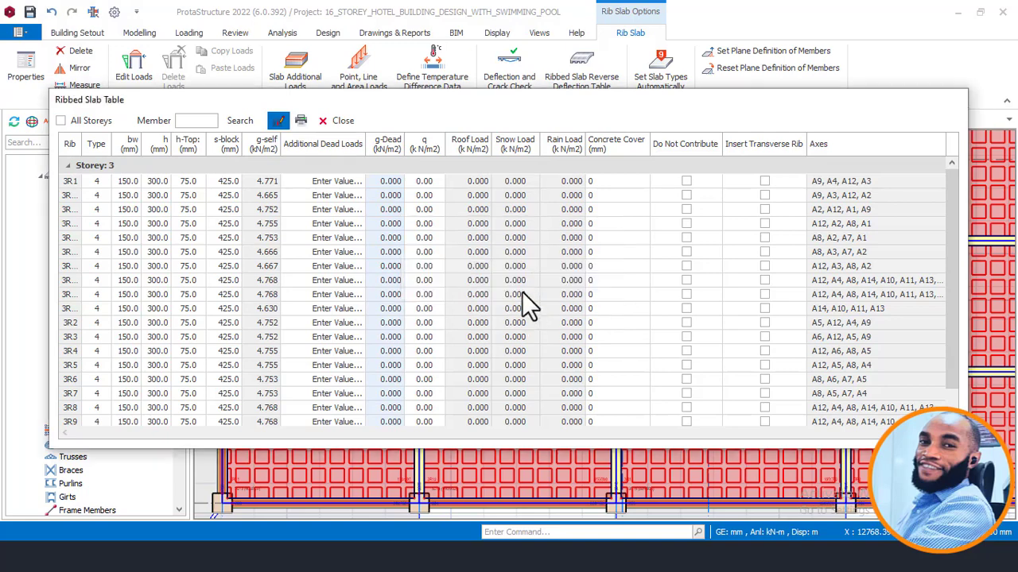
Assign the 2.00 kN/m2 imposed load q for Bedrooms in Hotels And Motels to all listed ribbed slabs, and close the table
left_click(430, 141)
left_click(279, 120)
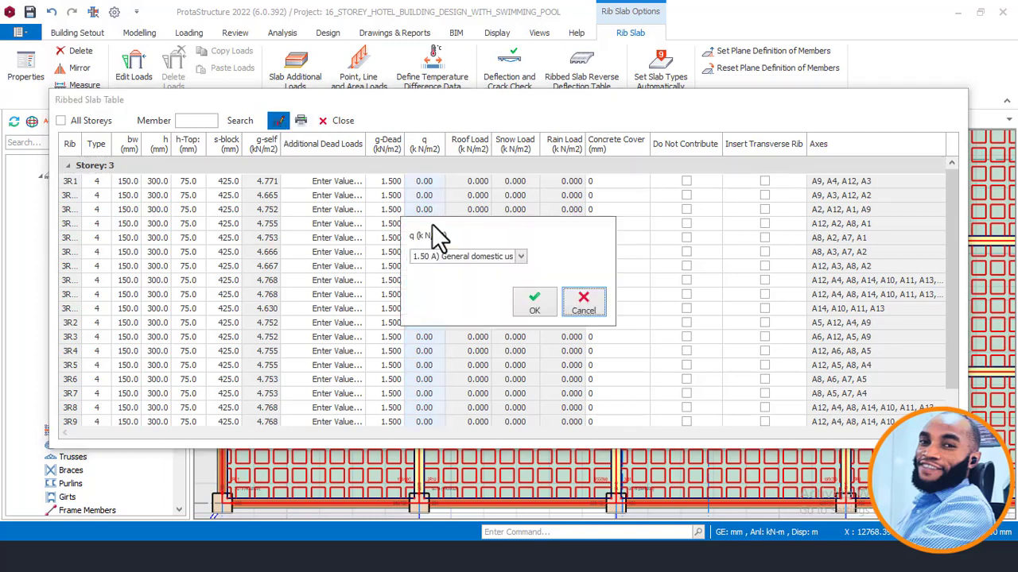
left_click(521, 257)
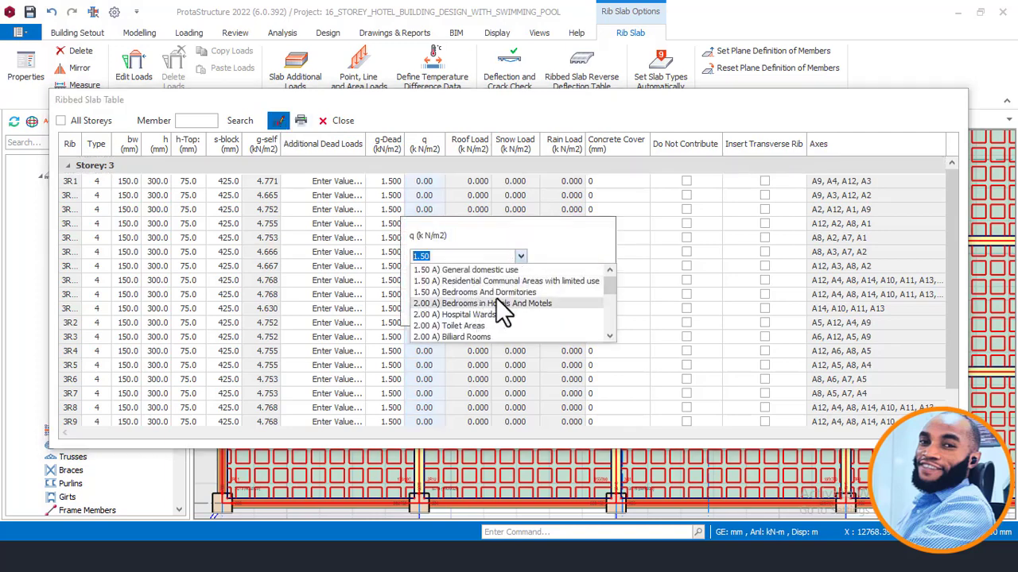
left_click(495, 301)
left_click(534, 306)
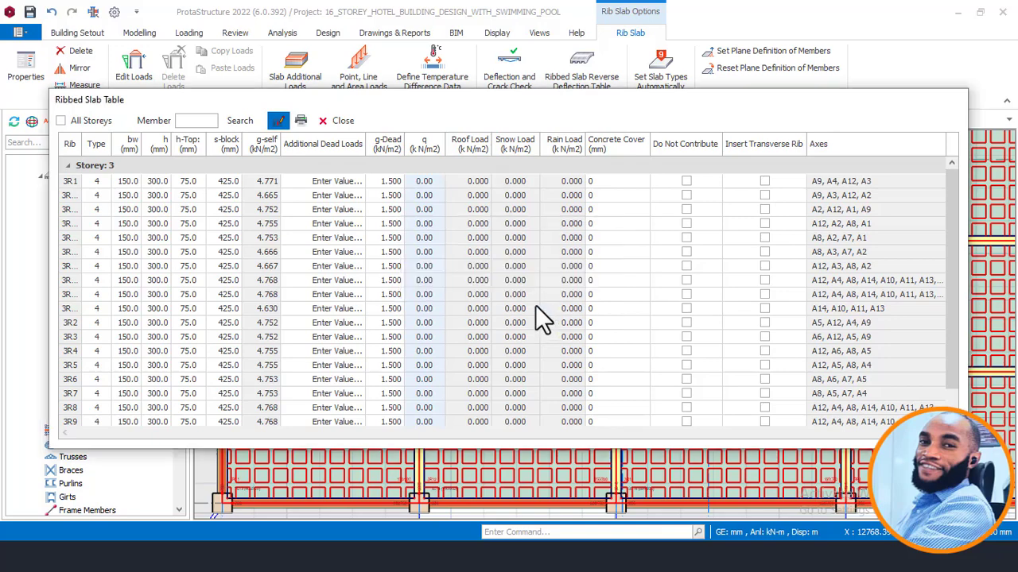
left_click(338, 125)
Delete the uppermost of the overlapping ribbed slabs in the darker central bay between axes A8 and A12
scroll(680, 334, "down", 3)
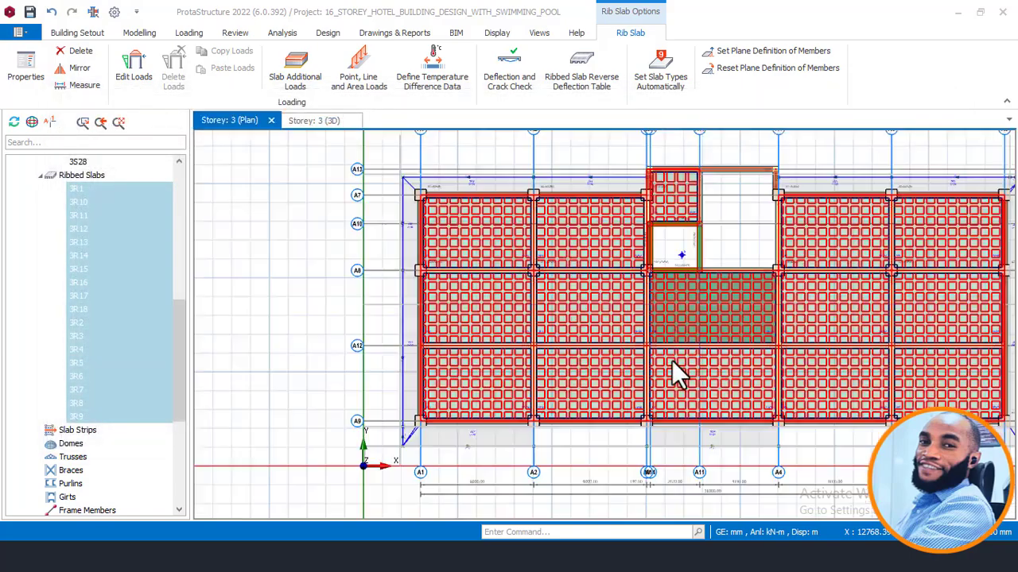
key("Escape")
scroll(761, 303, "up", 4)
scroll(763, 304, "up", 2)
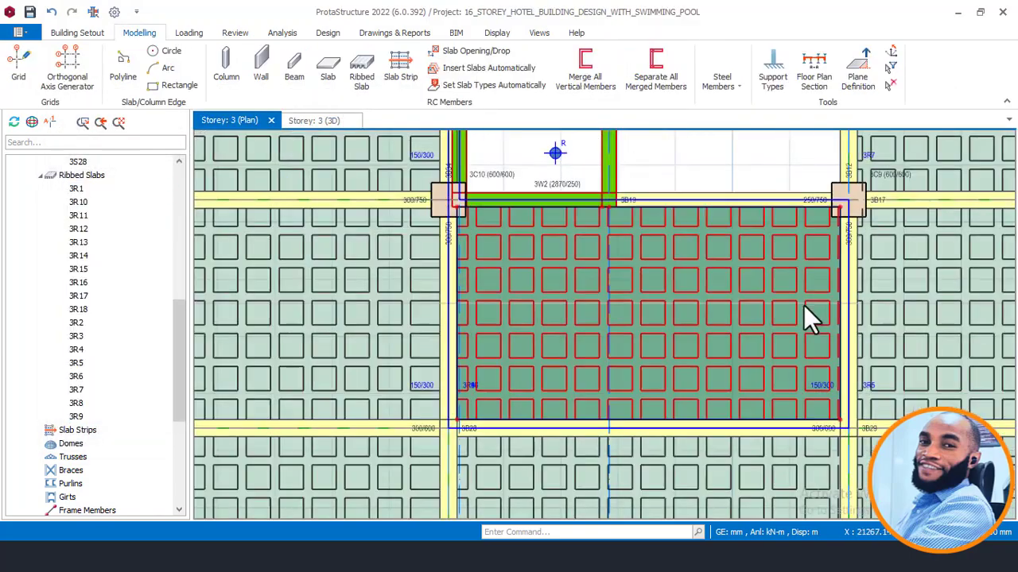
middle_click_drag(803, 304, 664, 315)
left_click(590, 258)
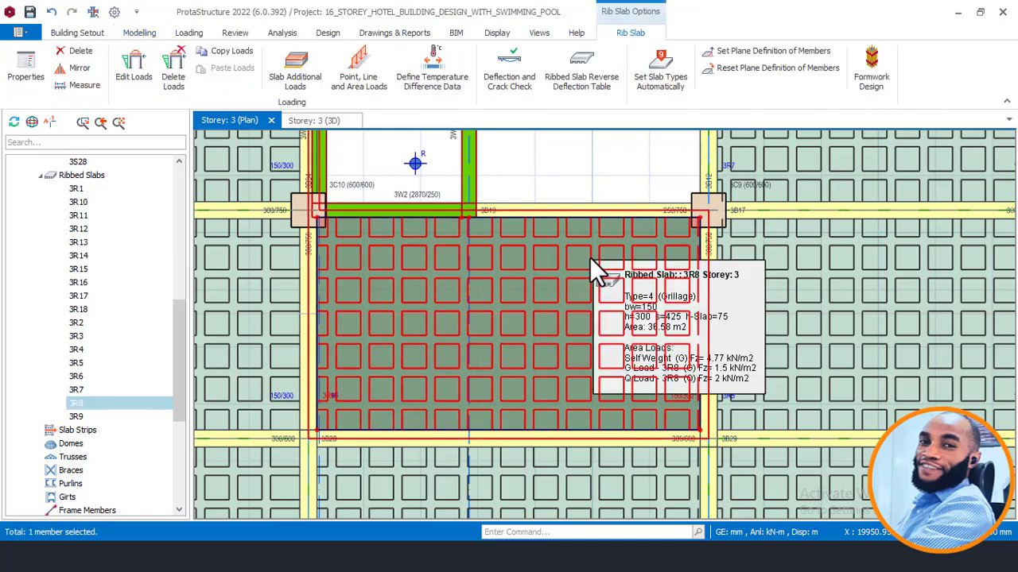
right_click(597, 257)
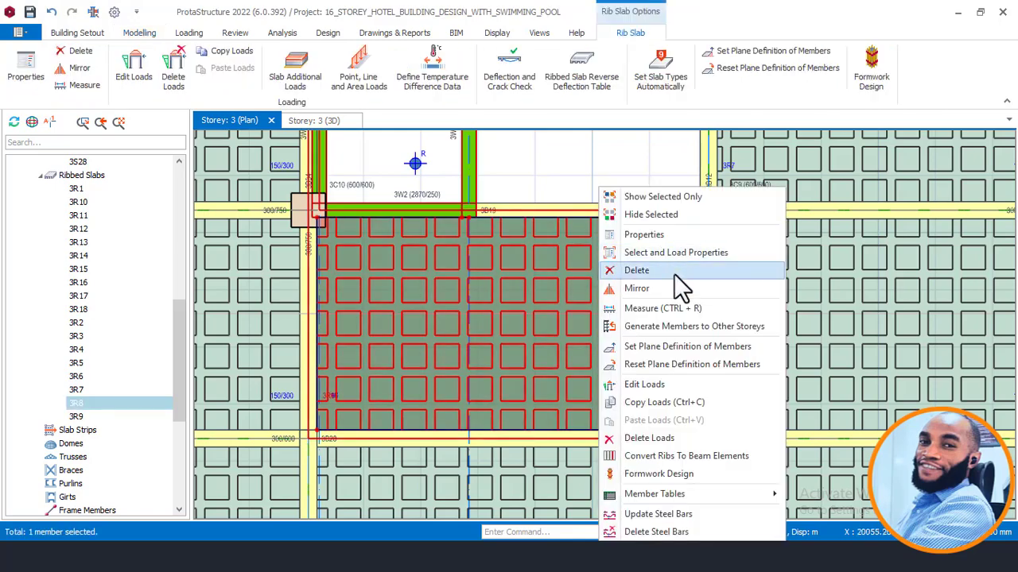
left_click(672, 272)
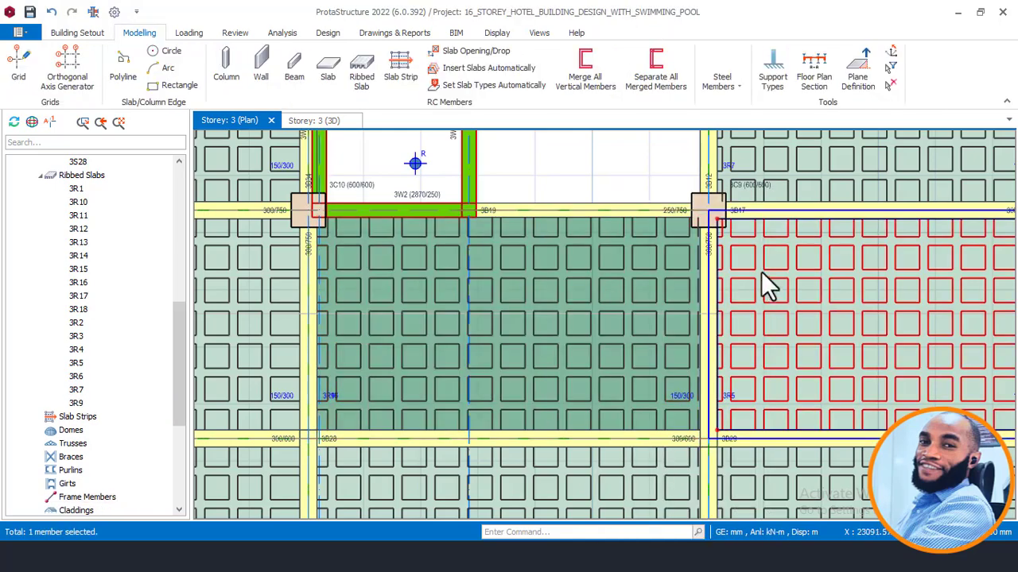
Delete the remaining stacked ribbed slabs in the central bay below the core one after another, clearing the bay
left_click(649, 258)
right_click(649, 258)
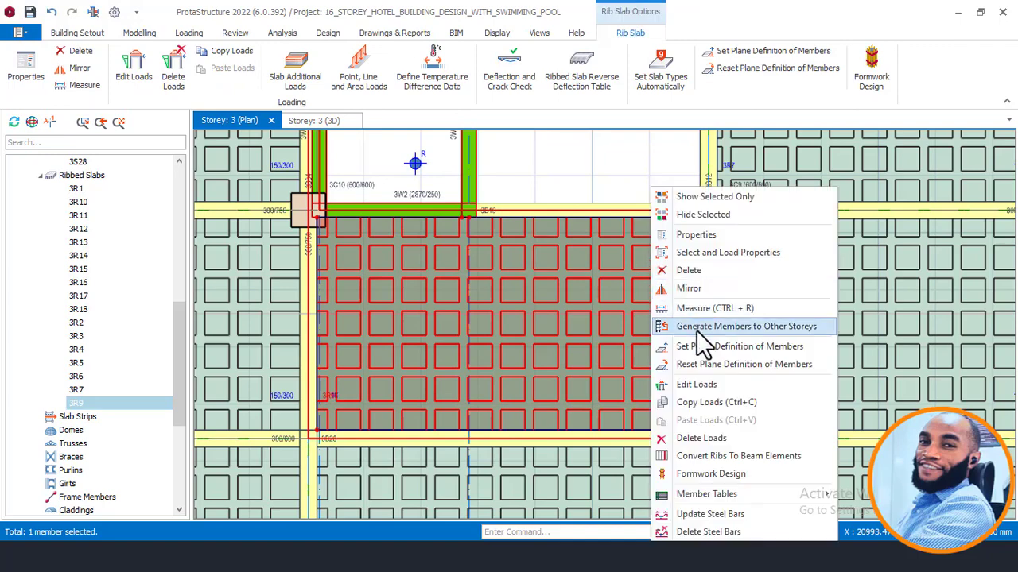
left_click(696, 272)
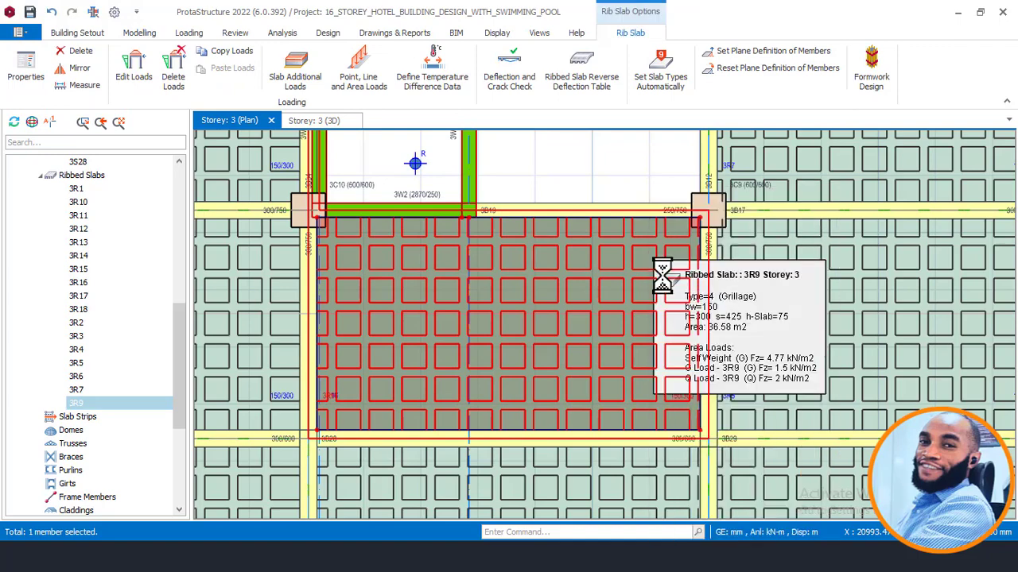
left_click(621, 262)
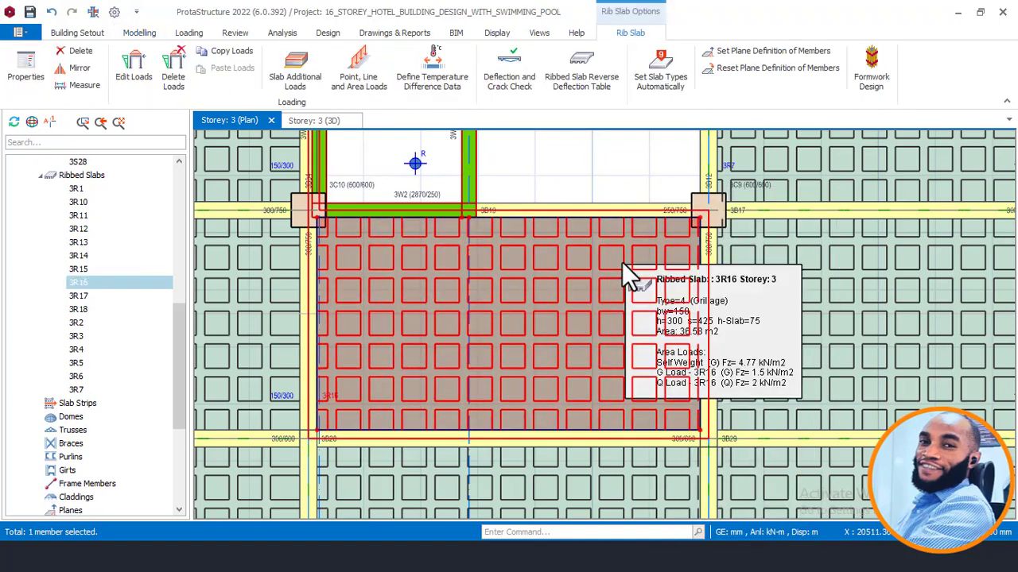
right_click(622, 262)
left_click(662, 267)
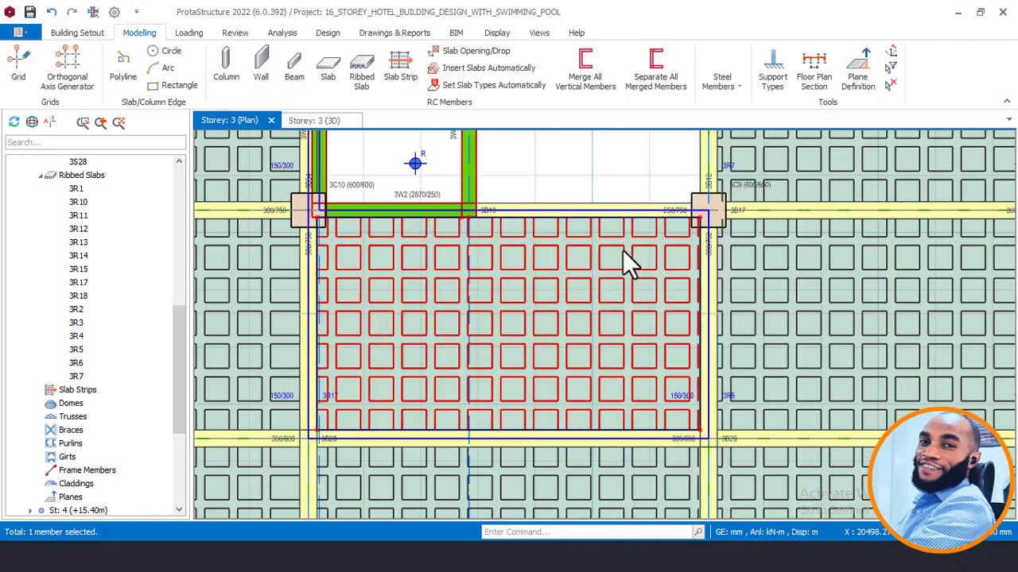
left_click(622, 250)
right_click(622, 249)
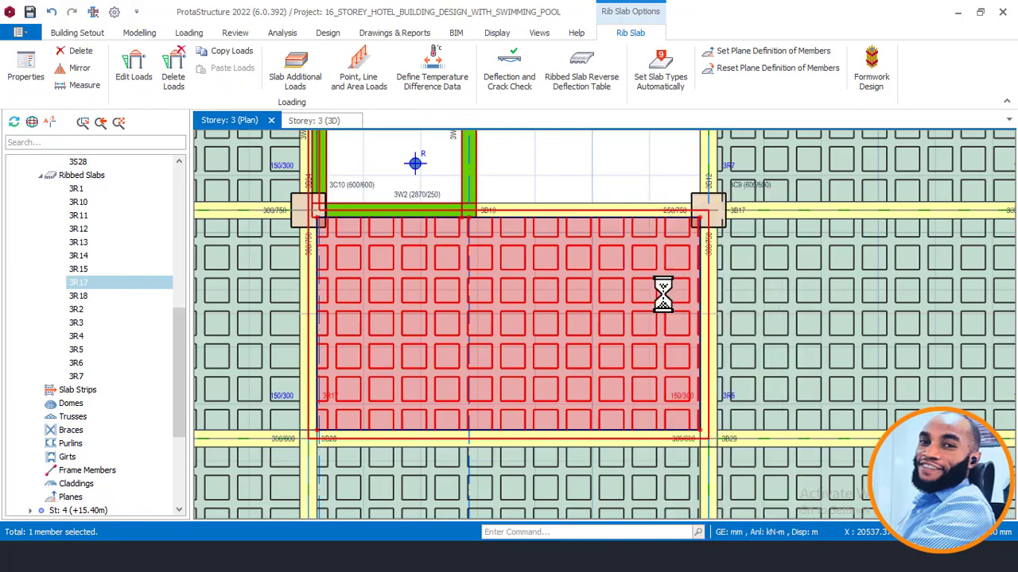
left_click(672, 272)
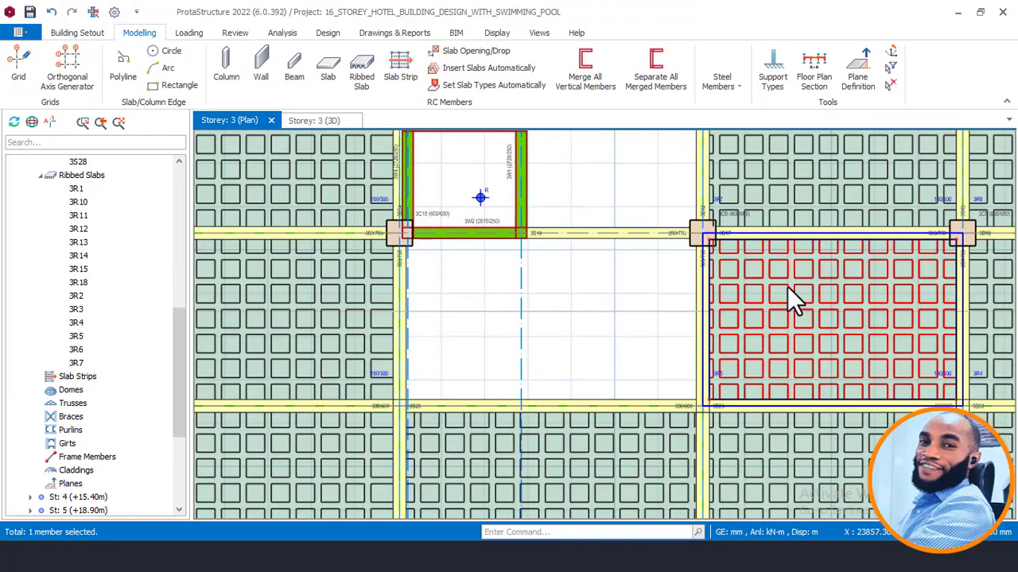
Reuse the neighbouring grillage slab's properties from the A4–A5 bay to insert one ribbed slab by Beam Region in the cleared central bay
left_click(788, 286)
right_click(787, 286)
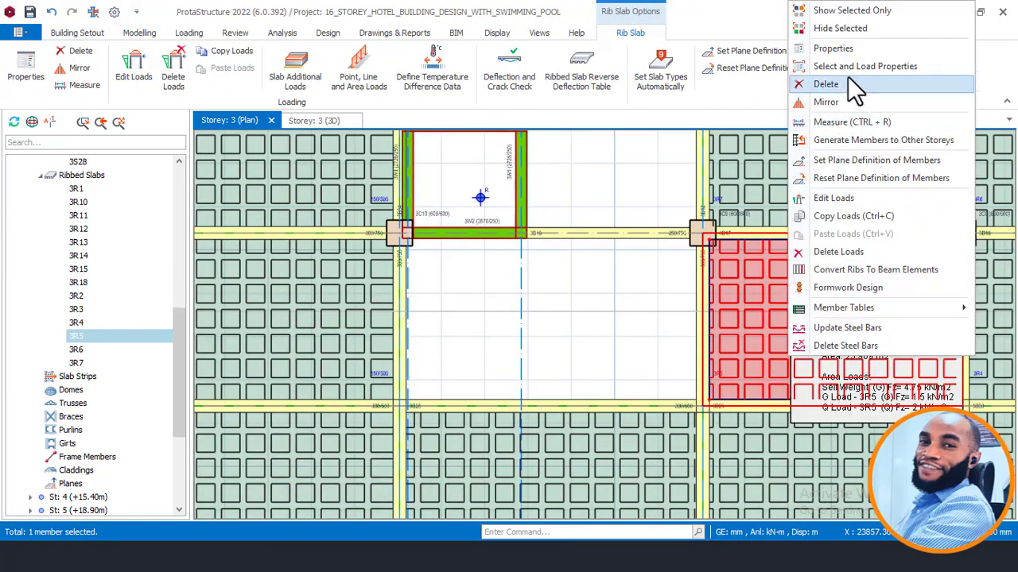
left_click(869, 51)
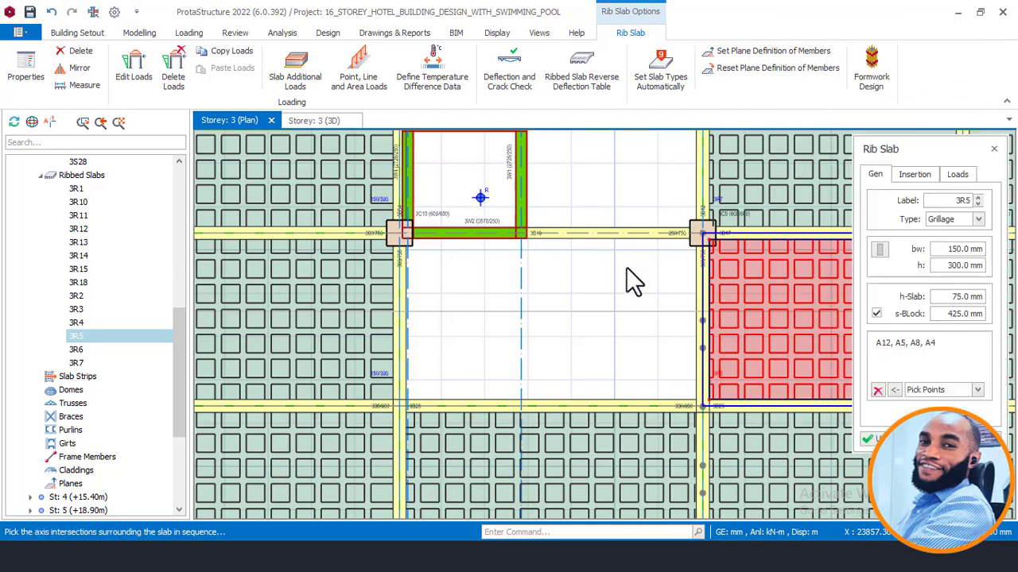
left_click(555, 312)
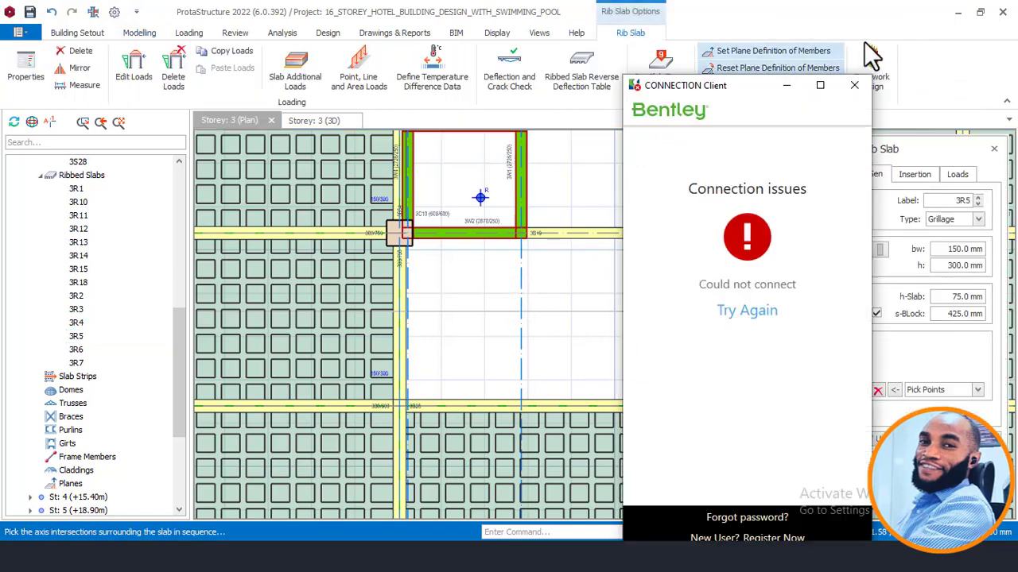
left_click(906, 20)
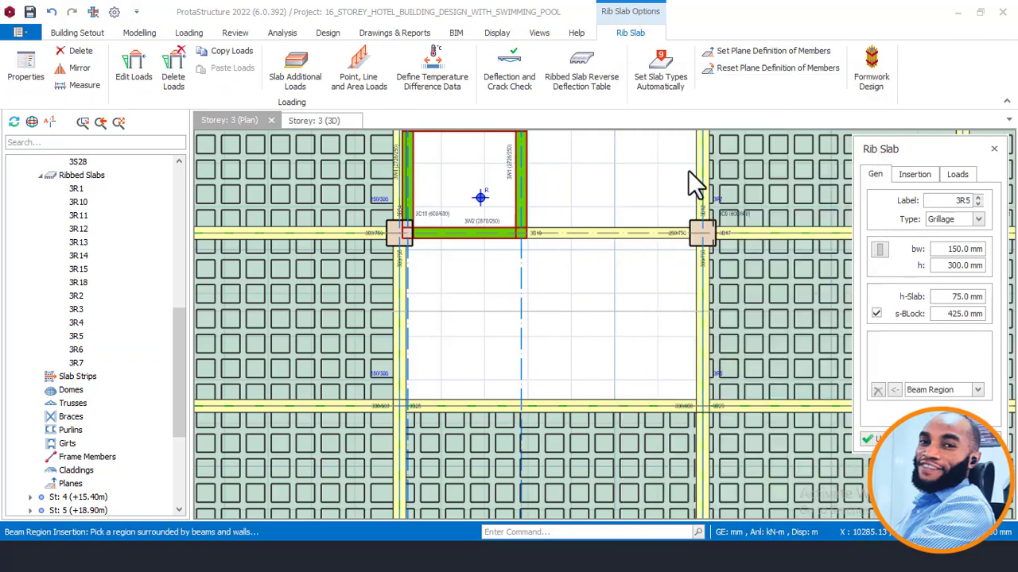
left_click(560, 289)
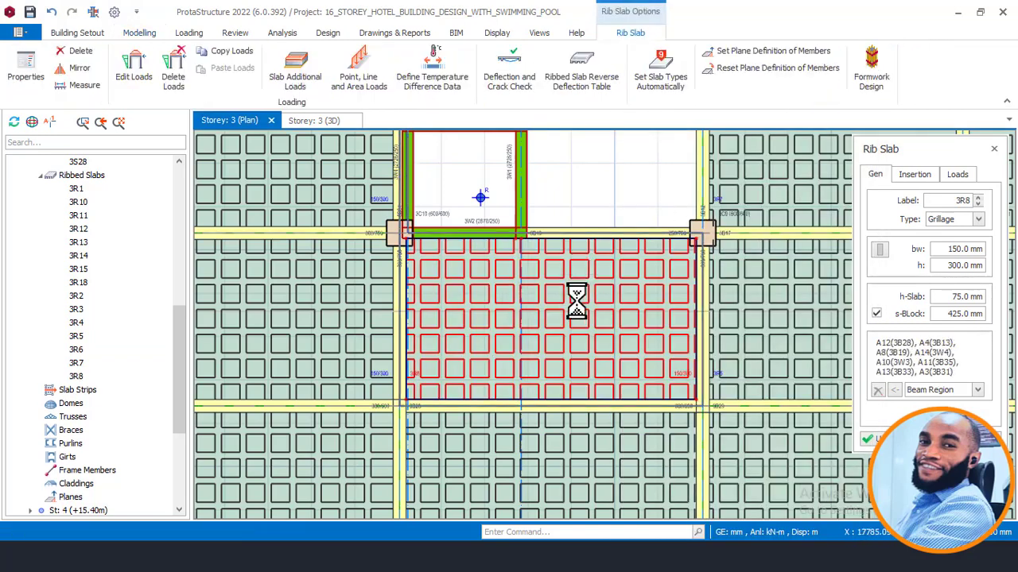
Examine storey 3's ribbed slabs in plan and in the 3D view, comparing them with the solid slabs on the adjacent storeys
scroll(570, 350, "down", 3)
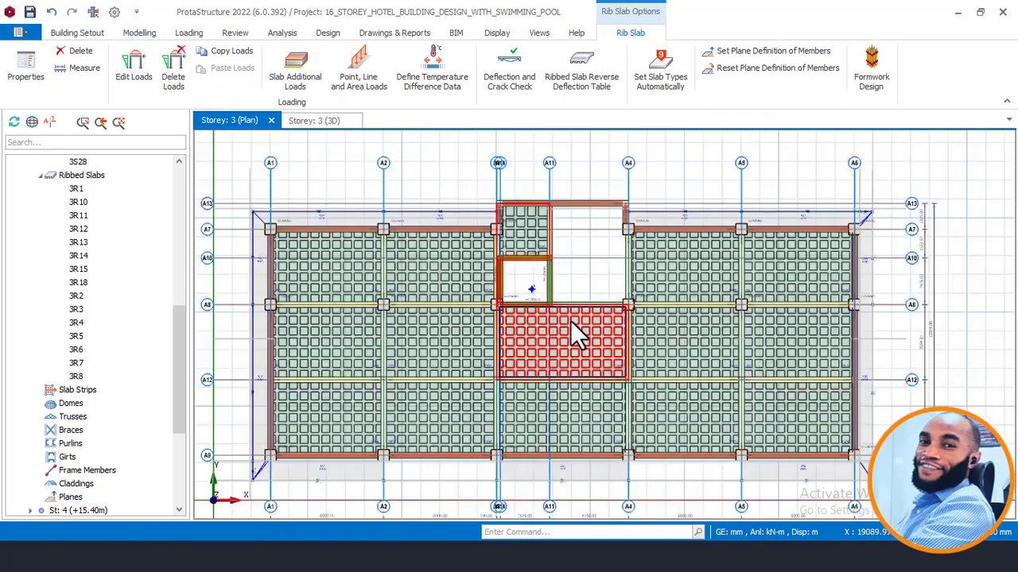
scroll(652, 327, "up", 3)
middle_click_drag(597, 310, 680, 291)
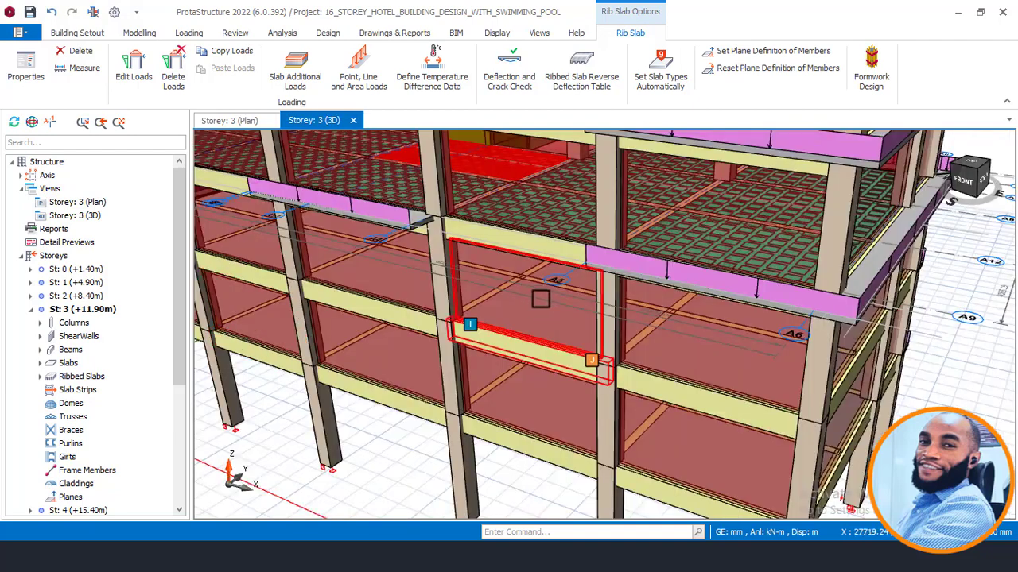
key("Escape")
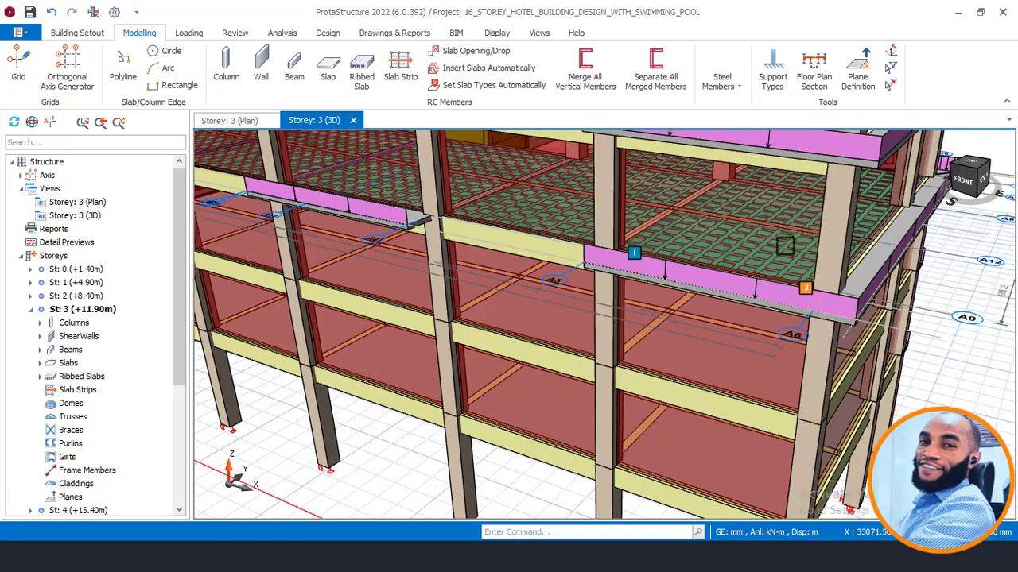
mouse_move(779, 241)
middle_mouse_down()
mouse_move(686, 291)
mouse_move(656, 279)
mouse_move(702, 252)
mouse_move(752, 331)
mouse_move(730, 364)
mouse_move(786, 341)
mouse_move(783, 314)
middle_mouse_up()
middle_click_drag(612, 291, 602, 345)
scroll(666, 320, "down", 2)
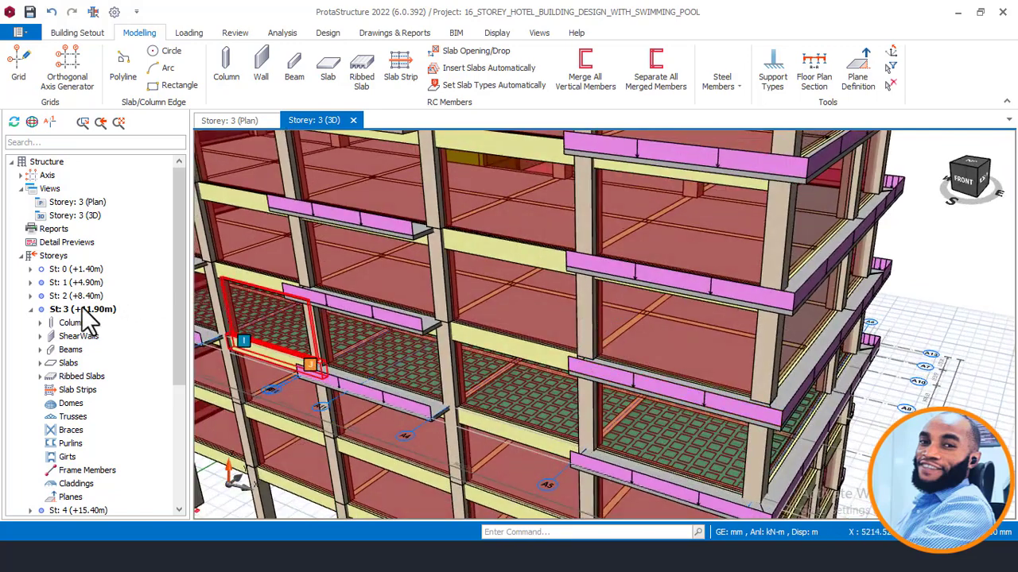
Open the plan view of storey 4 (+15.40m)
left_click(229, 120)
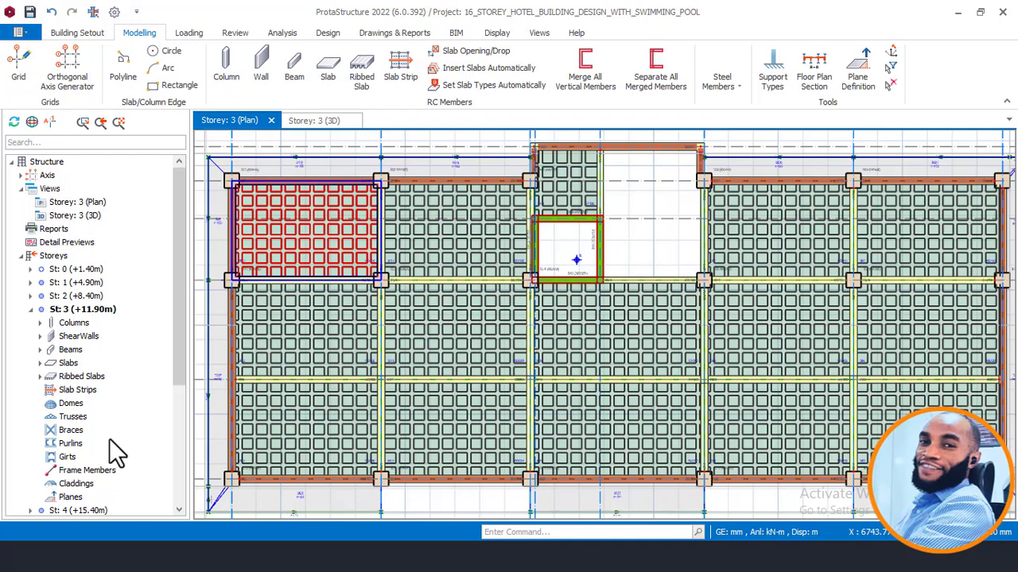
left_click_drag(176, 334, 93, 402)
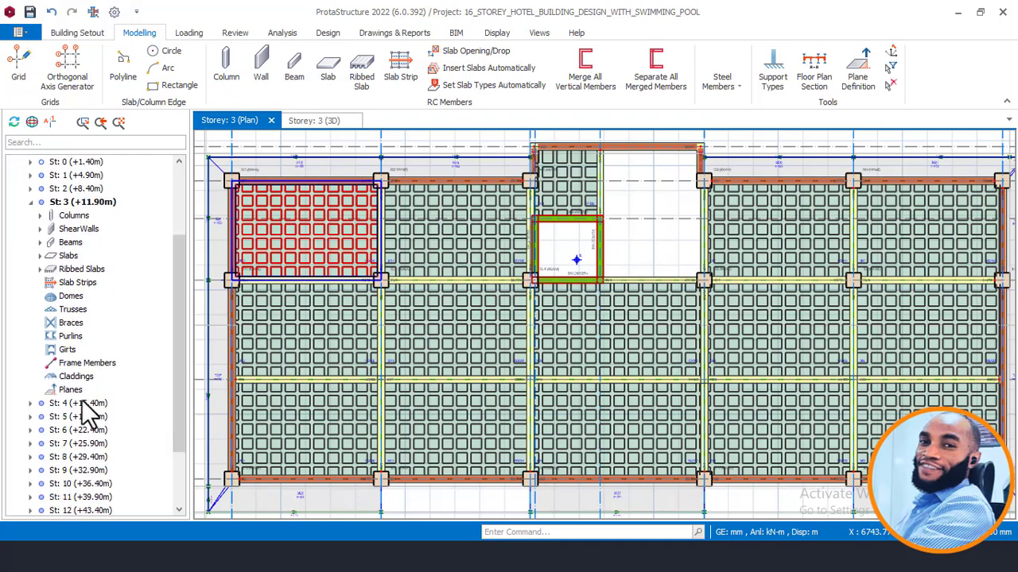
double_click(82, 404)
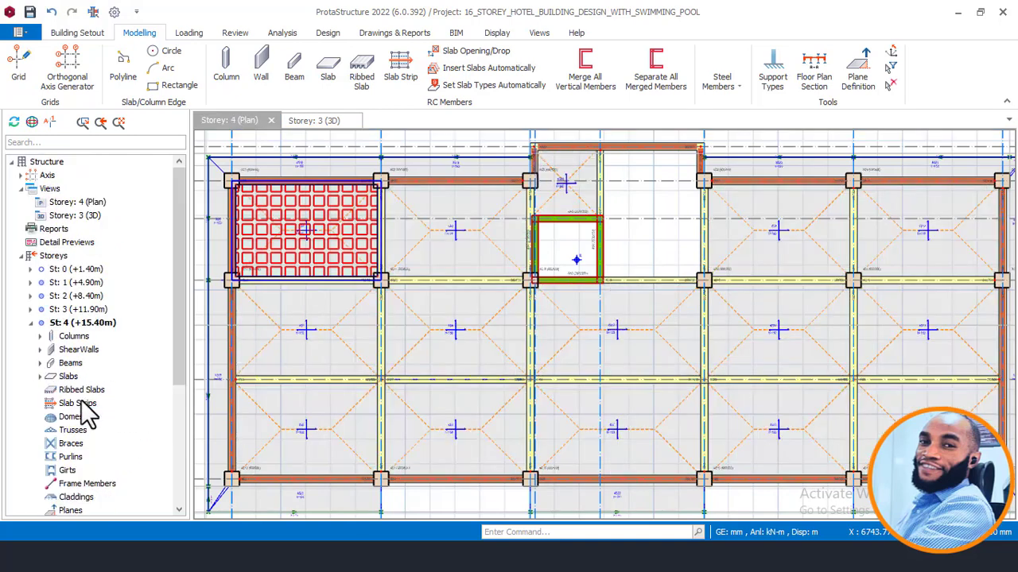
scroll(342, 231, "down", 3)
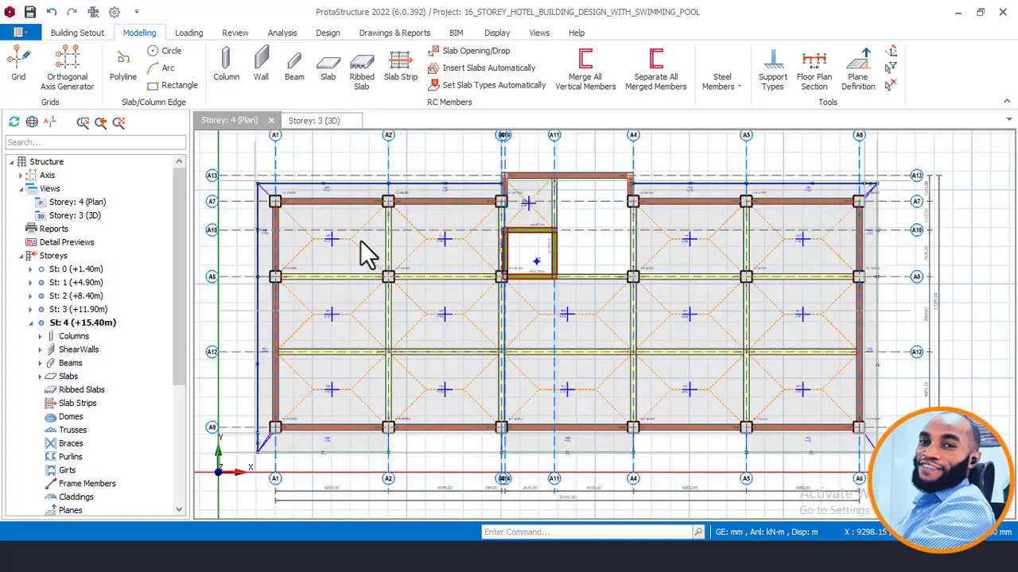
Delete storey 4's solid slabs in every bay between axes A1 and A6, including the small bay above the core, keeping the perimeter balcony slabs
left_click(360, 242)
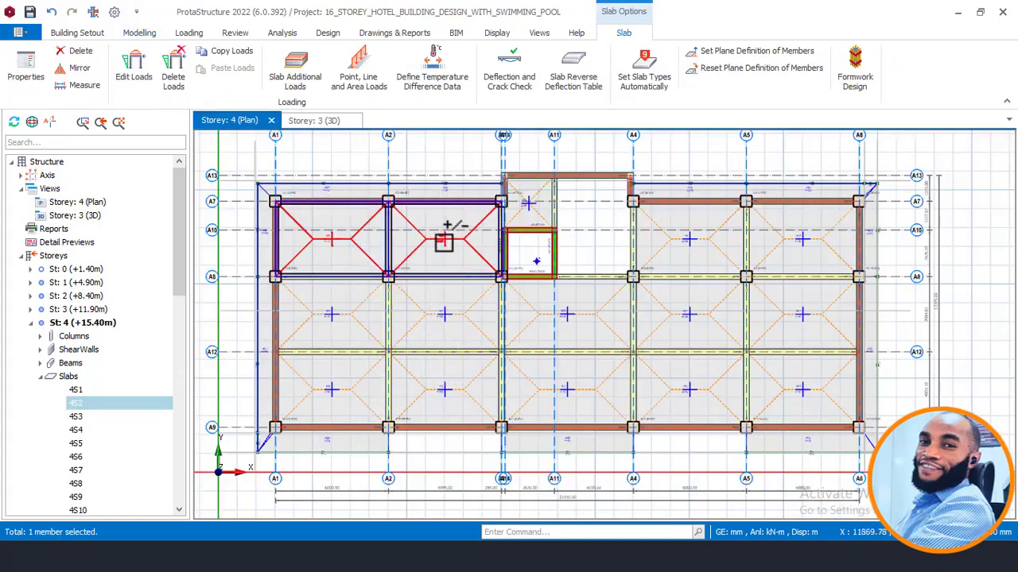
left_click(443, 239)
left_click(363, 297)
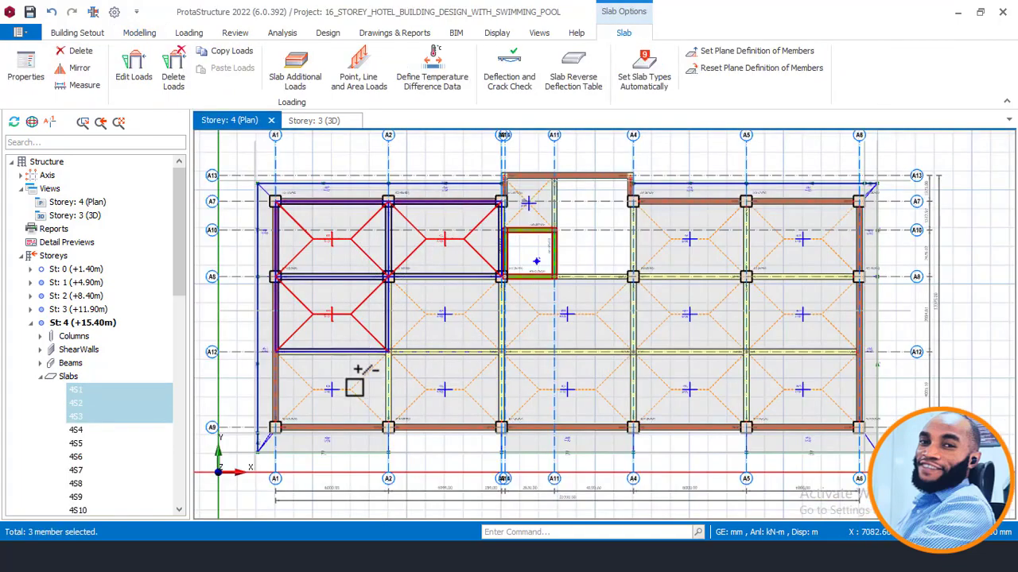
left_click(353, 387)
left_click(467, 371)
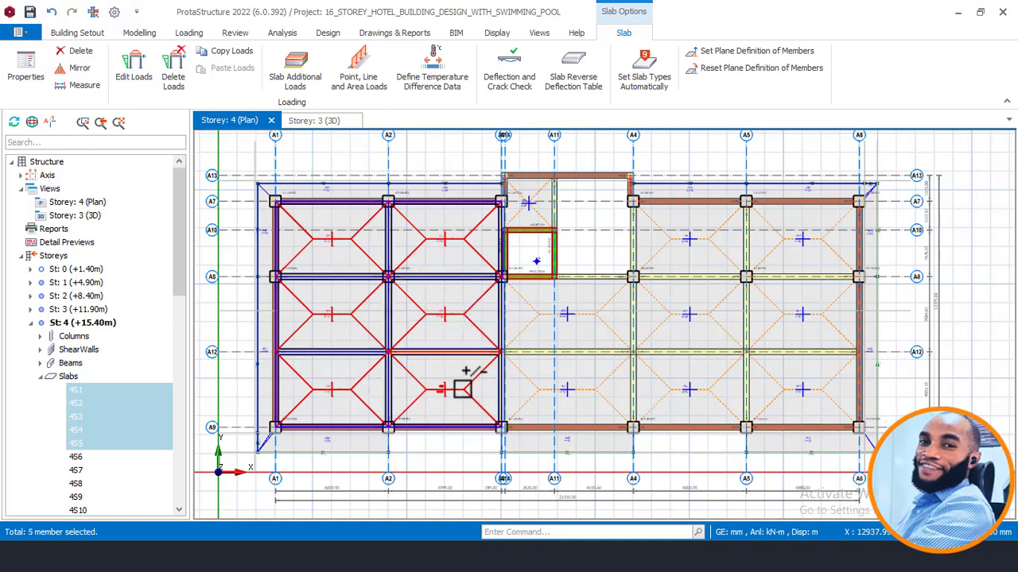
left_click(520, 373)
left_click(531, 317)
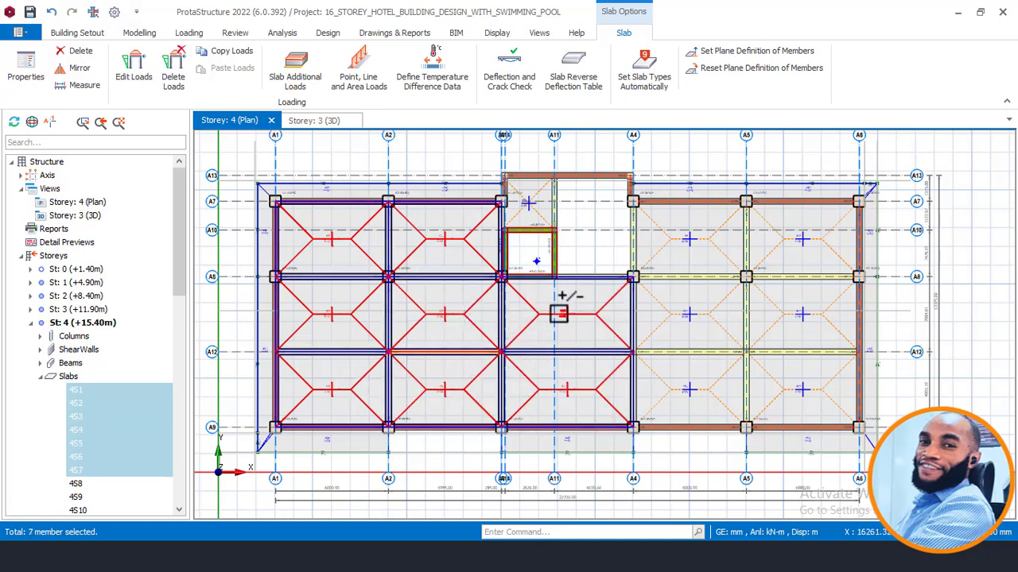
left_click(650, 294)
left_click(680, 235)
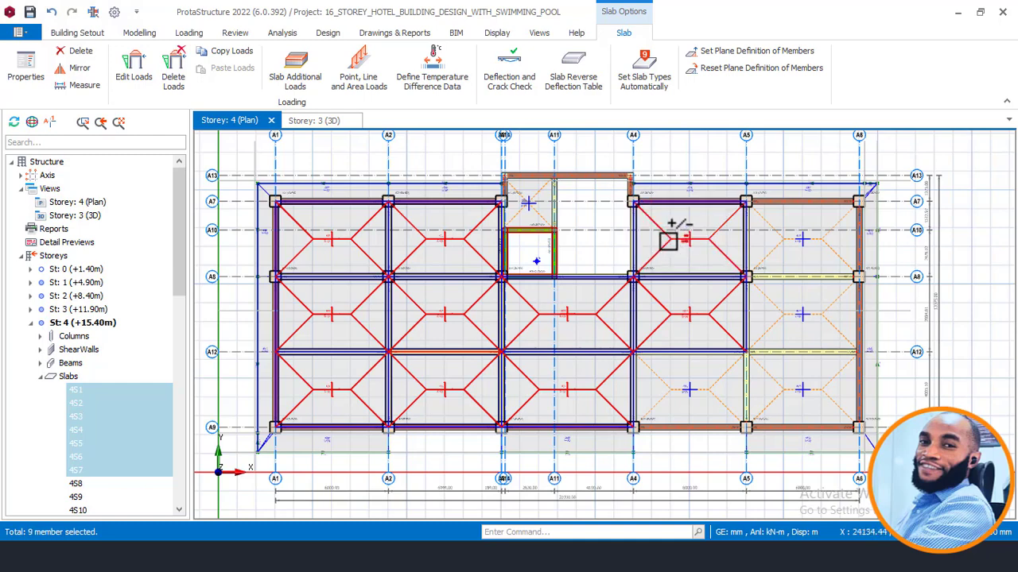
left_click(775, 232)
left_click(781, 285)
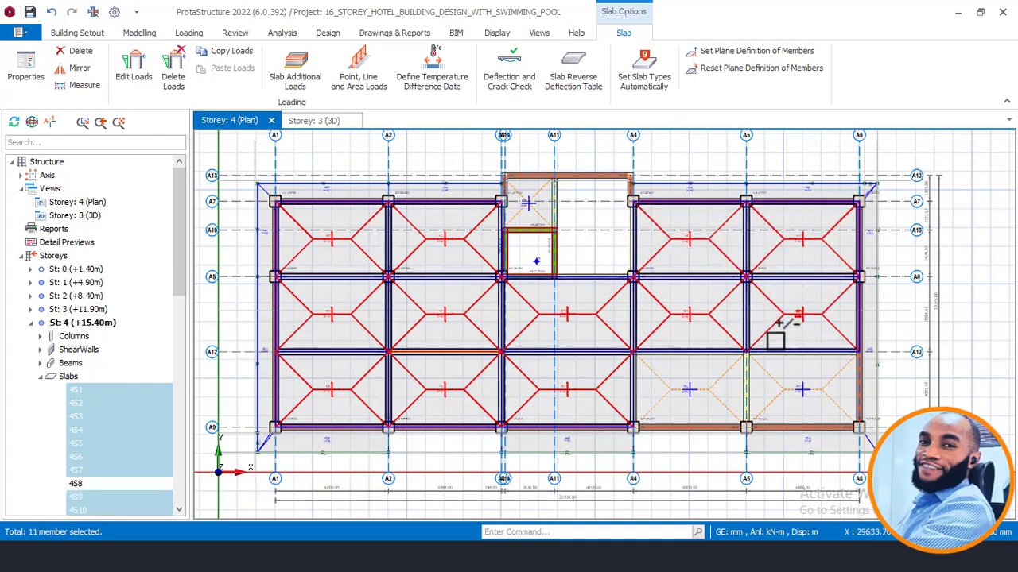
left_click(772, 370)
left_click(726, 374)
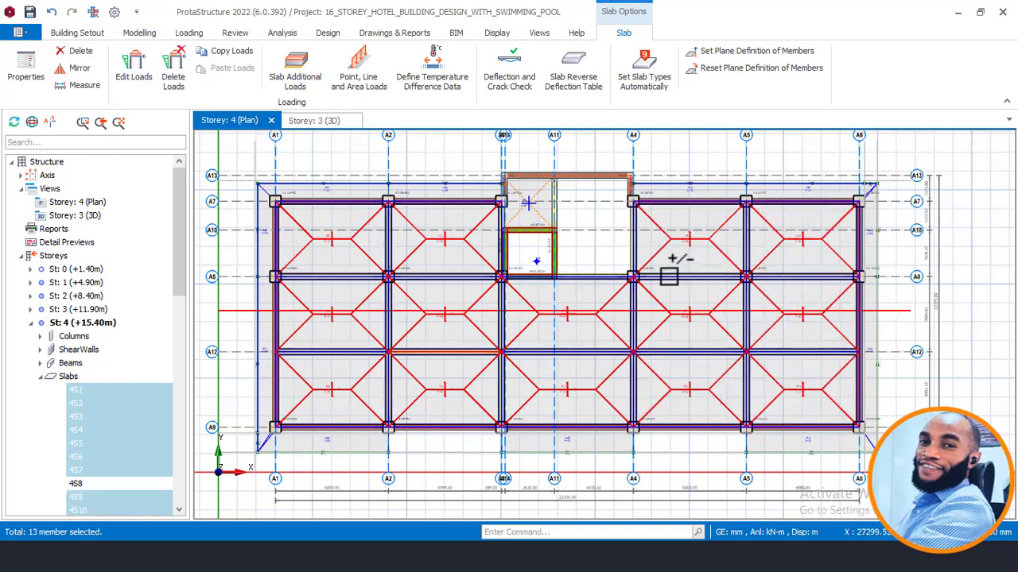
left_click(538, 195)
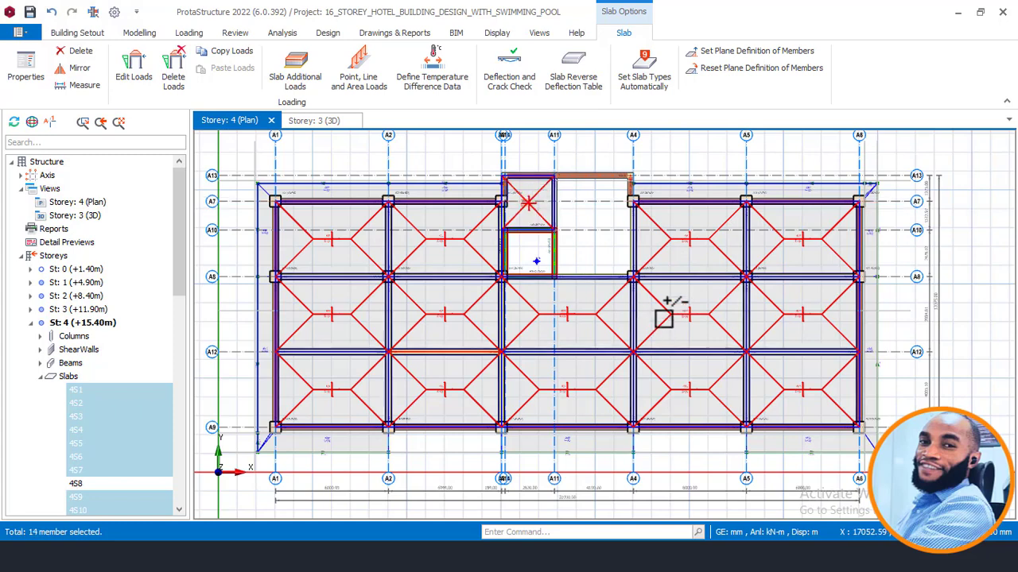
left_click(591, 229)
right_click(600, 248)
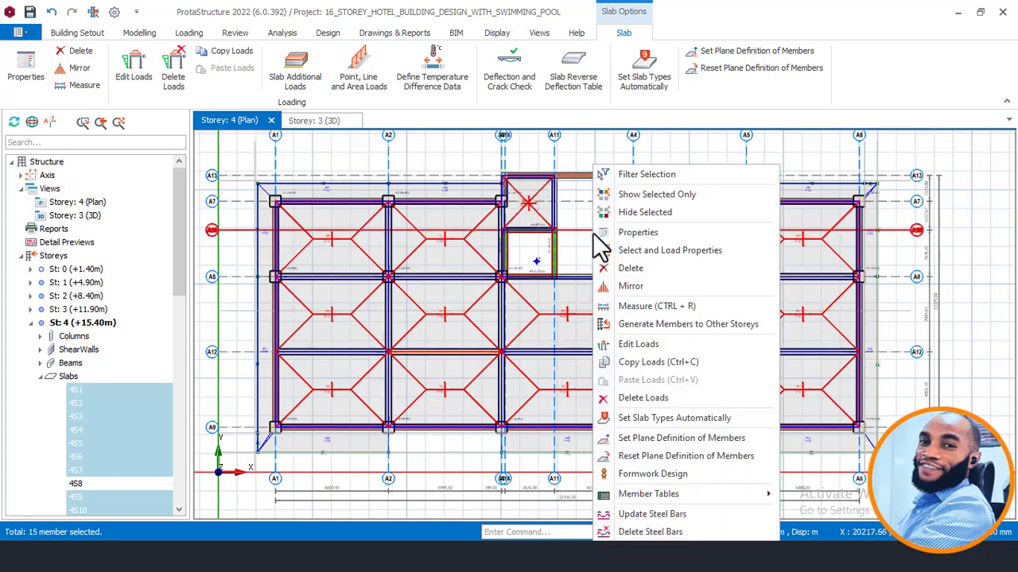
left_click(628, 272)
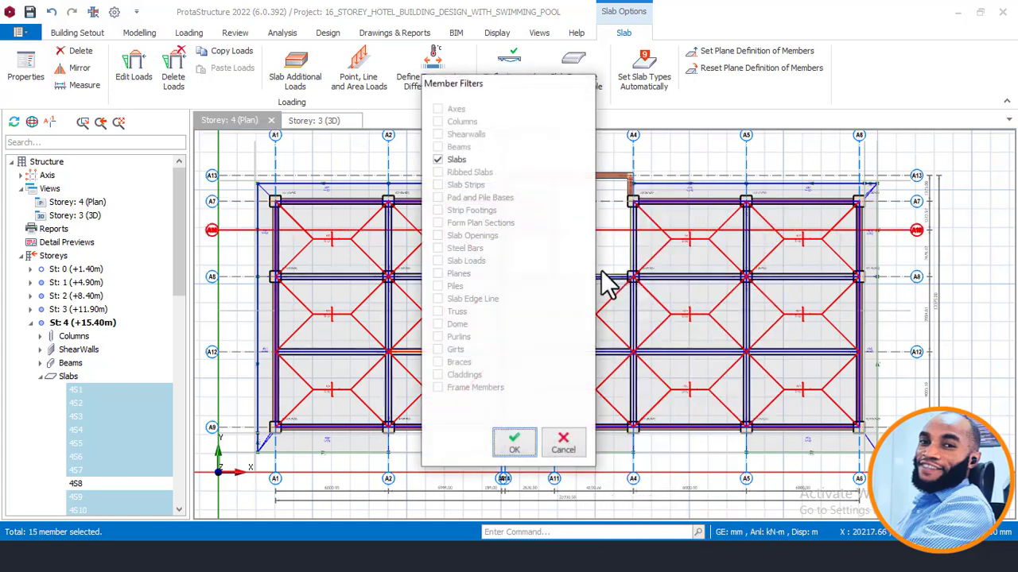
left_click(517, 437)
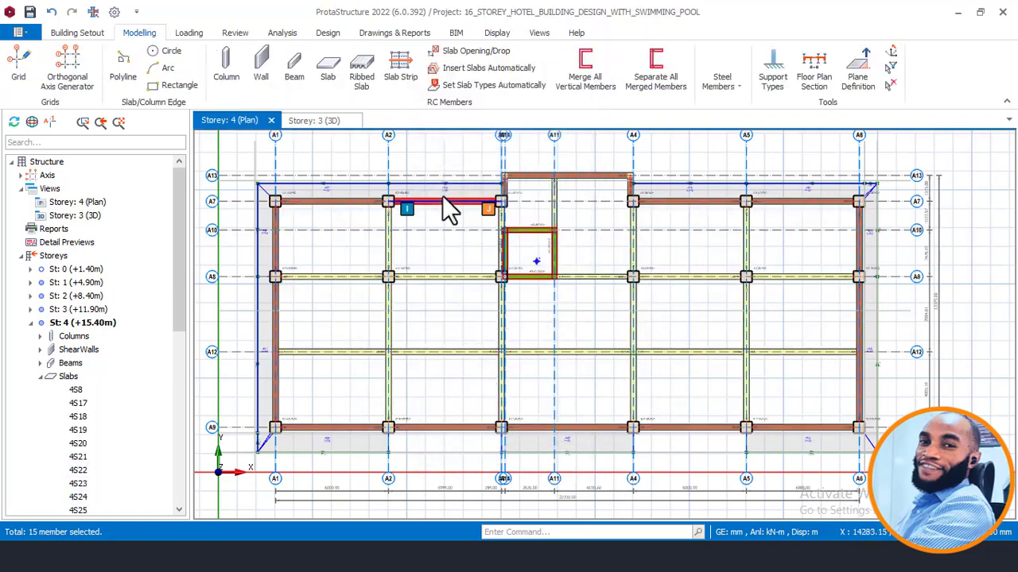
Start a Grillage ribbed slab with bw 150 mm, h 300 mm, h-Slab 75 mm and s-Block 425 mm
left_click(364, 70)
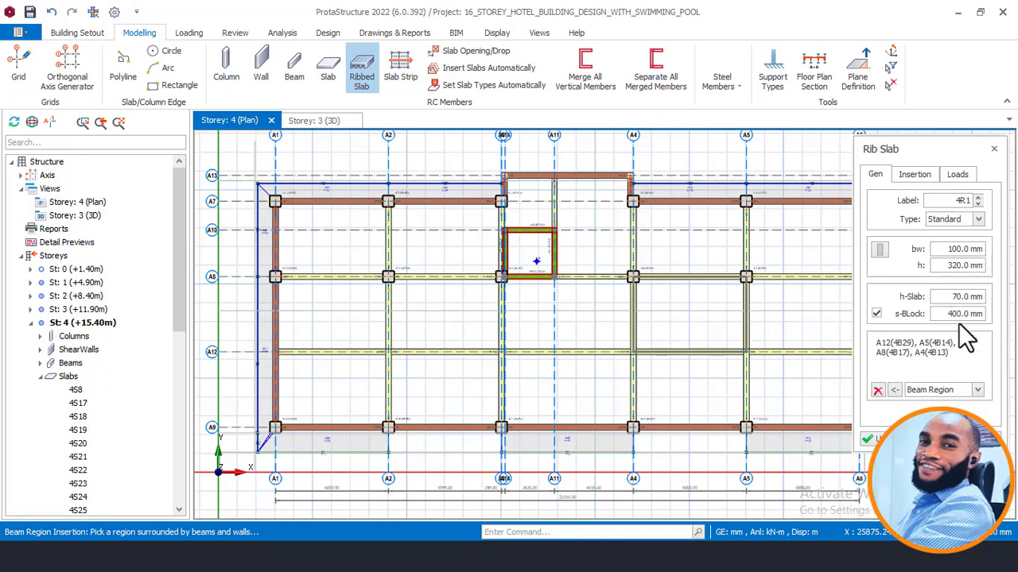
left_click(980, 221)
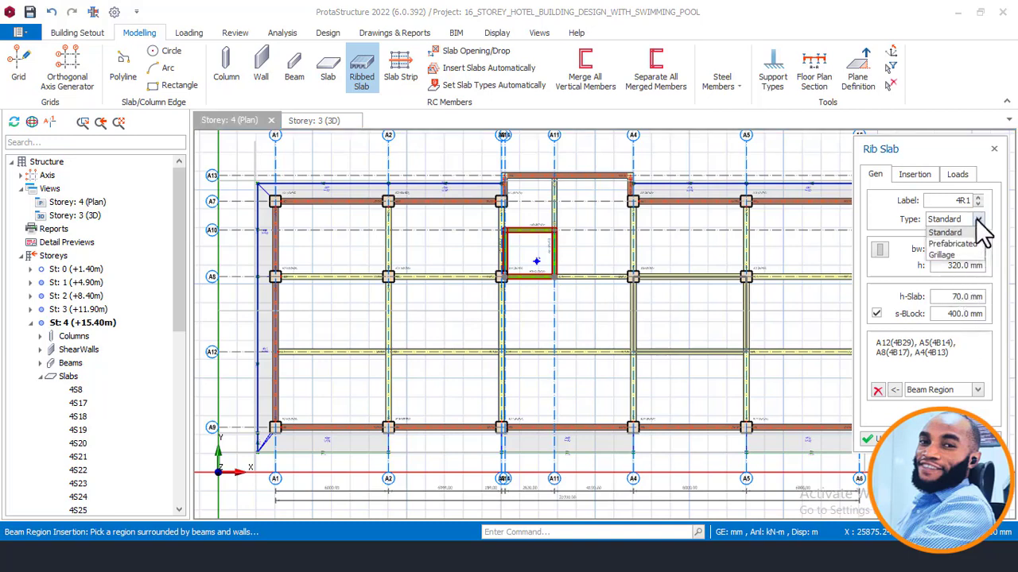
left_click(948, 255)
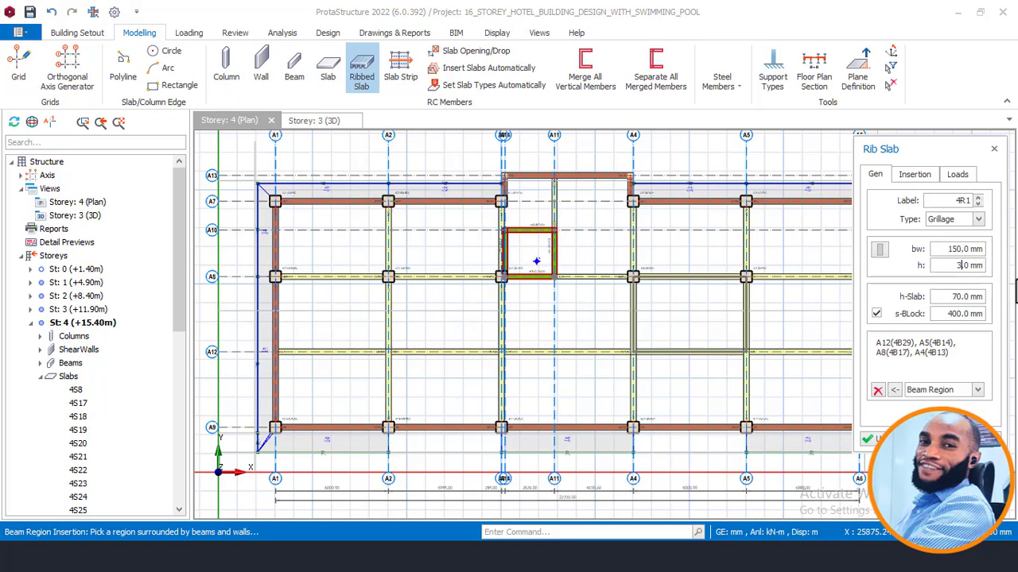
type("00")
left_click_drag(954, 296, 1008, 305)
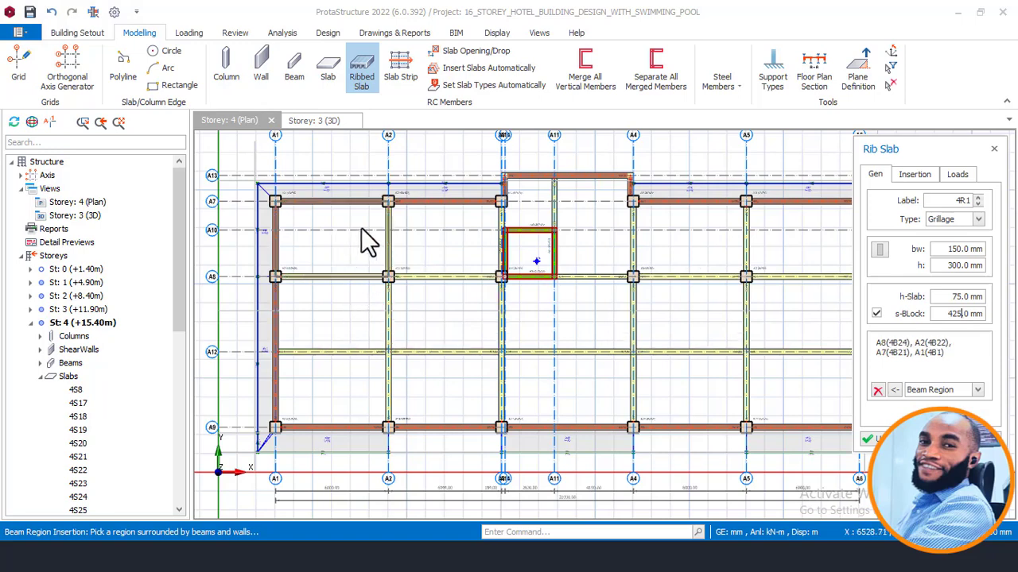
scroll(279, 255, "down", 2)
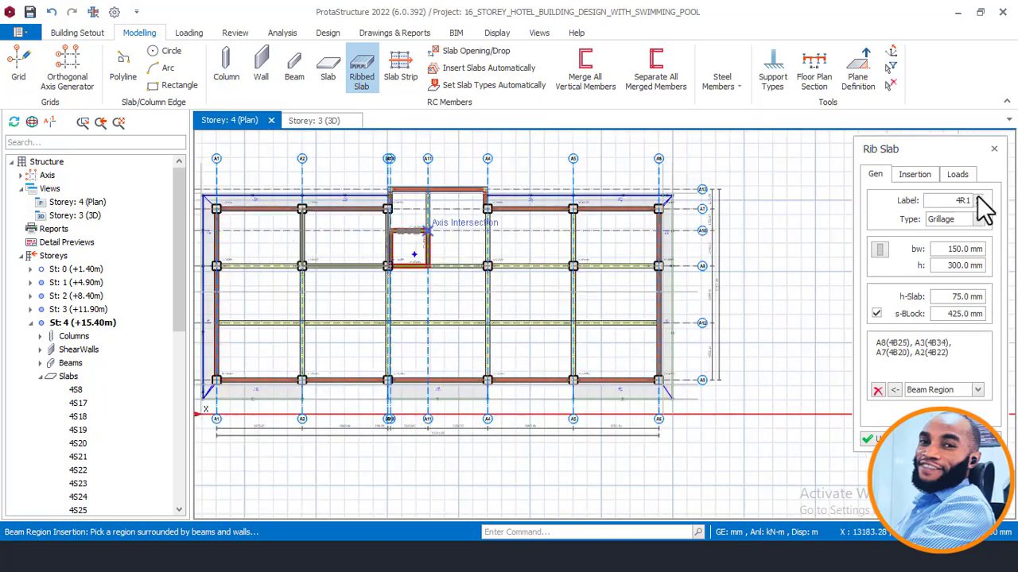
Set the ribbed slab's dead load to 1.5 kN/m2 and its imposed load to 2.00, Bedrooms in Hotels And Motels
left_click(957, 176)
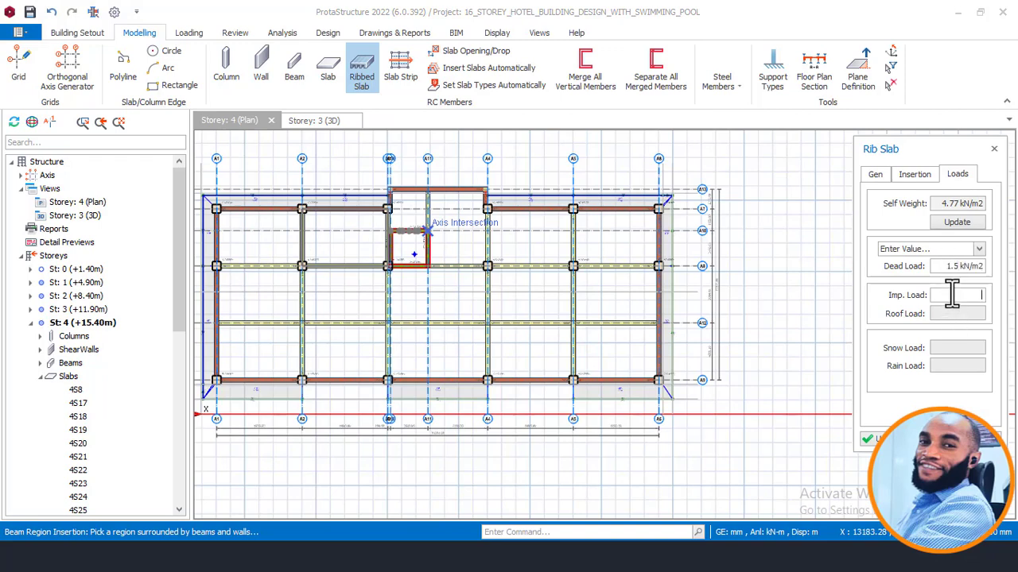
double_click(948, 293)
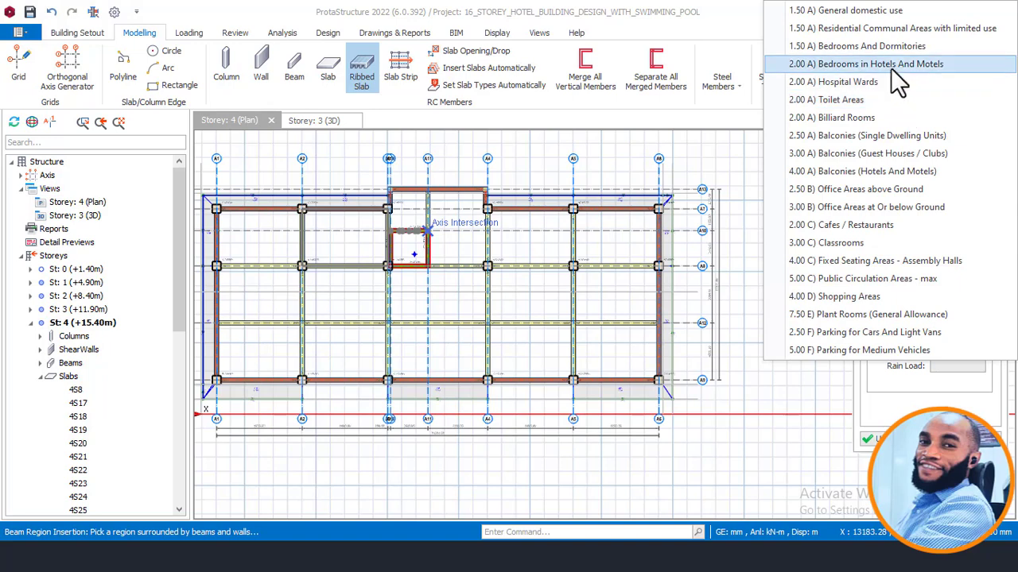
left_click(890, 67)
Insert grillage slabs by Beam Region in all A1–A3 bays, both central bays below the core, and the A12–A9 bays from A4 to A6
scroll(797, 377, "down", 2)
scroll(465, 294, "up", 2)
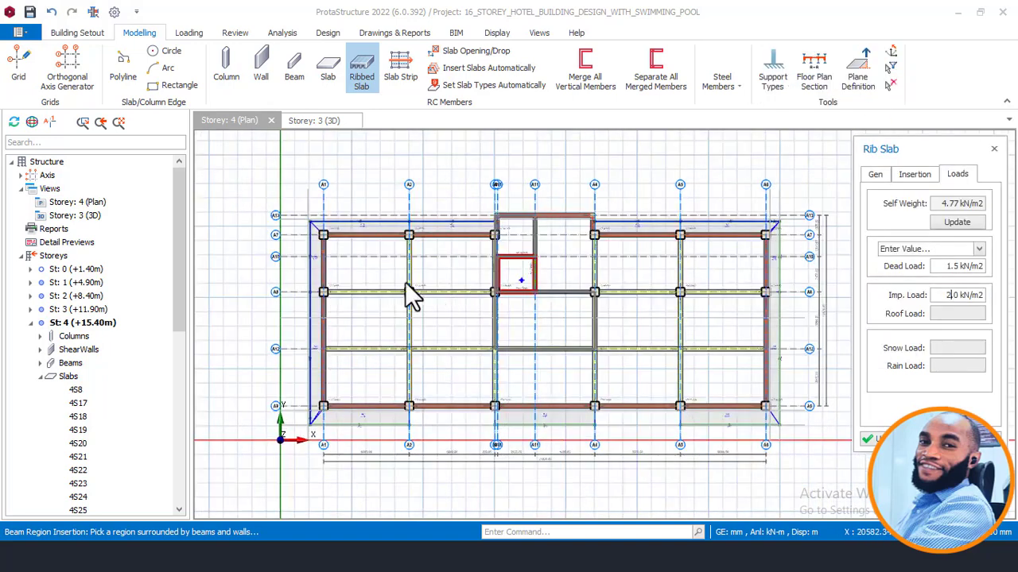
left_click(379, 269)
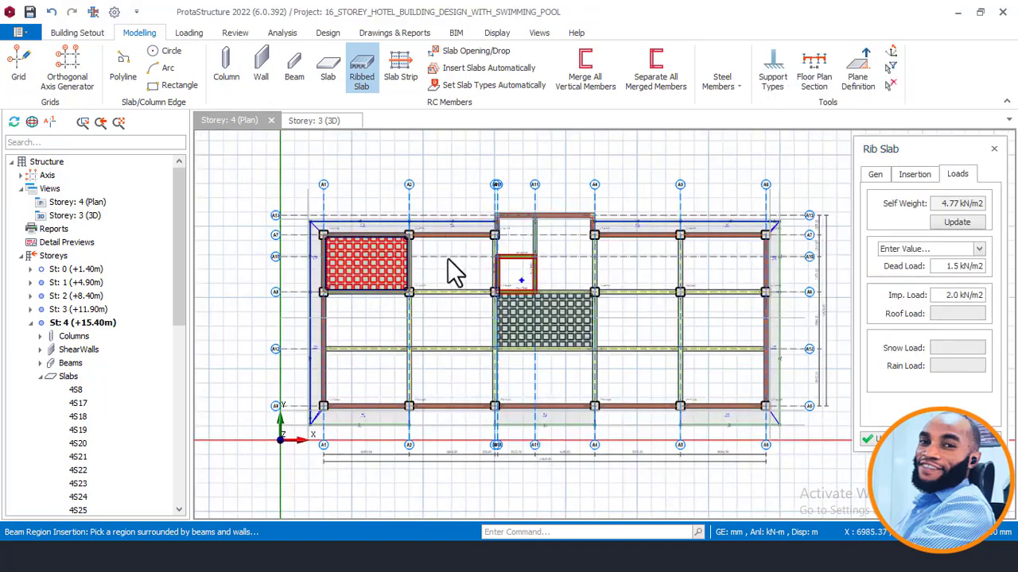
left_click(441, 322)
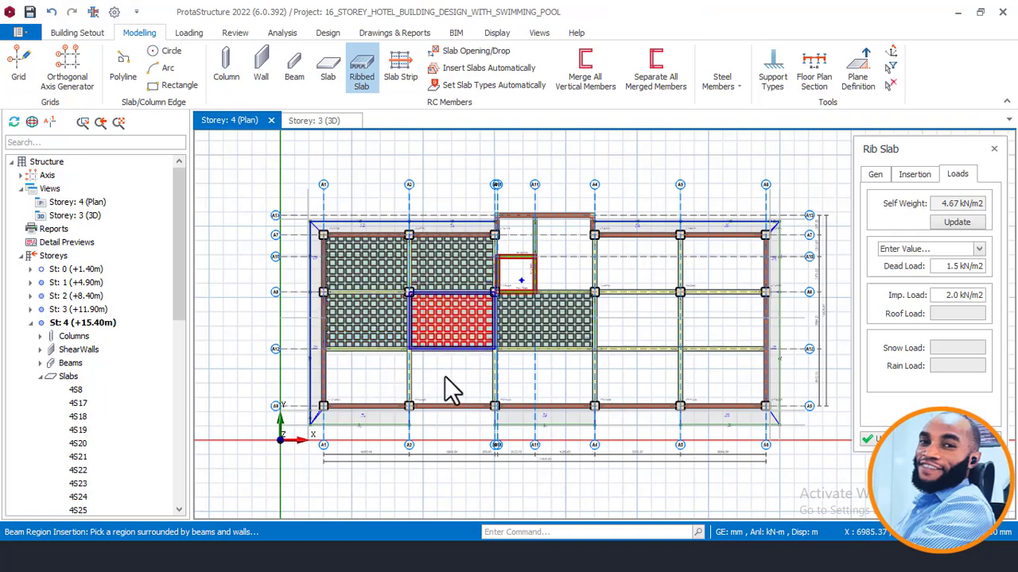
scroll(443, 373, "up", 1)
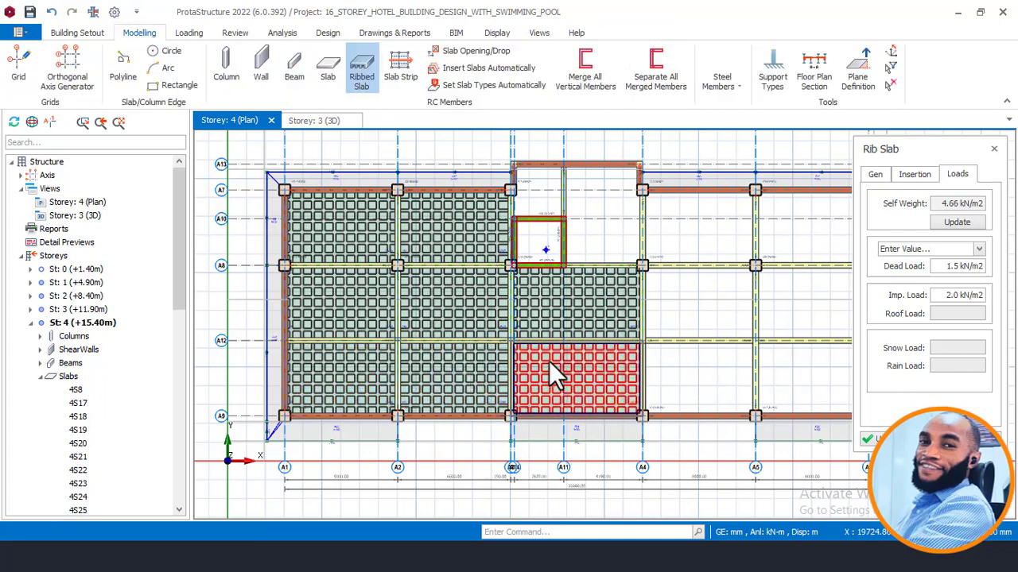
left_click(697, 359)
left_click(766, 343)
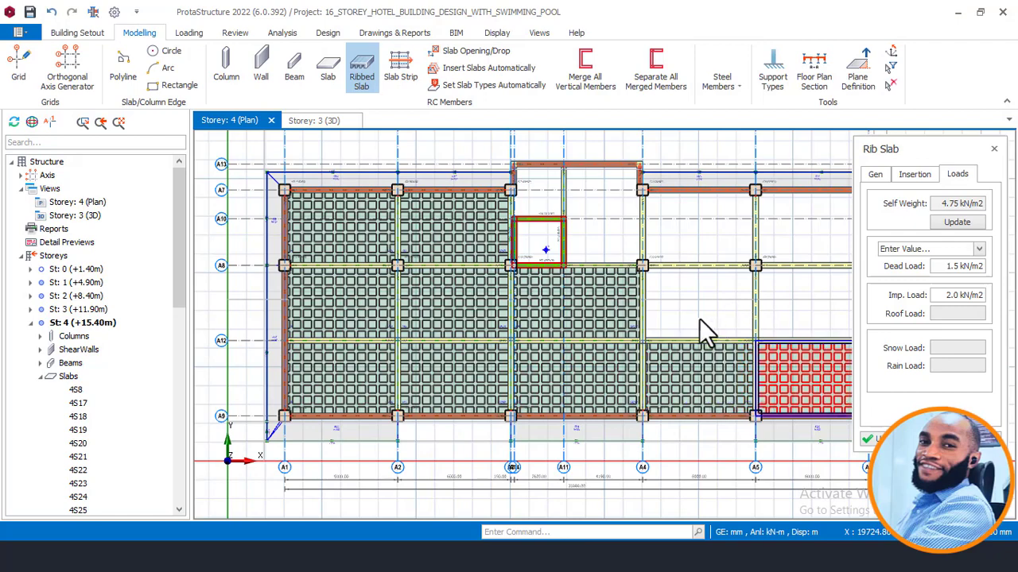
Insert grillage ribbed slabs in the four remaining bays between axes A4 and A6, from A12 up to A7
scroll(698, 319, "down", 2)
key("Escape")
scroll(749, 324, "up", 1)
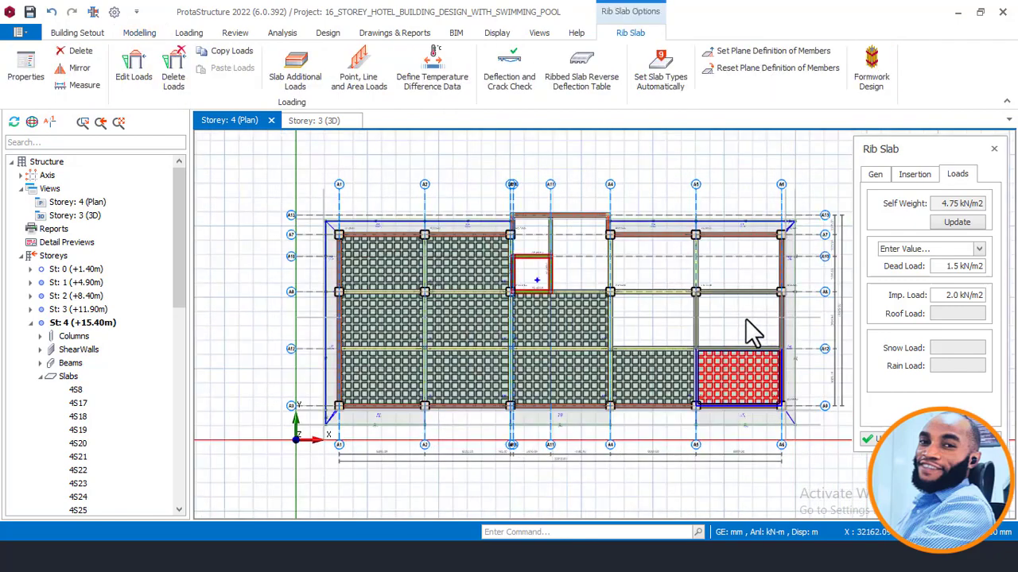
left_click(660, 313)
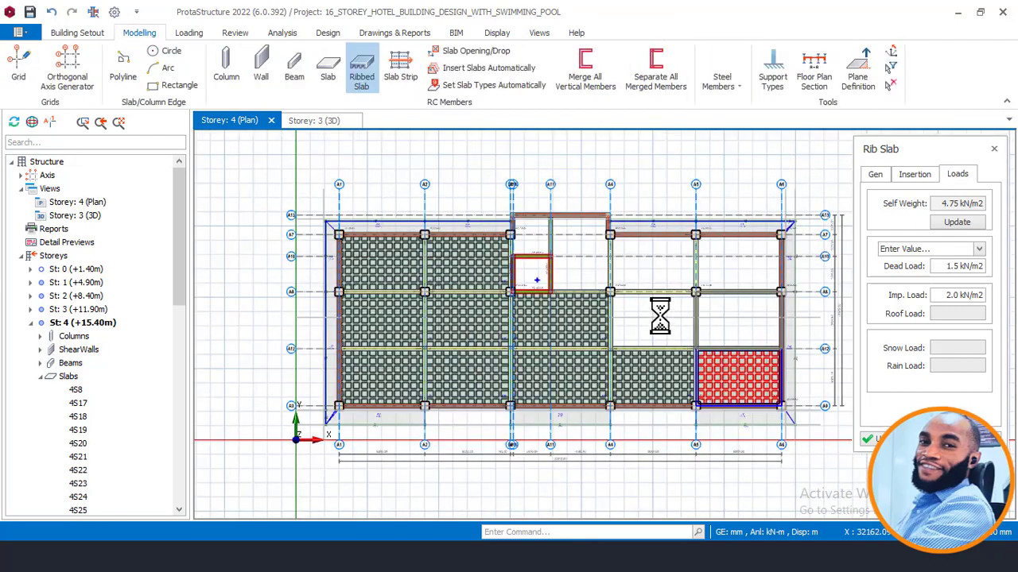
left_click(659, 263)
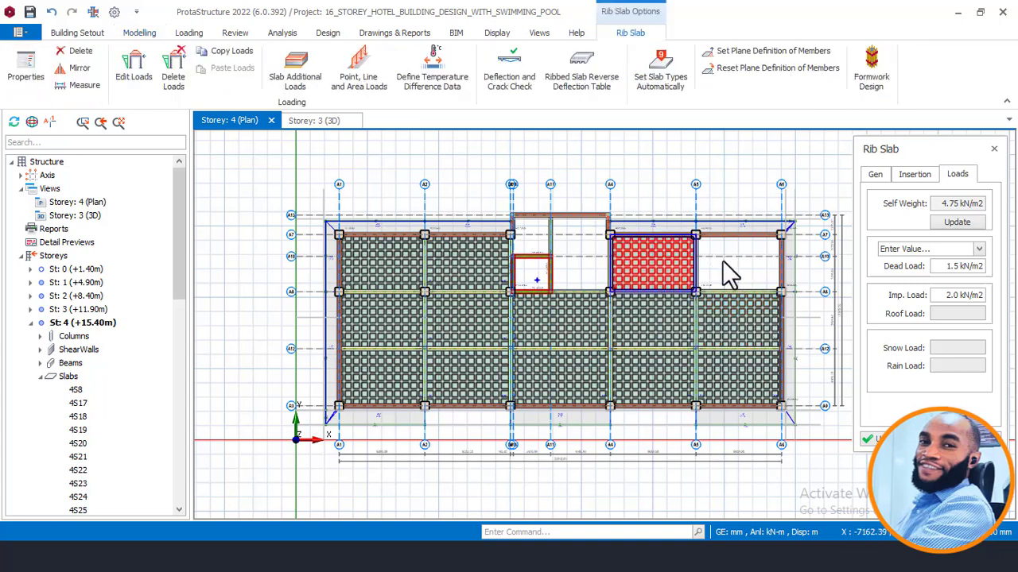
left_click(729, 261)
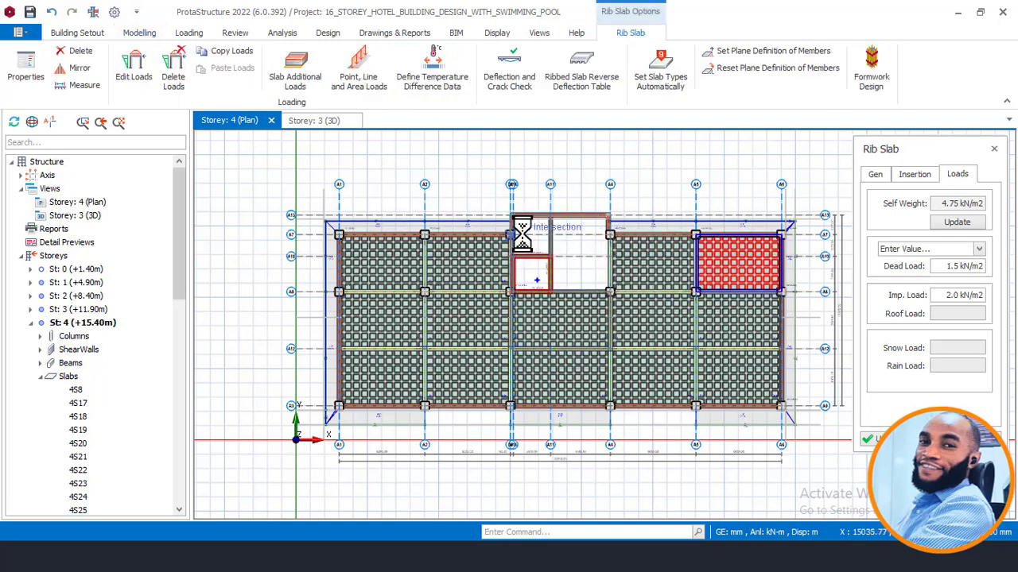
Insert a grillage ribbed slab in the small bay above the core using Pick Points at the intersections of axes A14, A10, A11 and A13
scroll(525, 230, "up", 1)
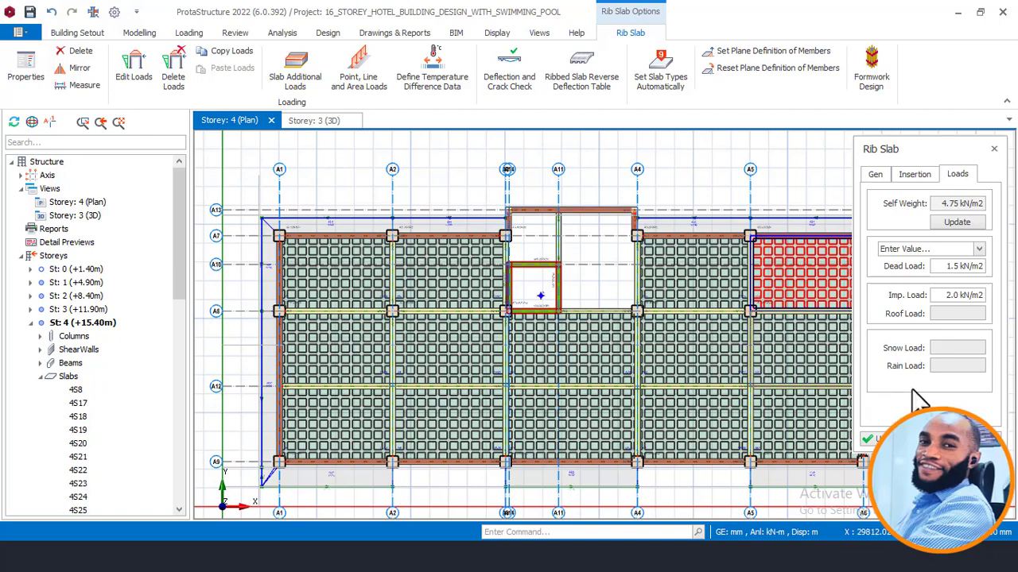
scroll(517, 225, "up", 4)
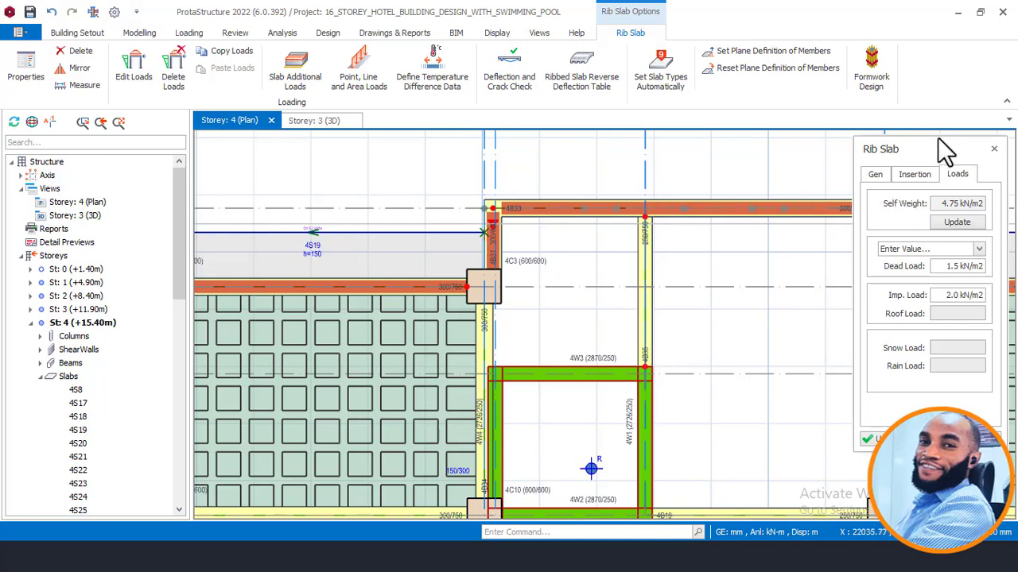
left_click(878, 174)
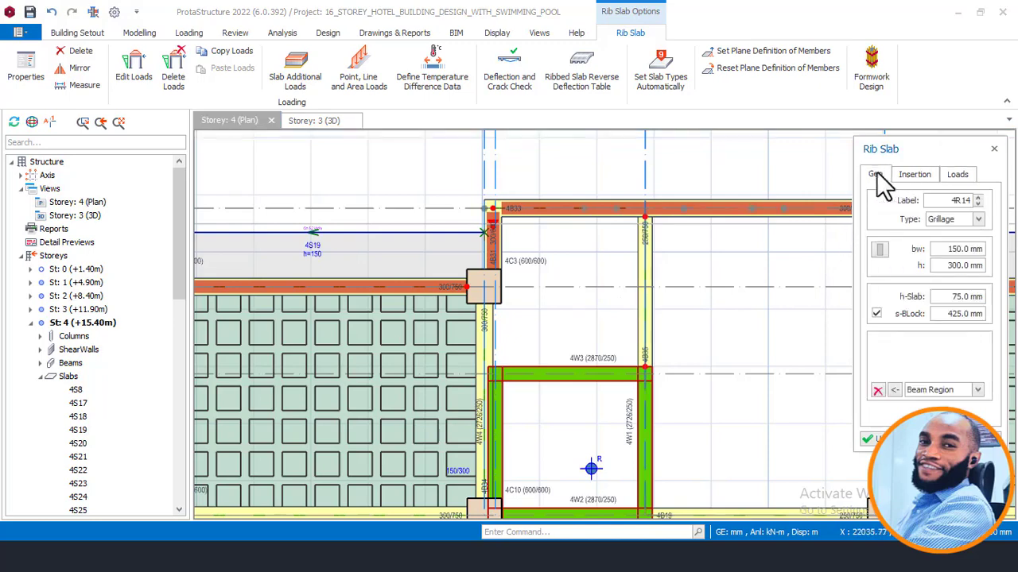
left_click(977, 389)
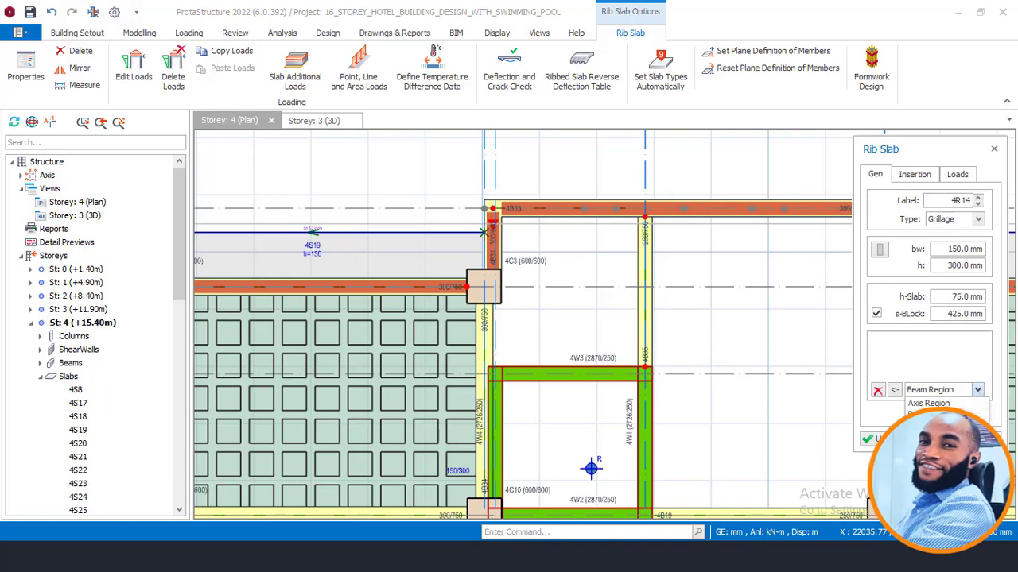
left_click(928, 415)
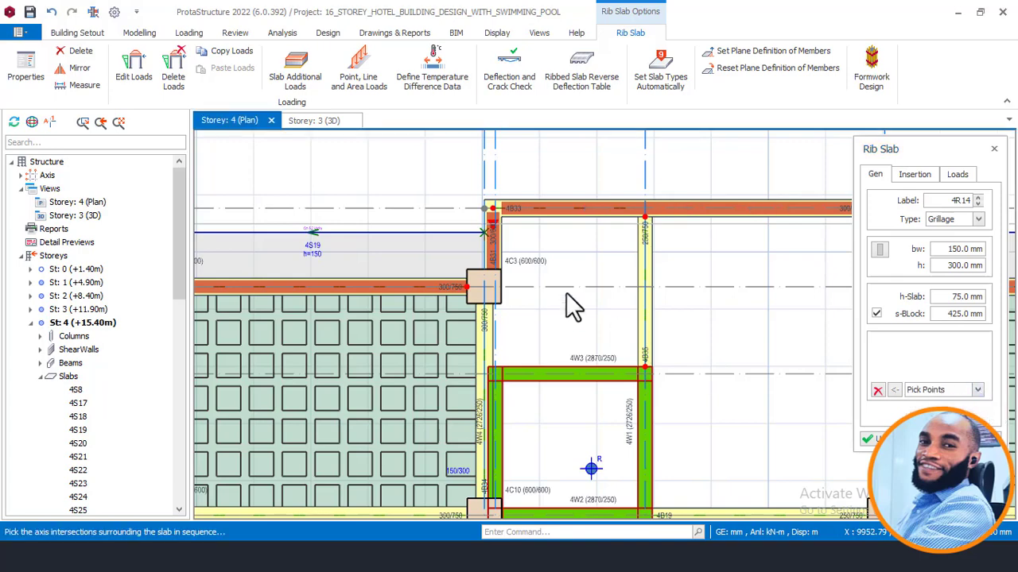
scroll(499, 205, "up", 4)
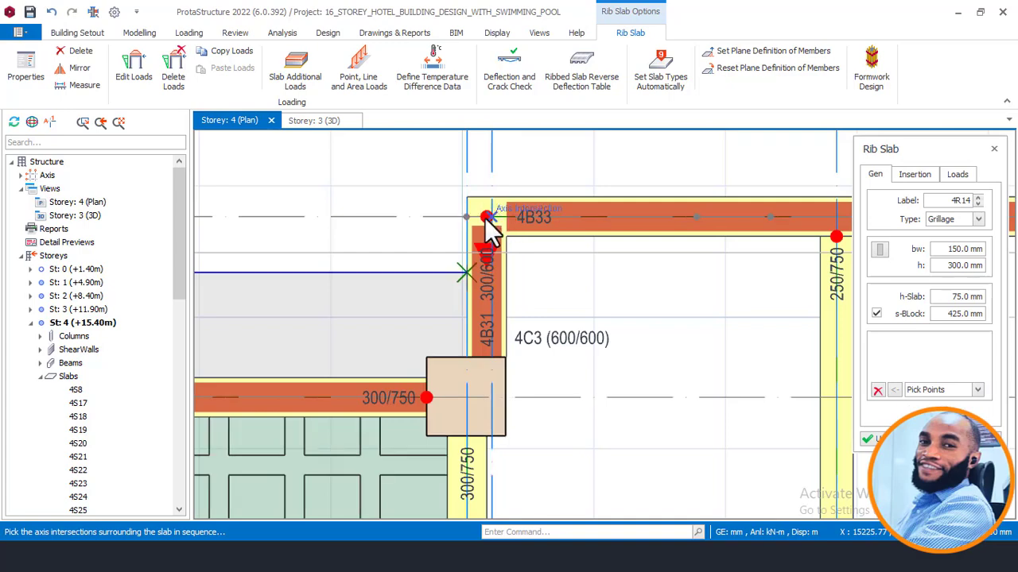
left_click(487, 218)
scroll(489, 191, "down", 3)
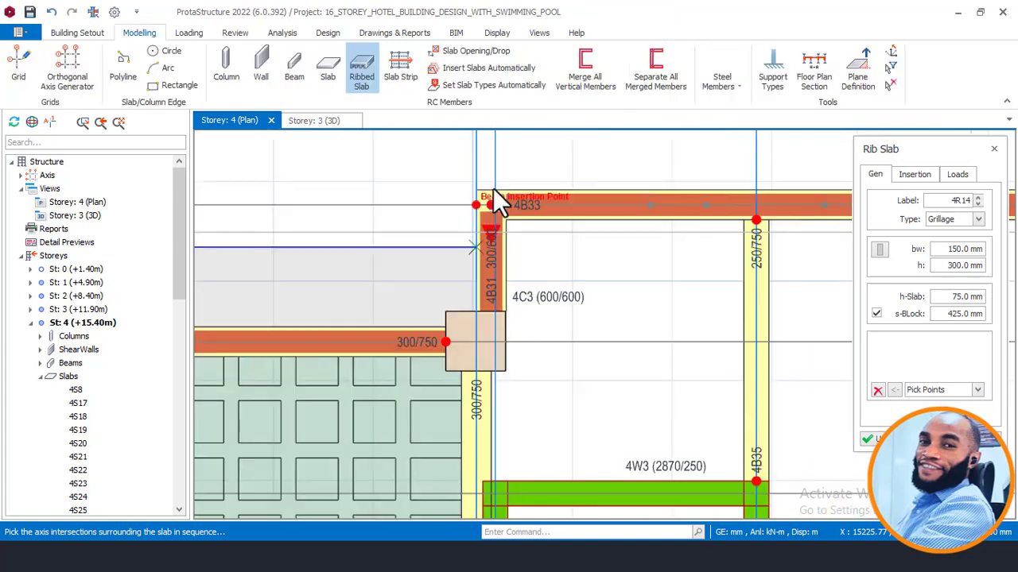
scroll(495, 376, "up", 3)
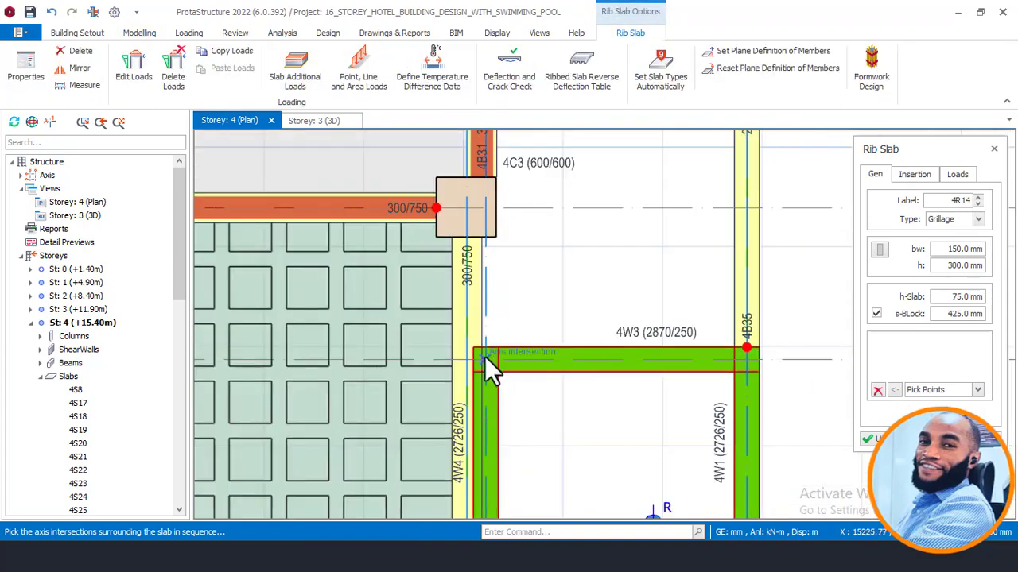
left_click(485, 359)
left_click(746, 359)
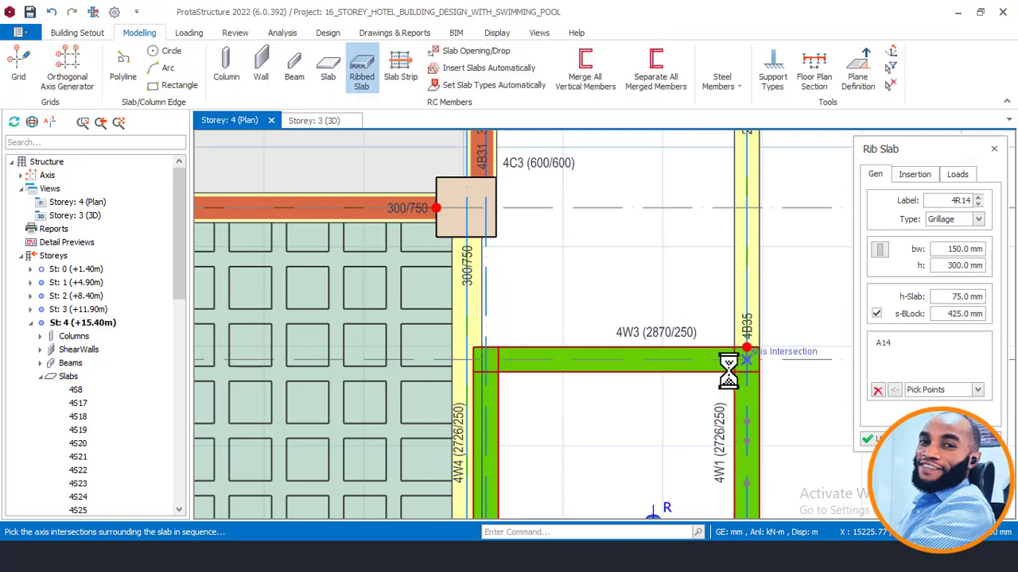
scroll(712, 435, "down", 3)
scroll(725, 229, "up", 3)
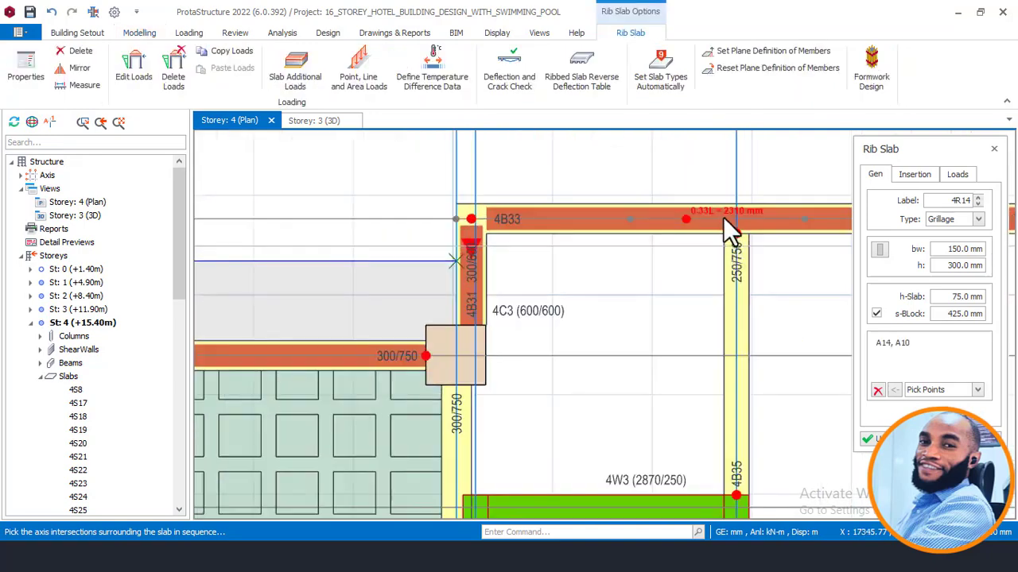
left_click(737, 215)
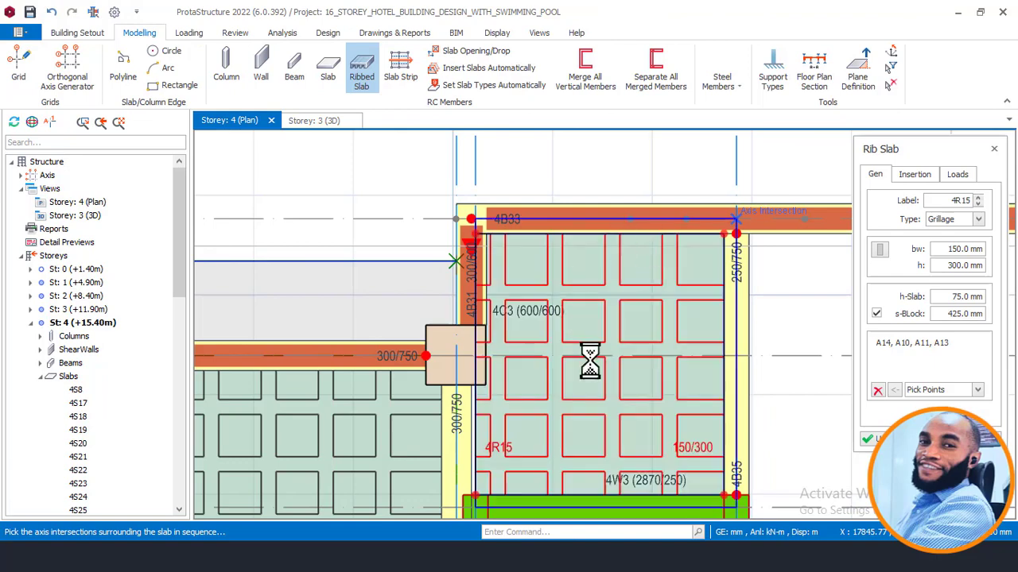
scroll(637, 285, "down", 2)
scroll(624, 274, "up", 2)
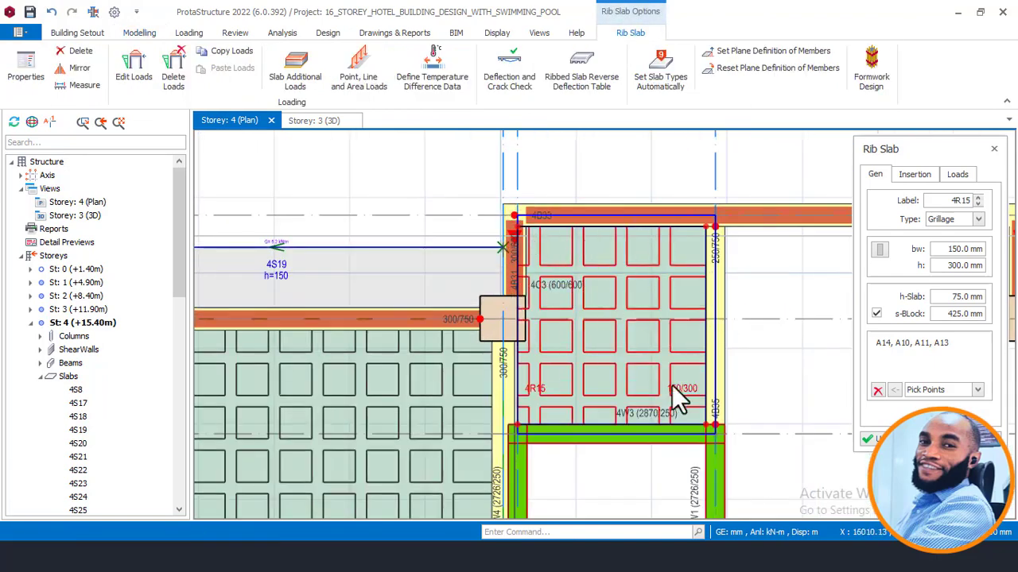
scroll(574, 272, "down", 2)
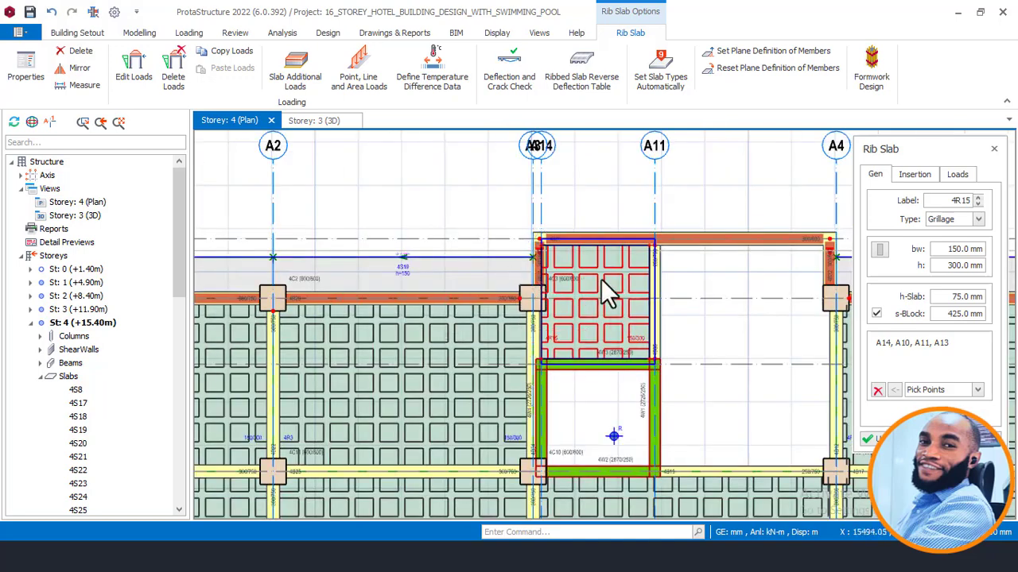
scroll(608, 294, "down", 3)
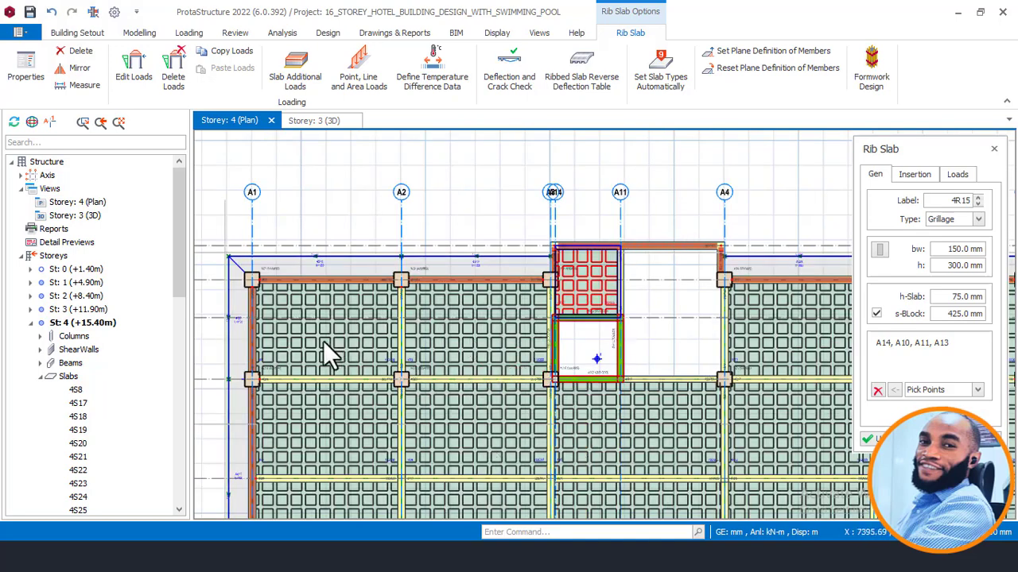
left_click(978, 391)
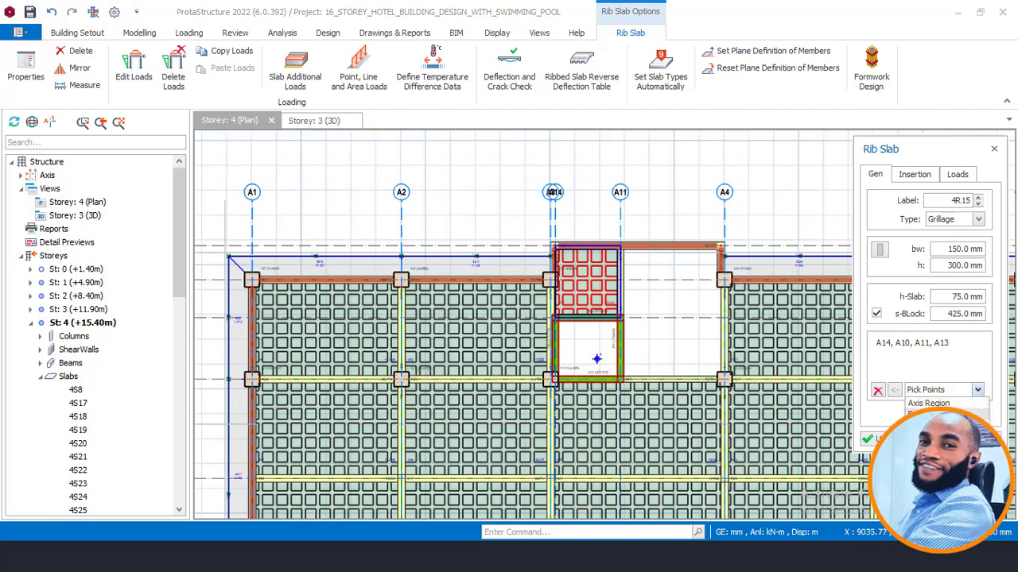
left_click(928, 416)
scroll(590, 357, "down", 2)
scroll(593, 300, "up", 2)
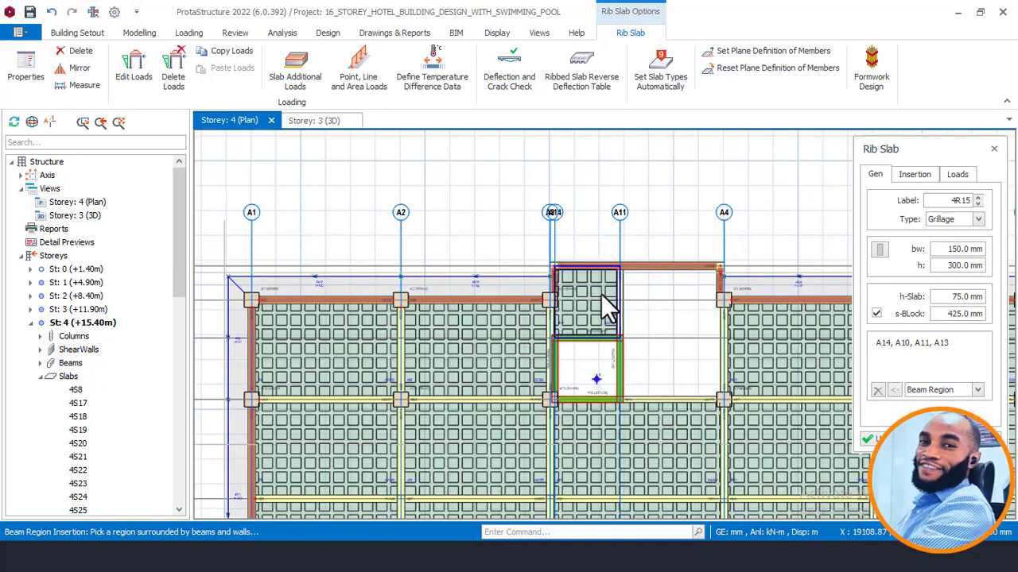
left_click(976, 390)
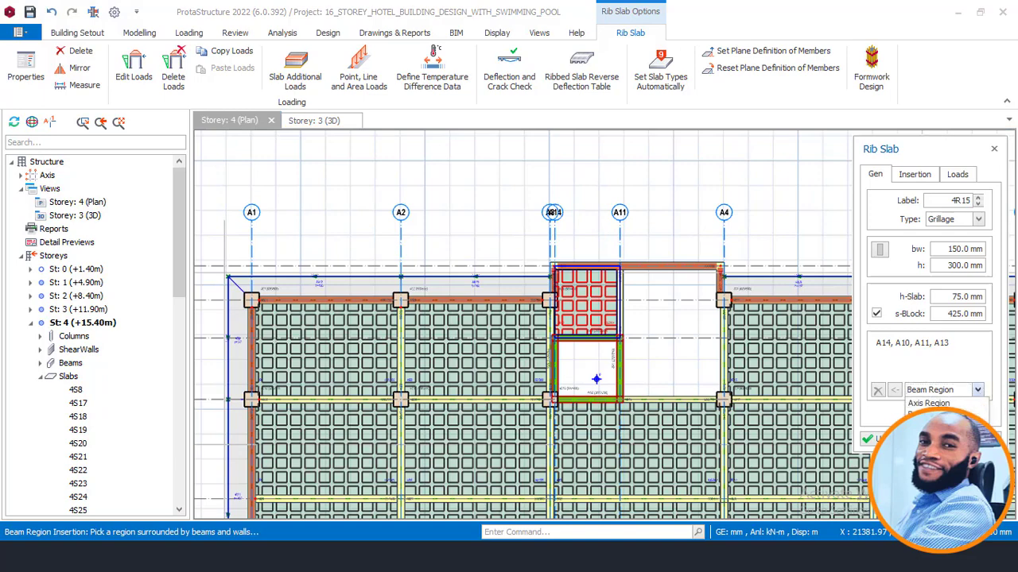
left_click(929, 416)
scroll(692, 311, "up", 3)
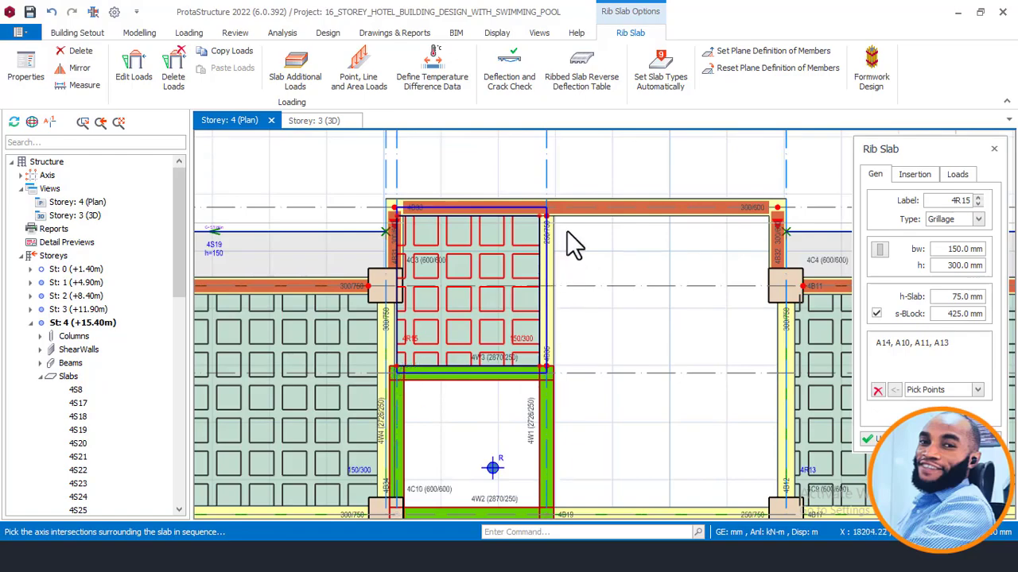
scroll(575, 246, "down", 5)
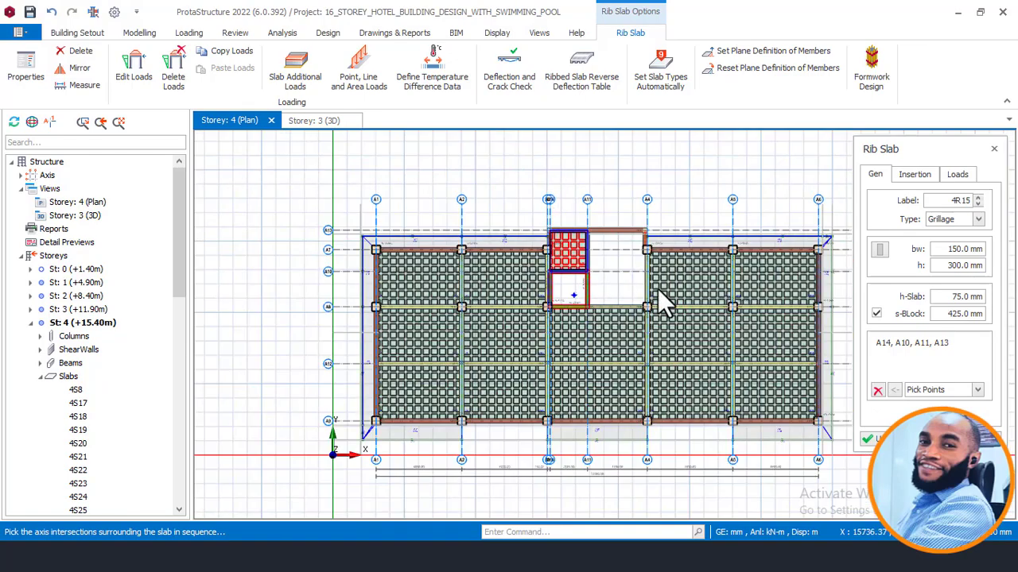
right_click(658, 289)
Examine the grillage ribbed slabs of the lower storeys in the plan and in the 3D view
scroll(615, 310, "up", 3)
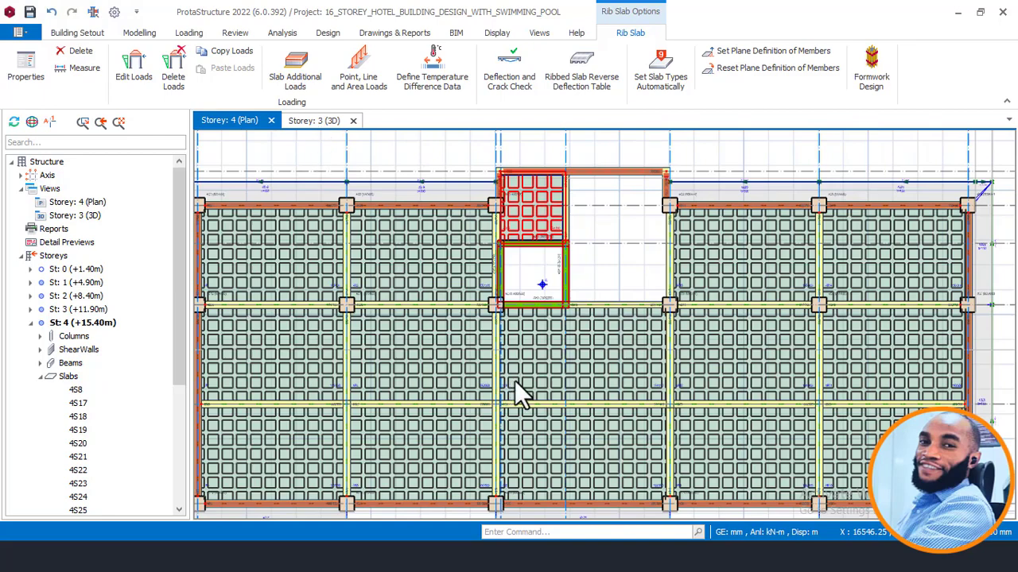
scroll(574, 291, "down", 2)
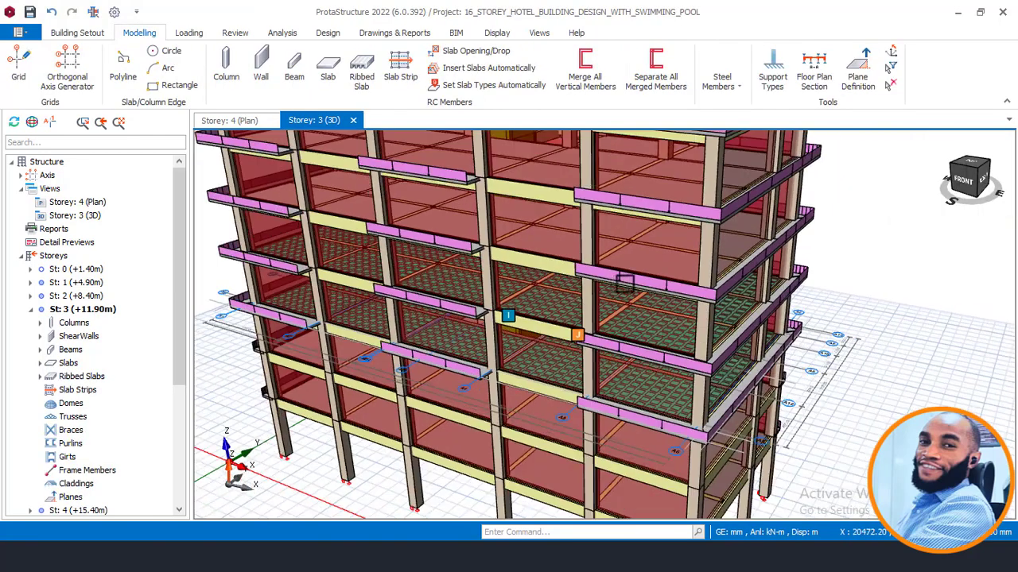
middle_click_drag(648, 411, 612, 389)
scroll(613, 382, "up", 3)
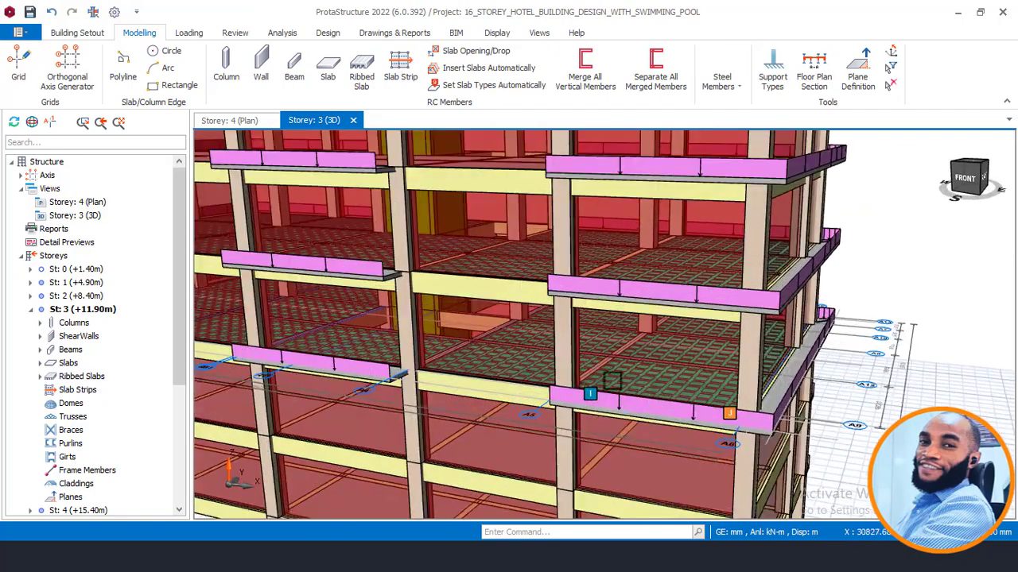
scroll(690, 391, "down", 1)
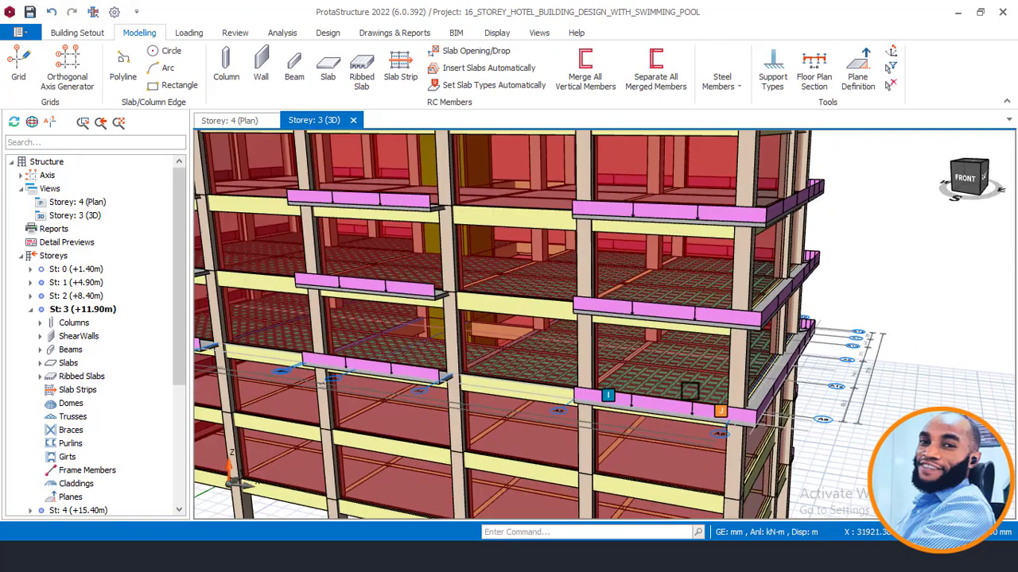
scroll(689, 391, "down", 1)
middle_click_drag(553, 321, 654, 376)
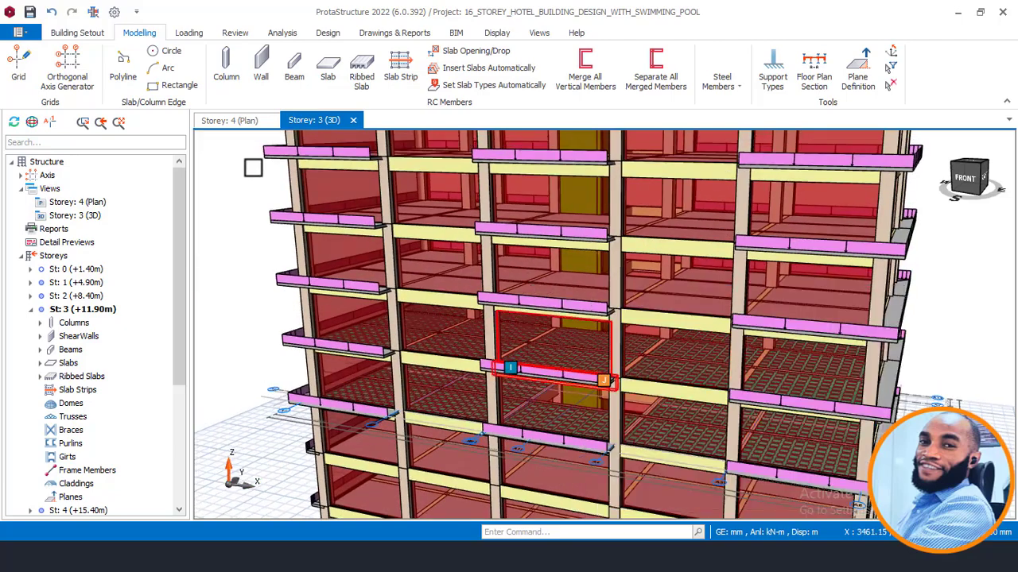
Open the storey 7 plan and delete the solid slabs from all interior bays, including the small bay above the core
left_click(239, 121)
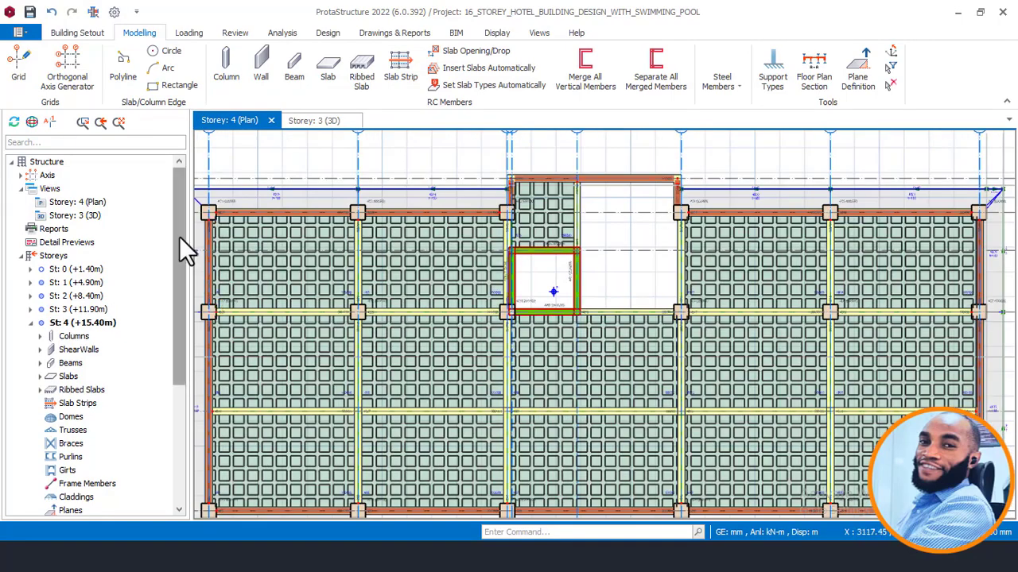
left_click_drag(181, 250, 163, 417)
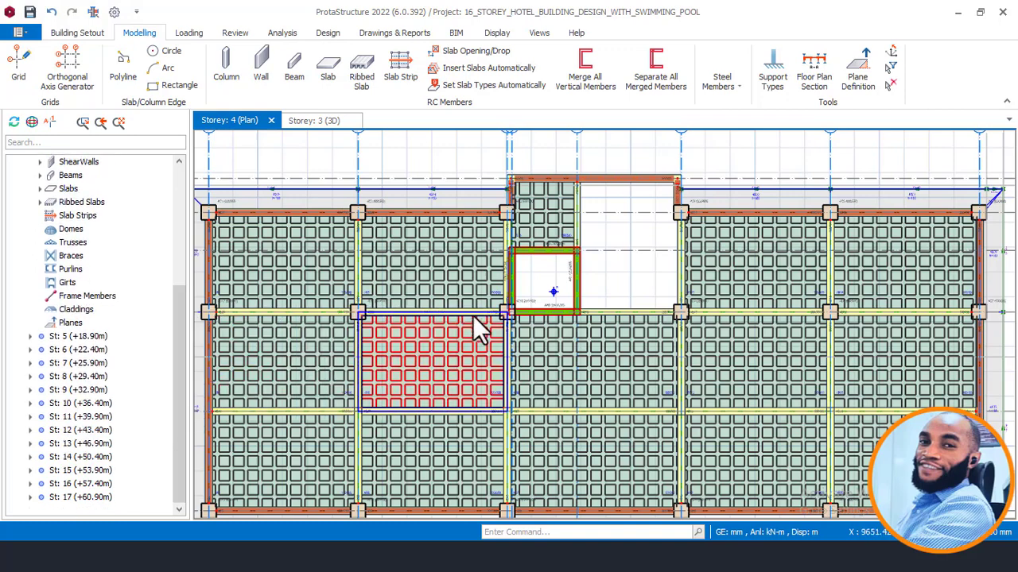
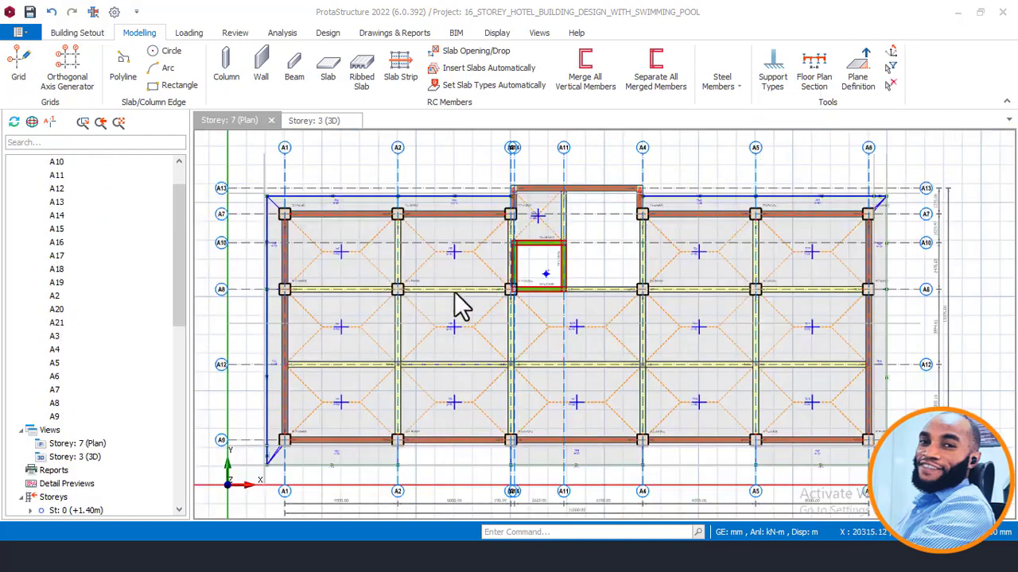
left_click(375, 280)
left_click(384, 295)
left_click(443, 253)
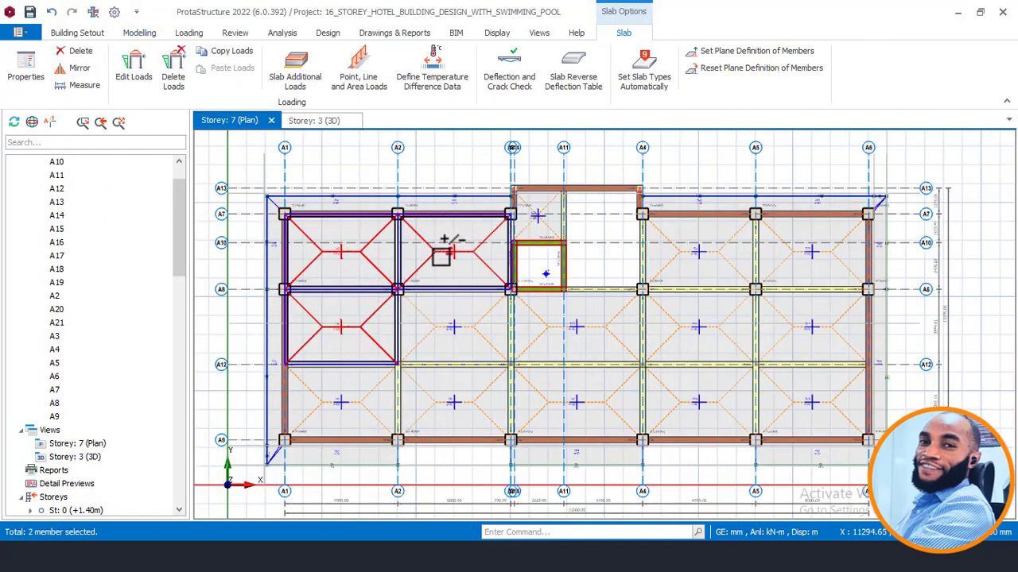
left_click(462, 326)
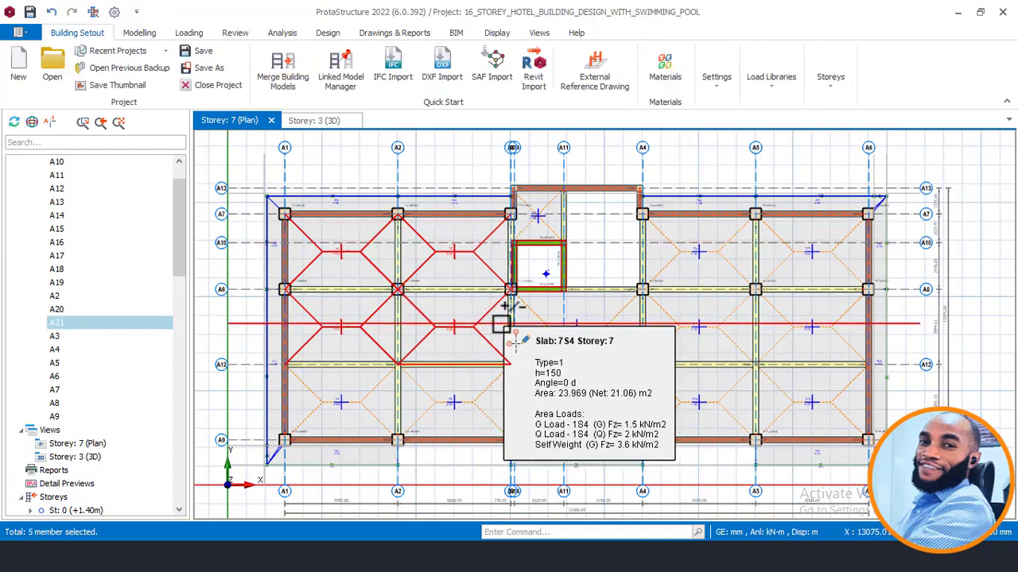
left_click(373, 393)
left_click(454, 392)
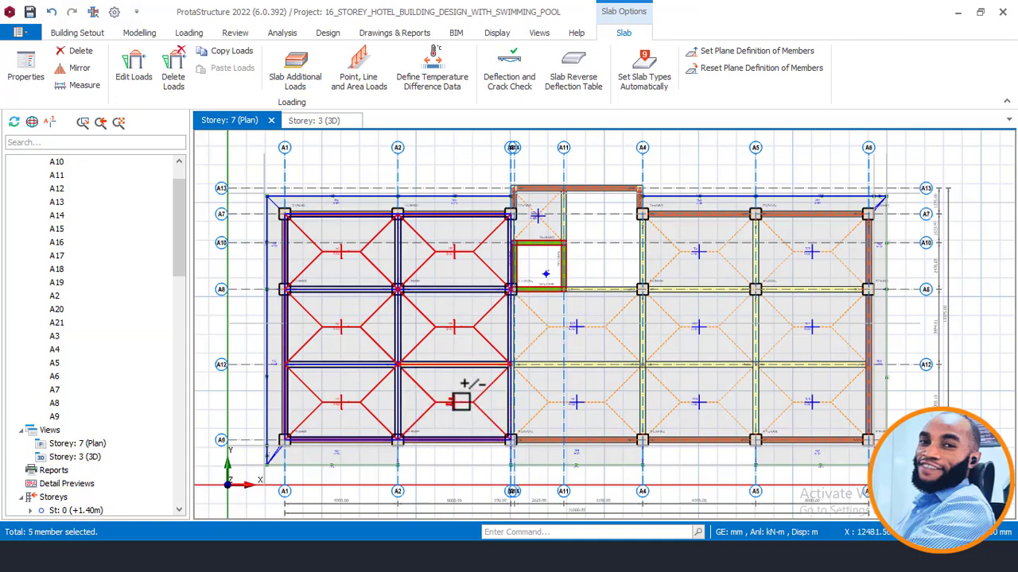
left_click(573, 334)
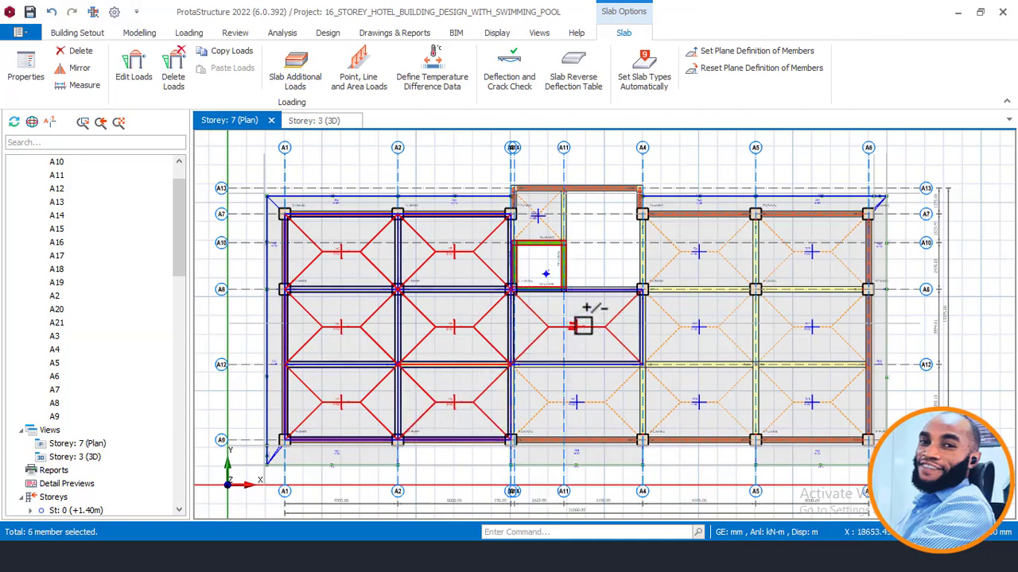
left_click(596, 393)
left_click(673, 400)
left_click(681, 330)
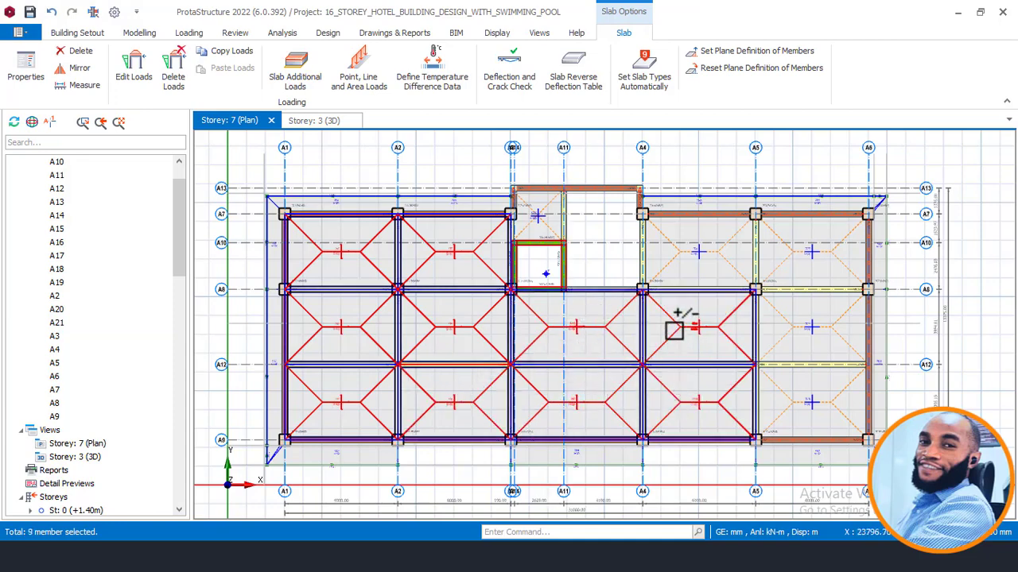
left_click(690, 258)
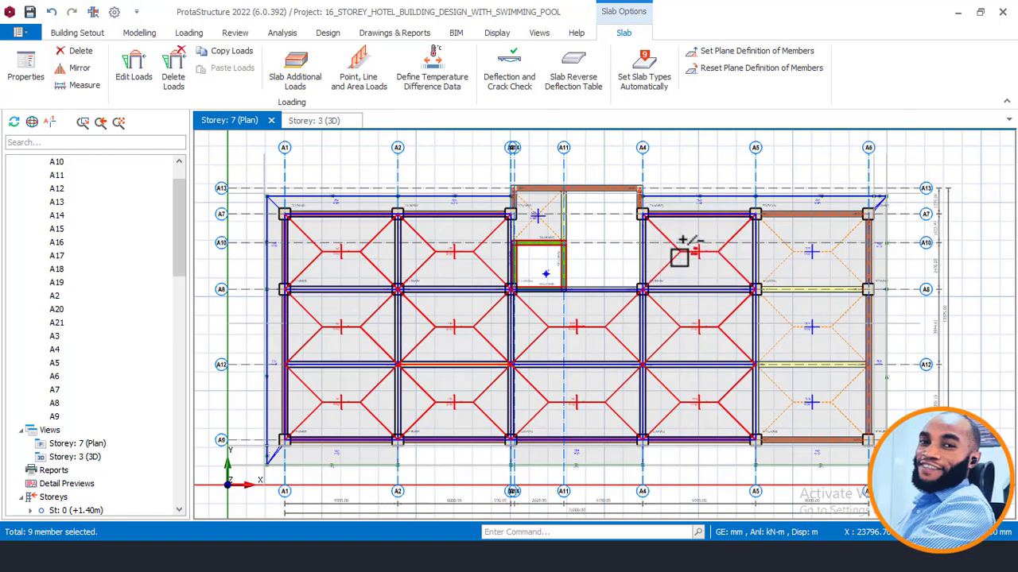
left_click(787, 250)
left_click(805, 318)
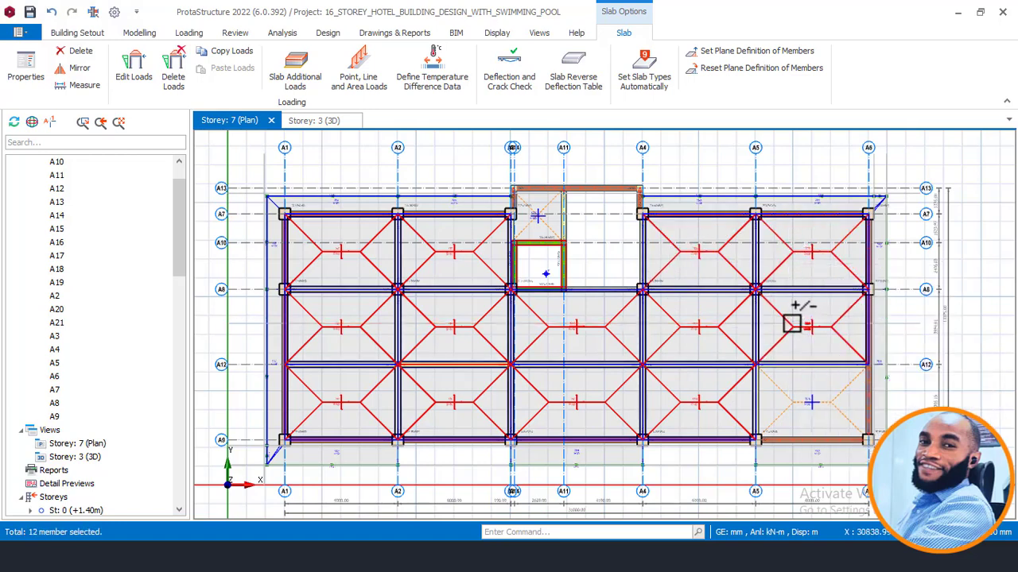
left_click(776, 386)
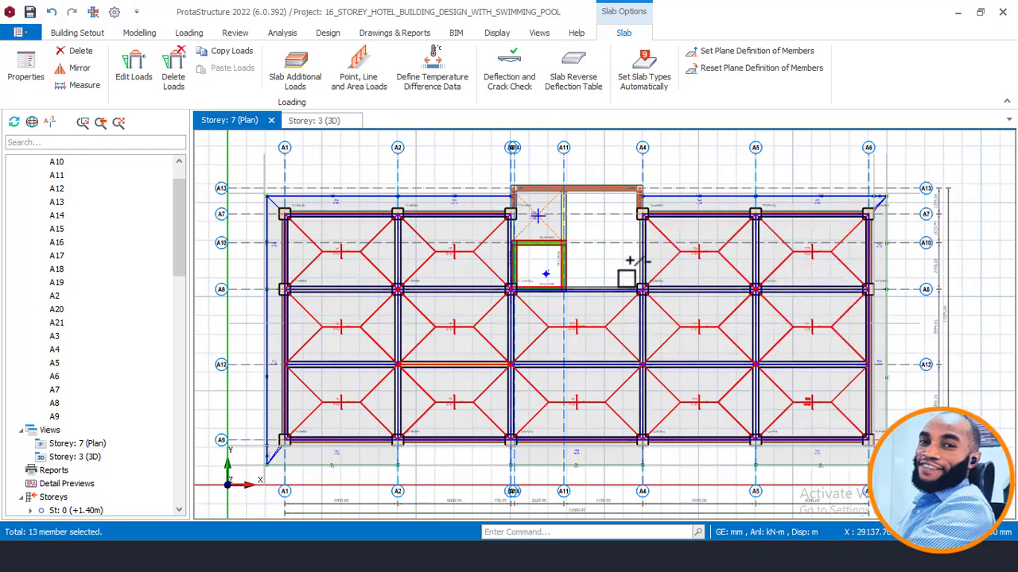
left_click(540, 216)
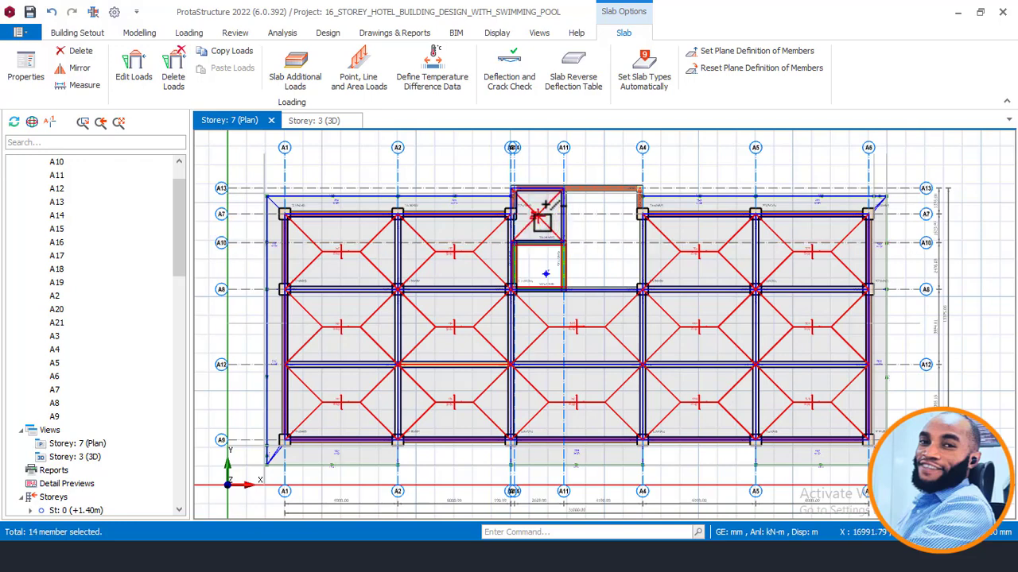
right_click(616, 213)
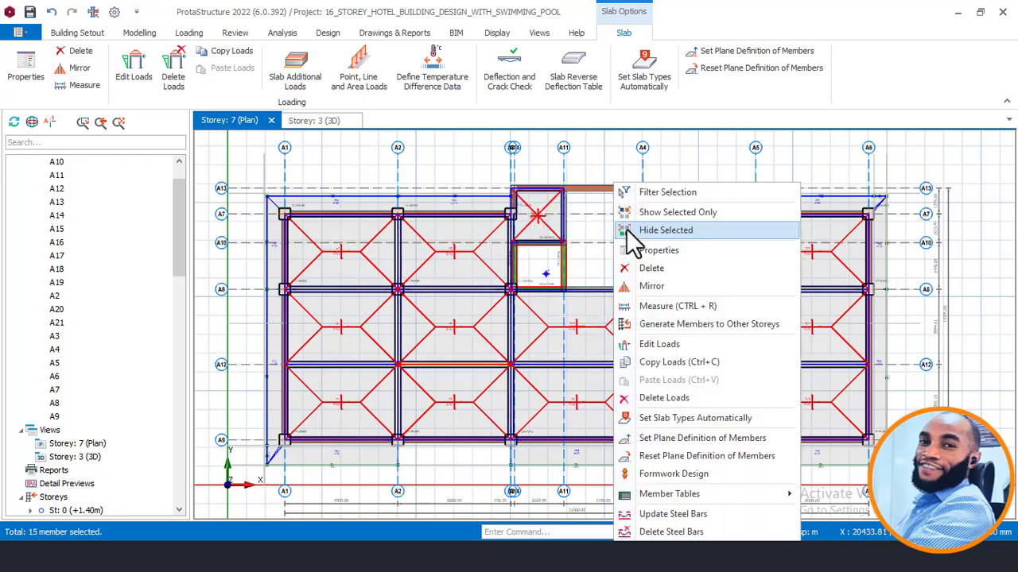
left_click(651, 271)
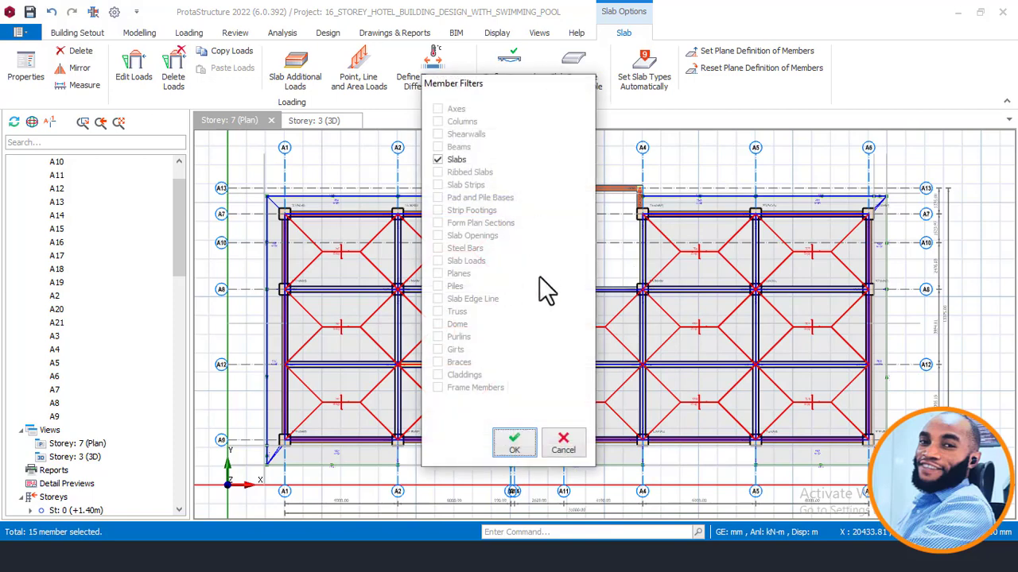
left_click(515, 447)
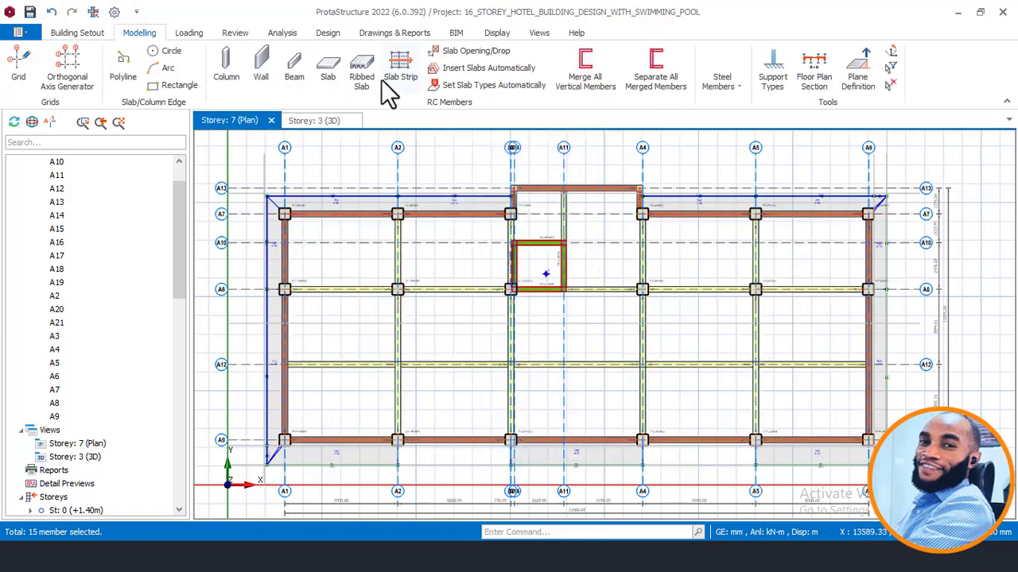
Set up a Grillage ribbed slab with bw 150 mm, h 300 mm, slab thickness 75 mm and block spacing 425 mm
left_click(356, 64)
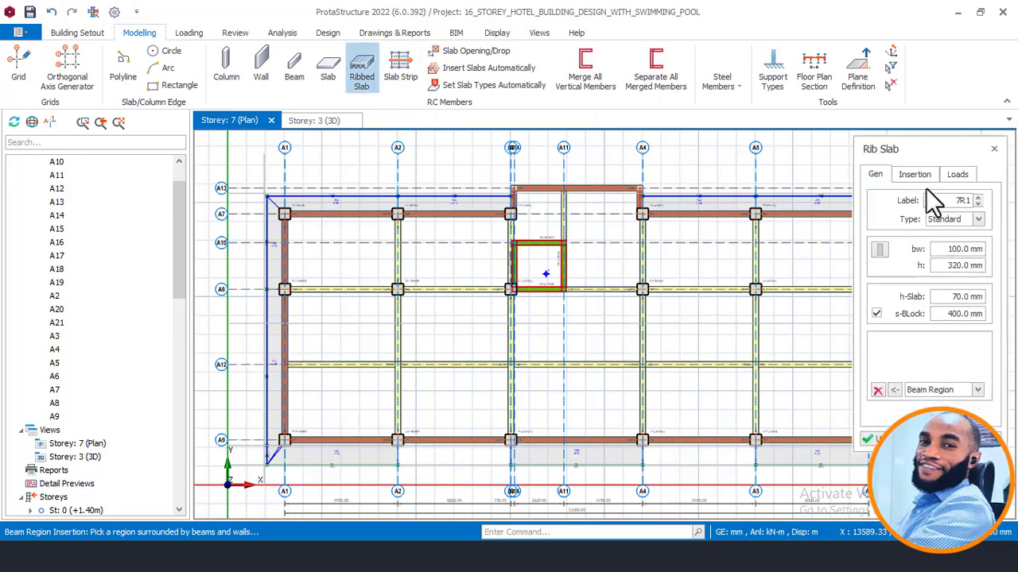
left_click(972, 221)
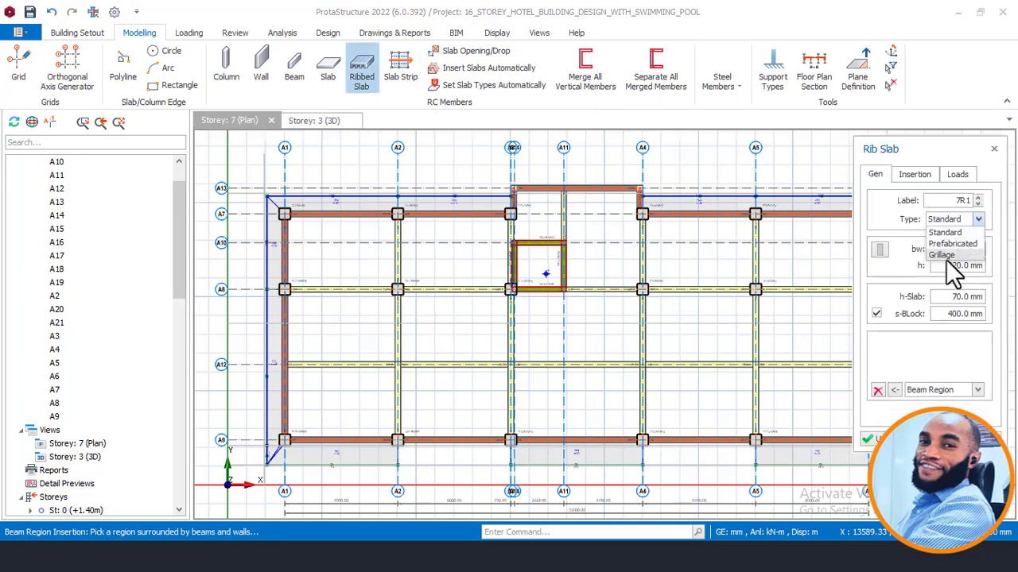
left_click(950, 257)
left_click_drag(950, 252, 1010, 263)
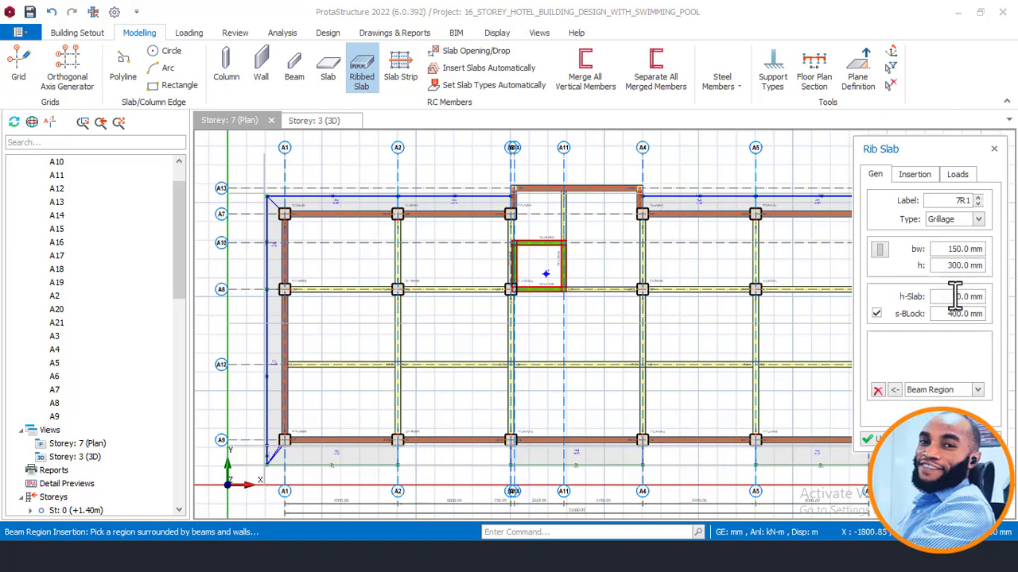
left_click_drag(954, 296, 1008, 324)
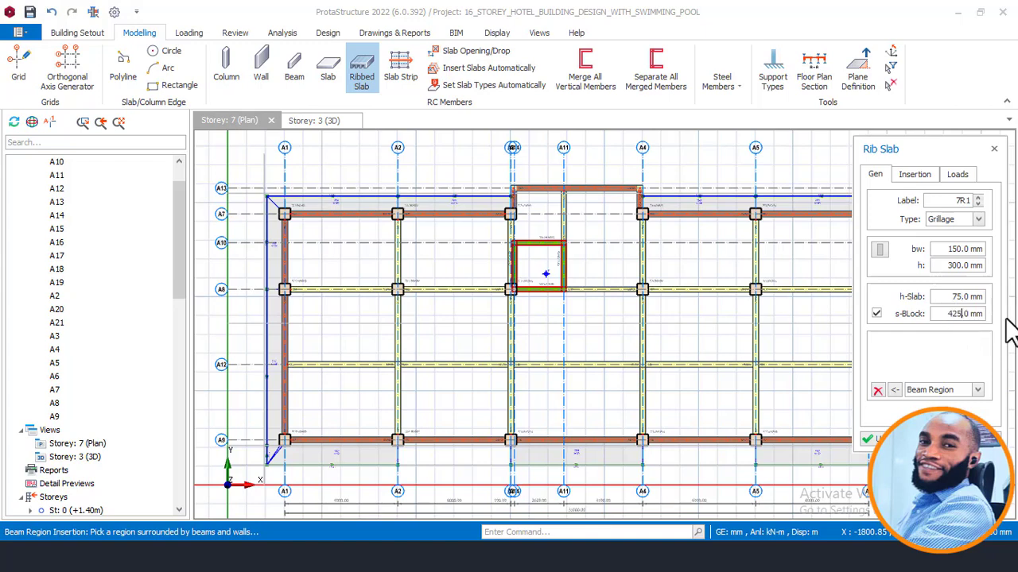
Assign a dead load of 1.5 kN/m2 and an imposed load of 2.0 kN/m2 to the ribbed slab
left_click(949, 177)
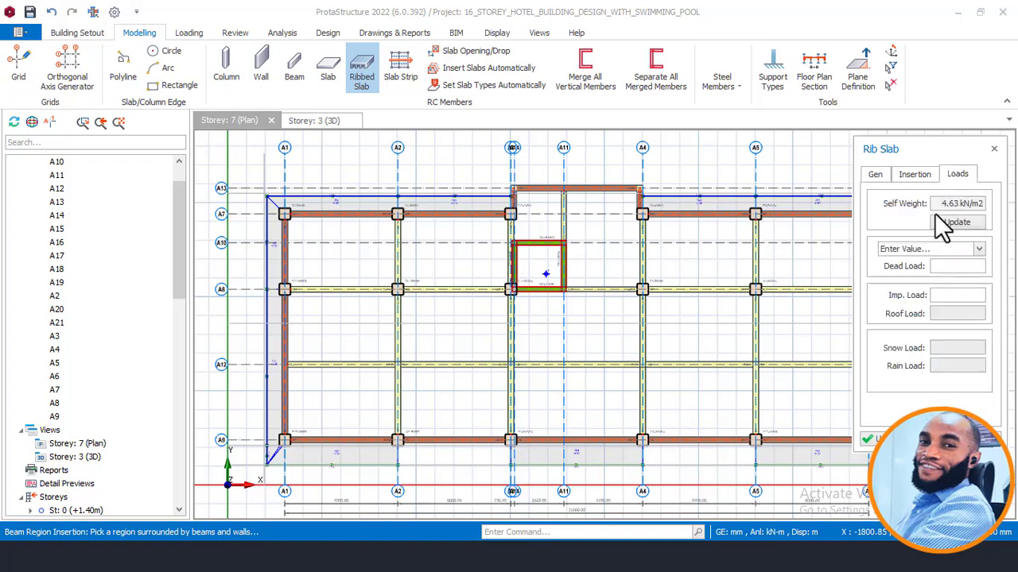
left_click(937, 266)
left_click(940, 294)
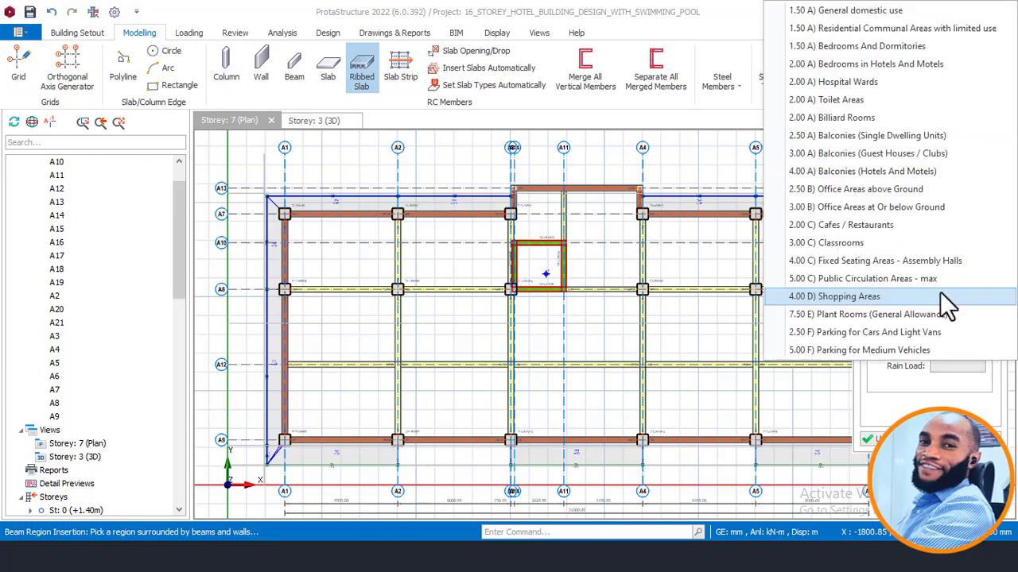
left_click(906, 80)
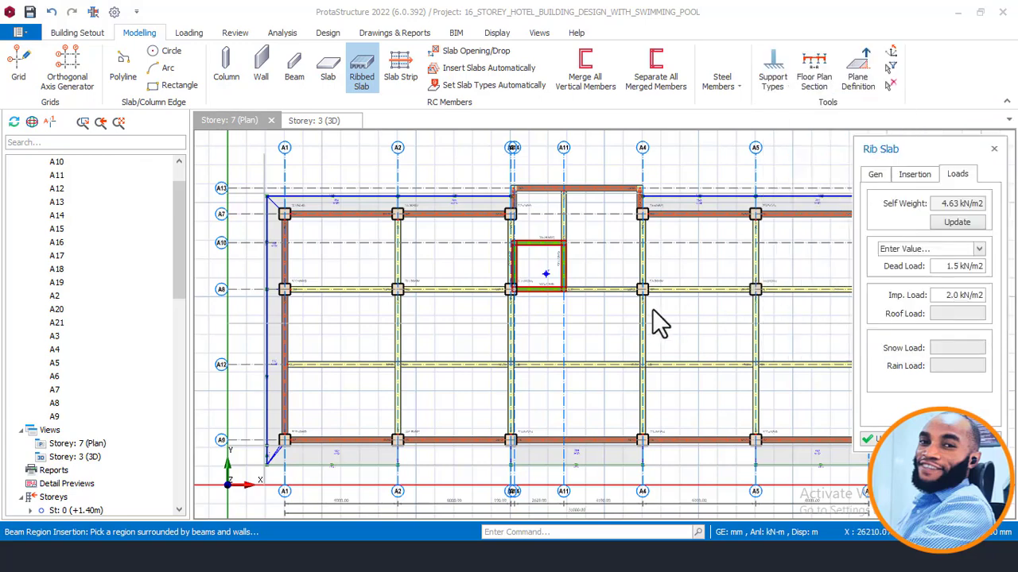
Insert grillage ribbed slabs by Beam Region in the storey 7 bays, starting with the bay between axes A5–A6 and A8–A7
scroll(586, 284, "down", 2)
scroll(700, 295, "up", 3)
scroll(709, 245, "down", 1)
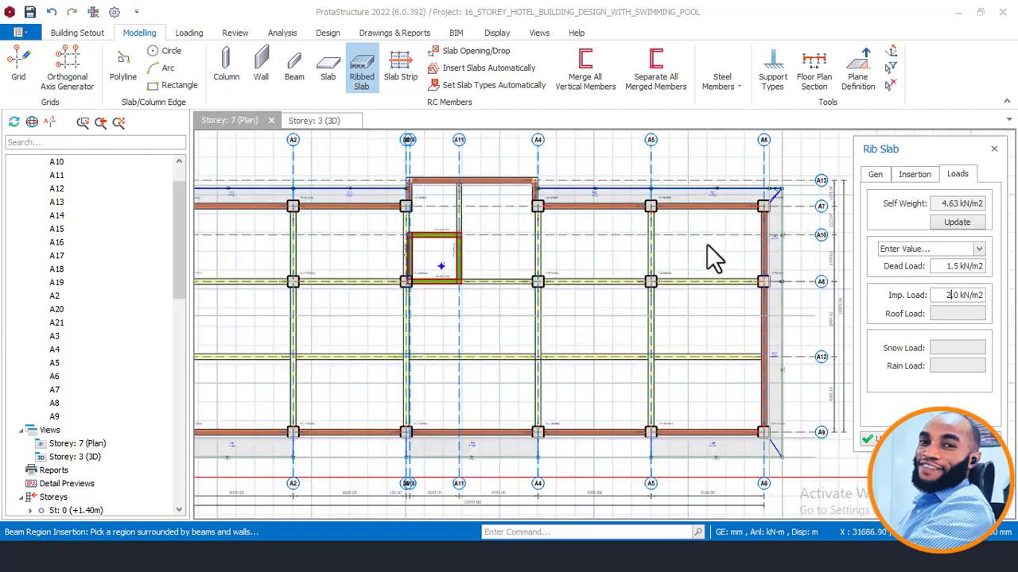
scroll(795, 258, "down", 1)
left_click(718, 250)
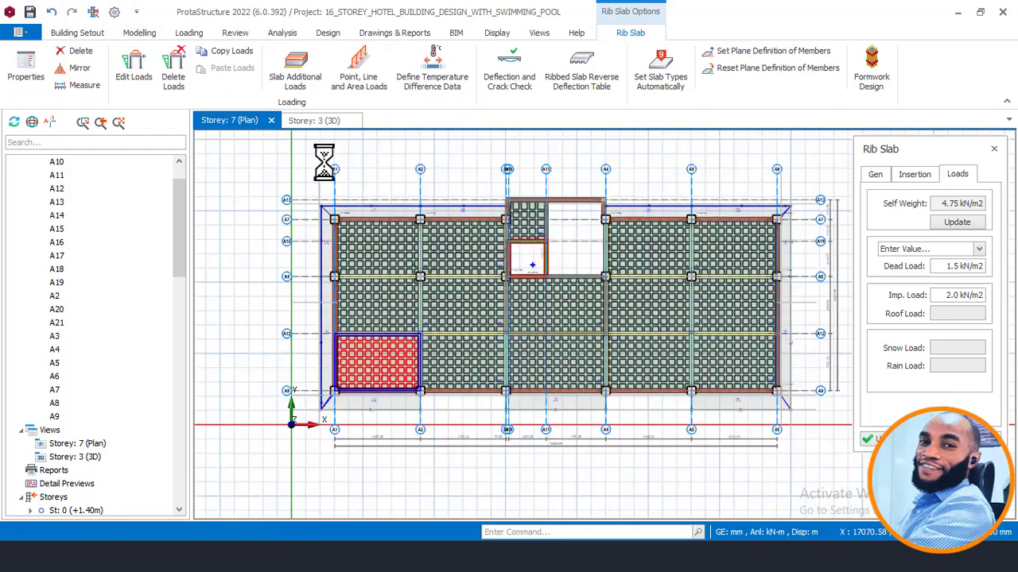
Open the plan of storey 8 from the project structure
left_click_drag(180, 215, 167, 439)
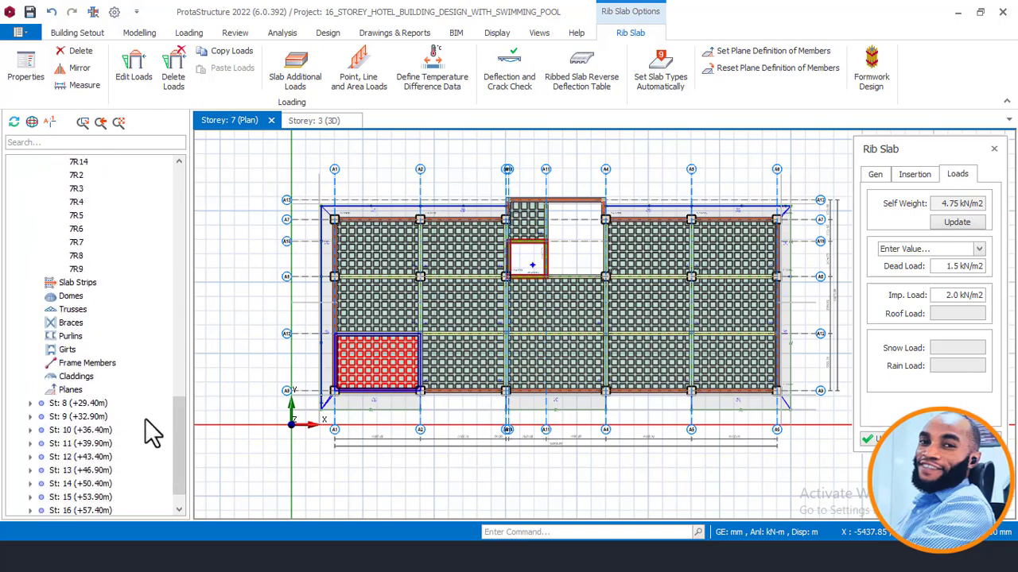
double_click(80, 404)
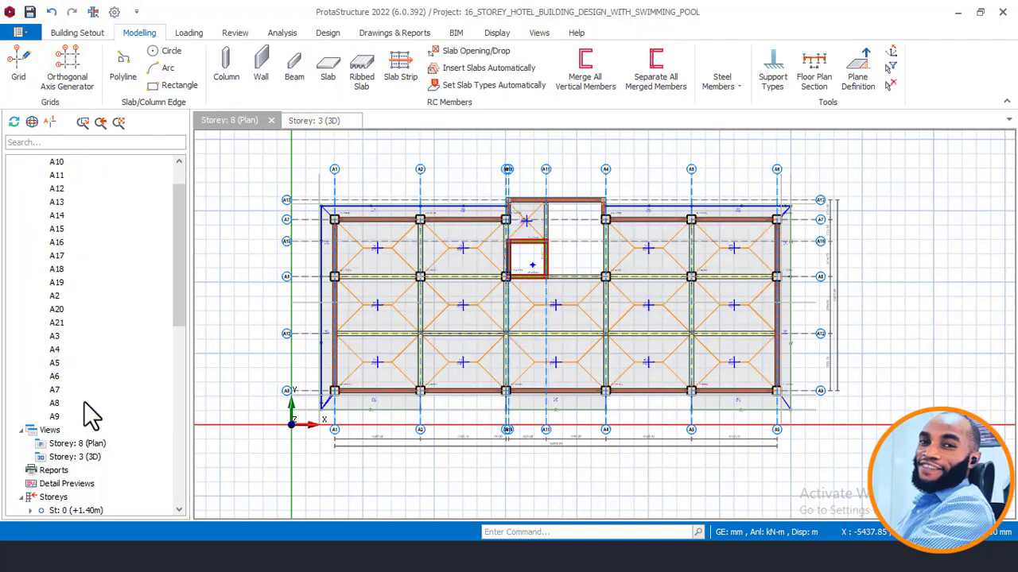
scroll(448, 278, "up", 2)
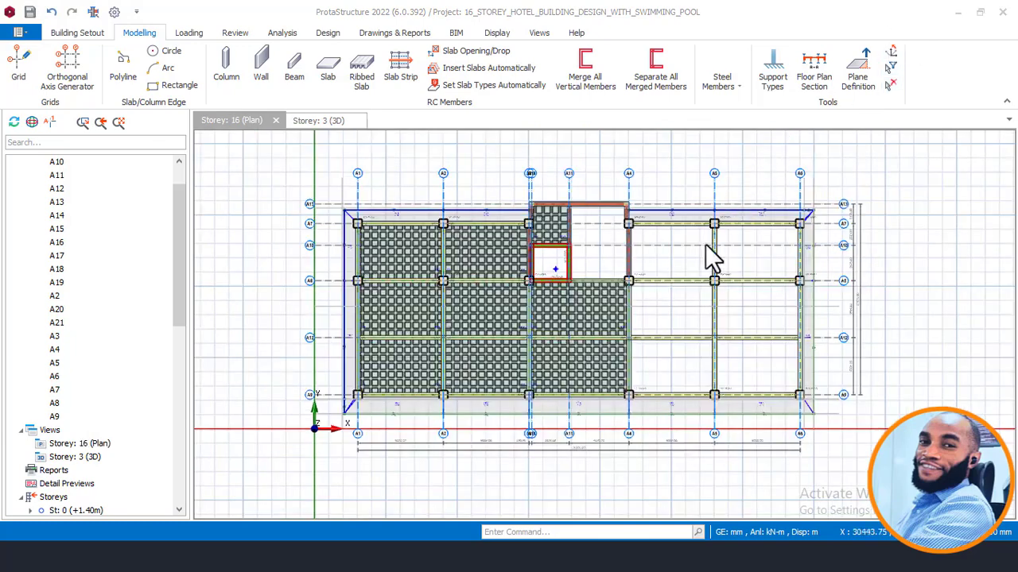
scroll(668, 304, "up", 1)
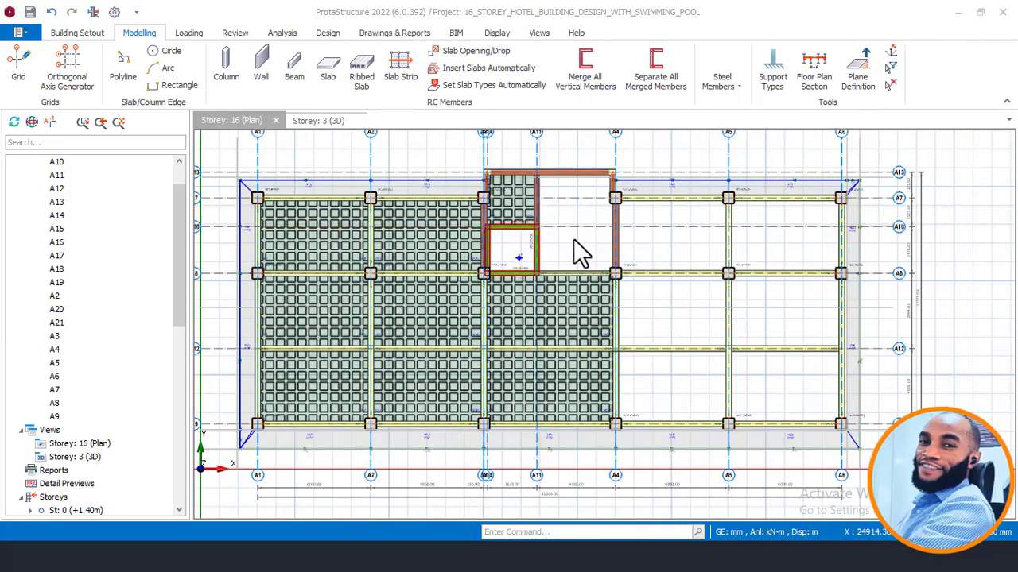
Load the properties of storey 16's grillage slab between axes A3–A4 and A9–A12 into the Ribbed Slab tool
left_click_drag(180, 275, 170, 484)
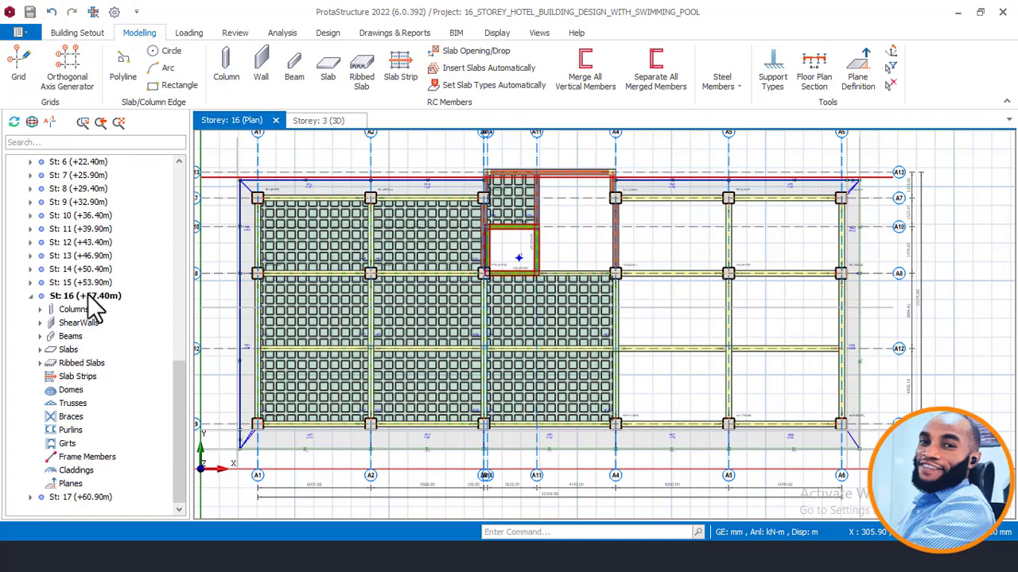
scroll(720, 242, "up", 1)
scroll(469, 299, "down", 1)
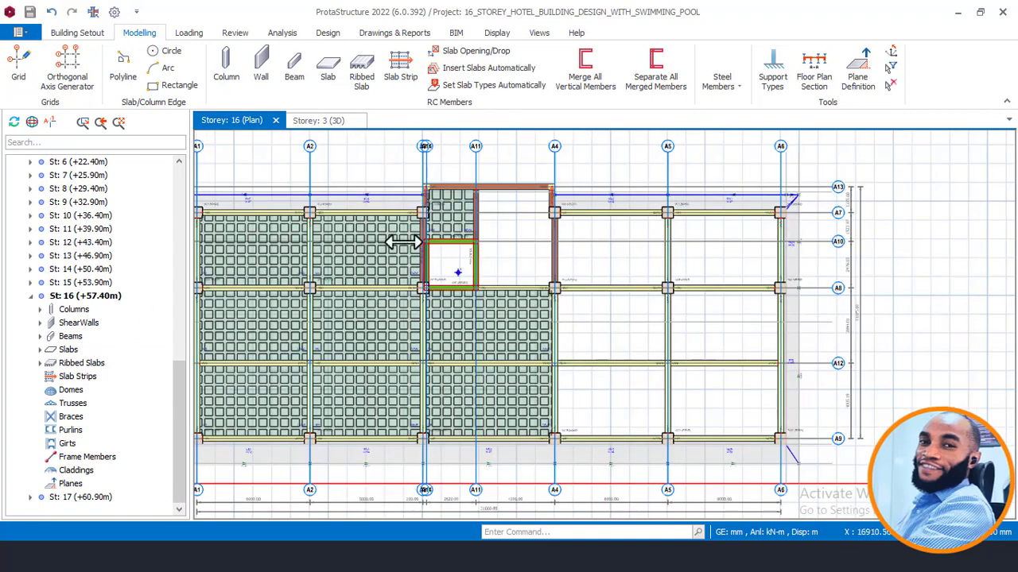
scroll(458, 330, "up", 2)
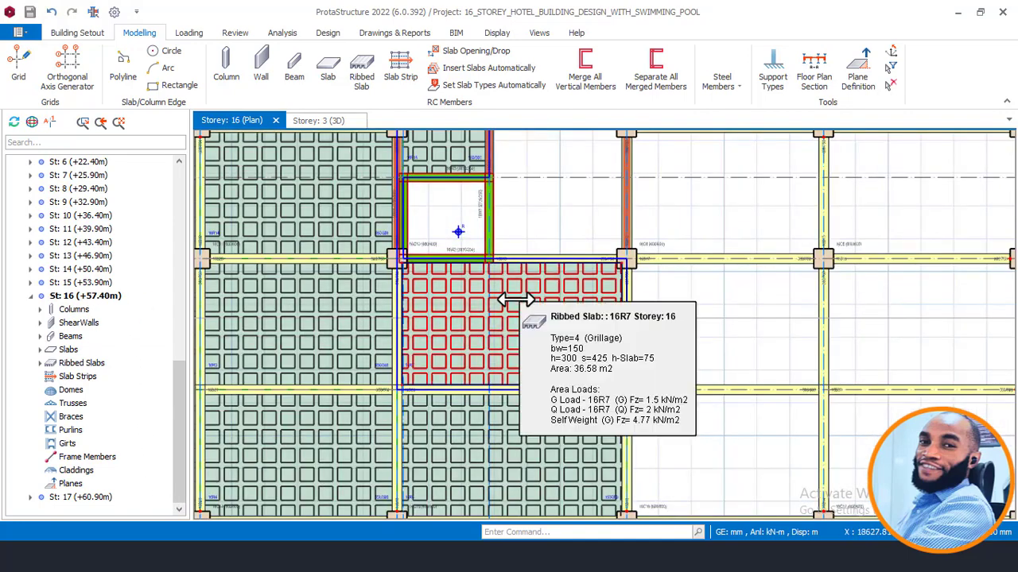
left_click(516, 299)
right_click(517, 299)
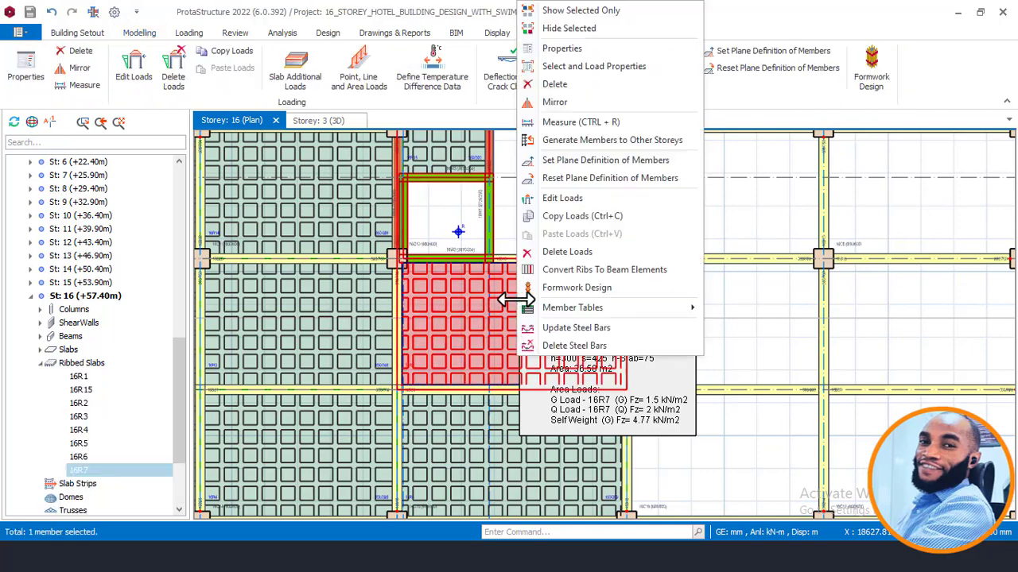
left_click(481, 444)
left_click(481, 438)
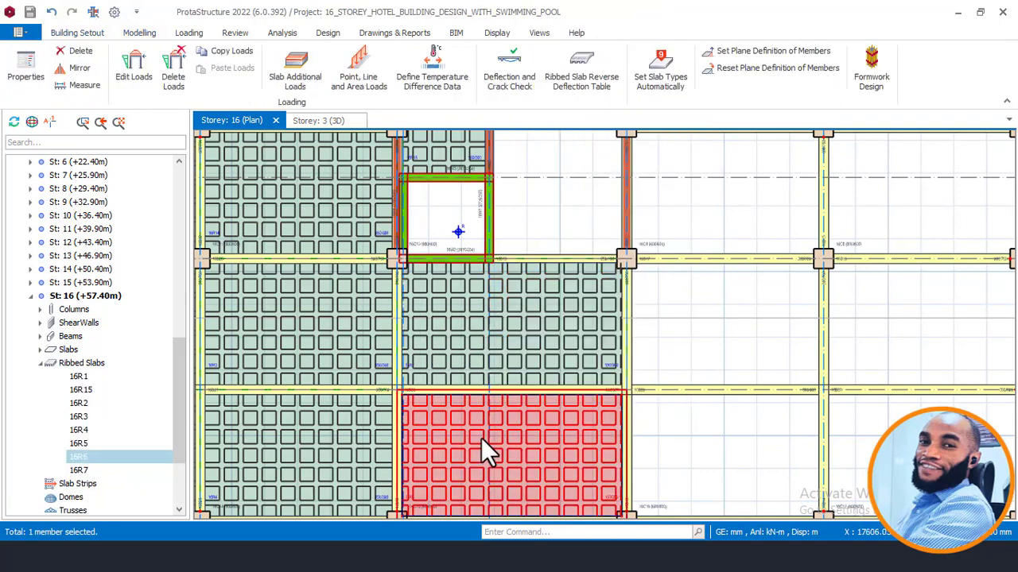
right_click(483, 438)
left_click(540, 136)
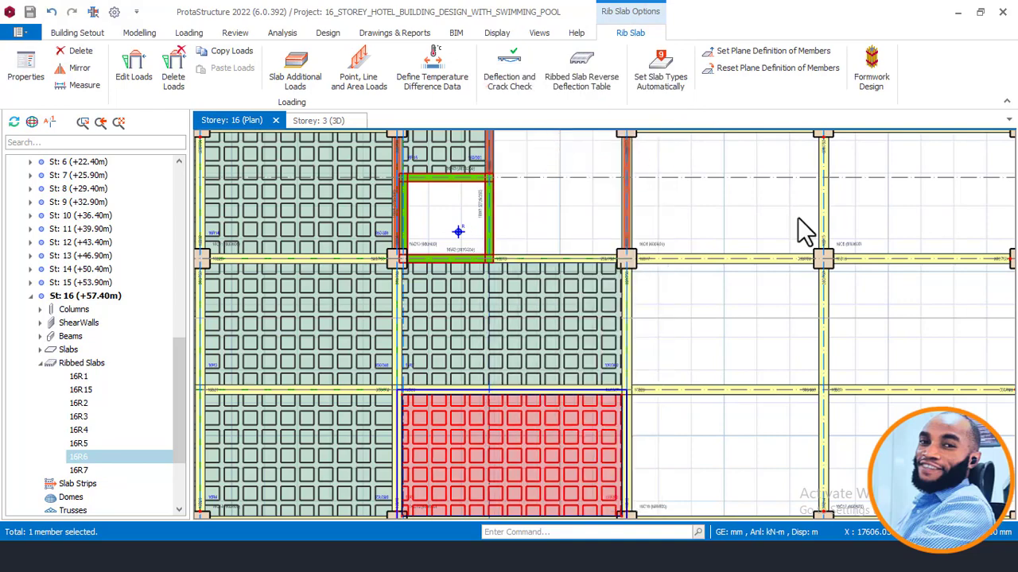
scroll(623, 251, "up", 3)
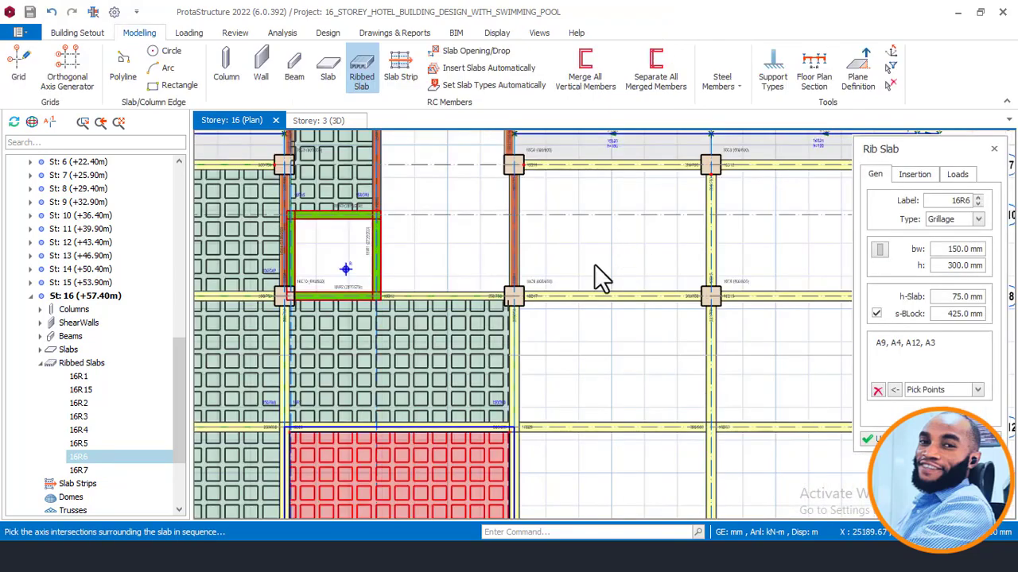
Insert grillage ribbed slabs by Beam Region in the six storey 16 bays between axes A4–A6 and A7–A9
scroll(475, 253, "down", 3)
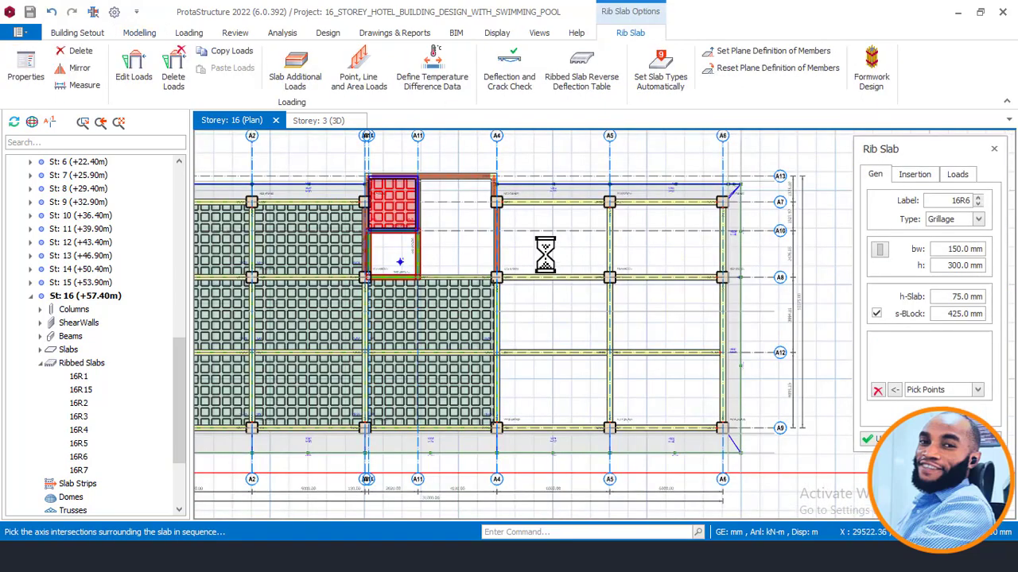
scroll(651, 246, "up", 1)
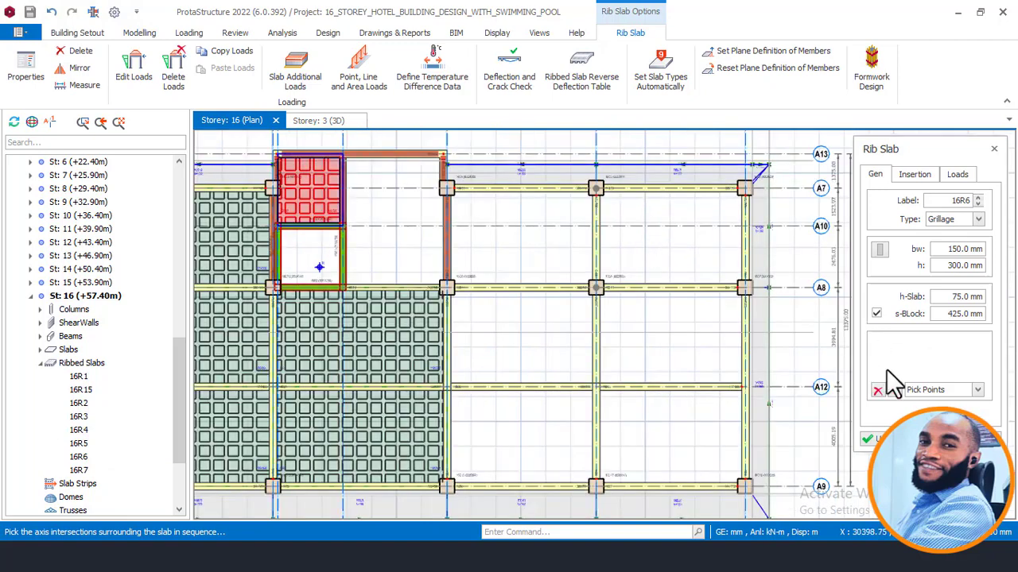
left_click(938, 390)
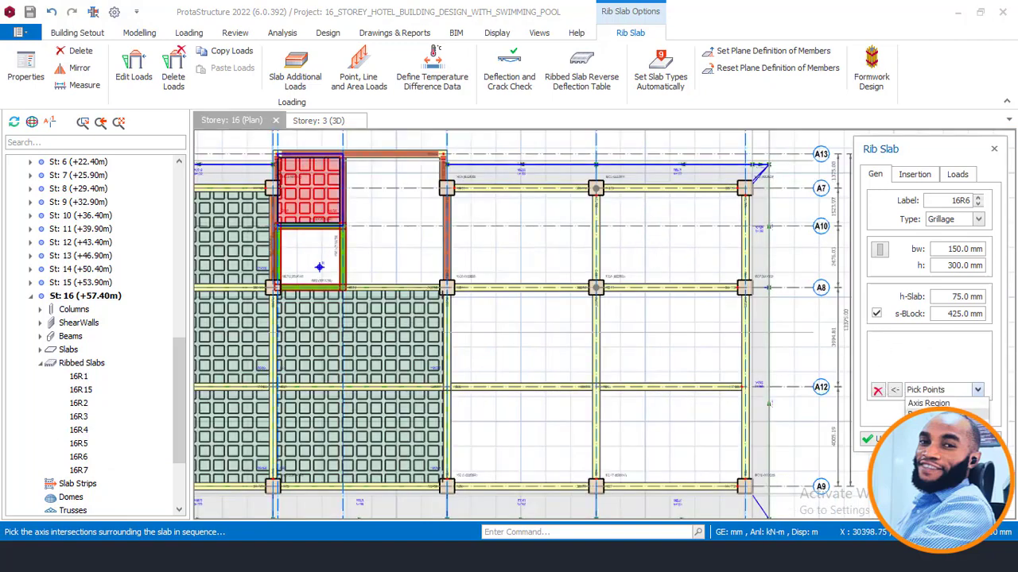
left_click(928, 415)
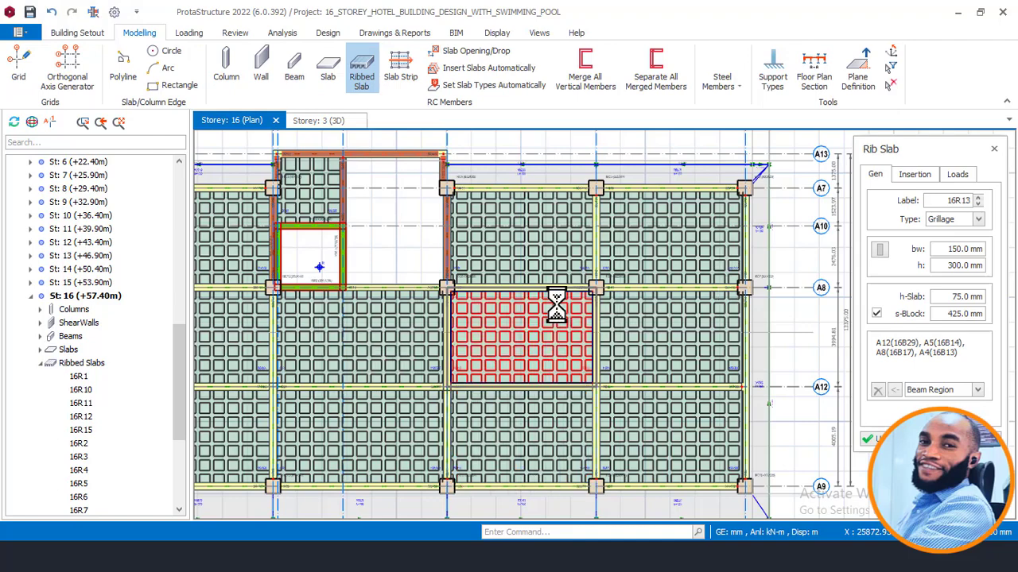
Try deleting the small storey 16 ribbed slab between axes A13 and A10 beside axis A11, and undo the deletion
scroll(390, 228, "up", 3)
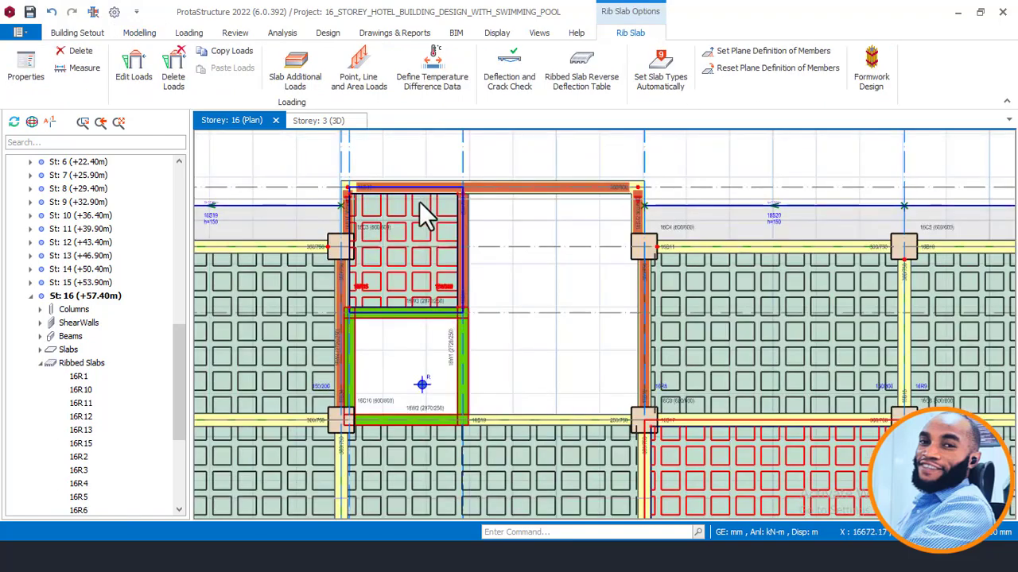
left_click(422, 207)
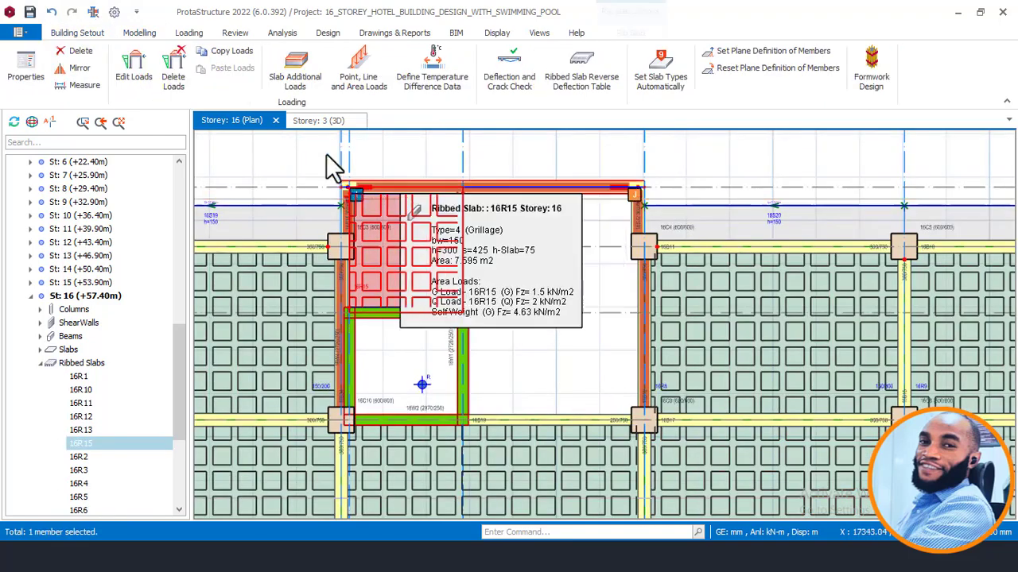
left_click(80, 52)
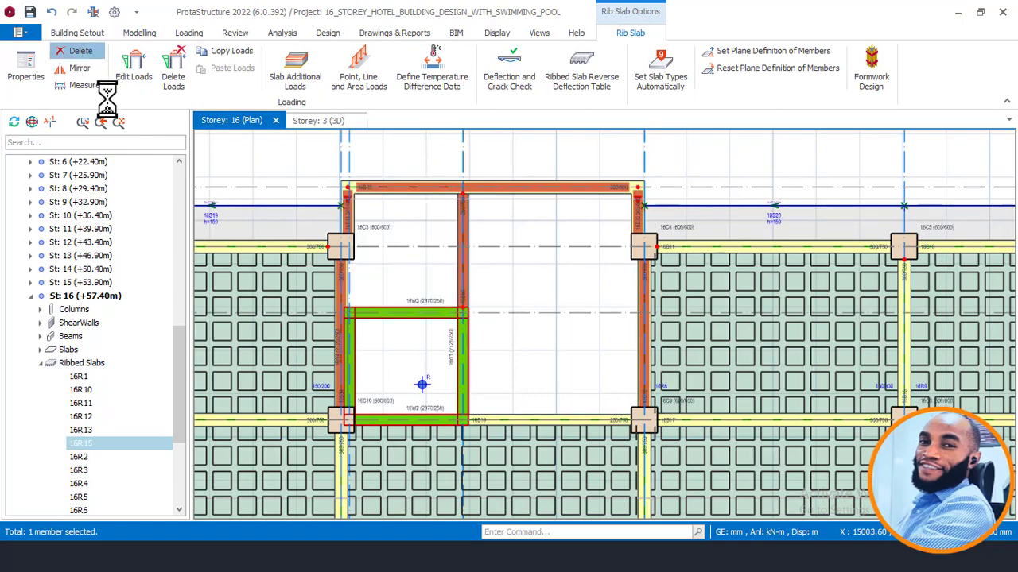
left_click(51, 12)
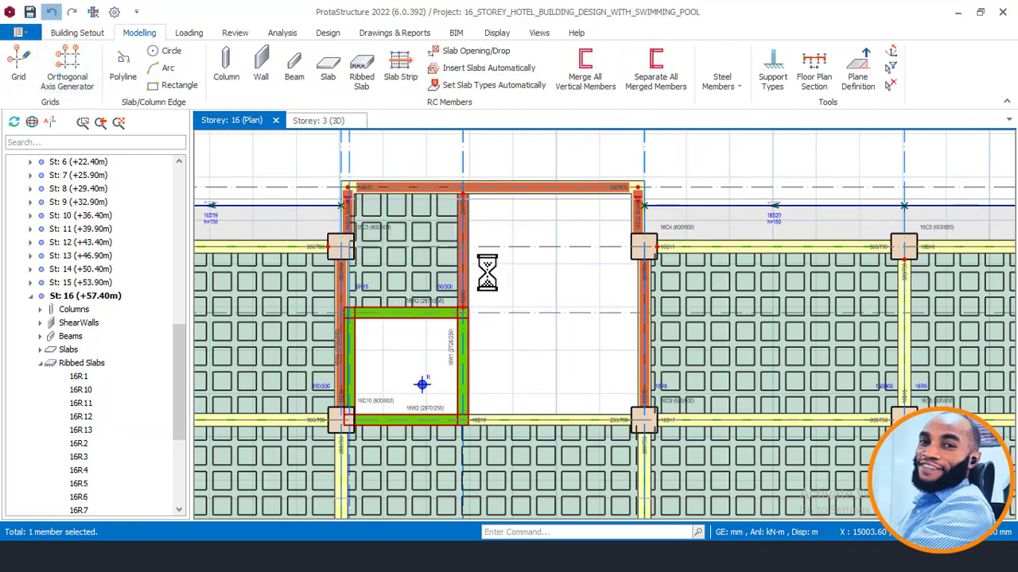
Open the plan of storey 17 from the project structure and check the slabs over the stair and lift core
scroll(569, 265, "down", 3)
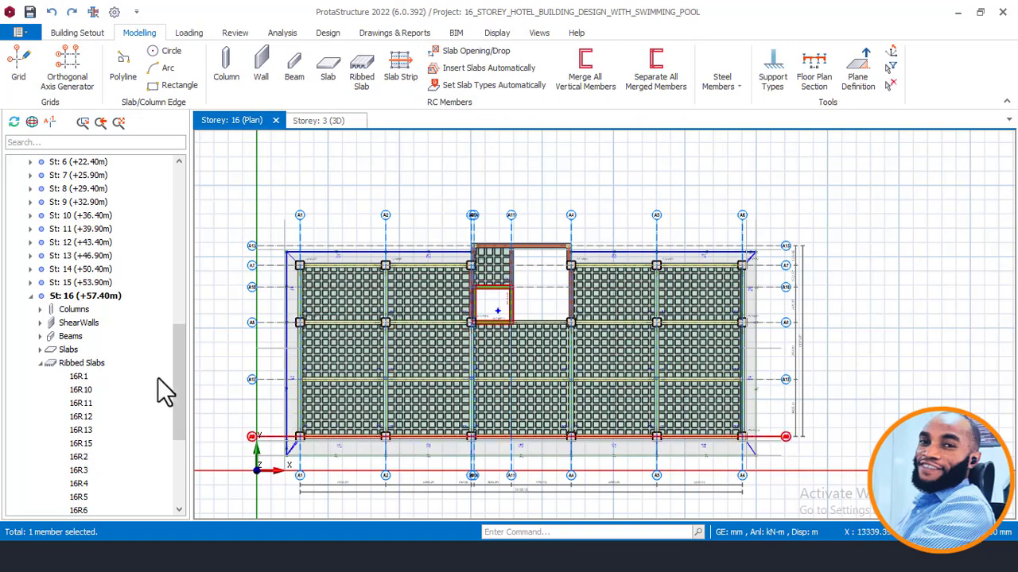
left_click_drag(180, 358, 177, 474)
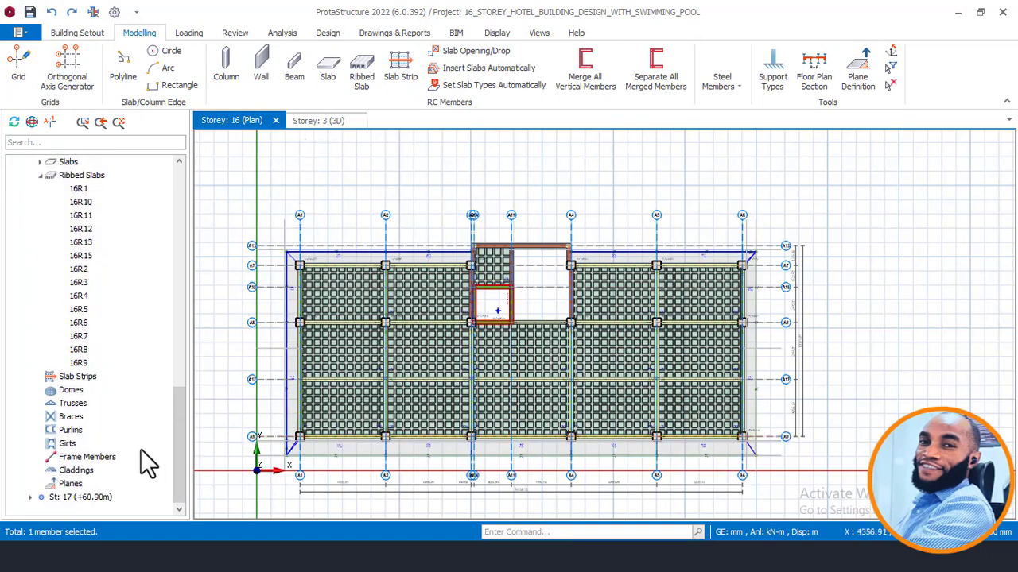
double_click(78, 497)
scroll(531, 280, "up", 2)
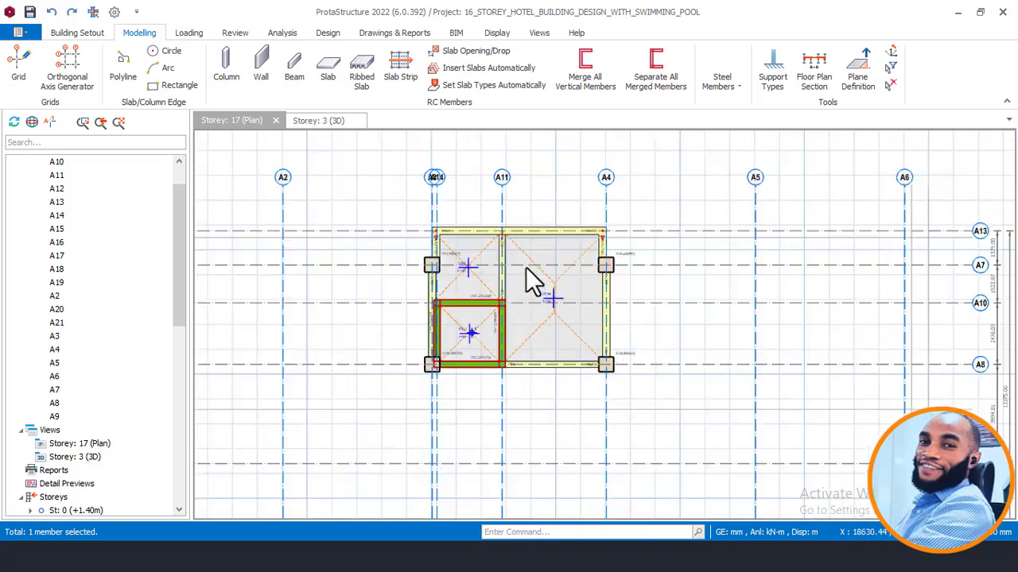
scroll(416, 283, "up", 2)
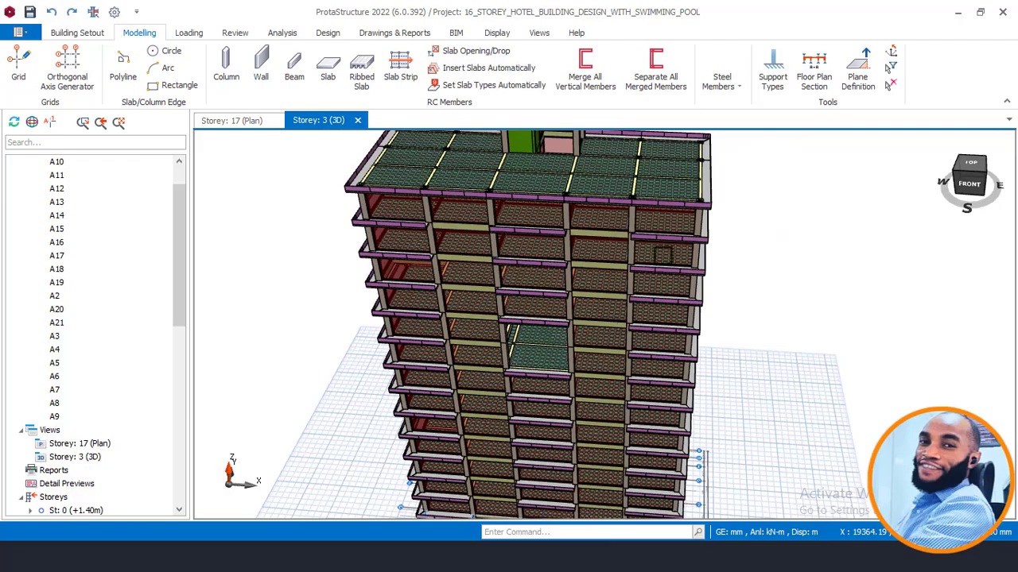
Examine the whole tower in the 3D view, from the roof slabs down to the lowest storeys and around its sides
mouse_move(527, 272)
middle_mouse_down()
mouse_move(518, 272)
mouse_move(644, 292)
mouse_move(717, 252)
mouse_move(719, 262)
middle_mouse_up()
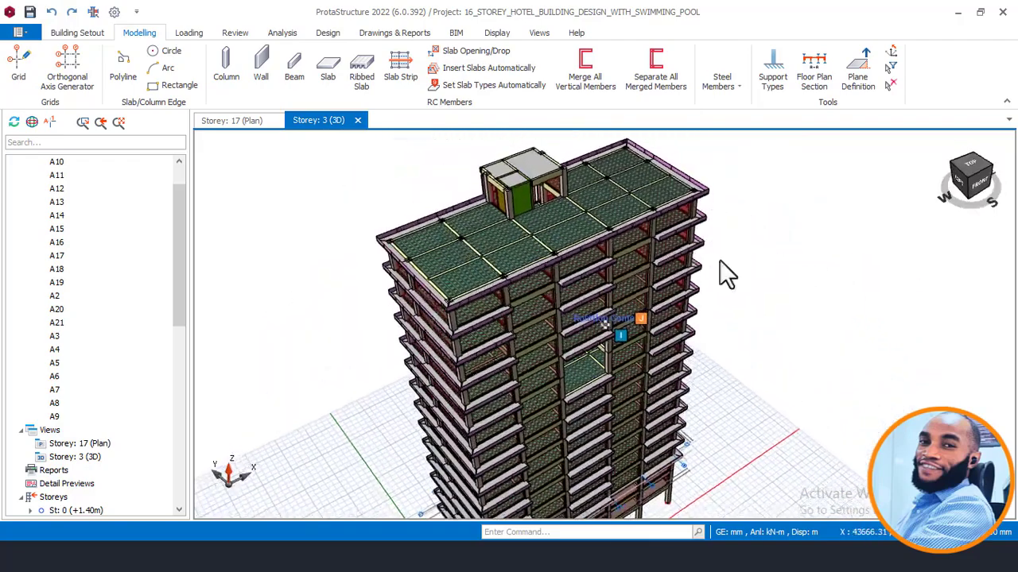
scroll(595, 246, "up", 2)
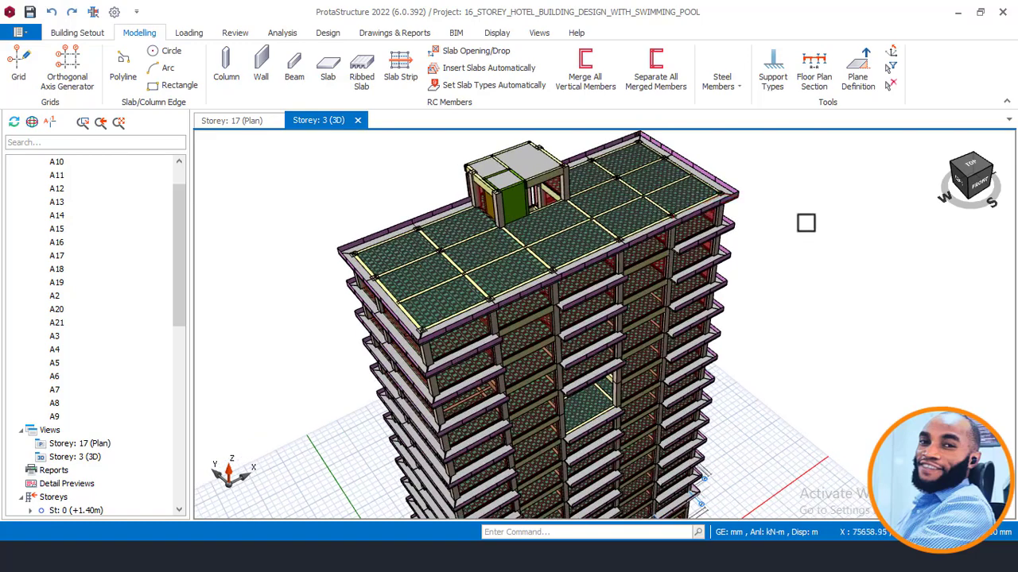
middle_click_drag(782, 218, 713, 187)
middle_click_drag(661, 284, 655, 254)
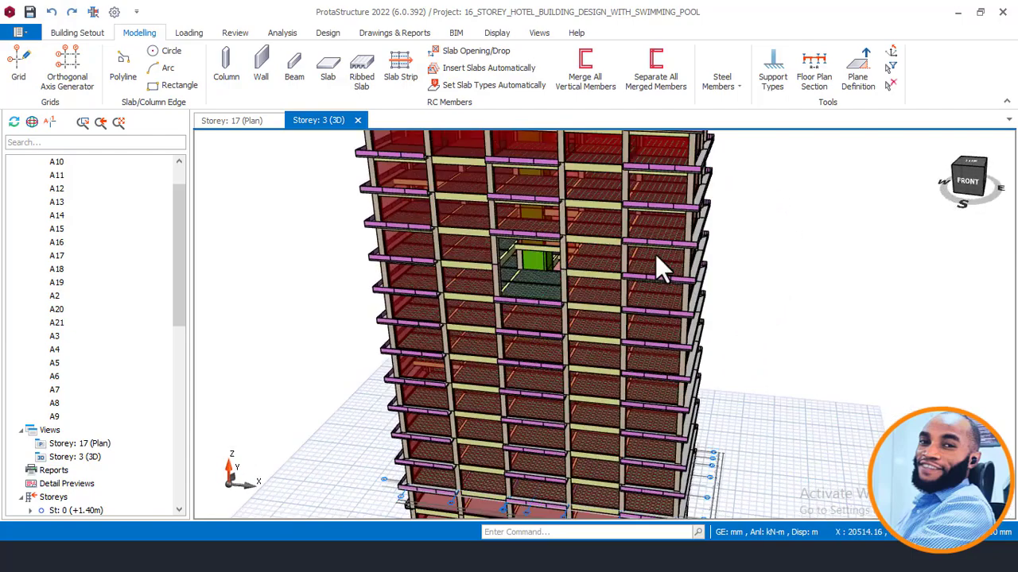
middle_click_drag(621, 213, 628, 218)
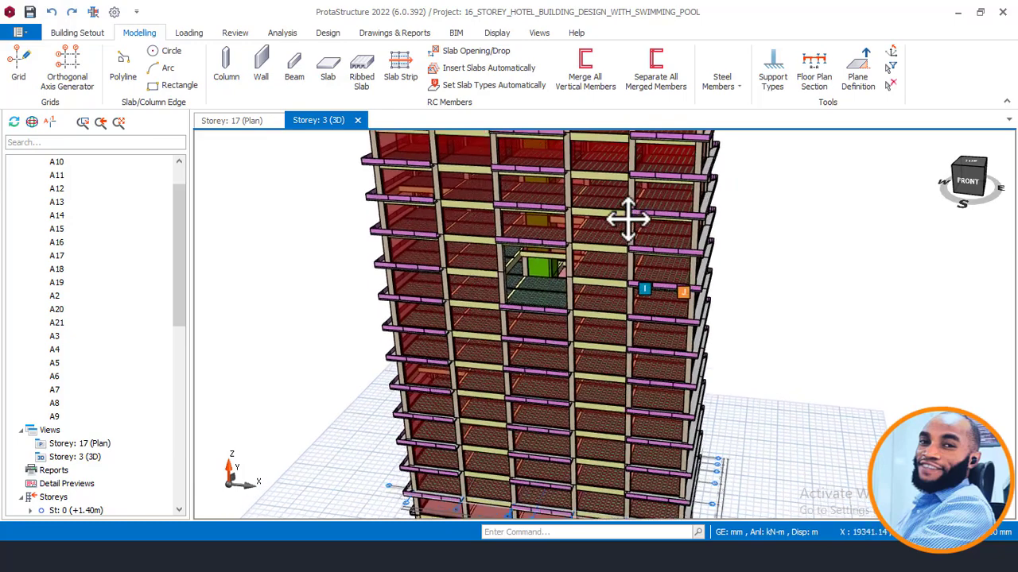
scroll(642, 365, "down", 1)
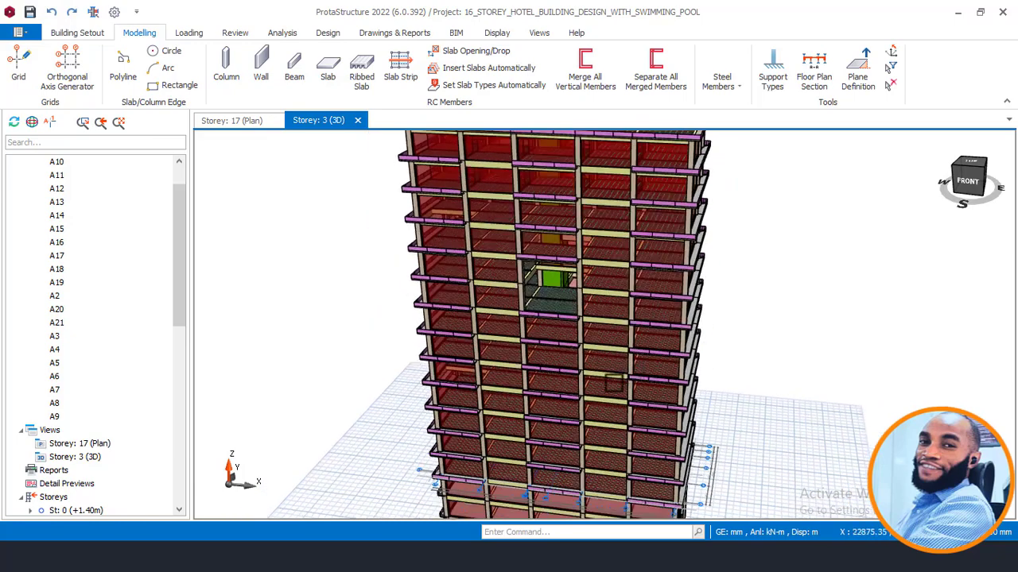
middle_click_drag(585, 344, 591, 235)
scroll(681, 394, "up", 1)
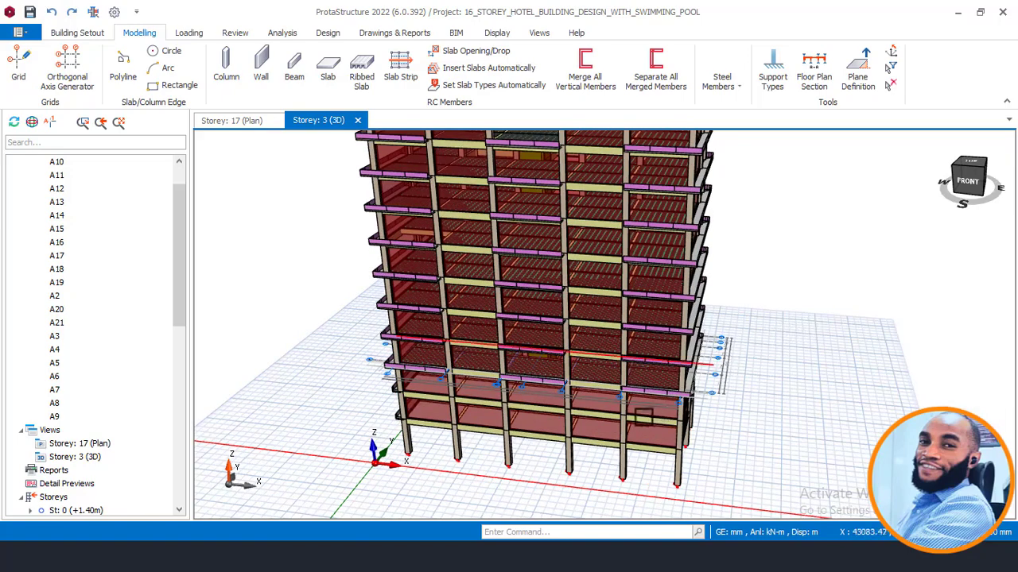
middle_click_drag(650, 419, 731, 416, "shift")
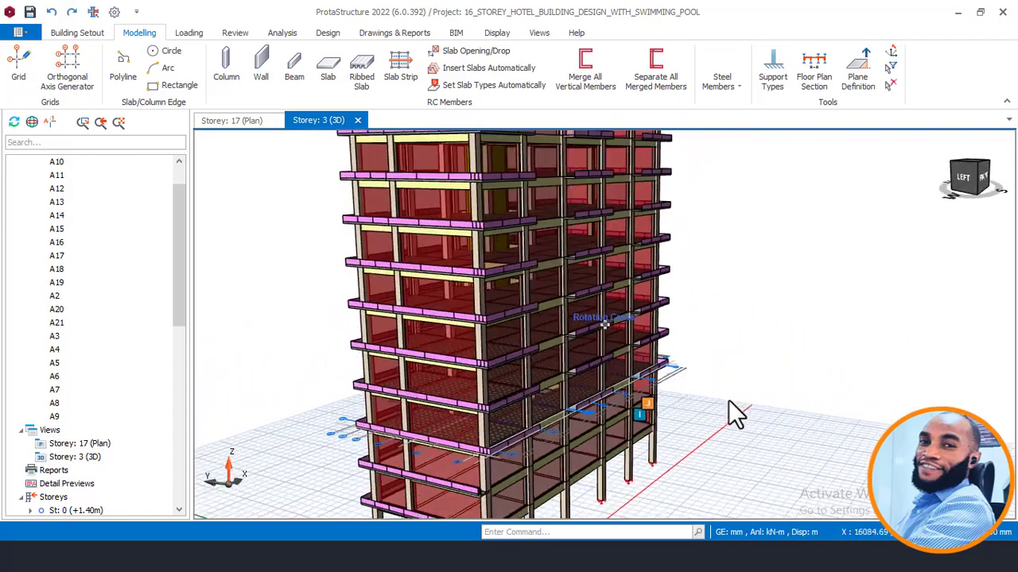
middle_click_drag(534, 464, 587, 433)
scroll(725, 485, "down", 1)
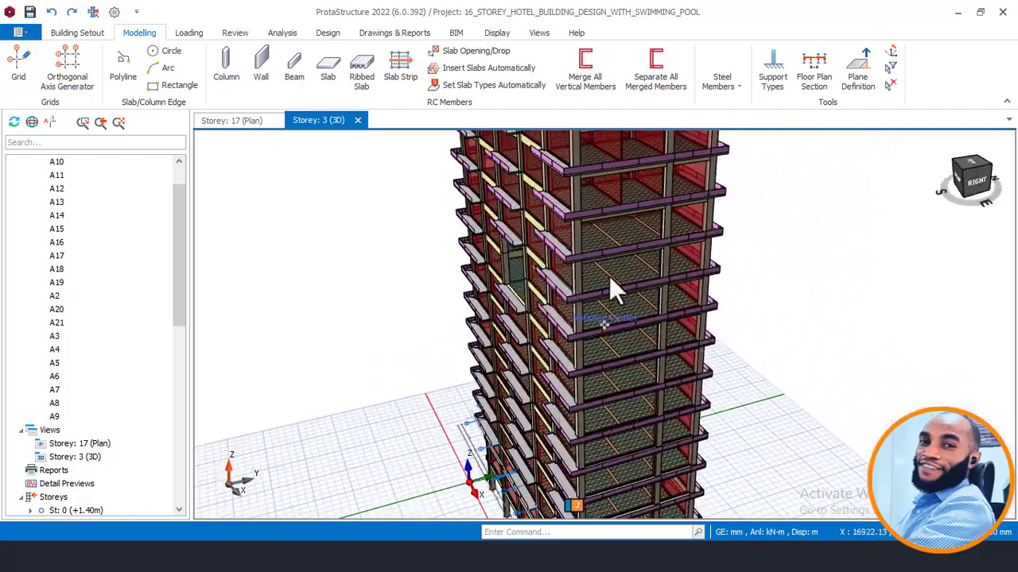
Inspect the grillage rib pattern close up in the 3D view, at the intermediate floors and on the storey 16 slab
scroll(612, 291, "up", 3)
scroll(613, 290, "up", 2)
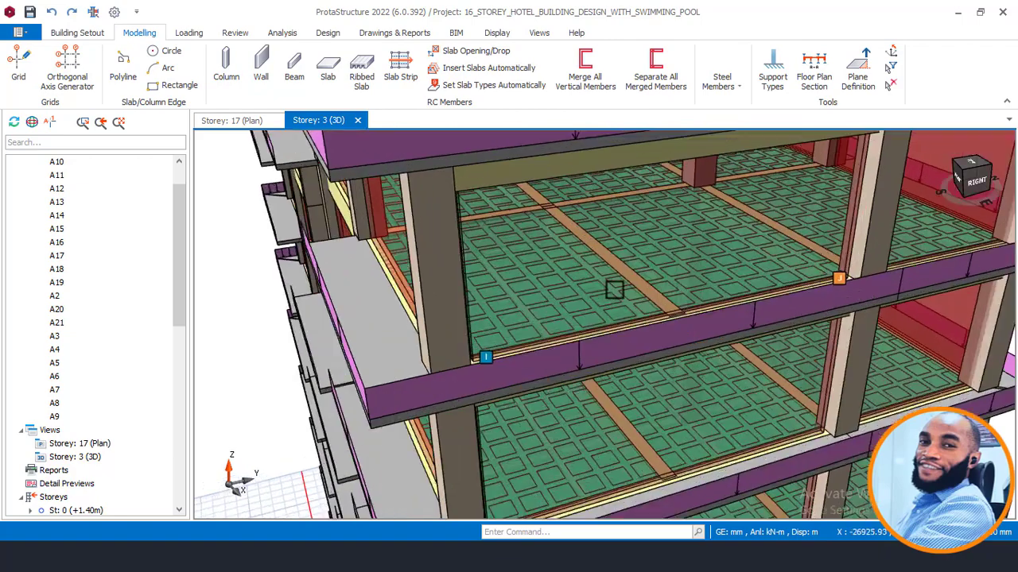
scroll(681, 277, "down", 5)
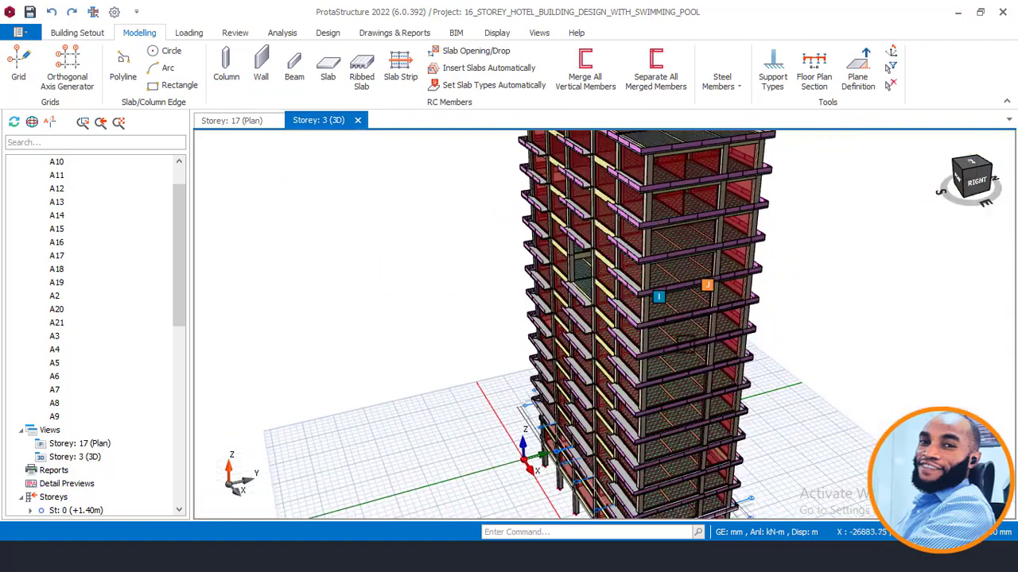
middle_click_drag(806, 381, 882, 385, "shift")
scroll(412, 198, "up", 3)
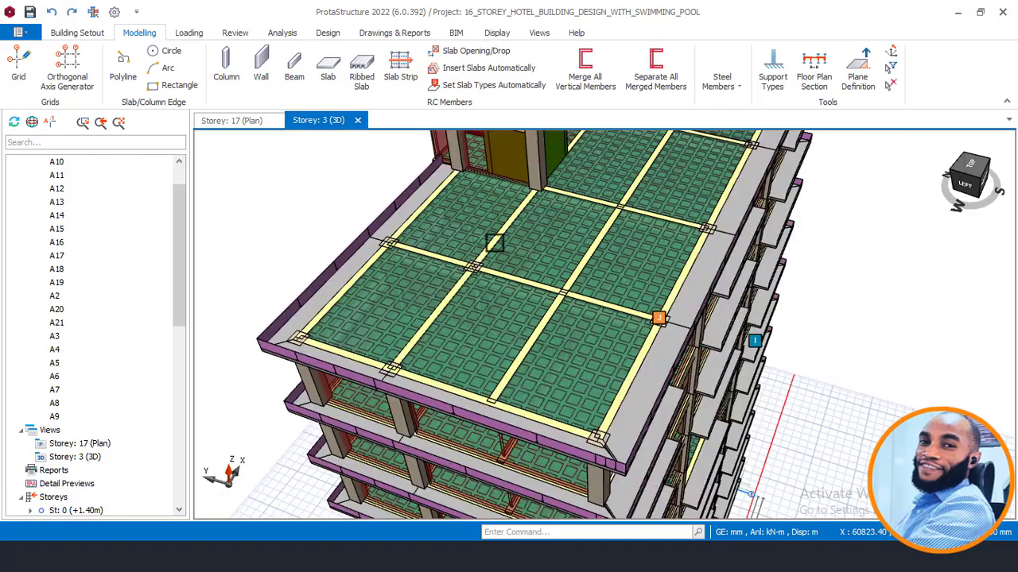
mouse_move(591, 250)
scroll(604, 270, "down", 6)
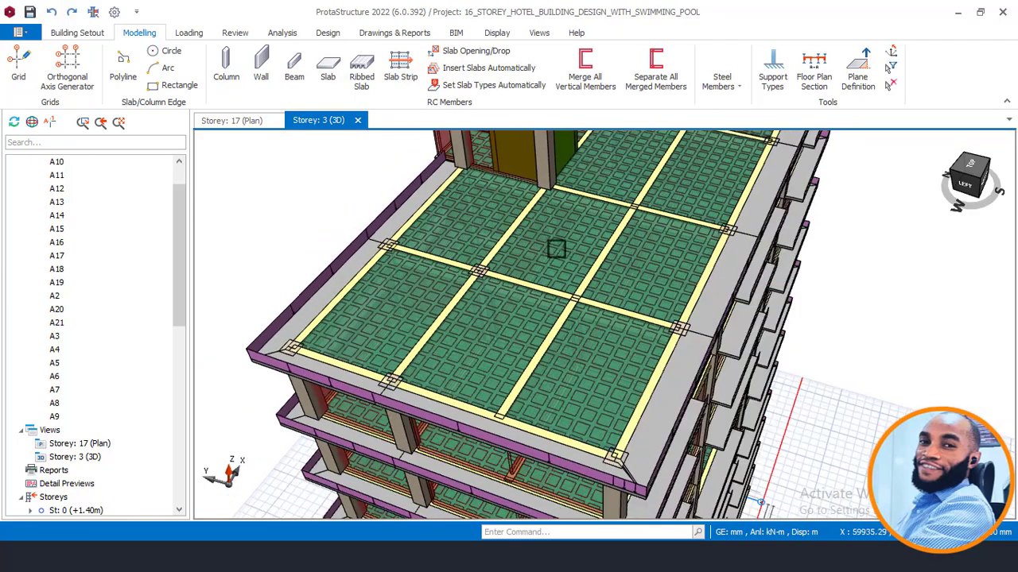
Review the storey 16 ribbed slabs' types, dimensions and area loads in 3D, viewing the upper storeys from several angles
middle_click_drag(584, 320, 943, 318, "shift")
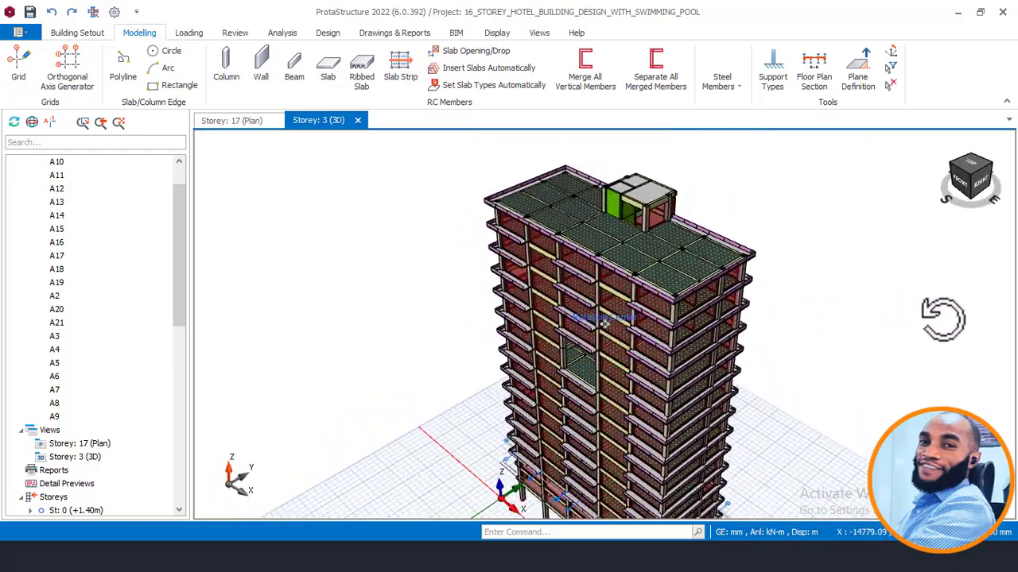
scroll(681, 270, "up", 3)
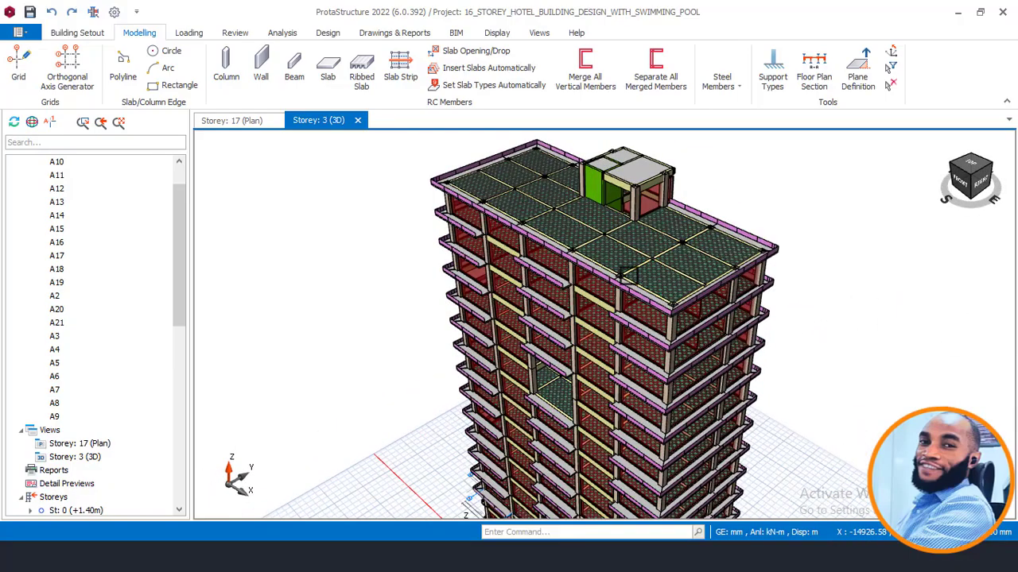
middle_click_drag(633, 275, 714, 282, "shift")
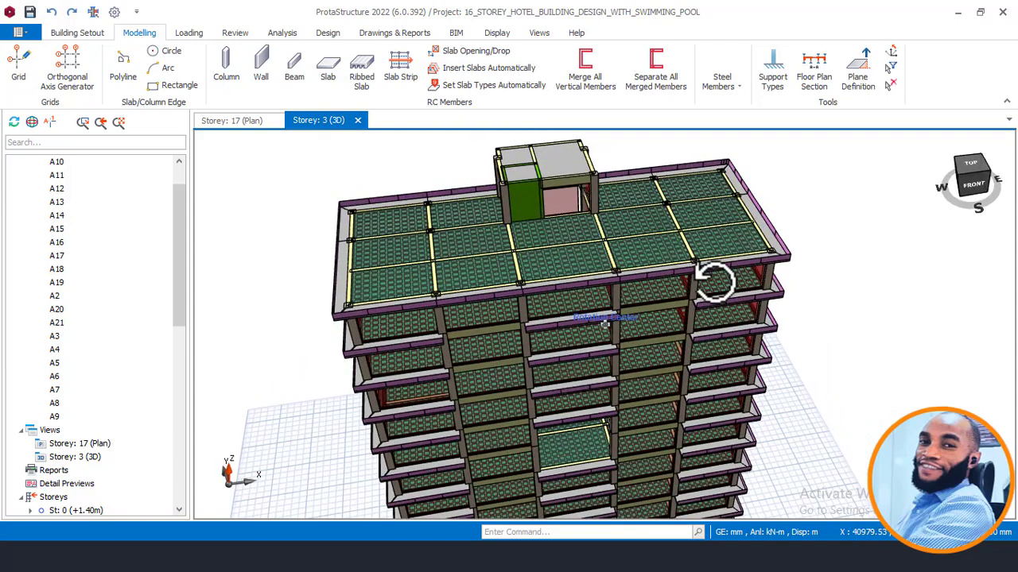
middle_click_drag(714, 282, 714, 283, "shift")
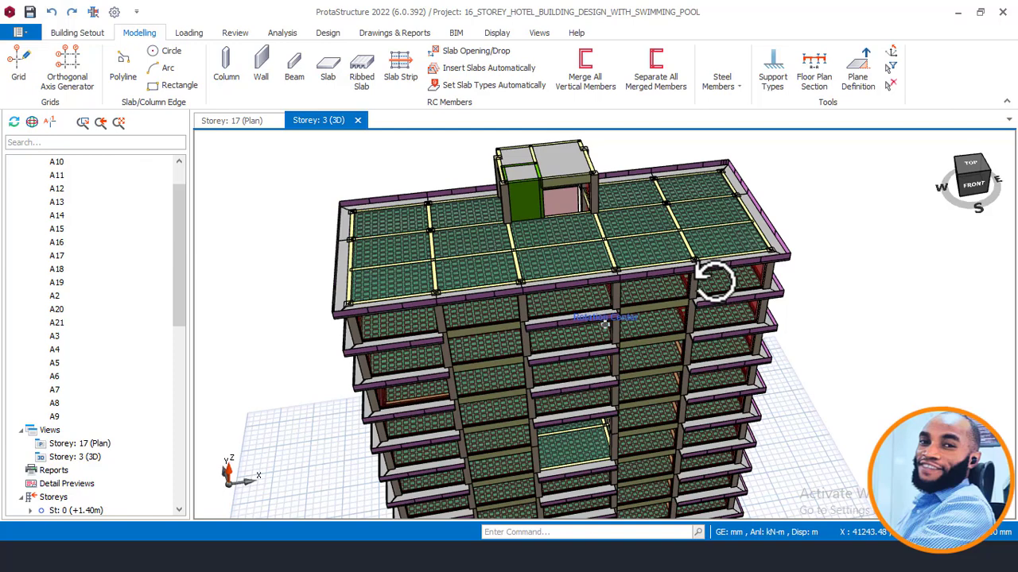
middle_click_drag(714, 281, 711, 280, "shift")
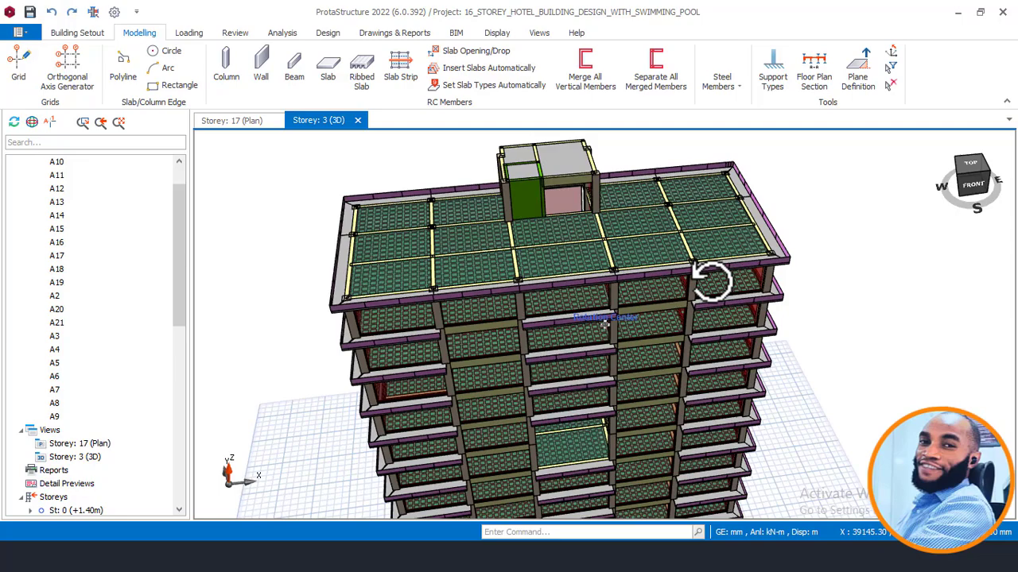
middle_click_drag(711, 280, 642, 287, "shift")
scroll(646, 270, "up", 2)
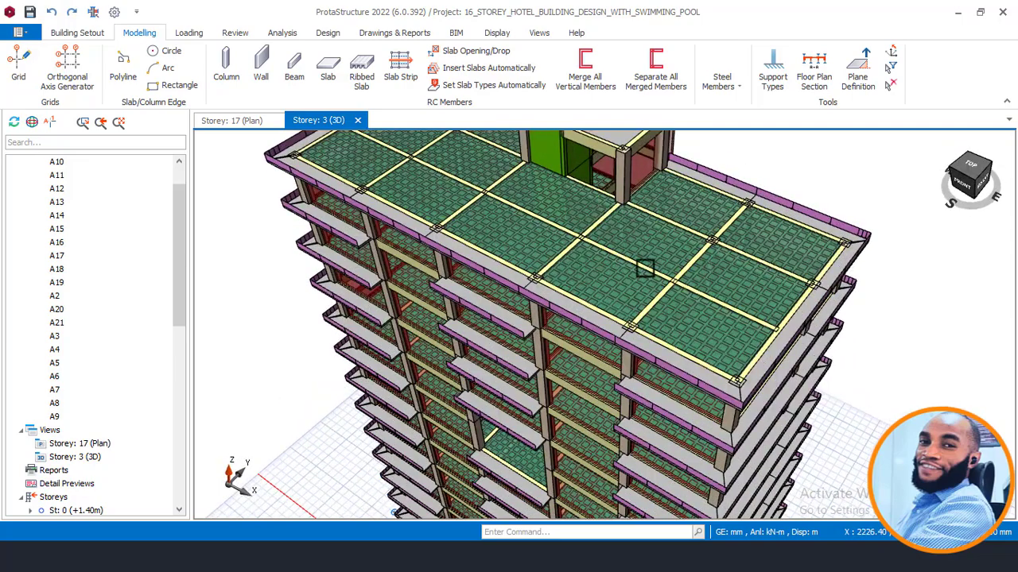
mouse_move(645, 269)
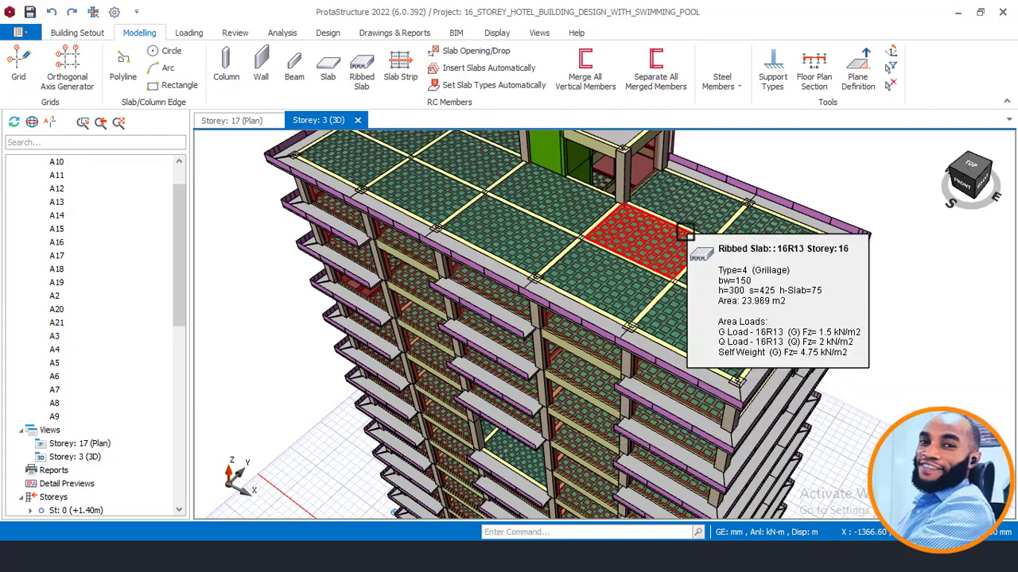
scroll(818, 155, "up", 2)
middle_click_drag(818, 155, 784, 144)
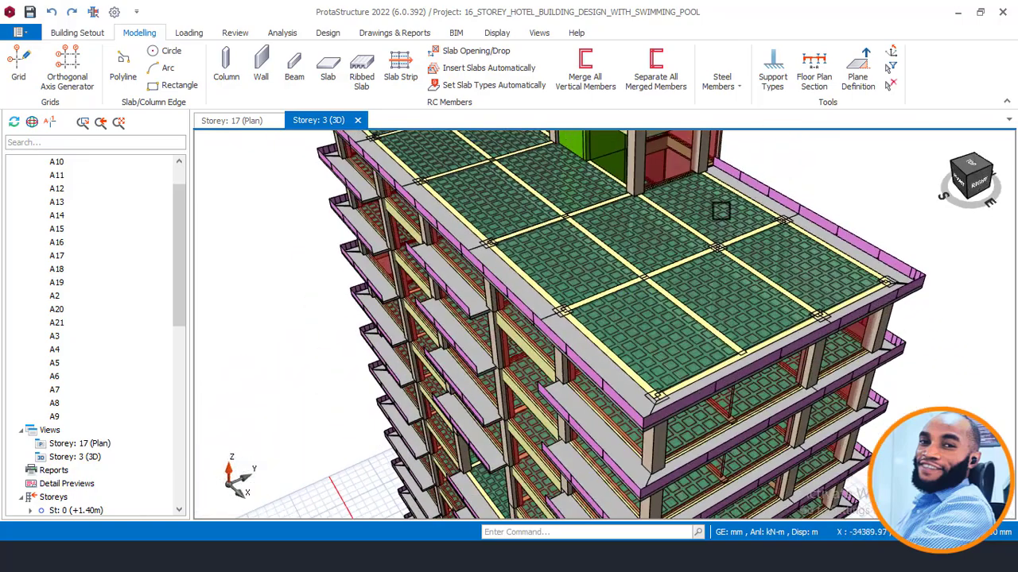
scroll(722, 209, "down", 2)
mouse_move(721, 211)
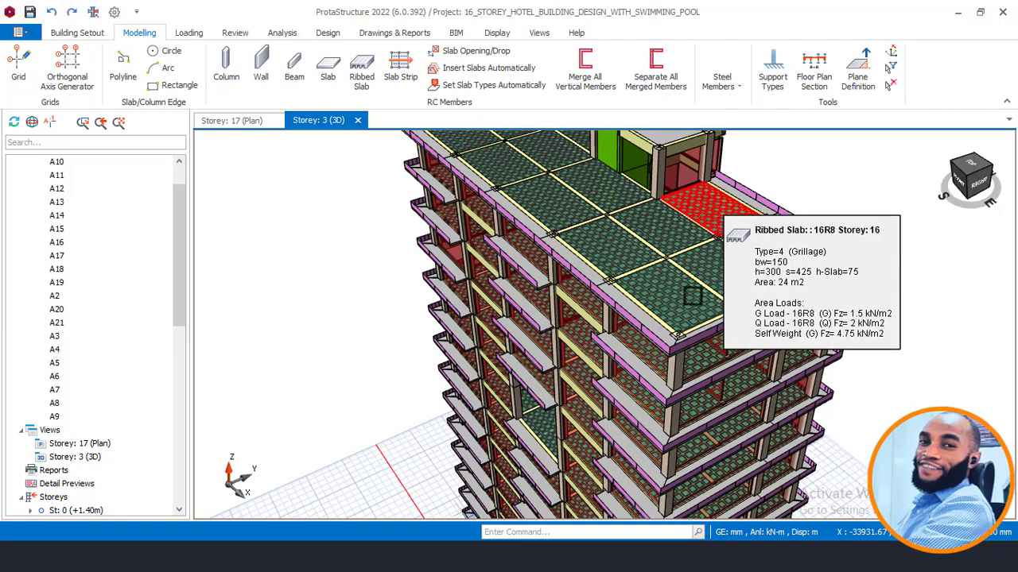
mouse_move(690, 299)
middle_mouse_down()
mouse_move(711, 279)
mouse_move(665, 284)
mouse_move(660, 296)
middle_mouse_up()
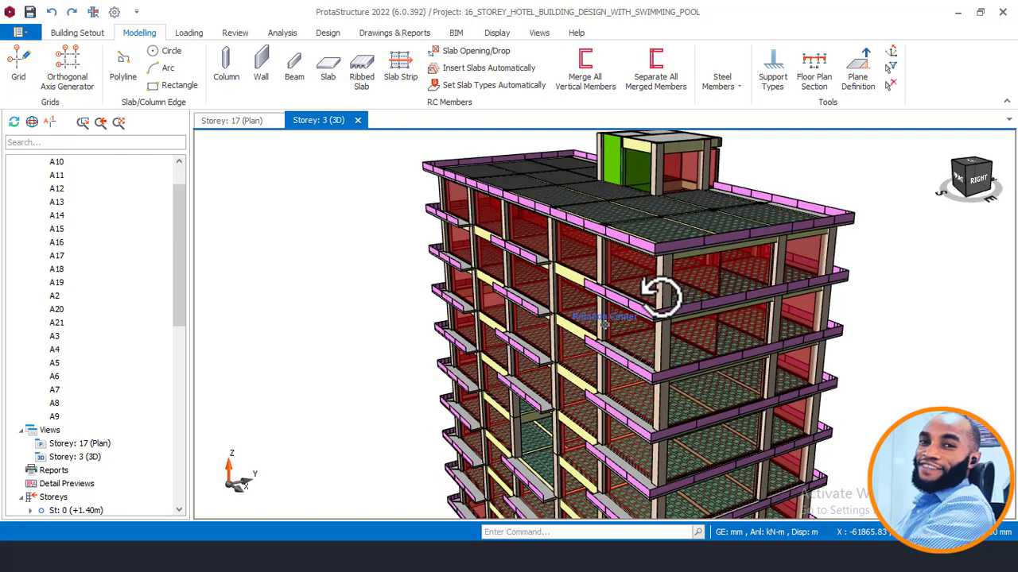
middle_click_drag(660, 296, 689, 308)
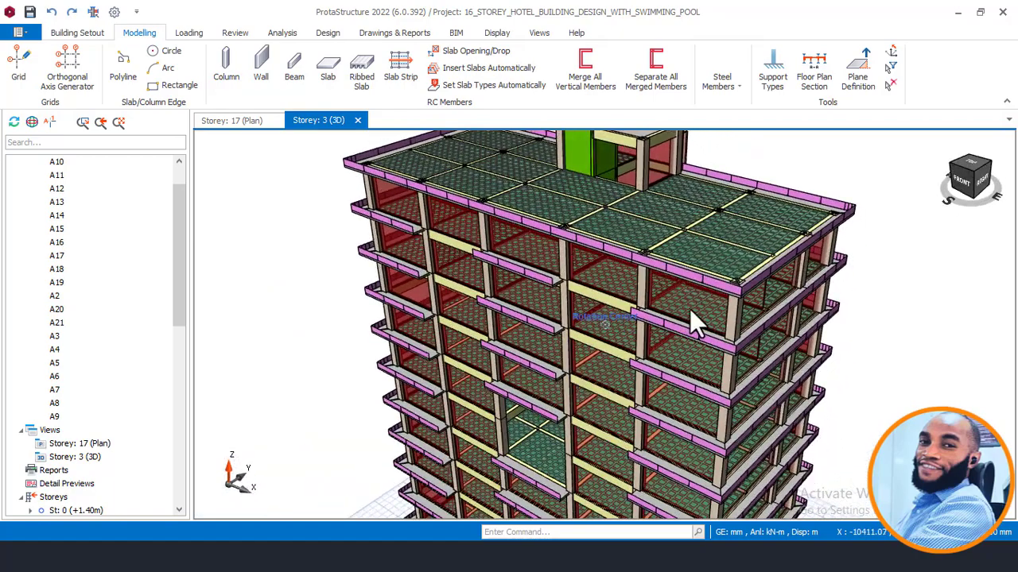
Examine the full height of the finished hotel tower in 3D from its front, side and rear faces, including the stair and lift core
scroll(689, 309, "down", 3)
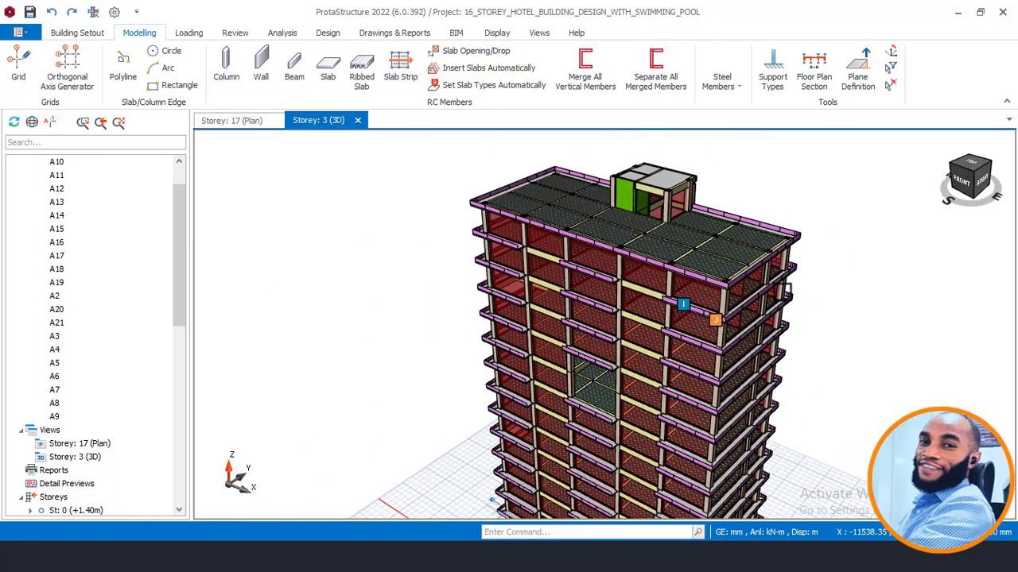
middle_click_drag(746, 314, 731, 279)
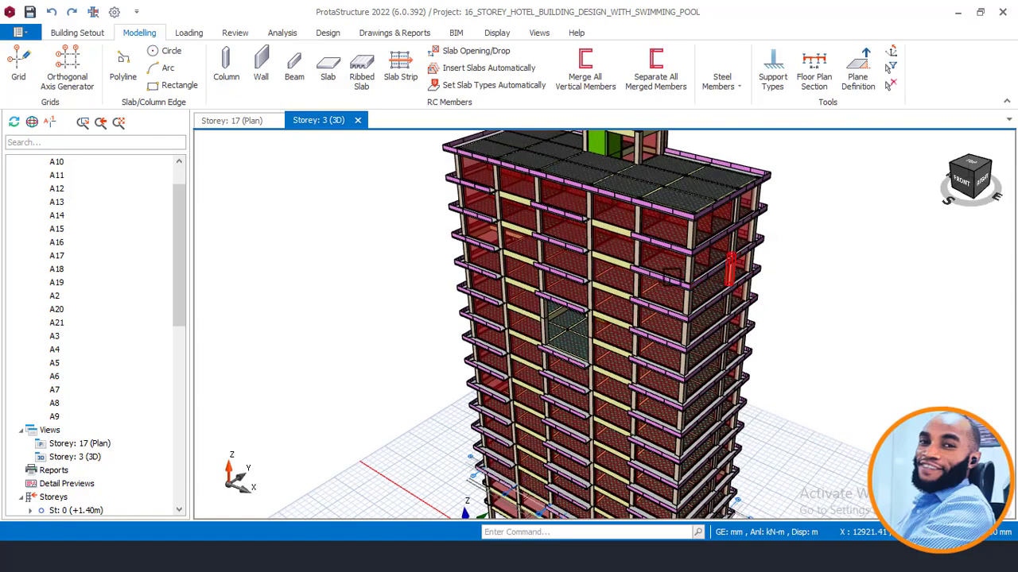
middle_click_drag(672, 283, 633, 281, "shift")
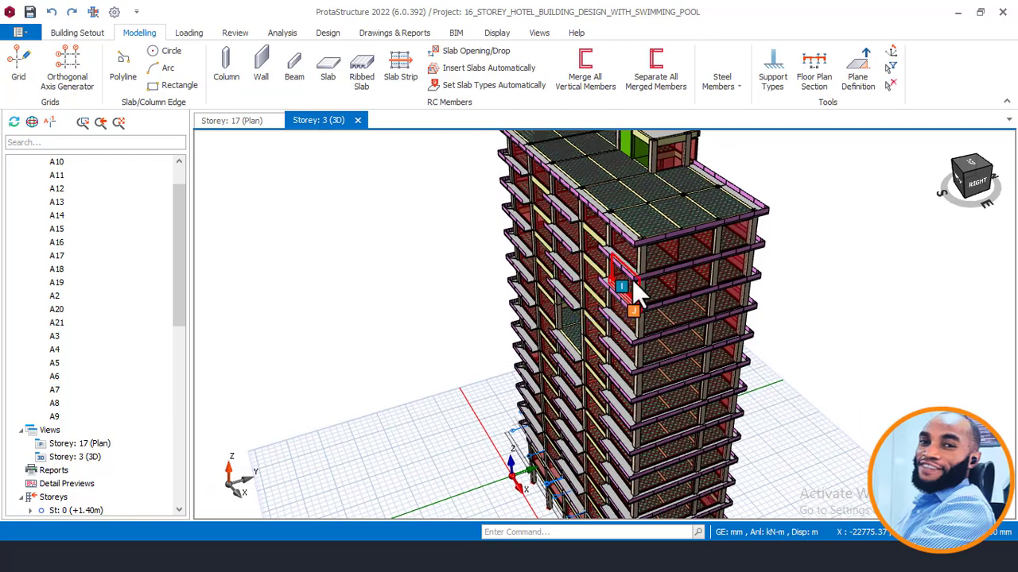
mouse_move(633, 282)
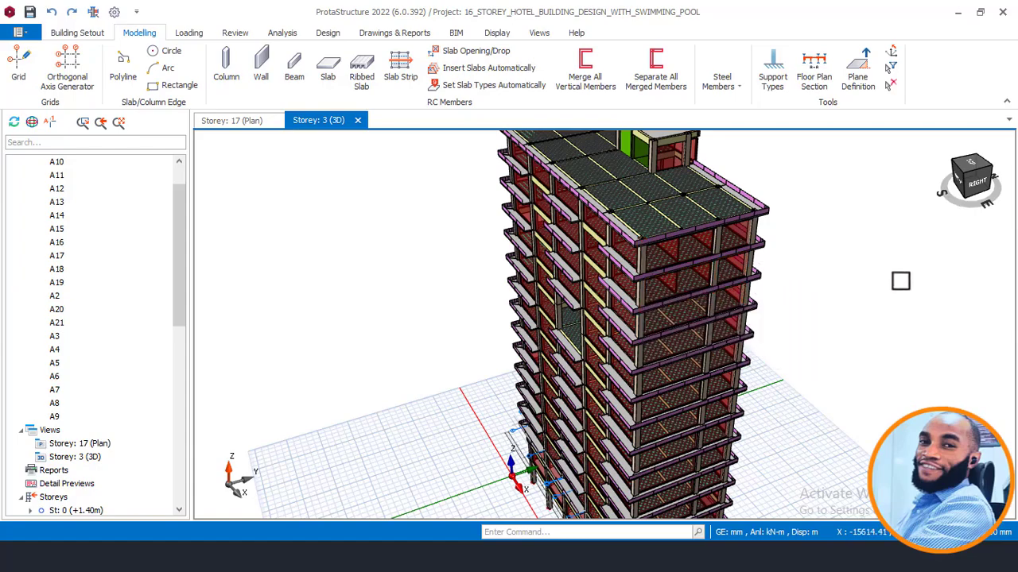
middle_click_drag(900, 279, 866, 255, "shift")
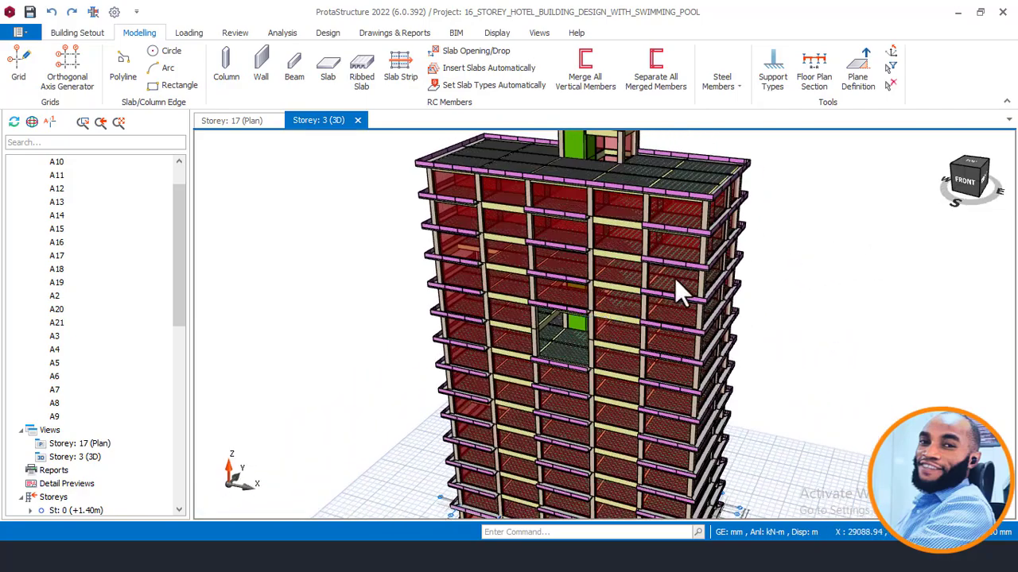
scroll(674, 277, "down", 3)
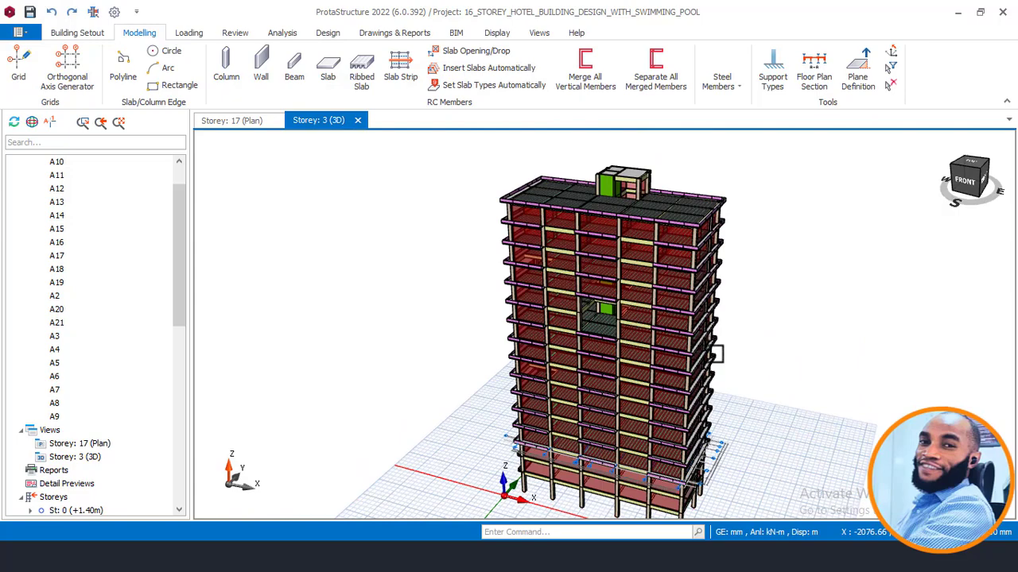
middle_click_drag(714, 354, 619, 282, "shift")
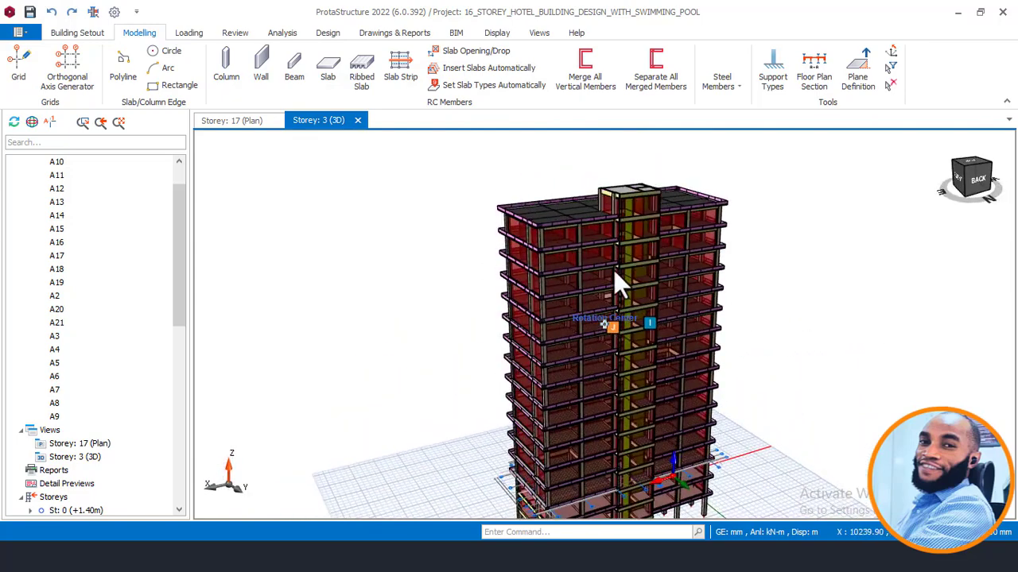
scroll(614, 274, "up", 2)
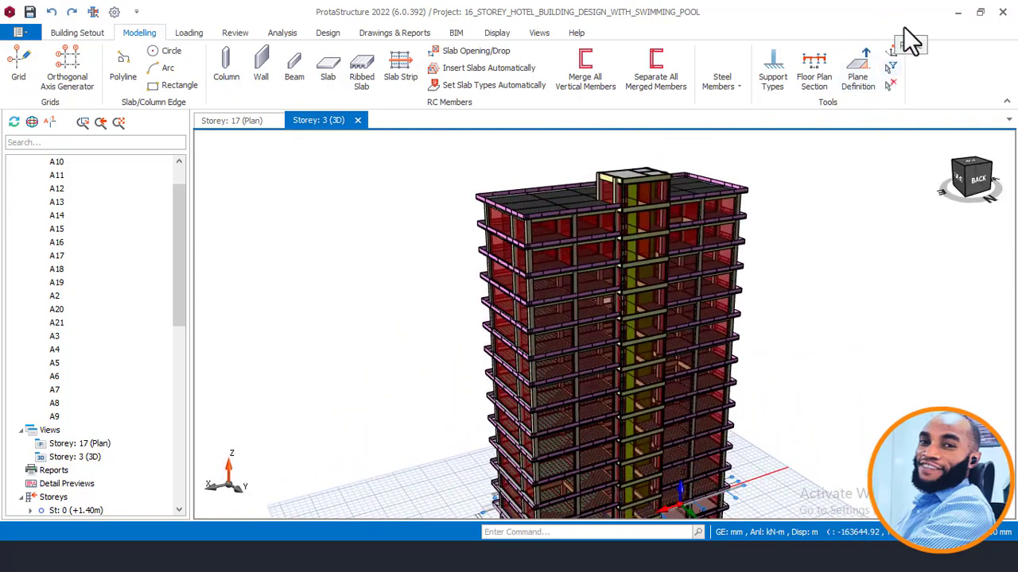